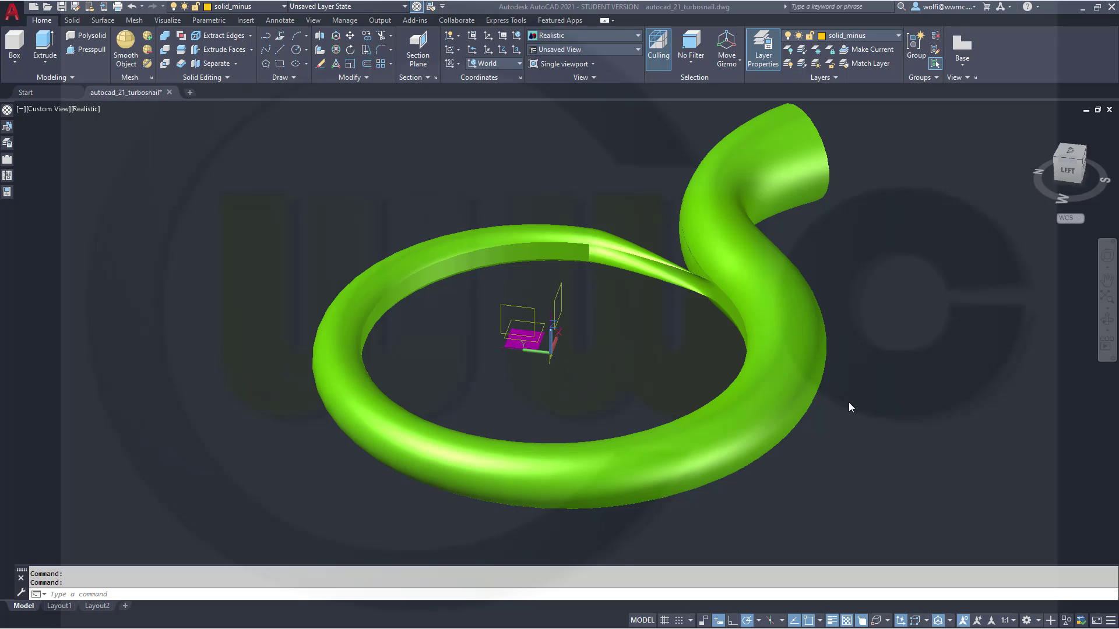
shift+middle_drag(833, 406, 824, 370)
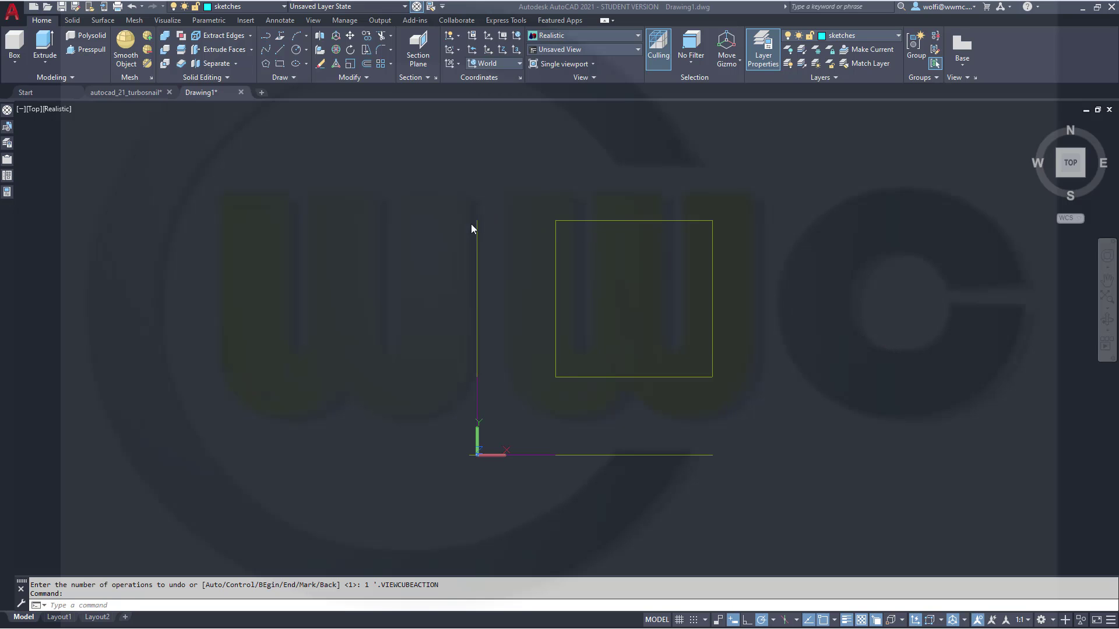
Draw a flat helix centred at 0,0 with base radius 117.5, top radius 140.5 and height 0.
click(295, 76)
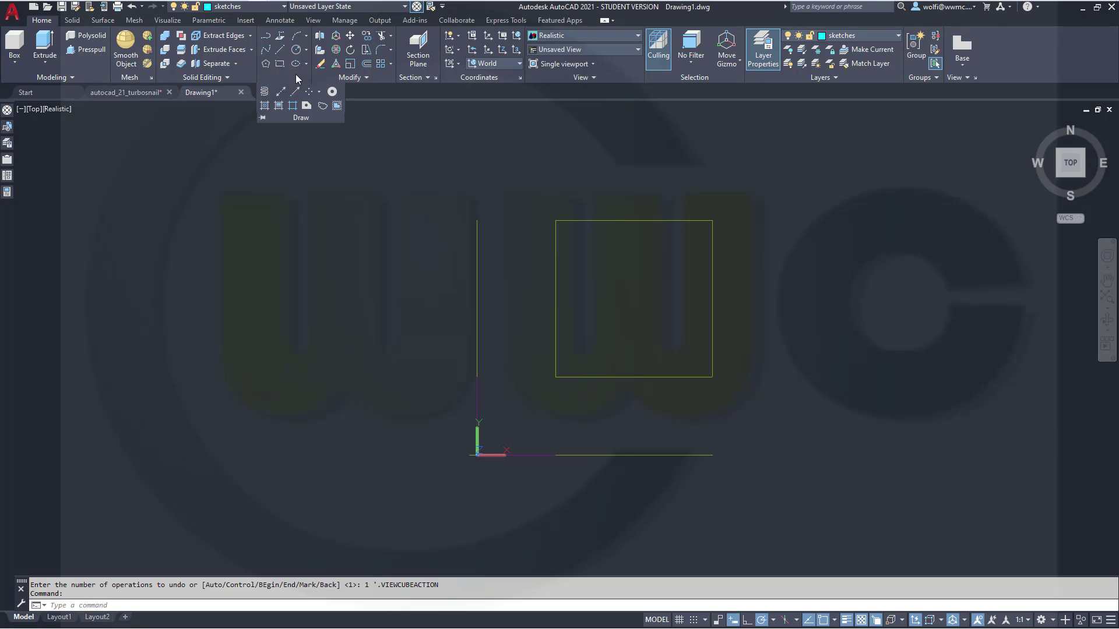
click(264, 92)
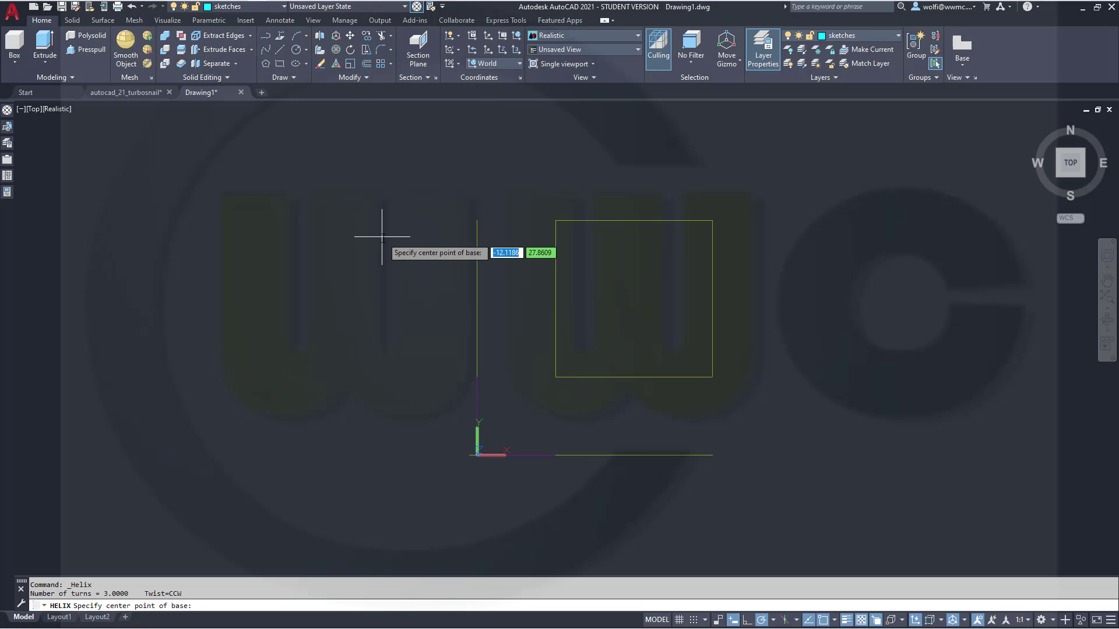
key(Tab)
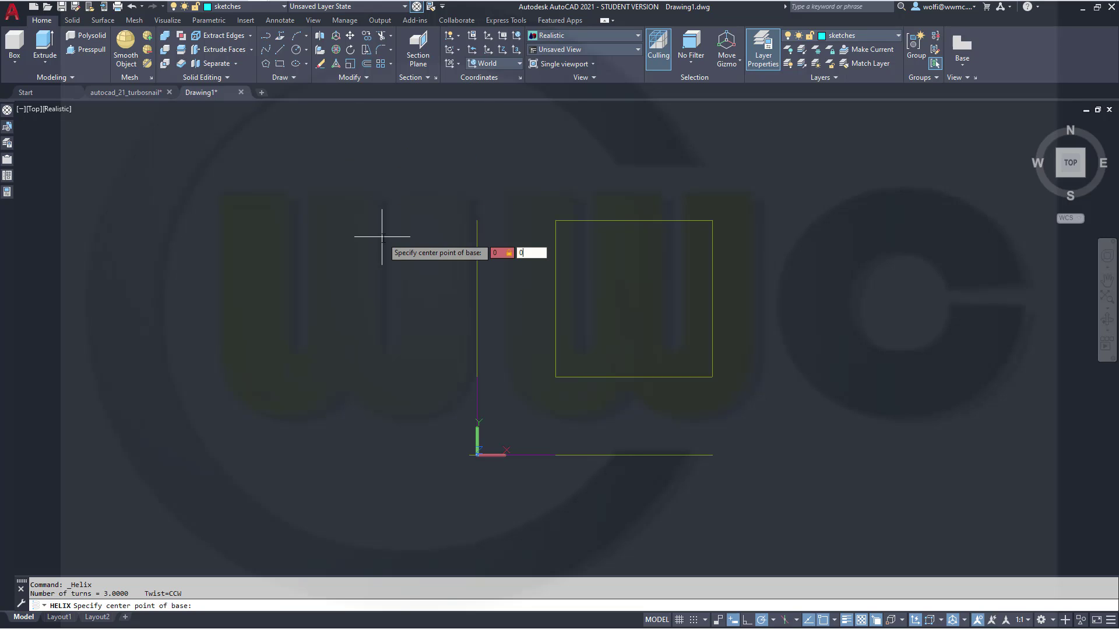
text(0)
key(Return)
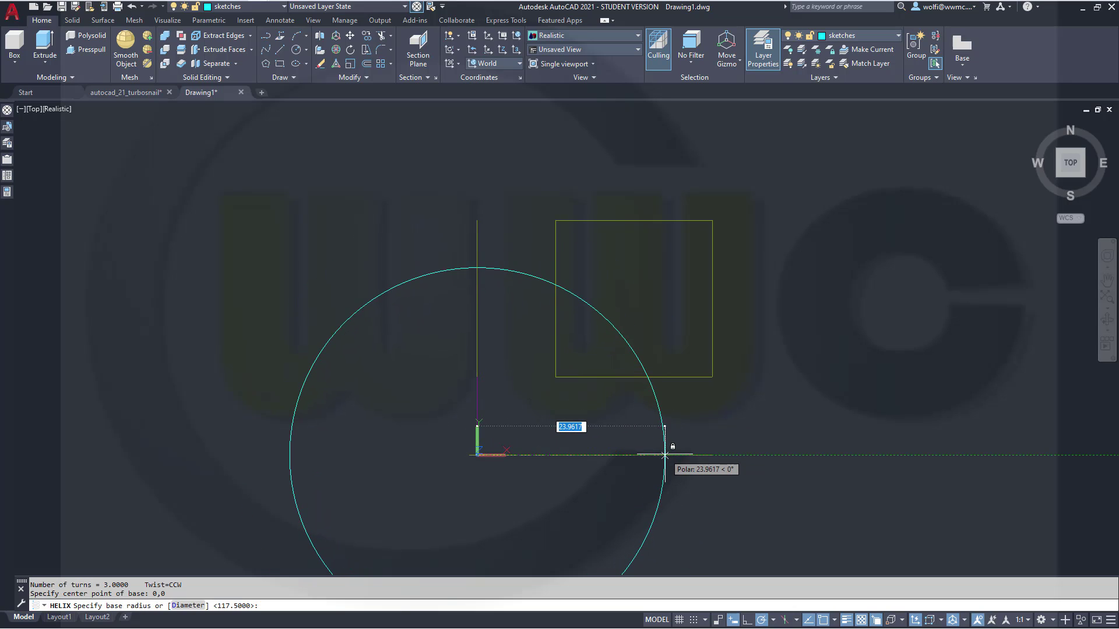
text(117.5)
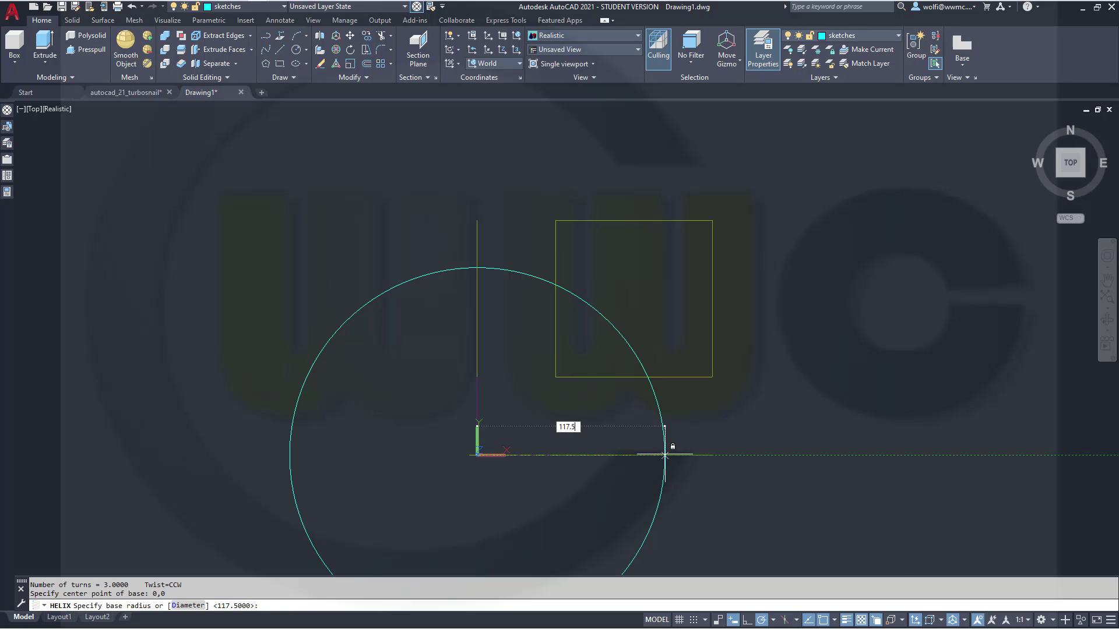
key(Return)
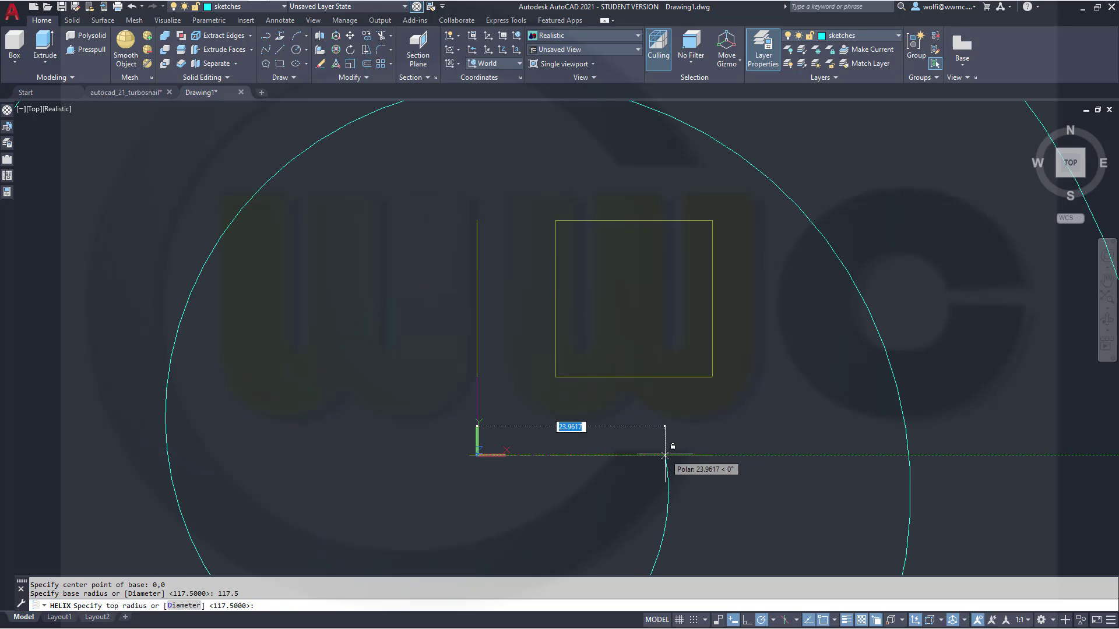
text(140.5)
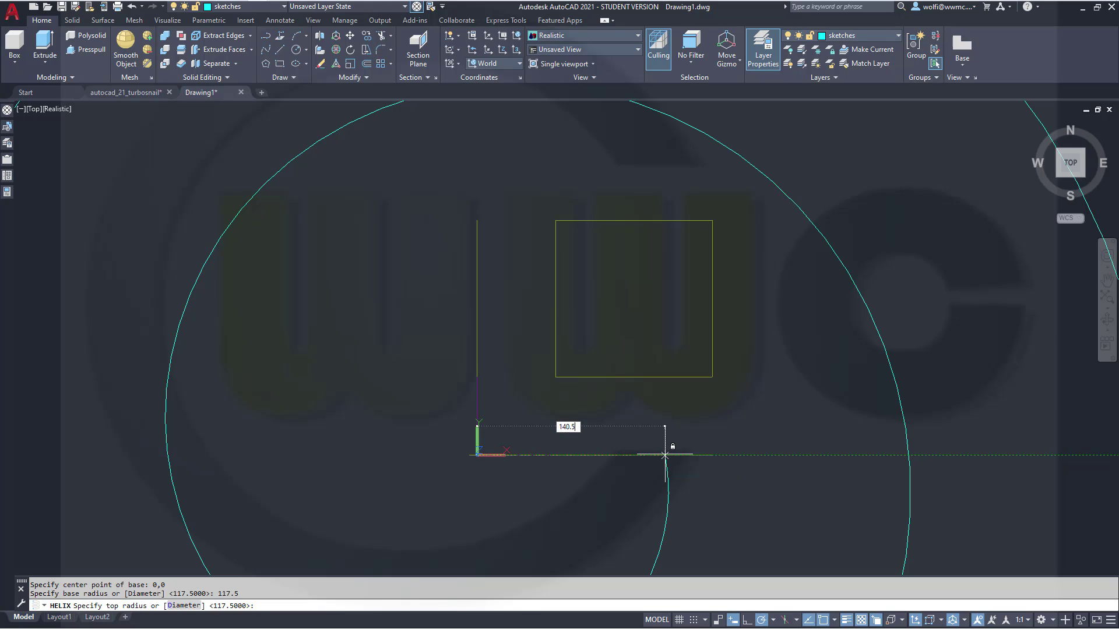
key(Return)
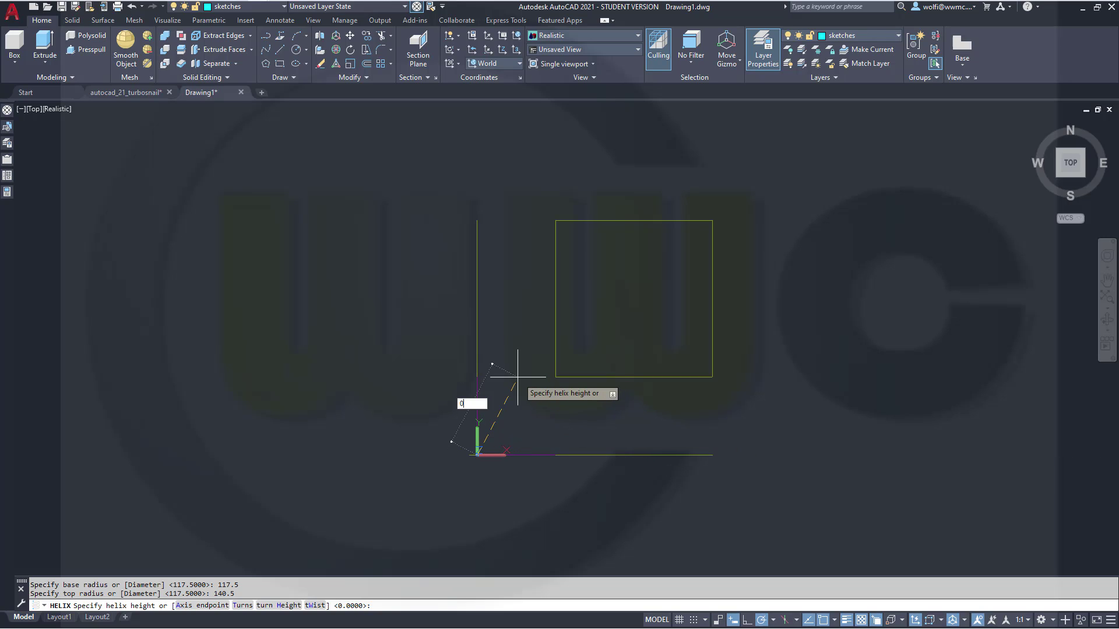
key(Return)
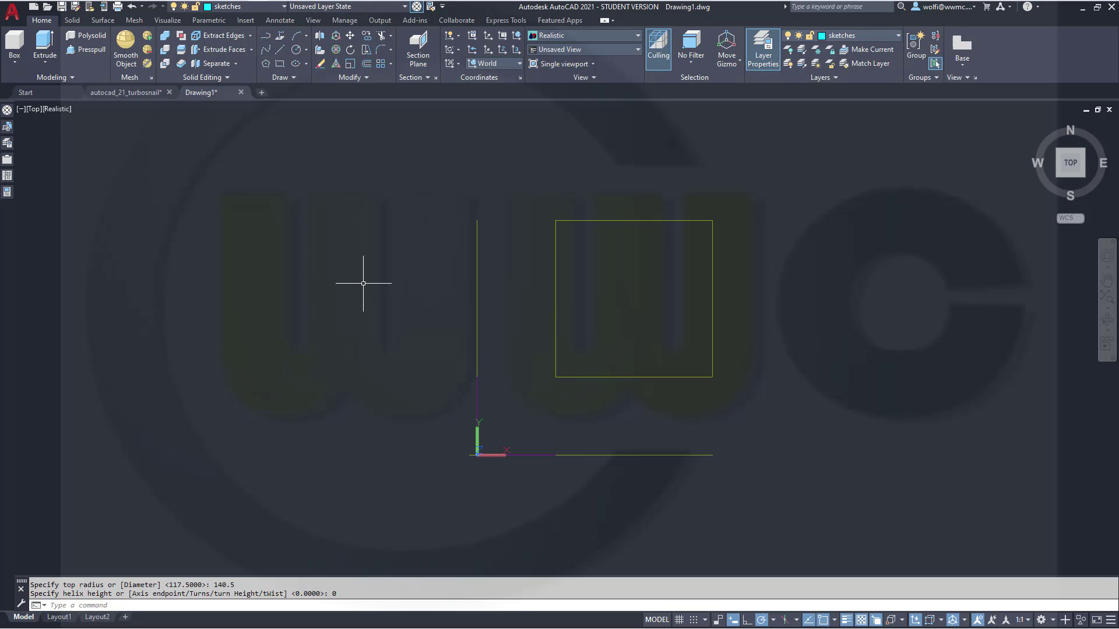
Set the helix's number of turns to 0.875.
shift+middle_drag(365, 282, 395, 294)
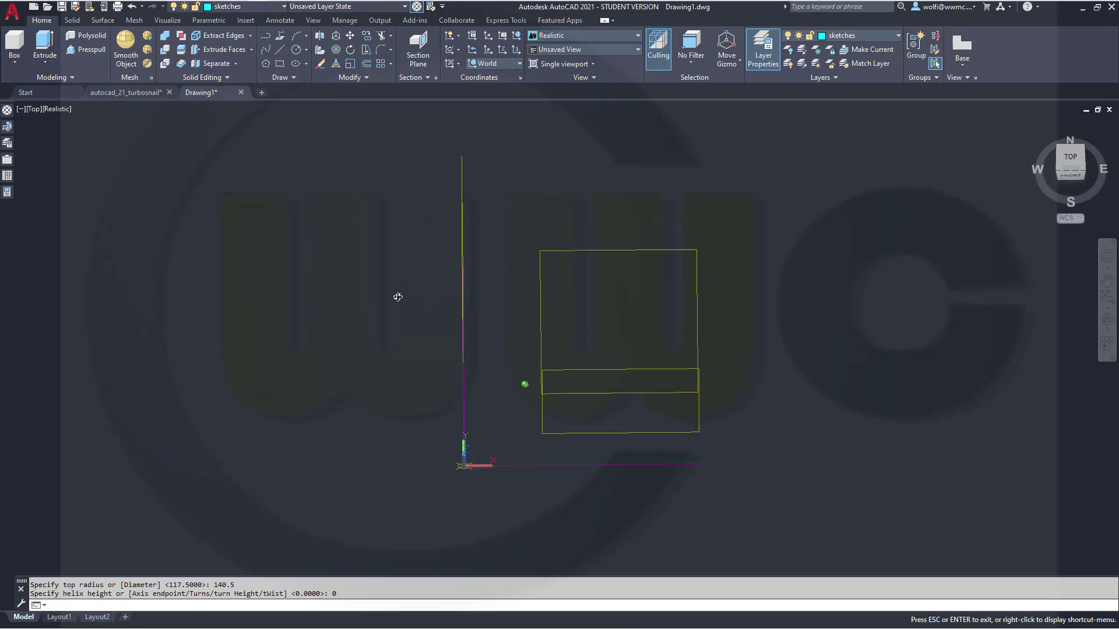
scroll(402, 354, down, 3)
middle_click(457, 342)
middle_click(456, 342)
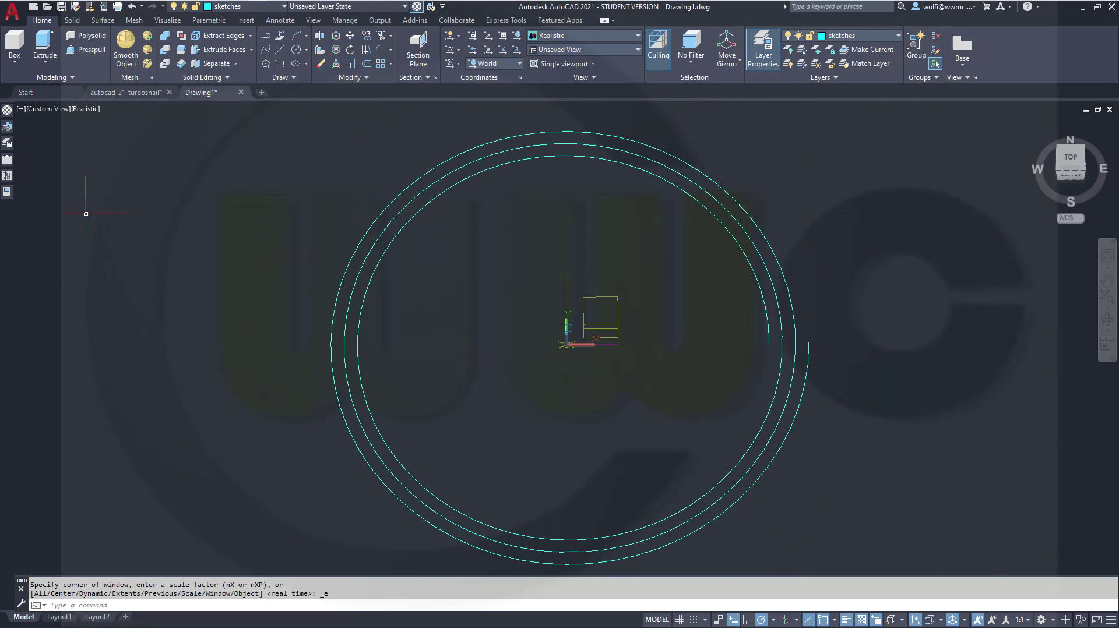
click(377, 256)
click(7, 193)
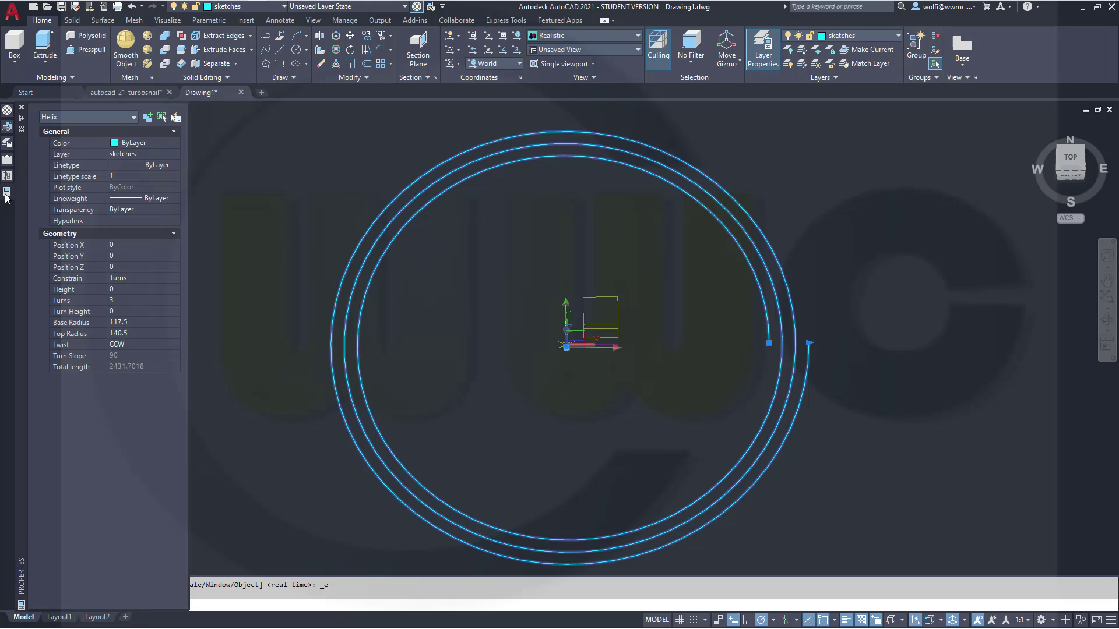
click(124, 299)
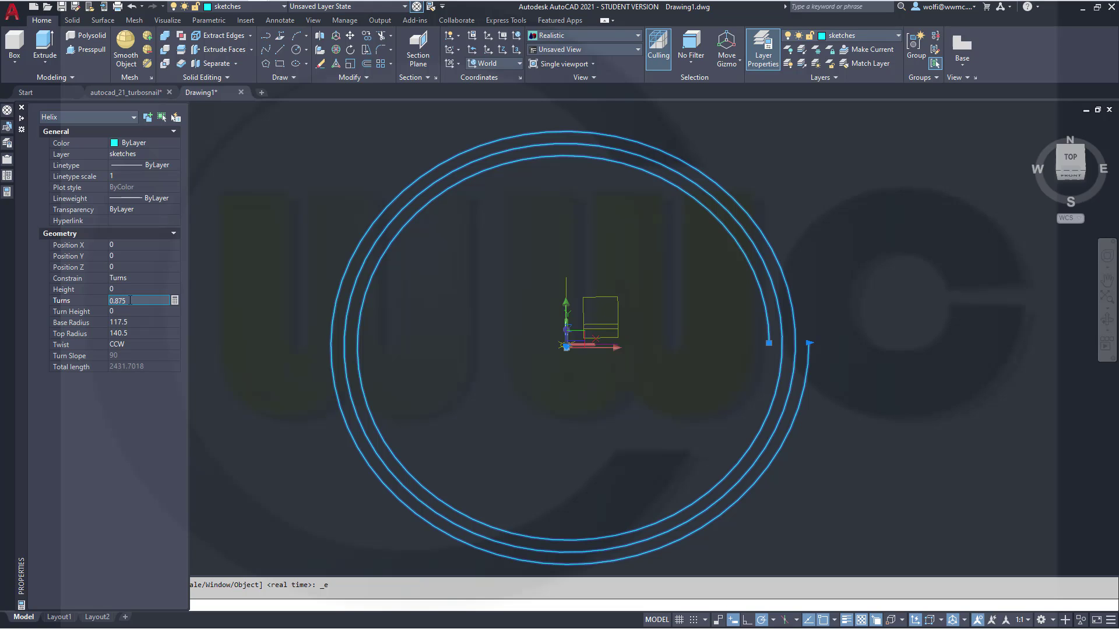
key(Tab)
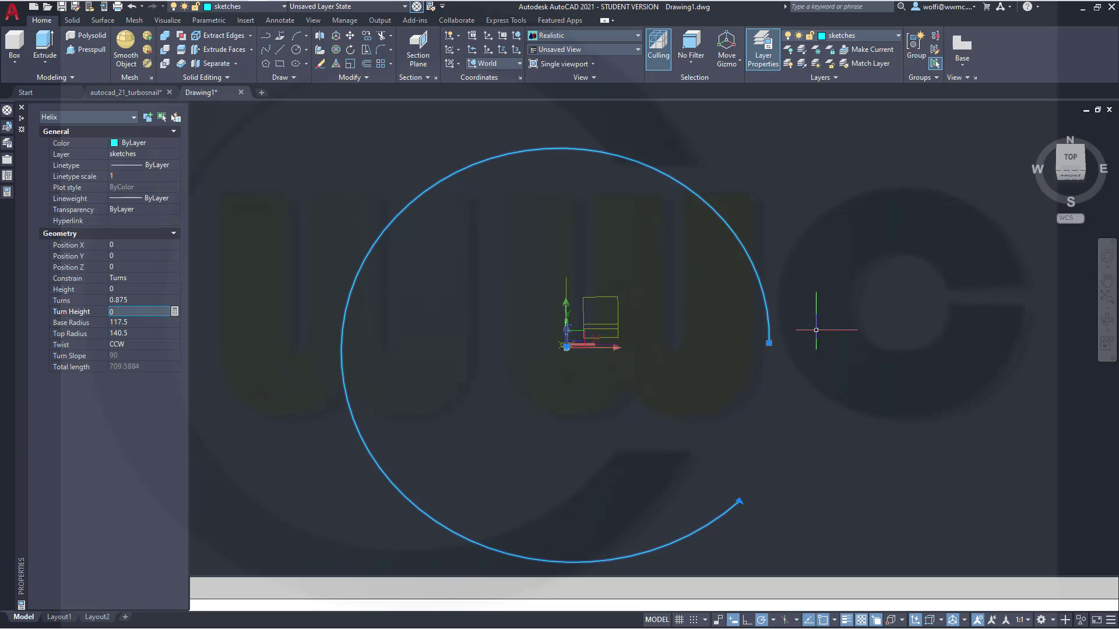
key(Escape)
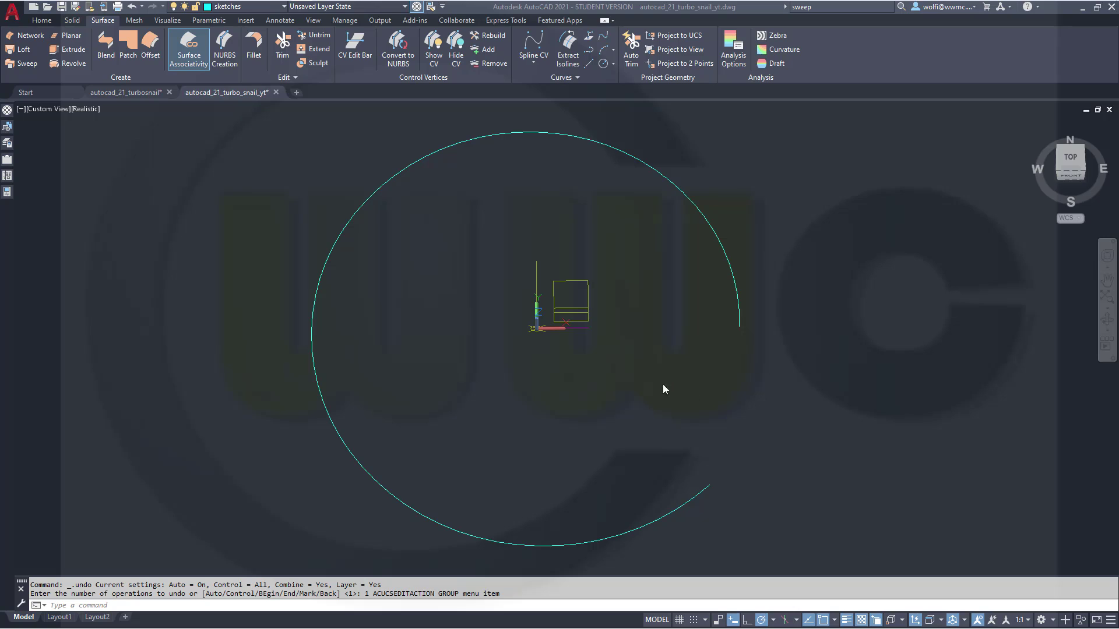
Rotate the UCS 90° around its X axis.
shift+middle_drag(620, 362, 616, 339)
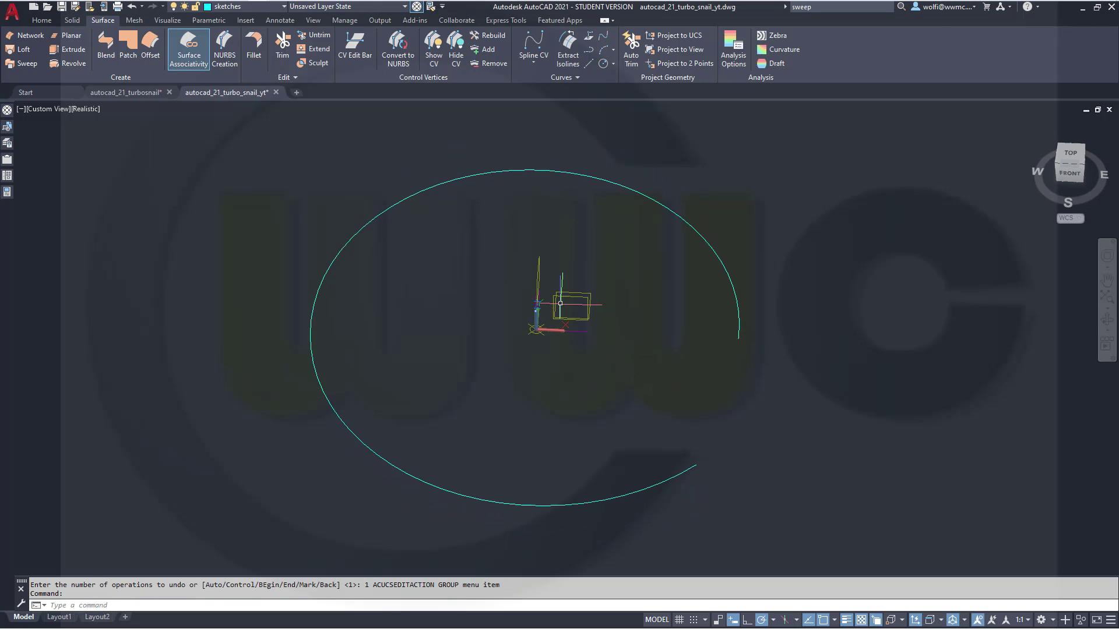
shift+middle_drag(560, 303, 510, 413)
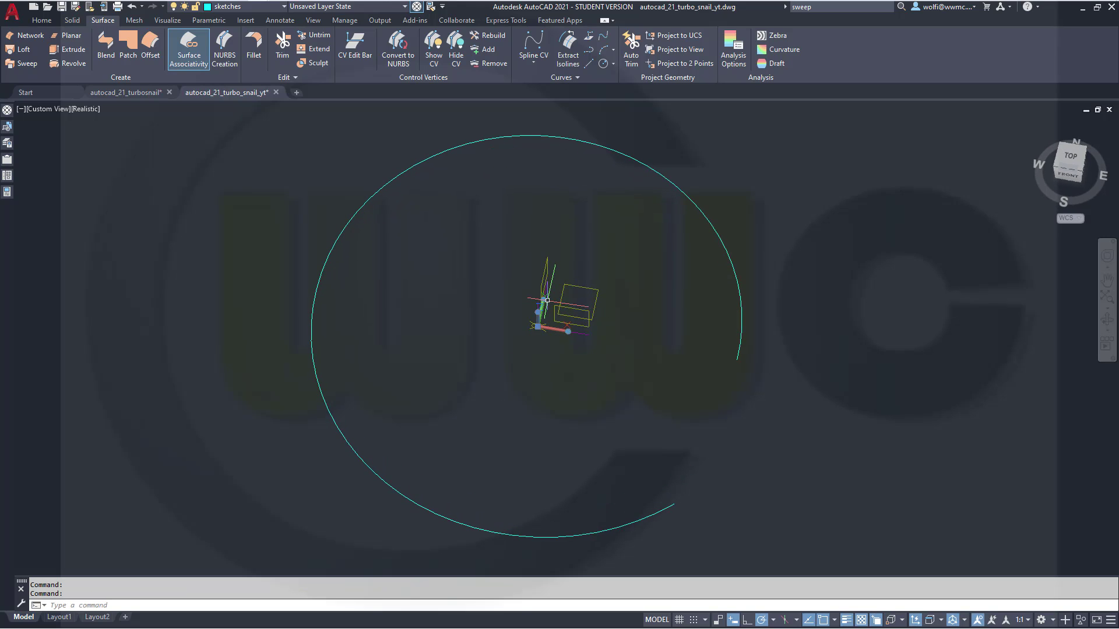
mouse_move(543, 299)
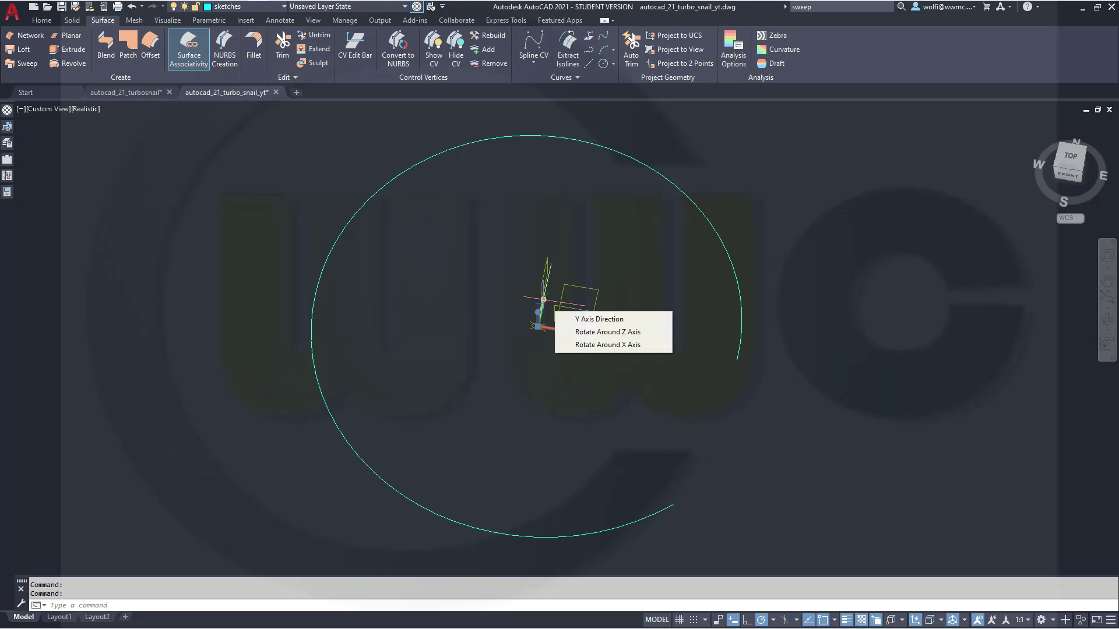
click(611, 346)
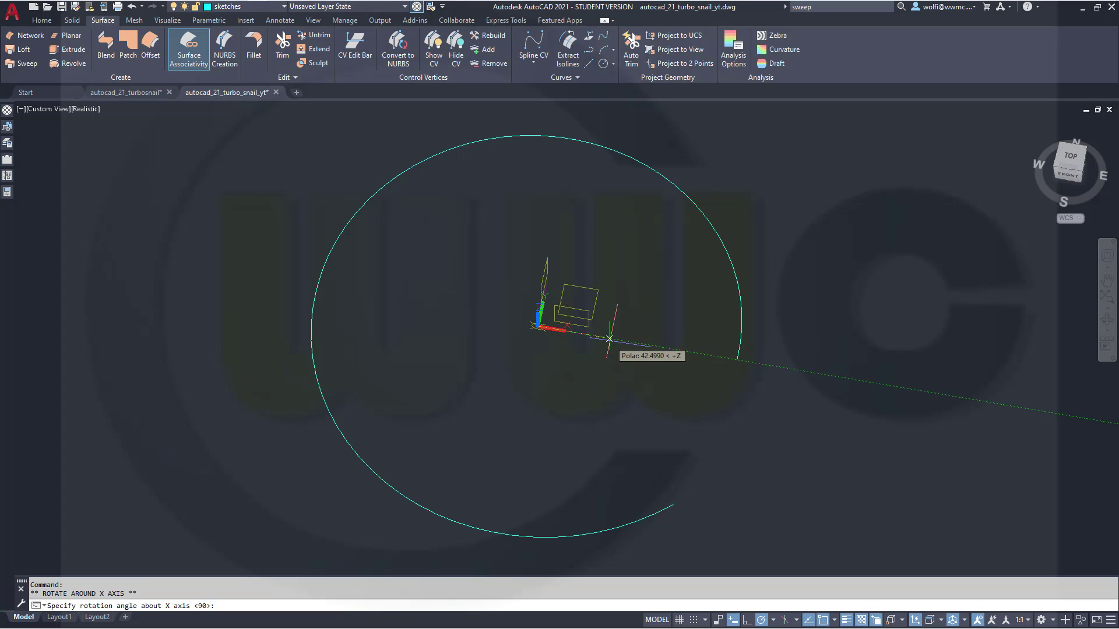
key(Return)
key(Escape)
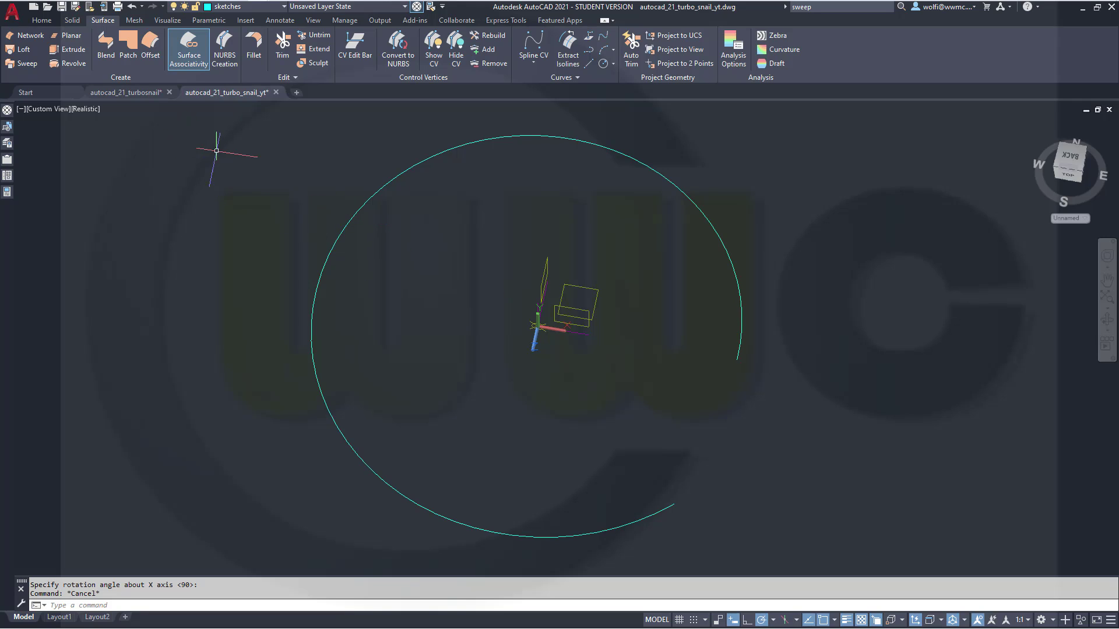
Draw a circle of radius 10 centred on the inner (base radius) end of the helix.
text(c)
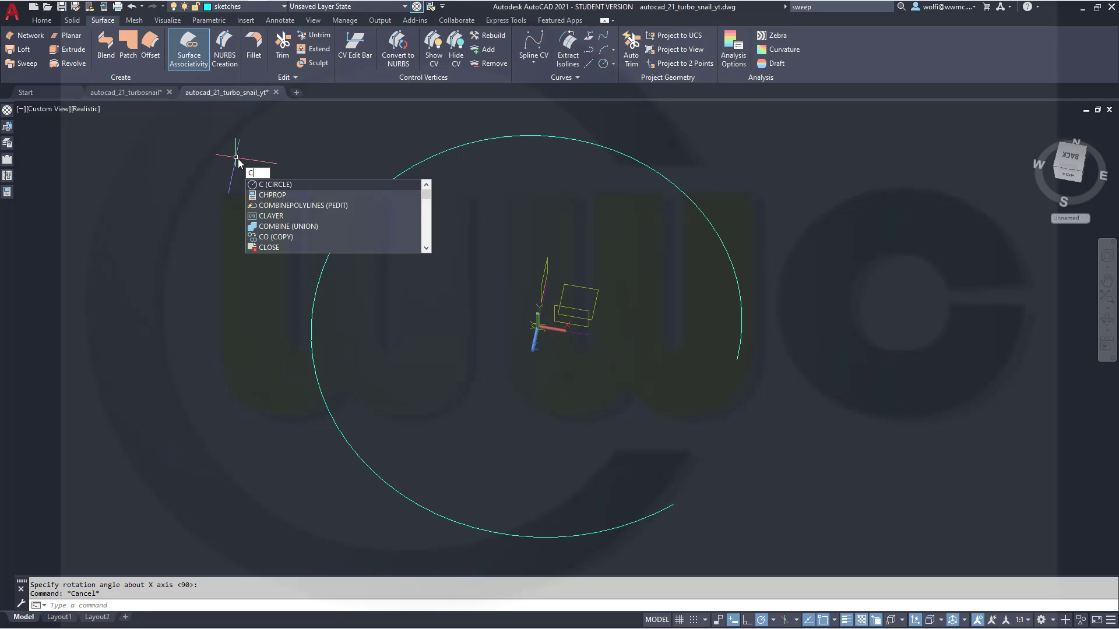
click(285, 186)
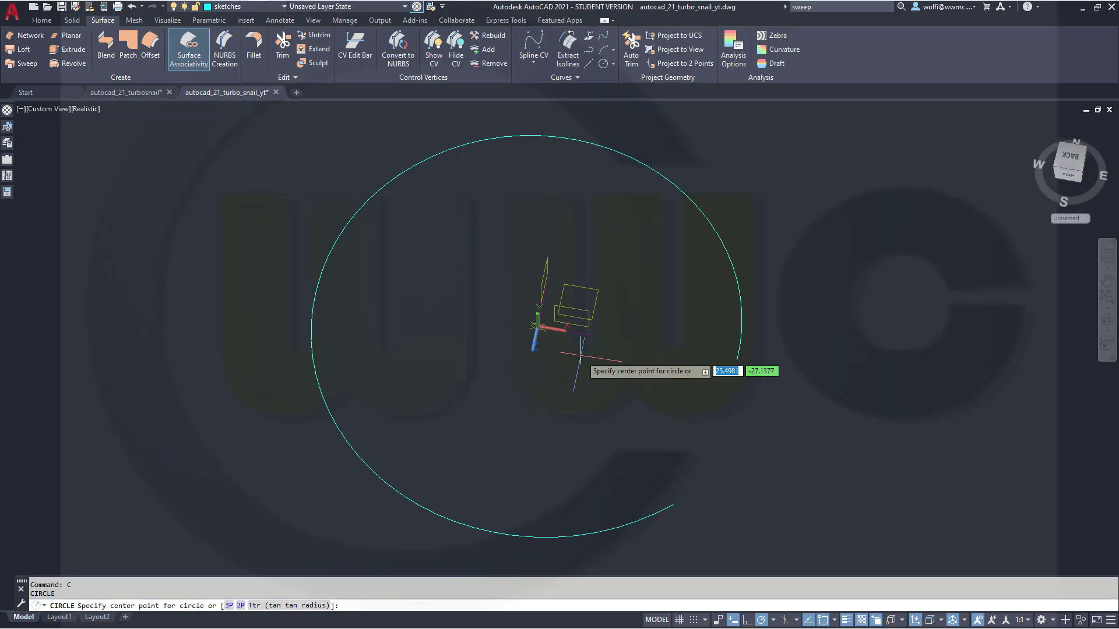
shift+middle_drag(574, 347, 582, 309)
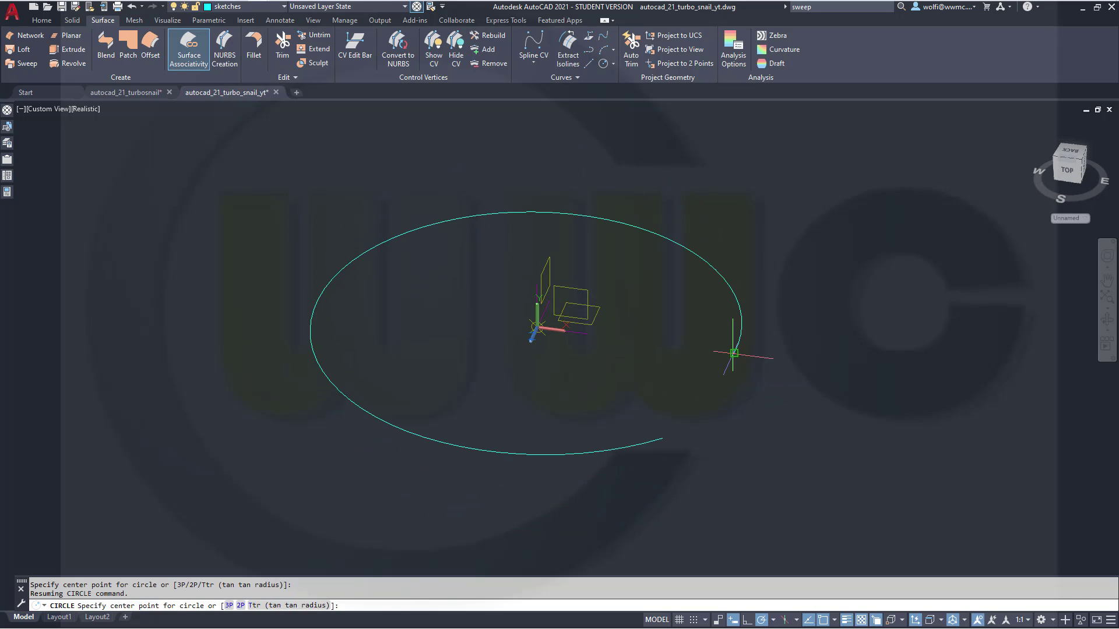
click(734, 353)
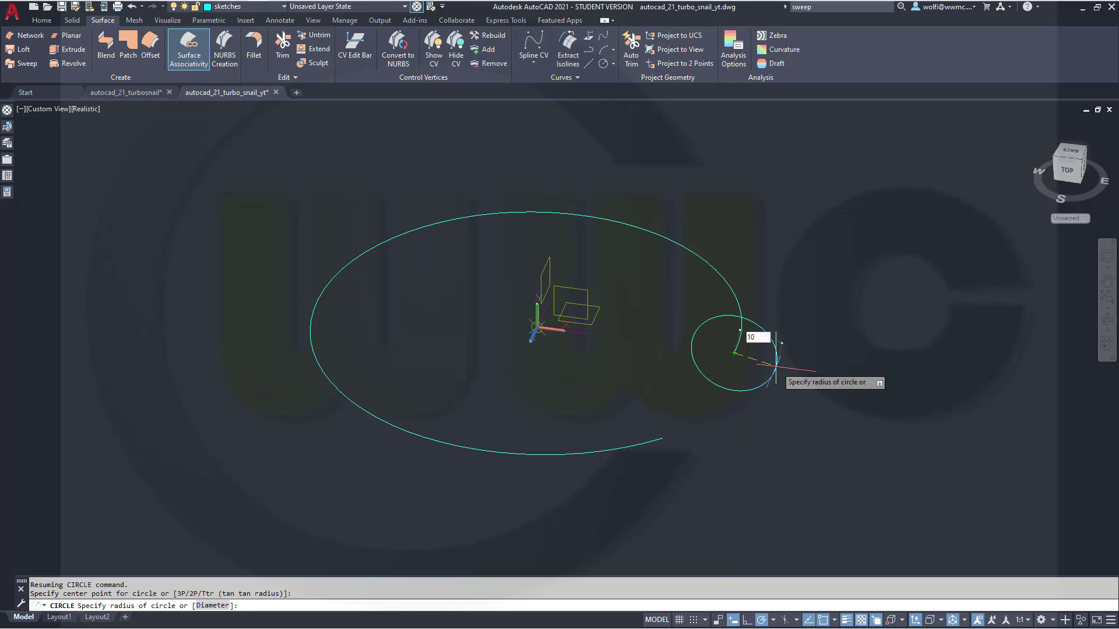
key(Return)
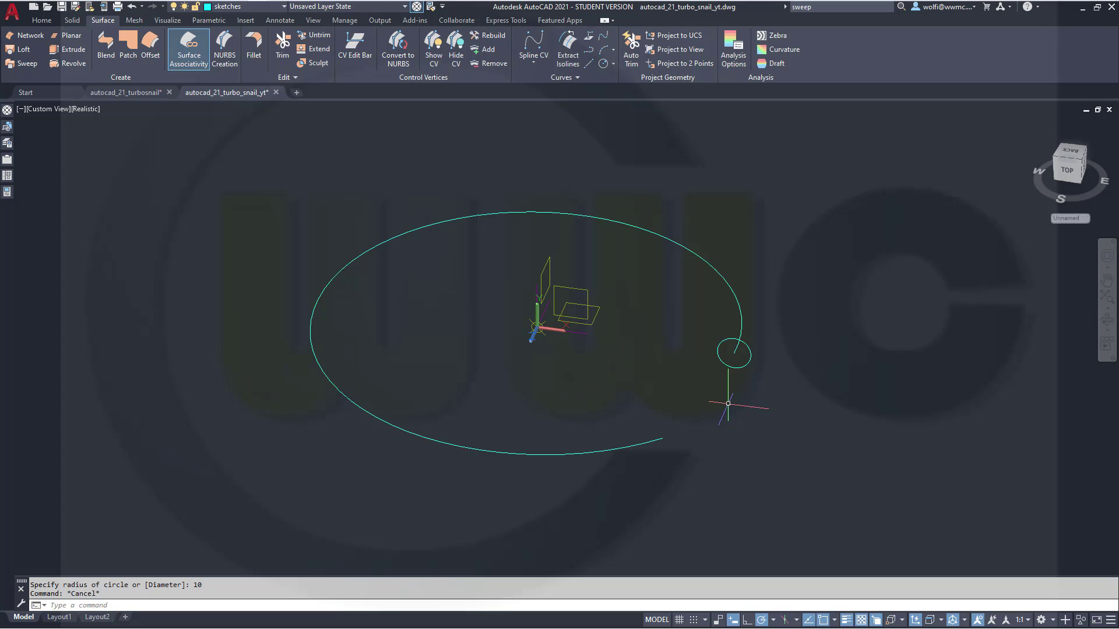
Rotate the UCS -45° around its Y axis.
shift+middle_drag(728, 405, 600, 408)
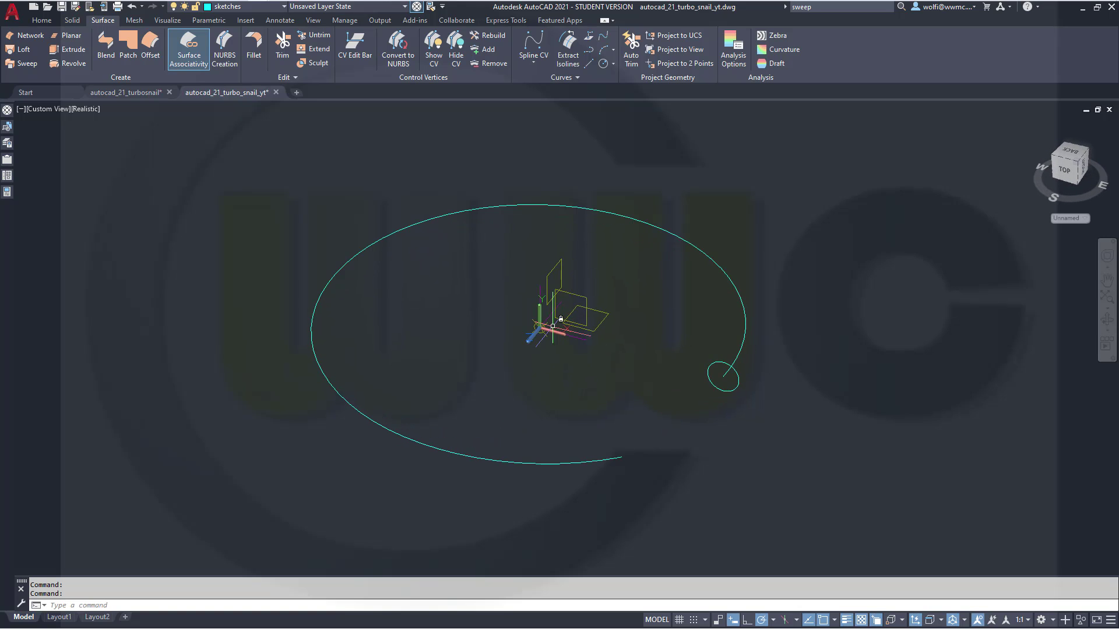
click(554, 331)
mouse_move(568, 336)
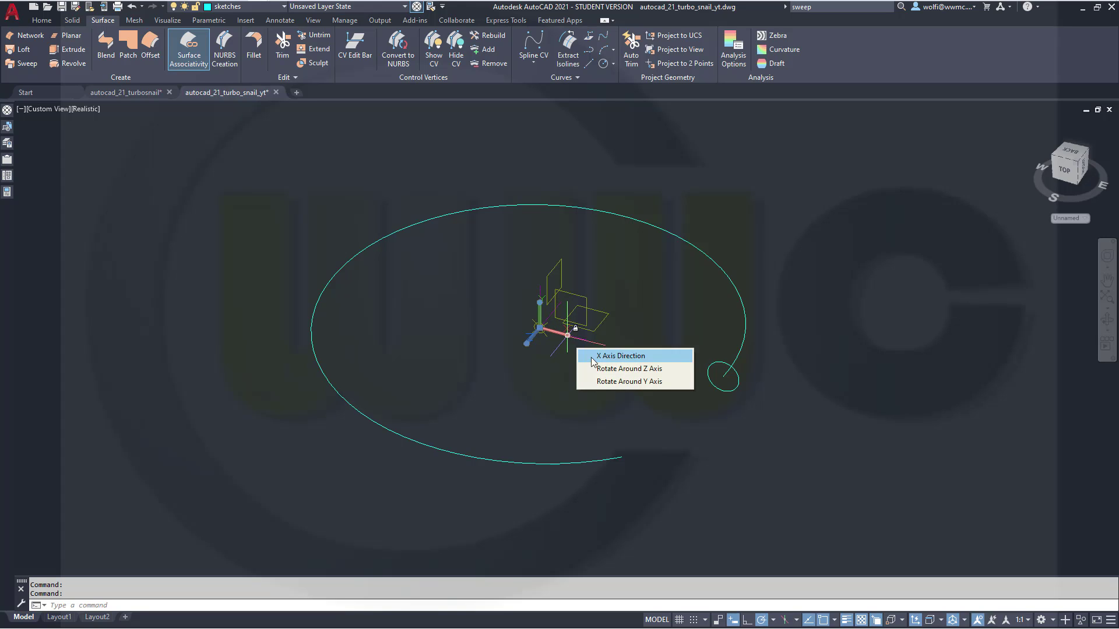
click(610, 381)
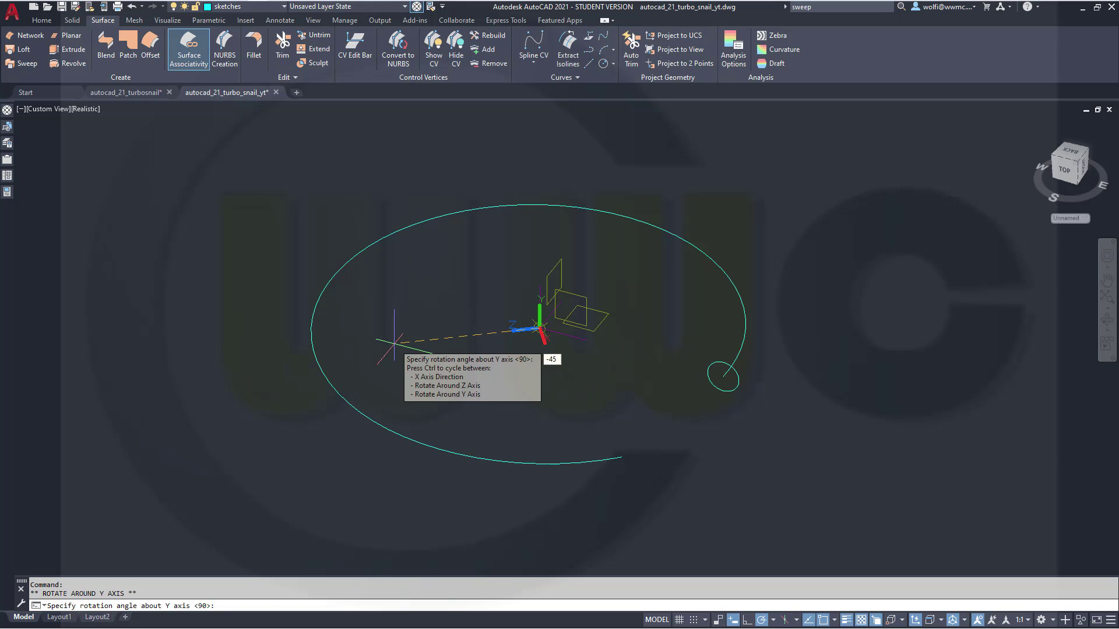
key(Return)
key(Escape)
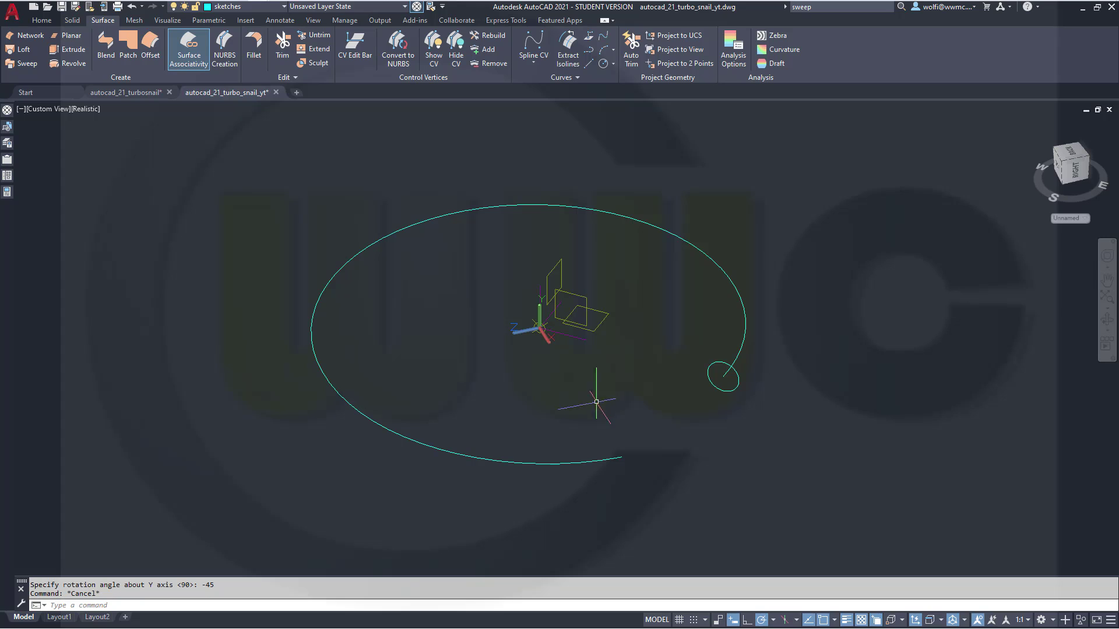
Draw a circle of radius 20 centred on the outer (top radius) end of the helix.
text(c)
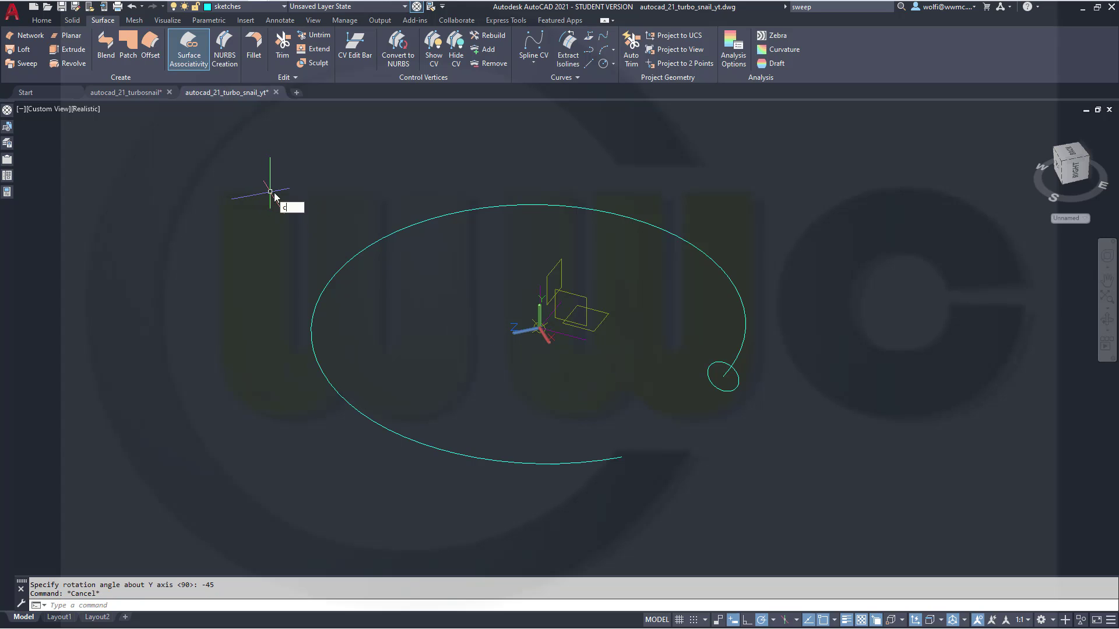
click(407, 220)
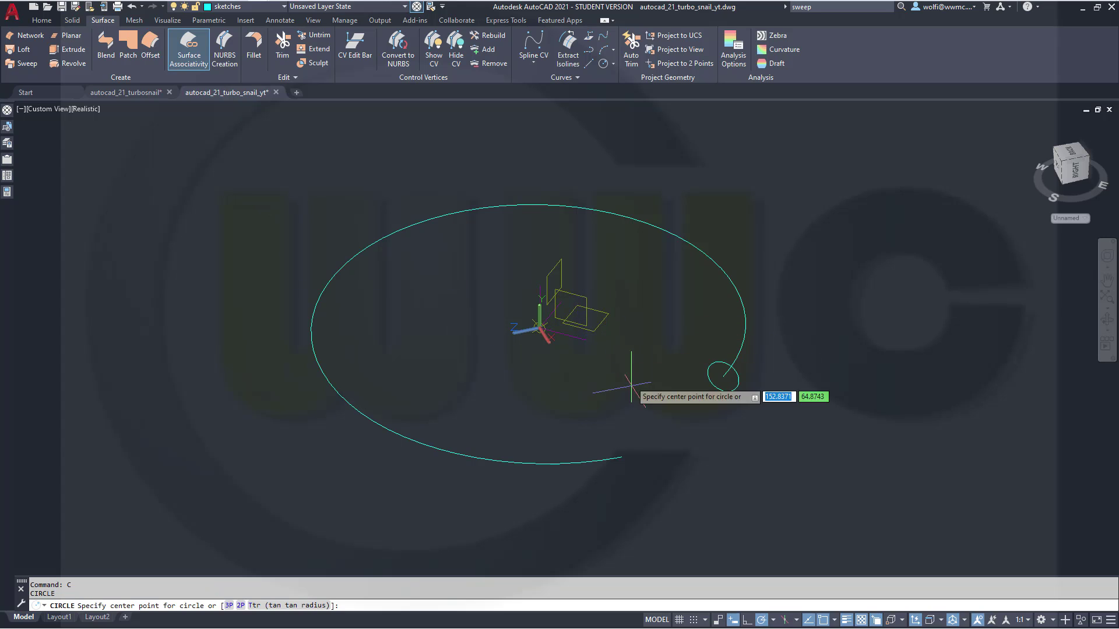
click(621, 457)
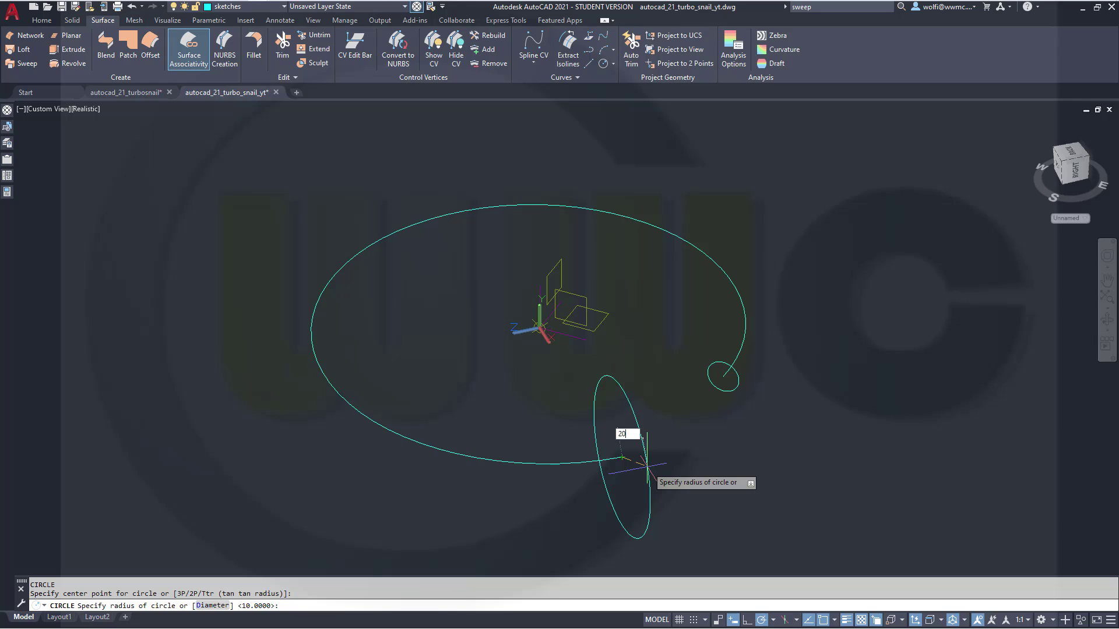
key(Return)
key(Escape)
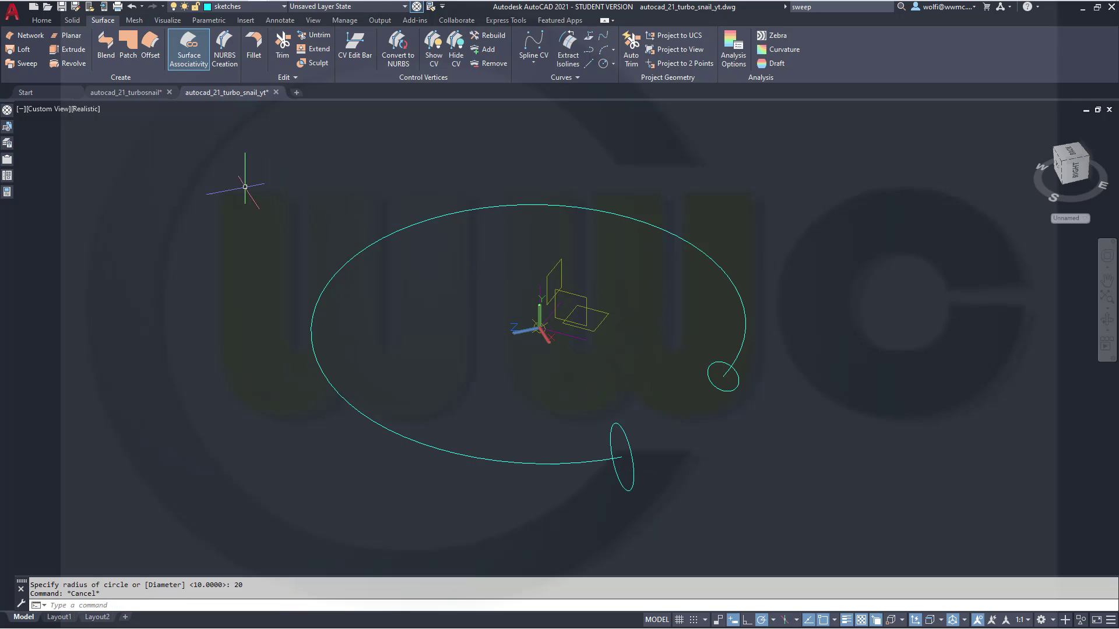
Loft a surface from the small circle to the large circle using the helix as the path.
click(28, 50)
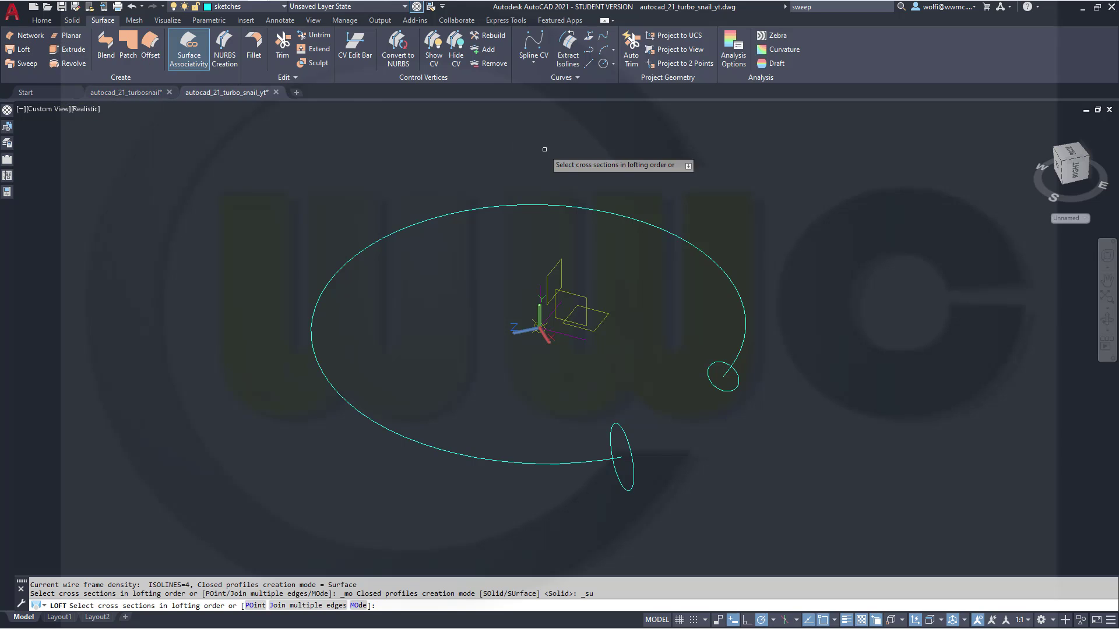
click(738, 378)
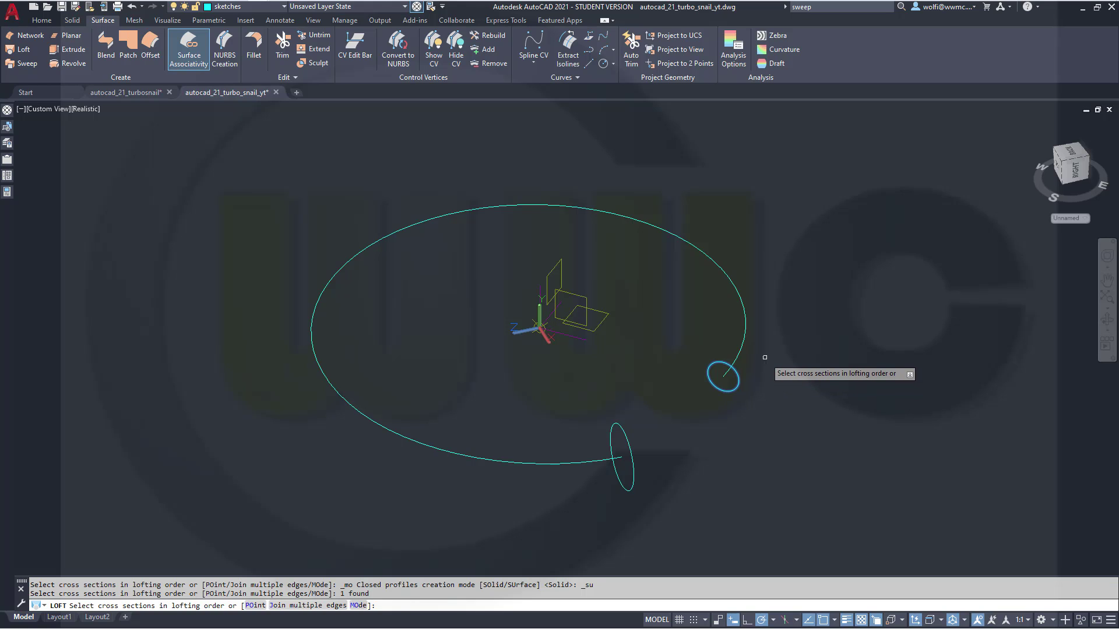
click(627, 445)
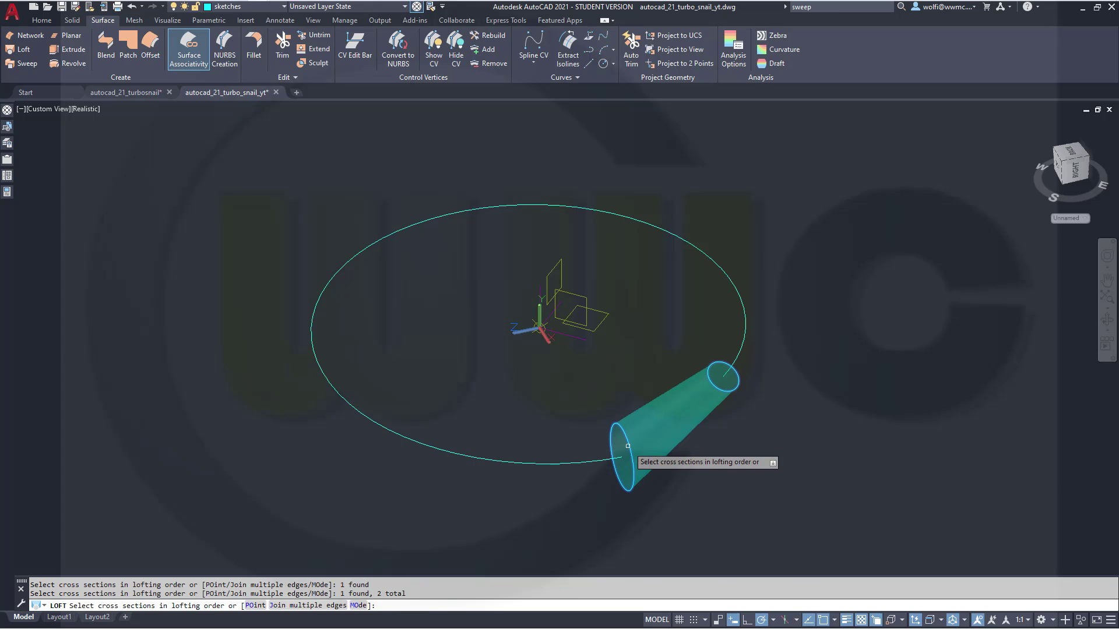
right_click(813, 377)
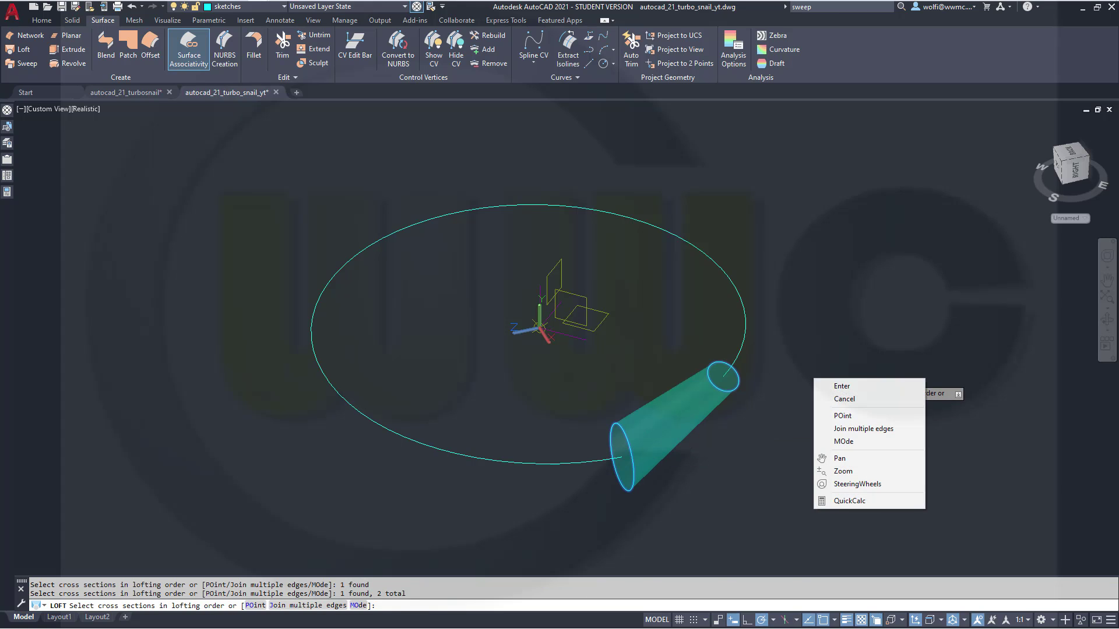
click(826, 386)
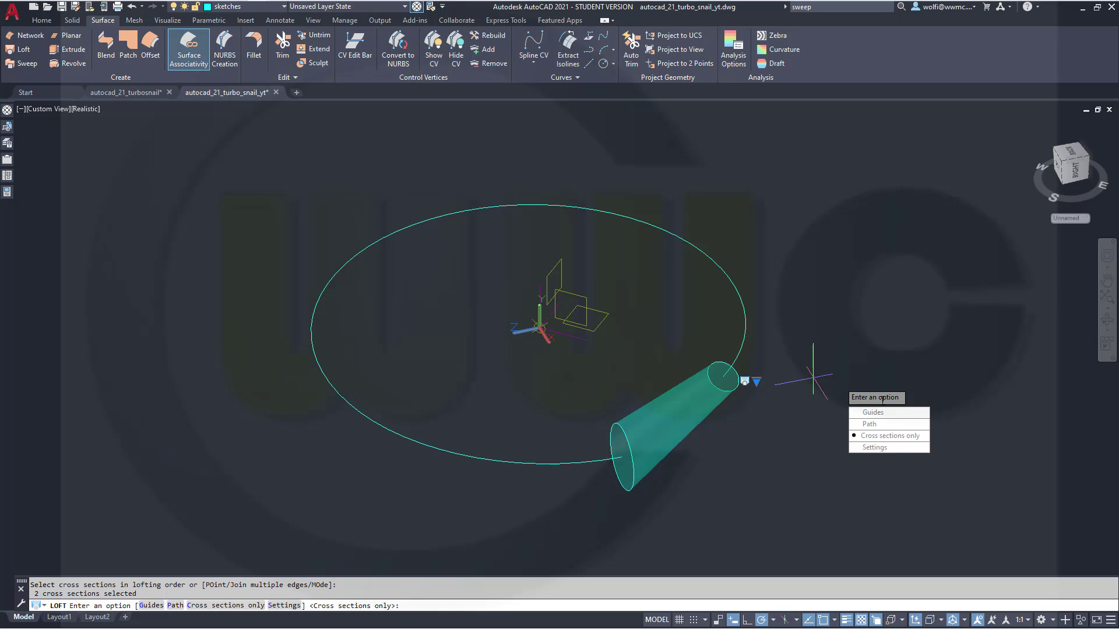
click(871, 424)
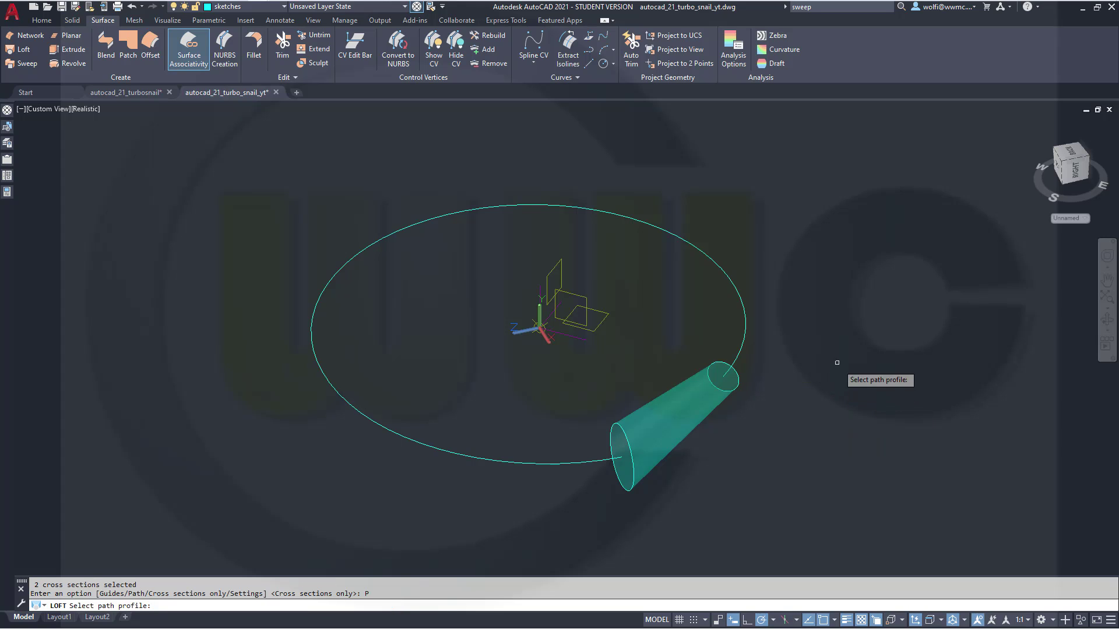
click(741, 349)
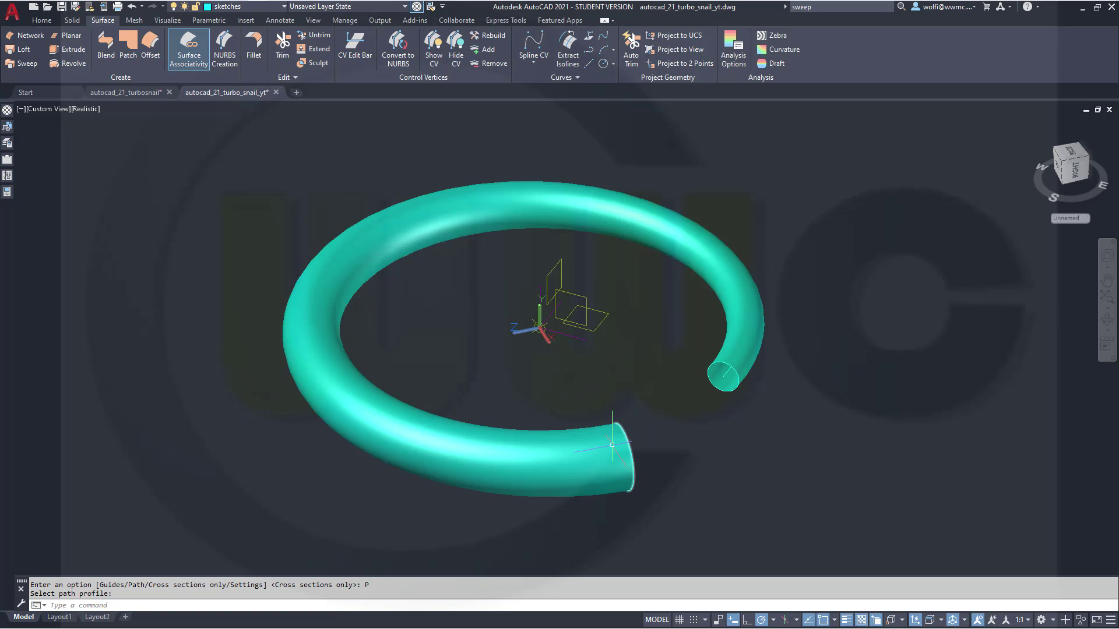
Try to make the lofted surface normal to its start and end sections.
click(611, 444)
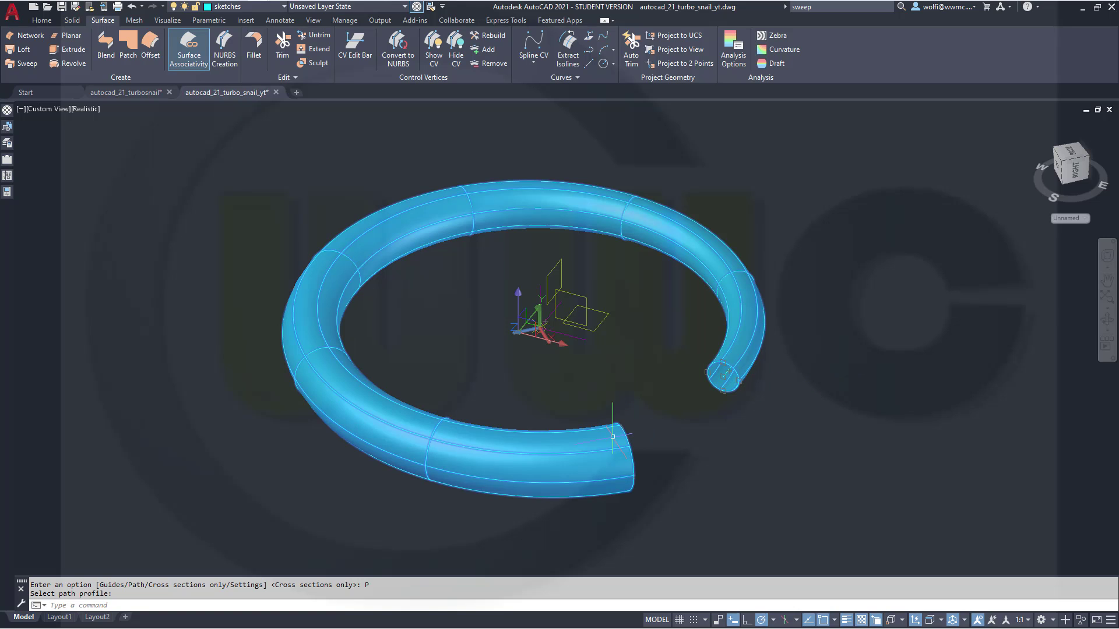
click(767, 403)
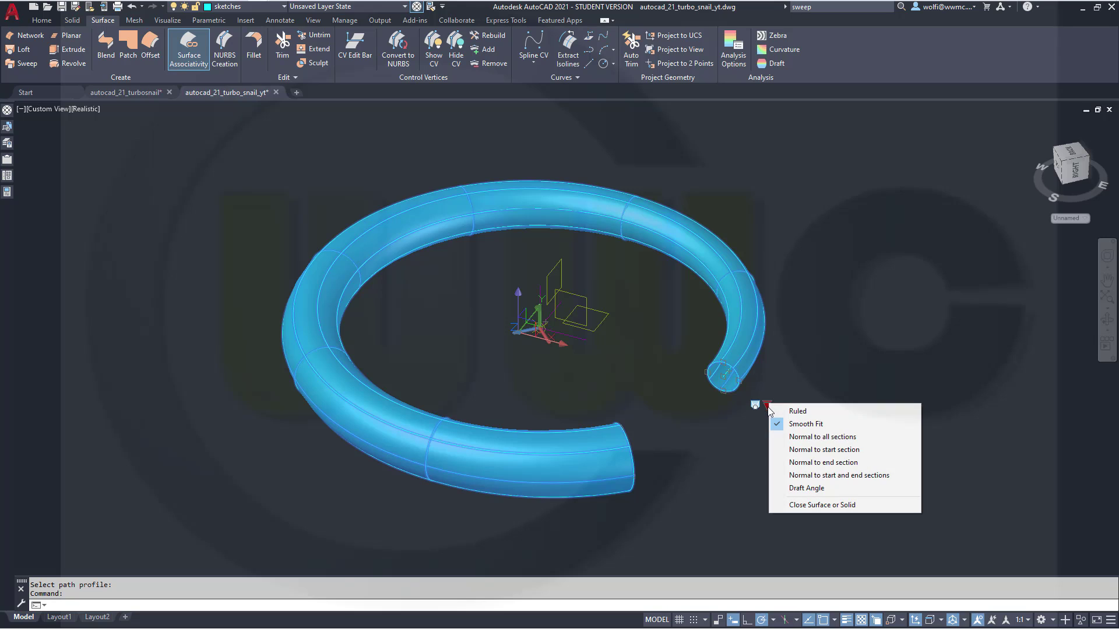
click(801, 477)
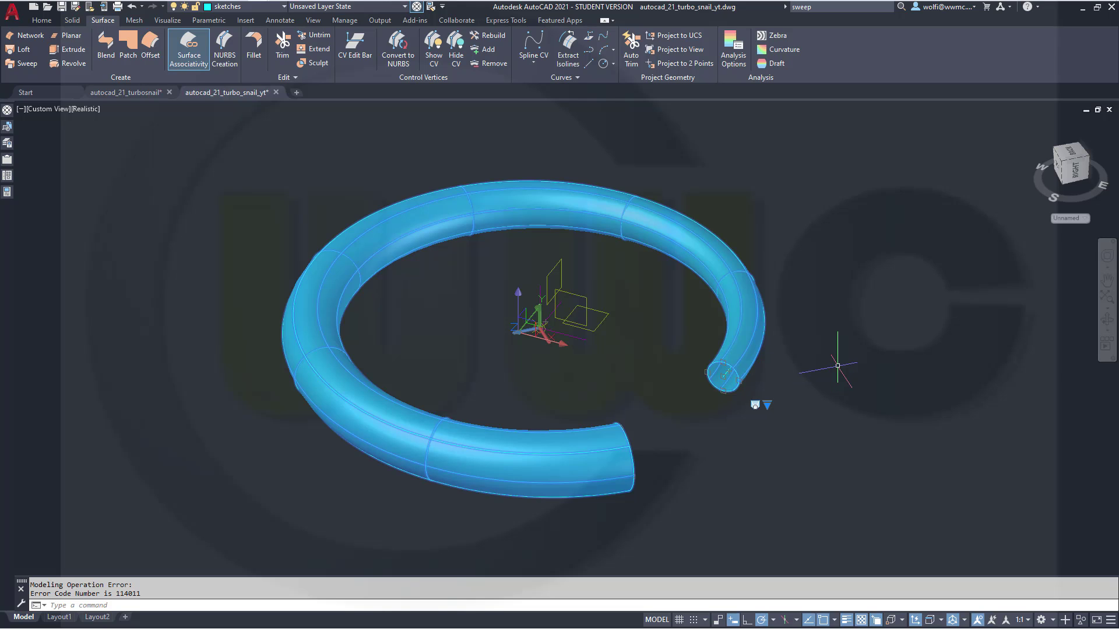
key(Return)
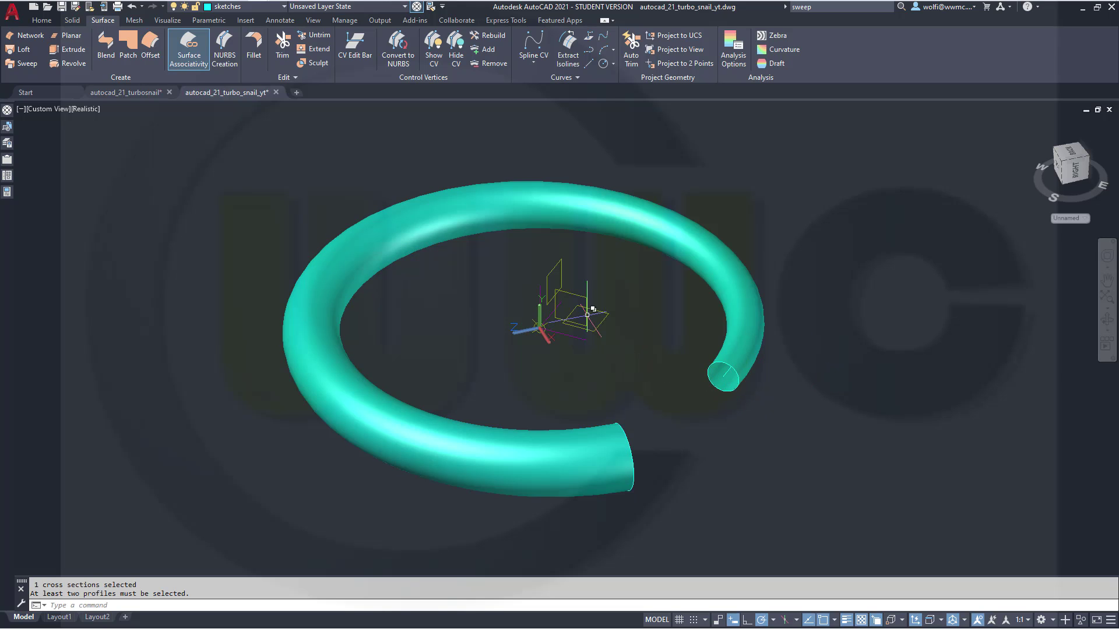
Move the lofted surface onto the surfaces layer.
click(464, 218)
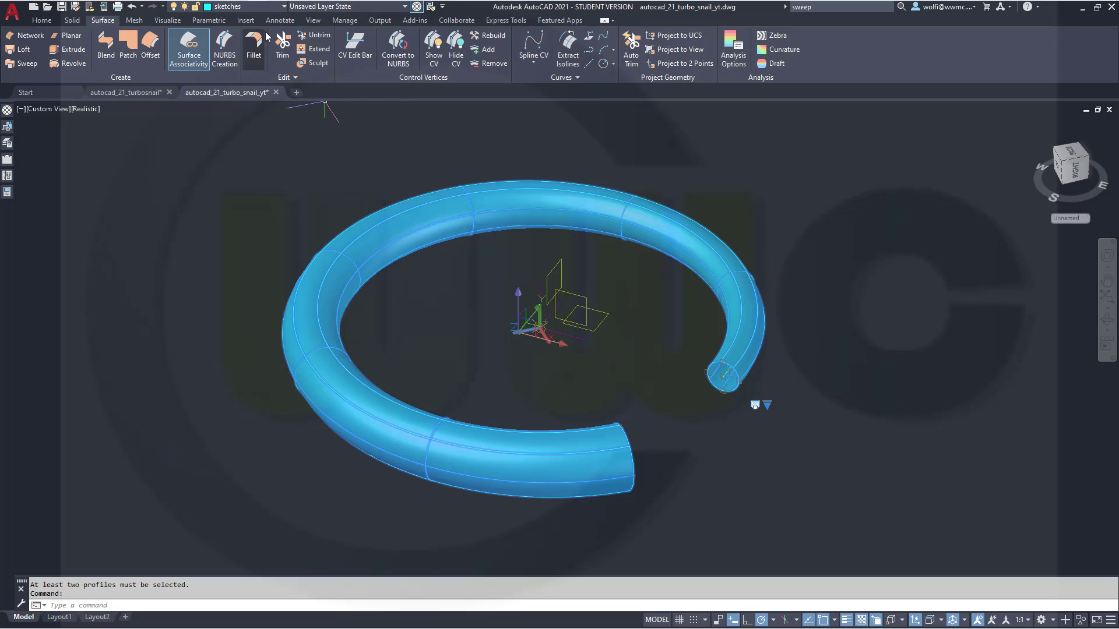
click(284, 8)
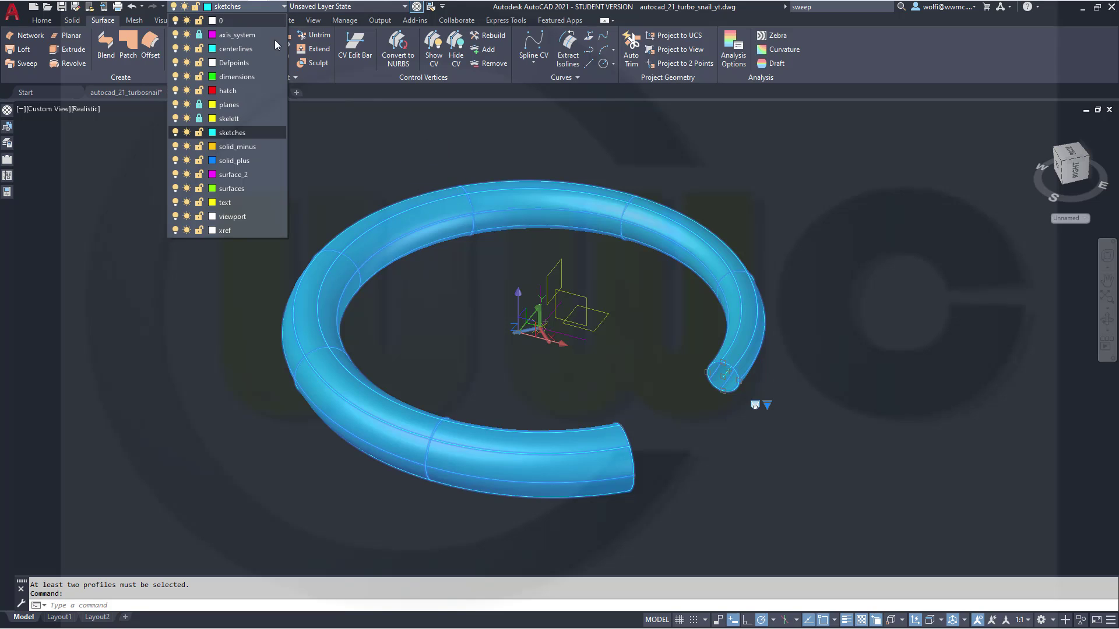
click(246, 188)
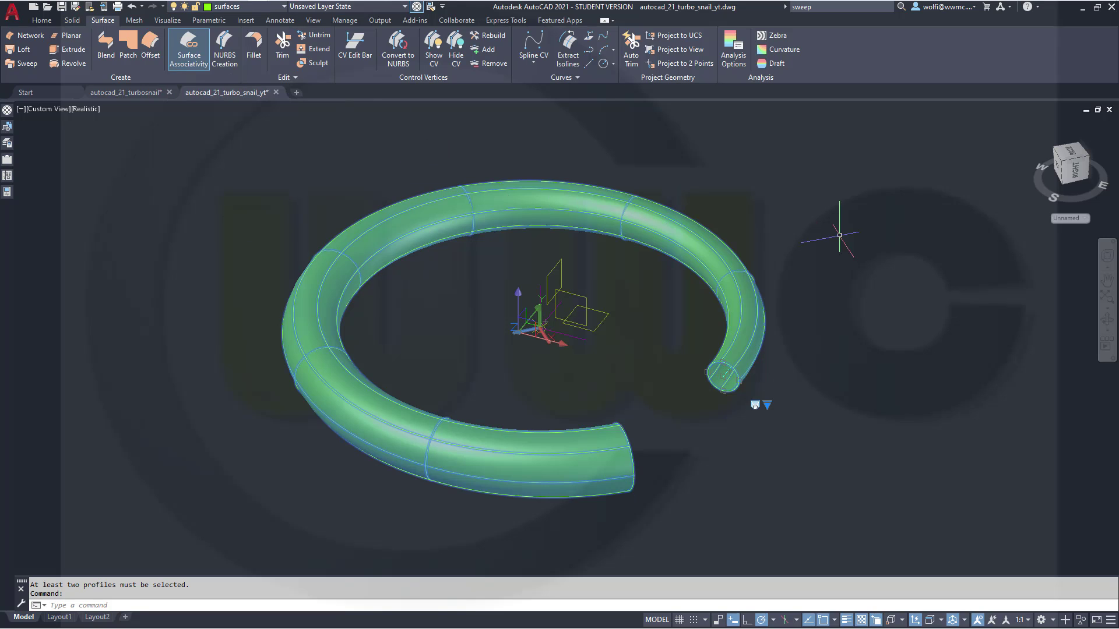
key(Escape)
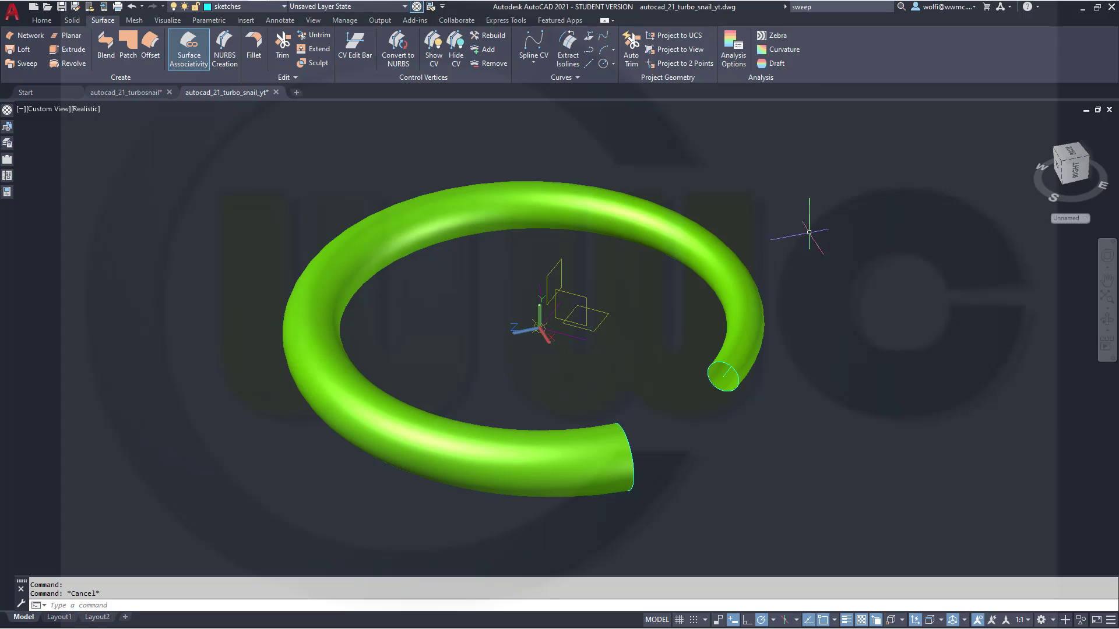
Return the UCS to World and draw a circle of radius 20 centred at 0,0,6.
click(1089, 223)
click(1061, 229)
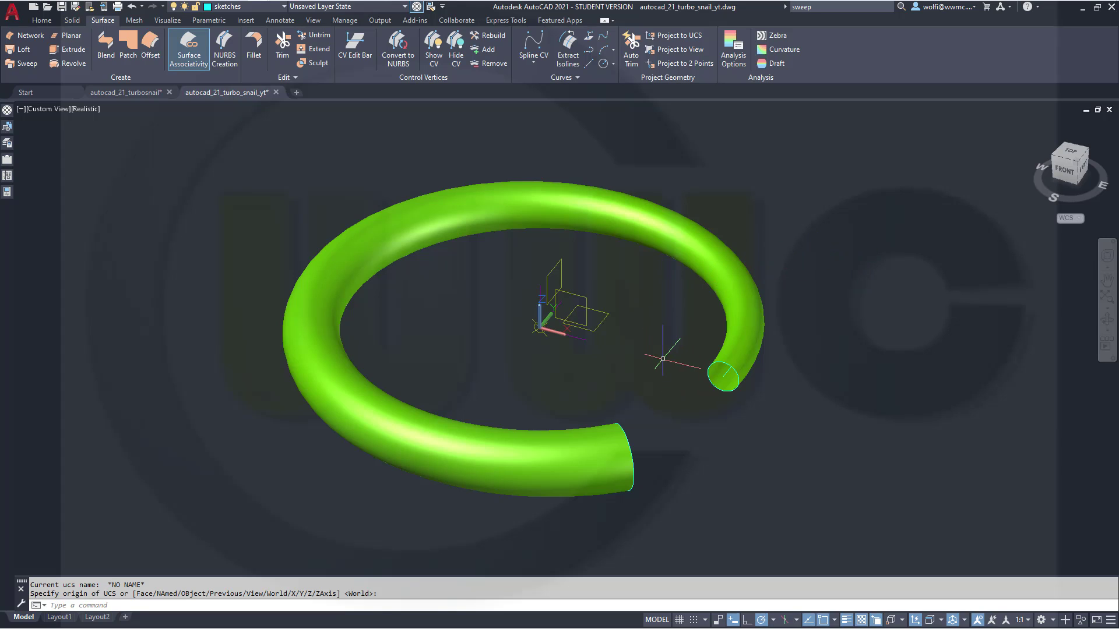
middle_drag(664, 363, 670, 393)
key(Return)
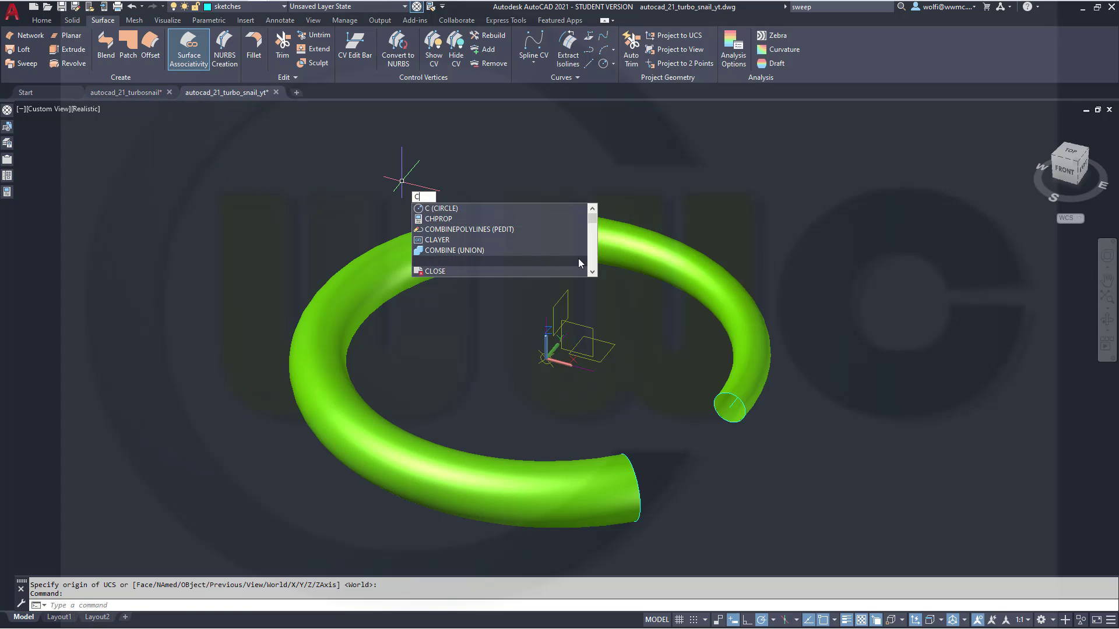
click(478, 210)
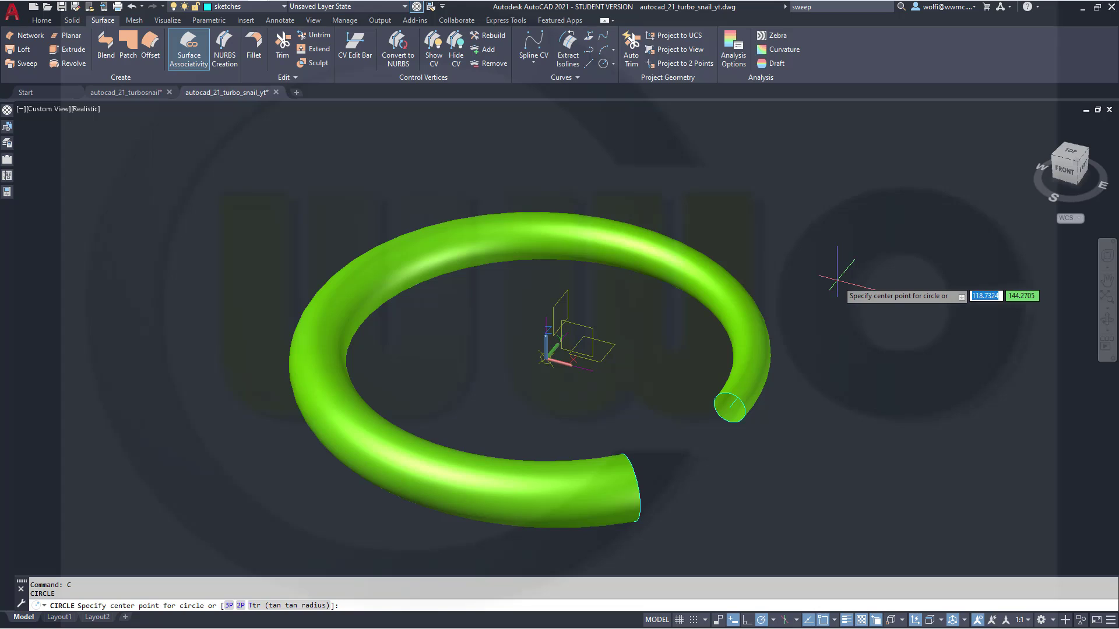
text(0)
key(Tab)
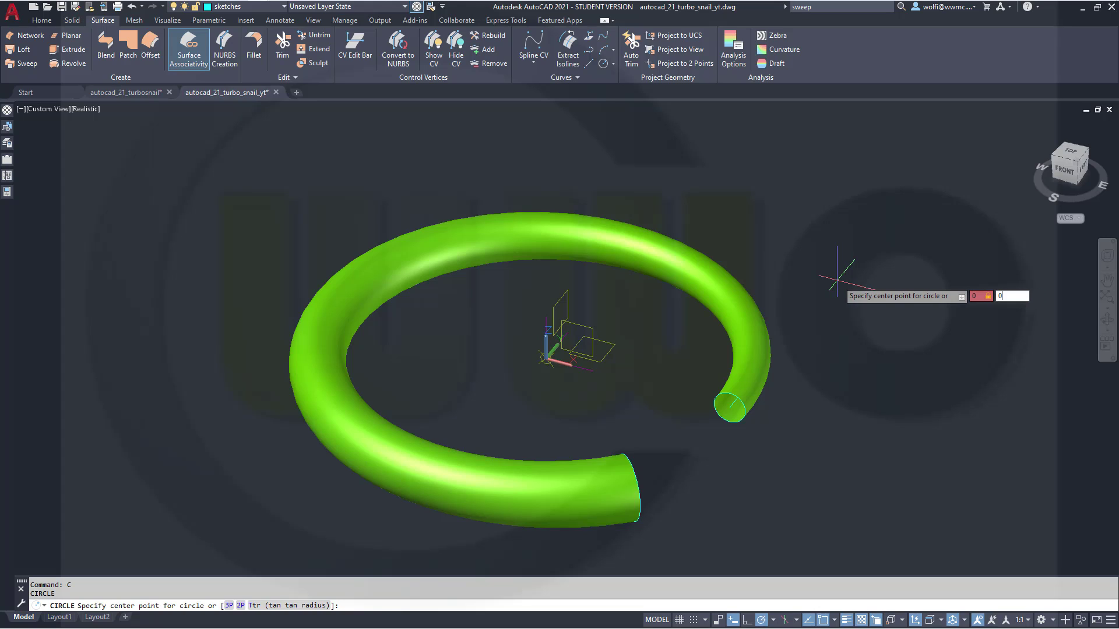
key(Return)
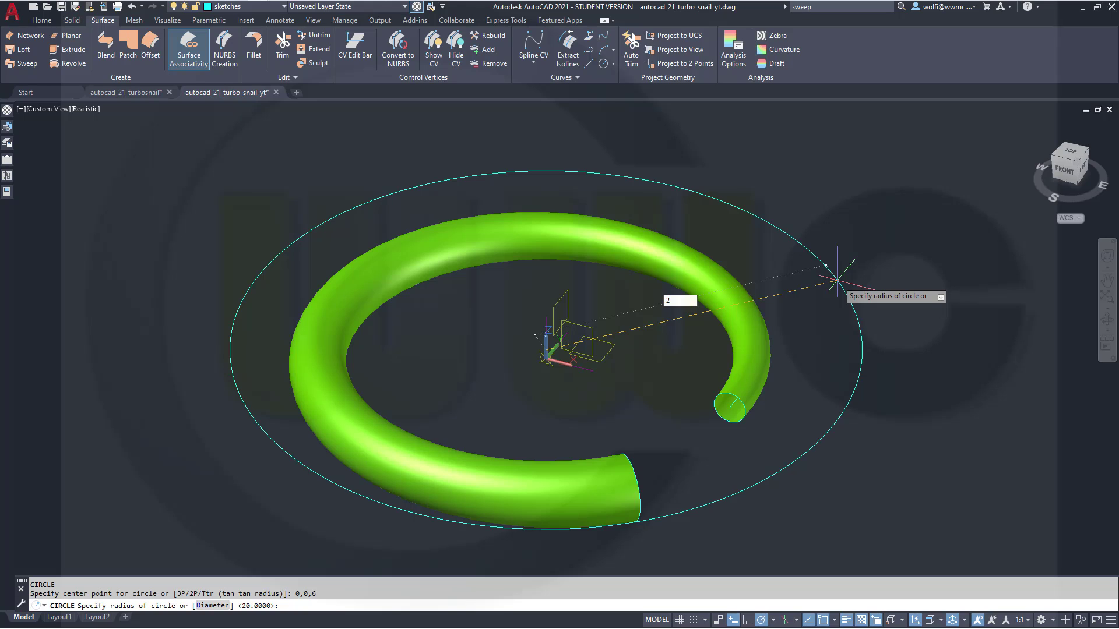
key(Return)
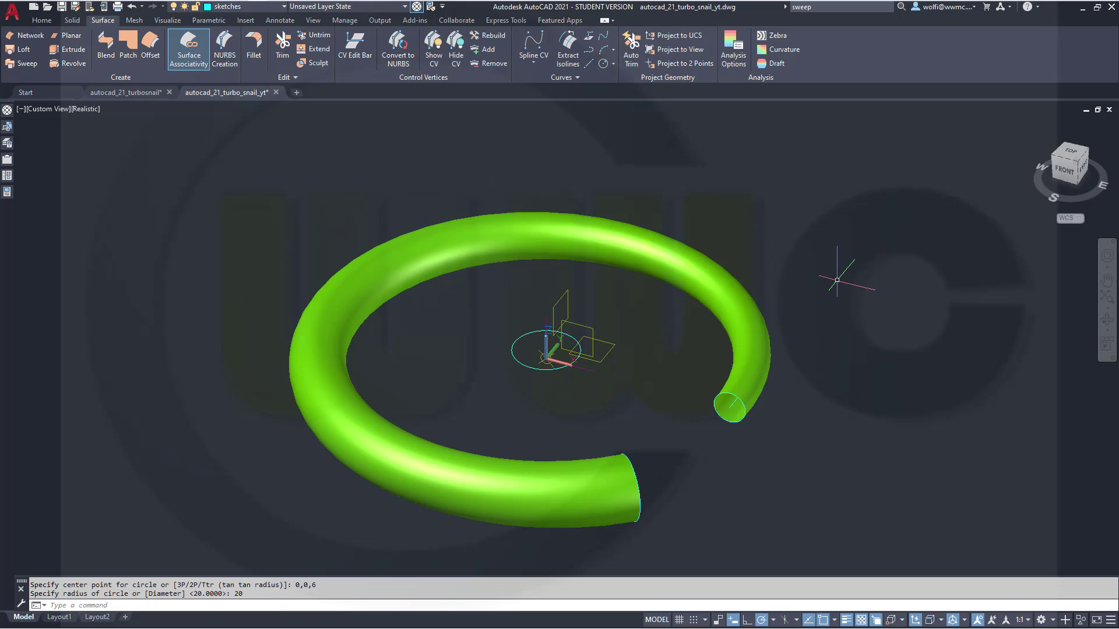
Draw a second circle of radius 20 centred at 0,0,-6.
key(Return)
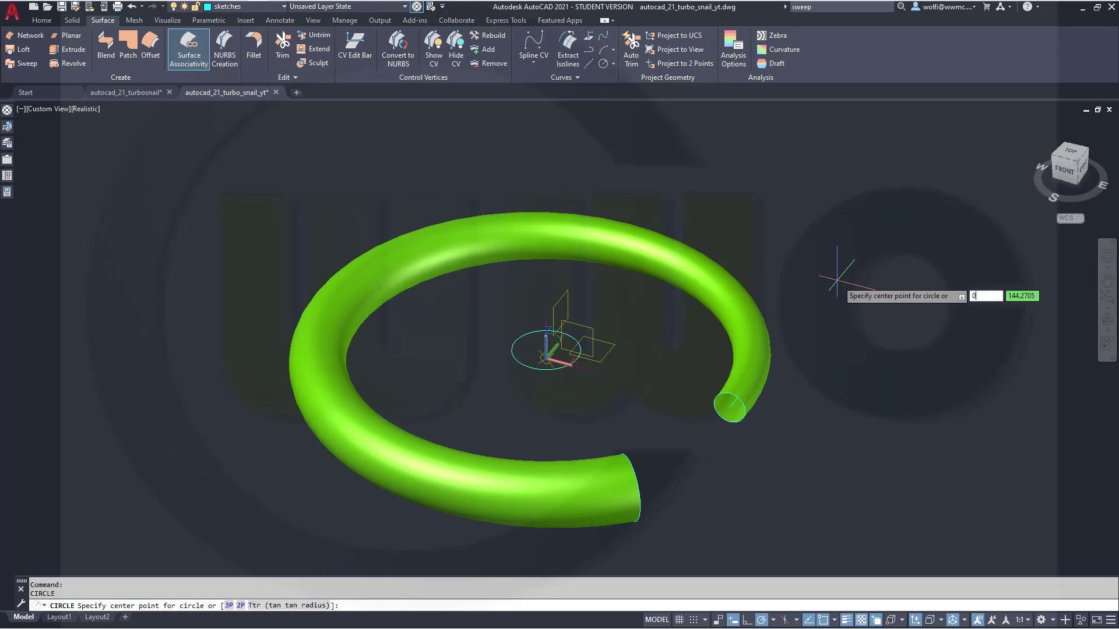
text(0)
key(Tab)
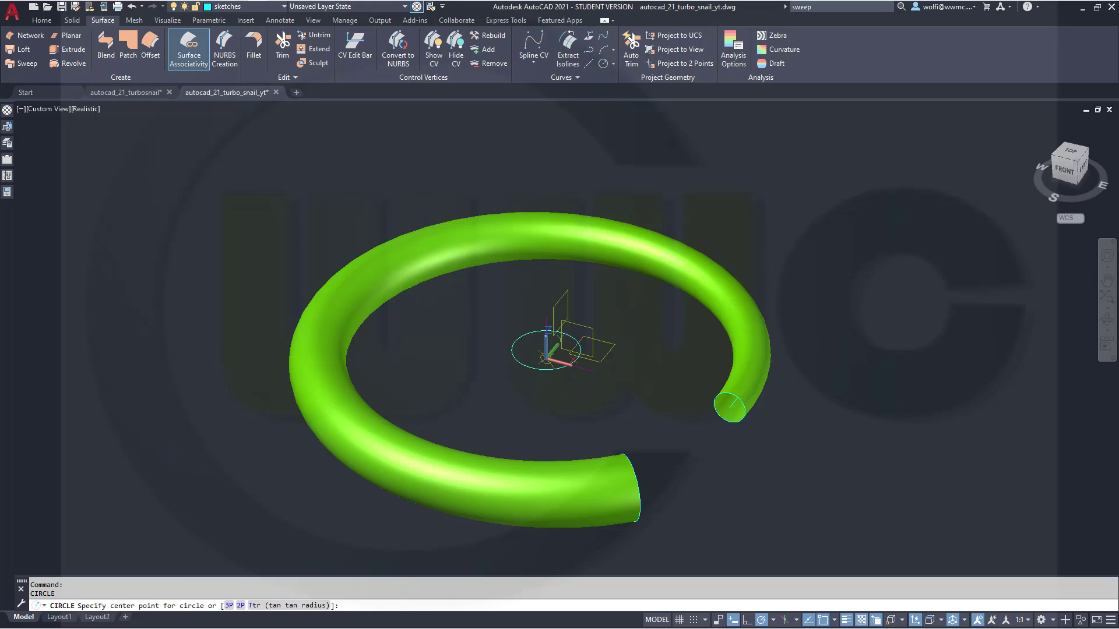
key(Return)
text(20)
key(Return)
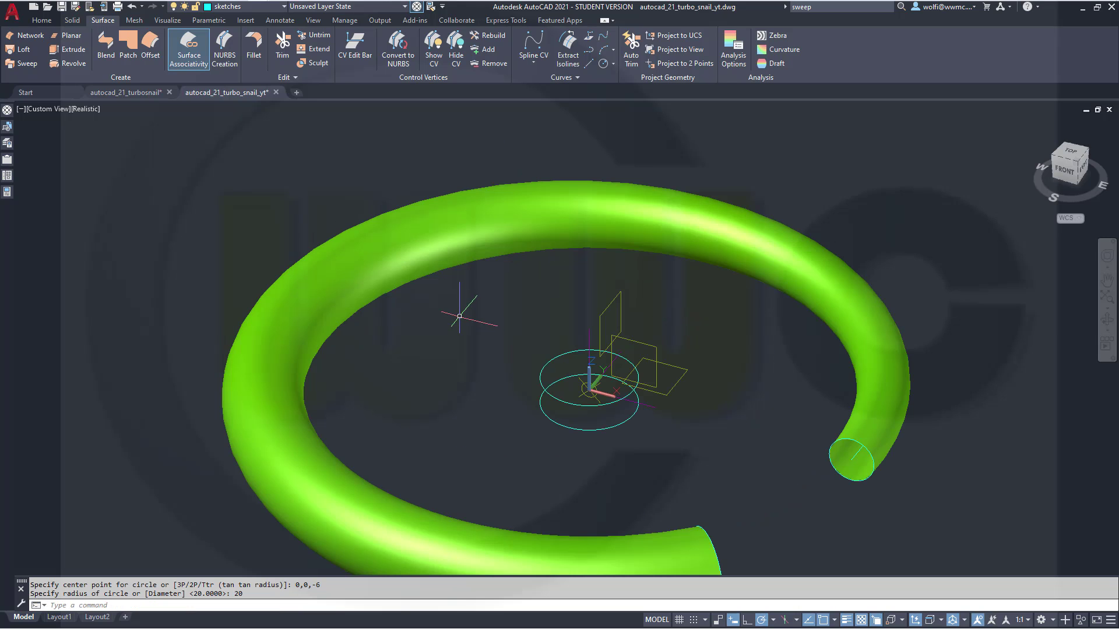
Slice the lofted surface with the plane of the upper circle as planar object, keeping both sides.
mouse_move(465, 345)
shift+middle_down()
mouse_move(480, 365)
mouse_move(466, 348)
shift+middle_up()
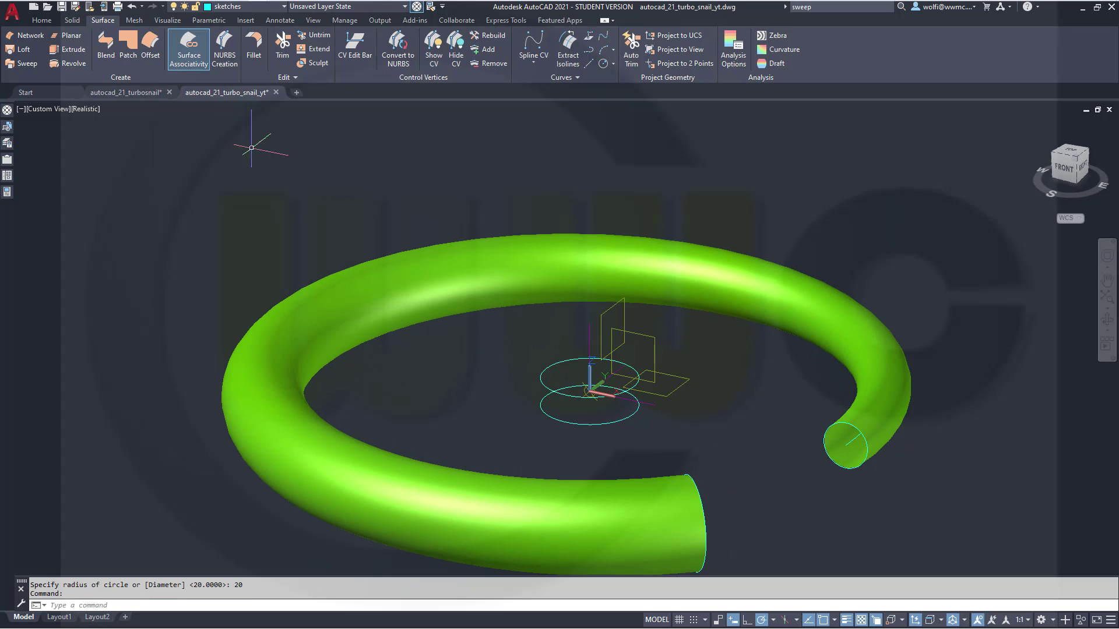
click(74, 21)
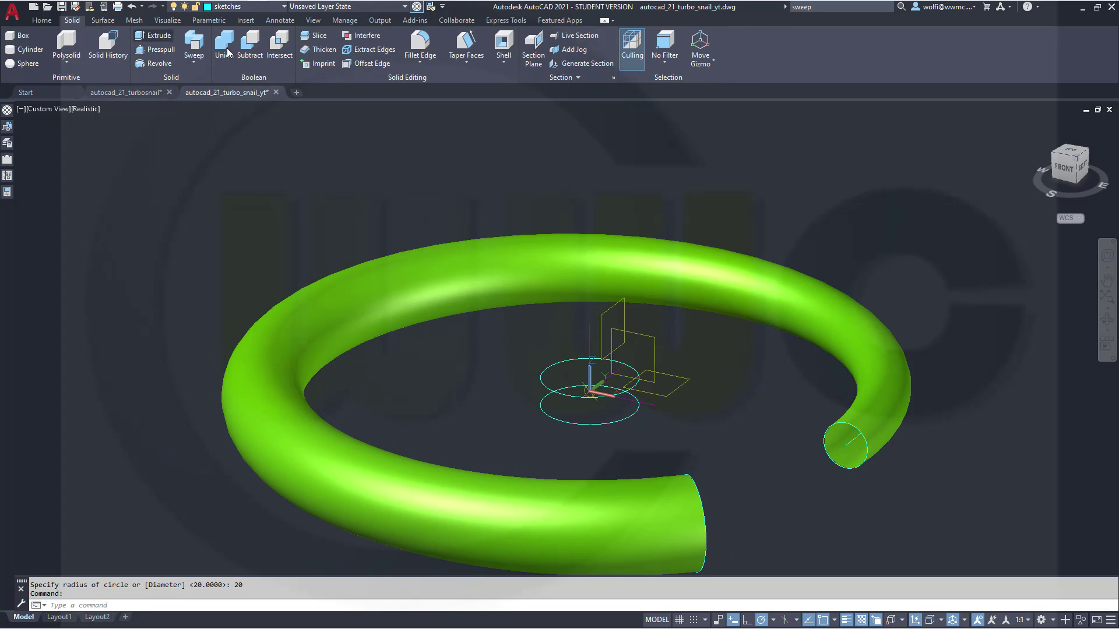
click(315, 38)
click(524, 246)
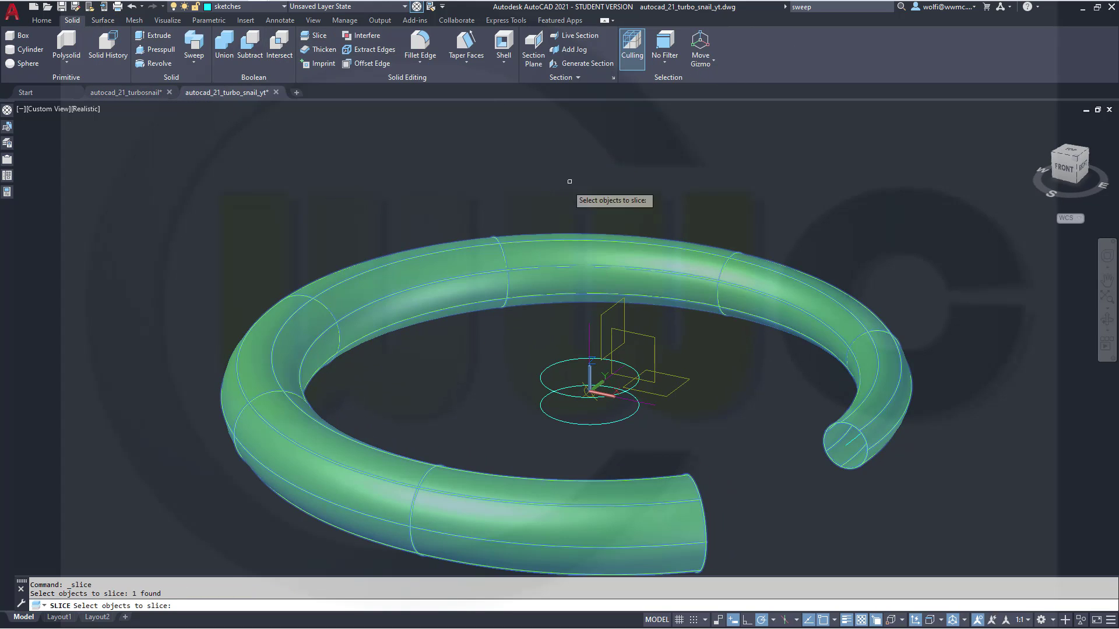
key(Return)
right_click(622, 158)
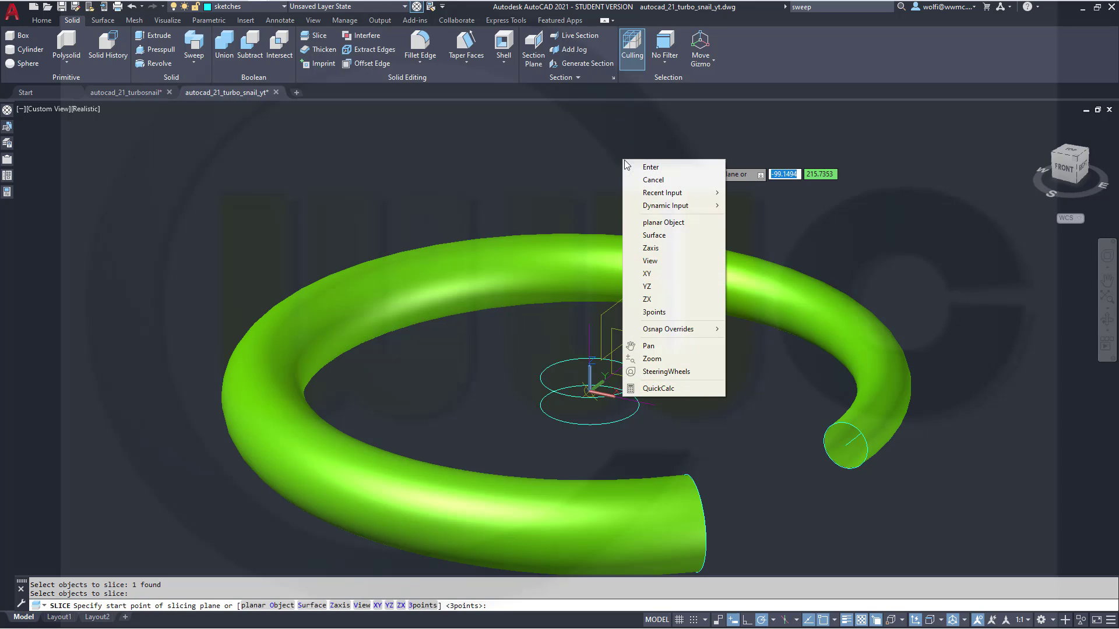
click(647, 221)
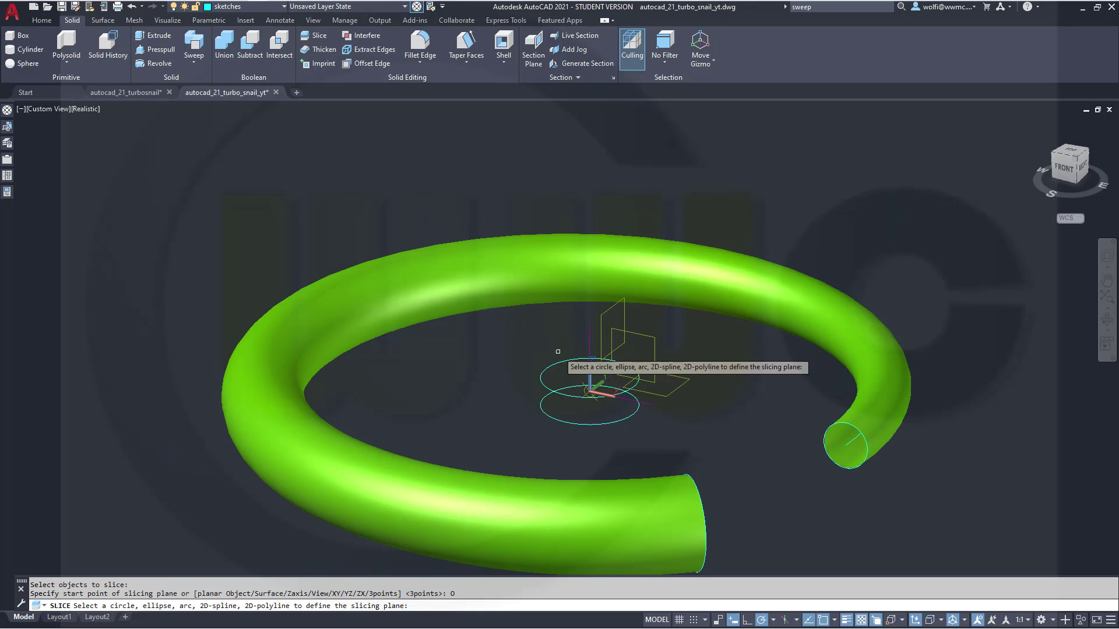
click(558, 363)
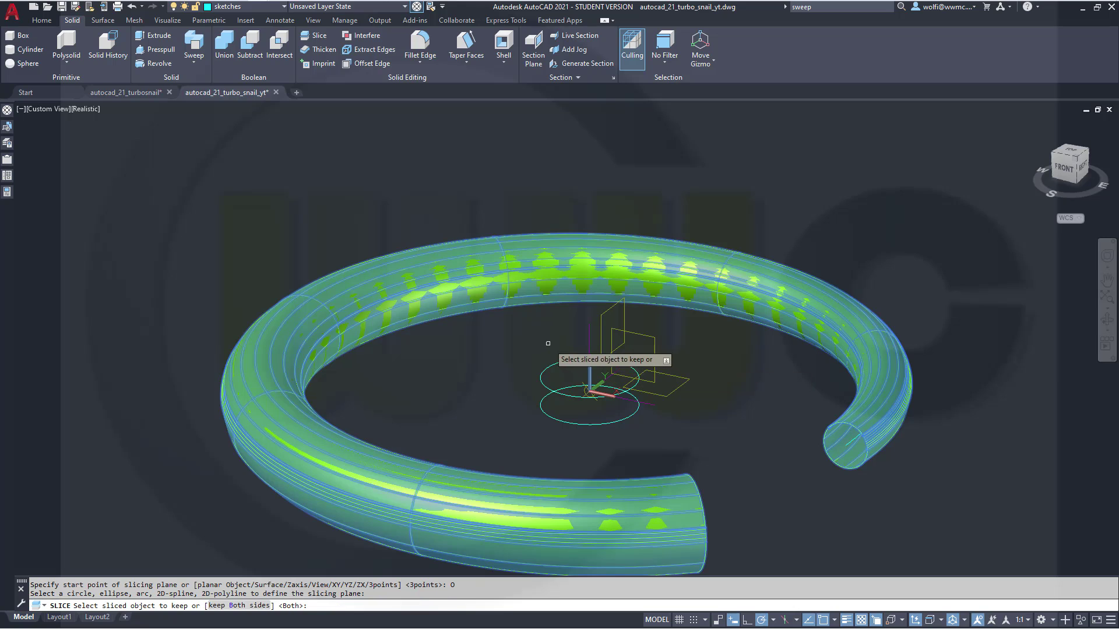
right_click(535, 332)
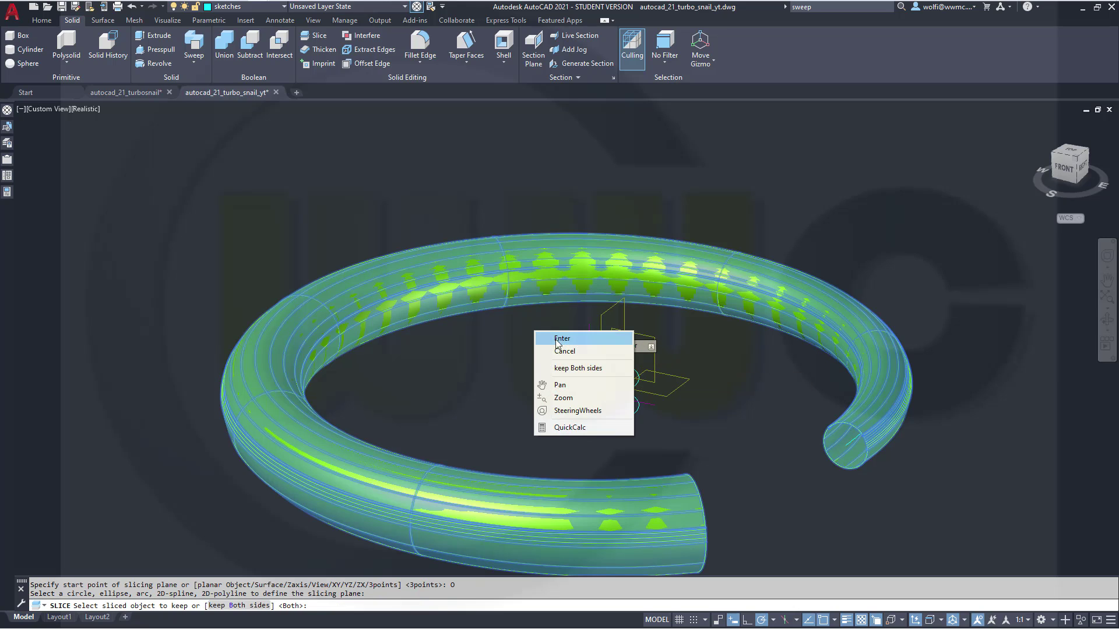
click(577, 367)
Slice the lower part of the tube surface with the plane of the lower circle as planar object, keeping both sides.
key(Return)
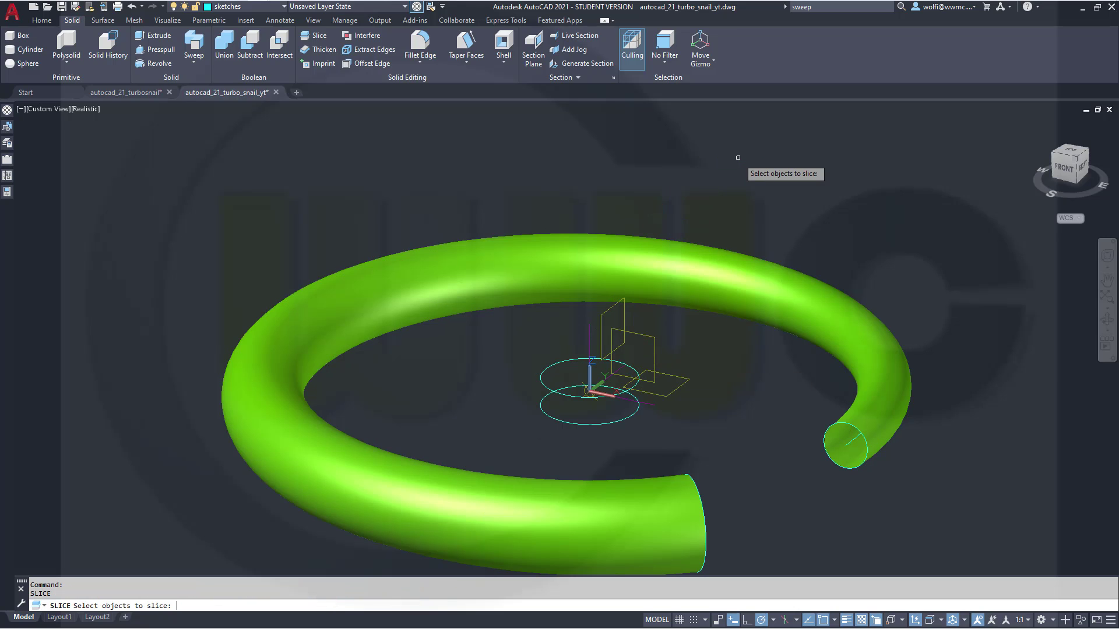
click(667, 560)
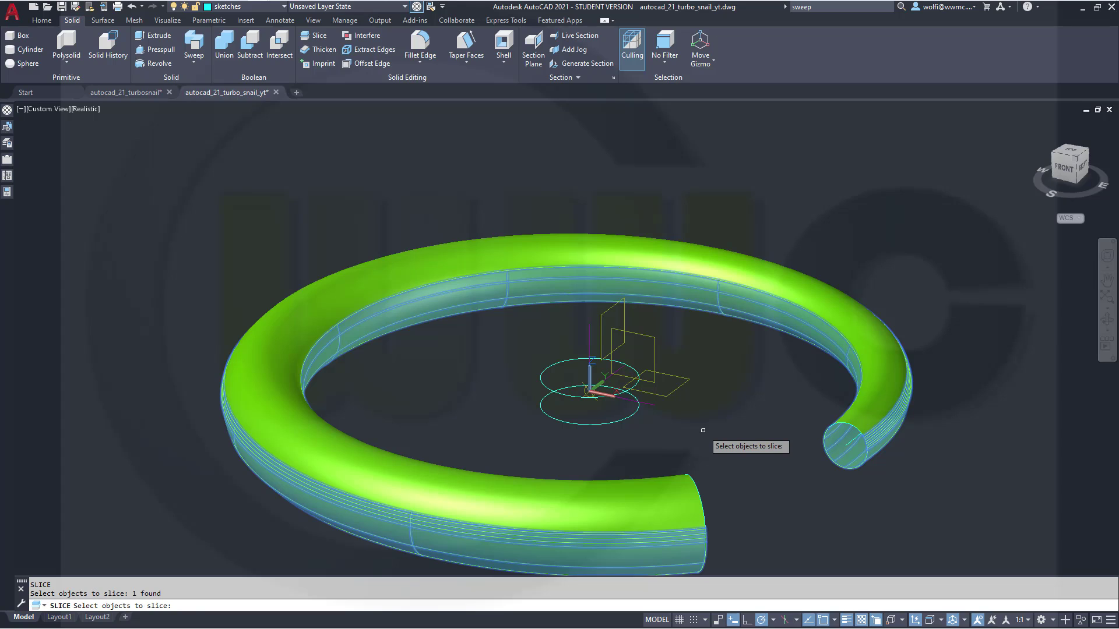
key(Return)
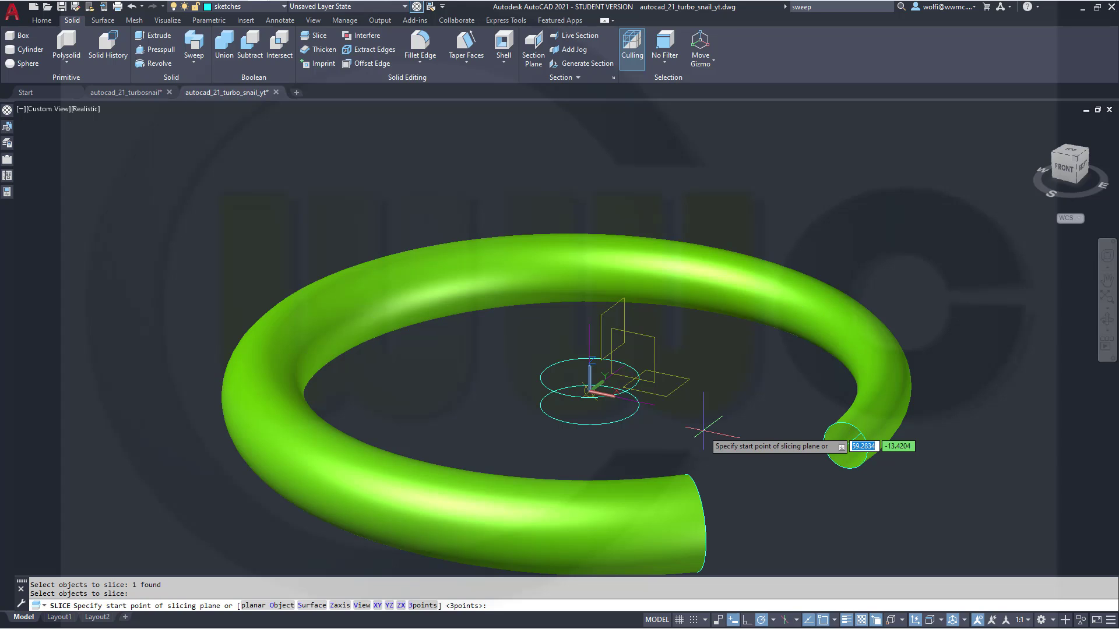
right_click(703, 429)
click(757, 256)
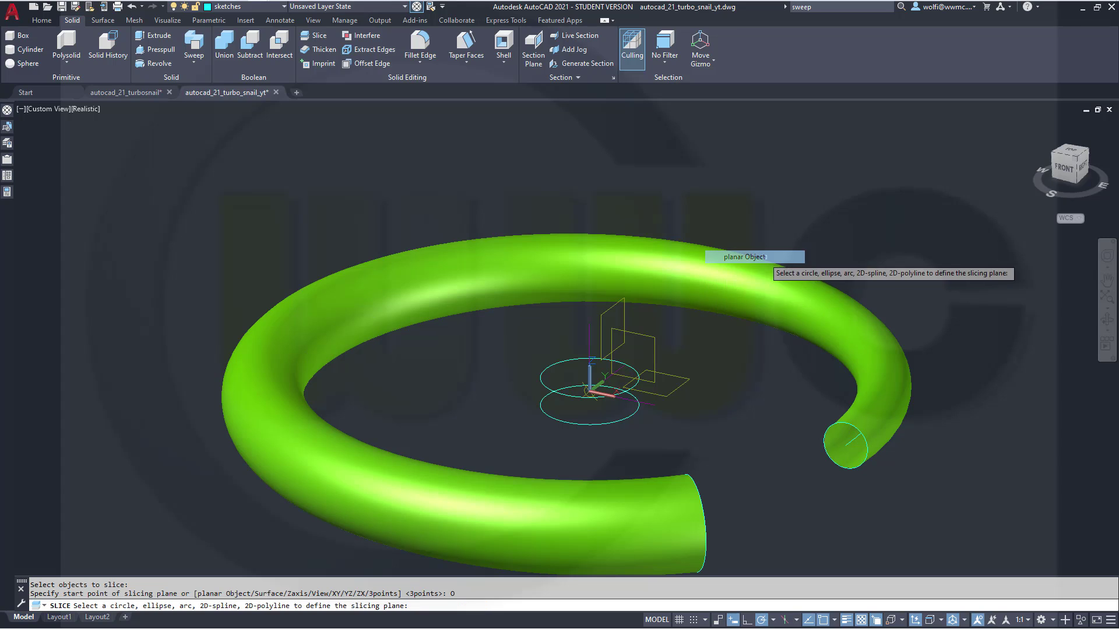
click(614, 422)
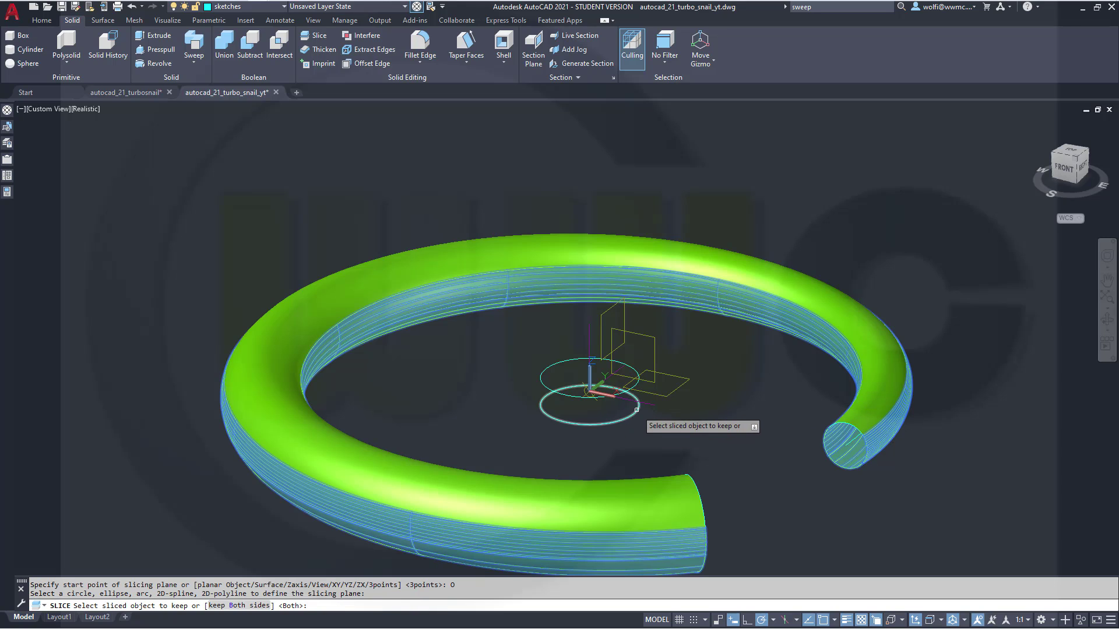
right_click(724, 396)
click(756, 436)
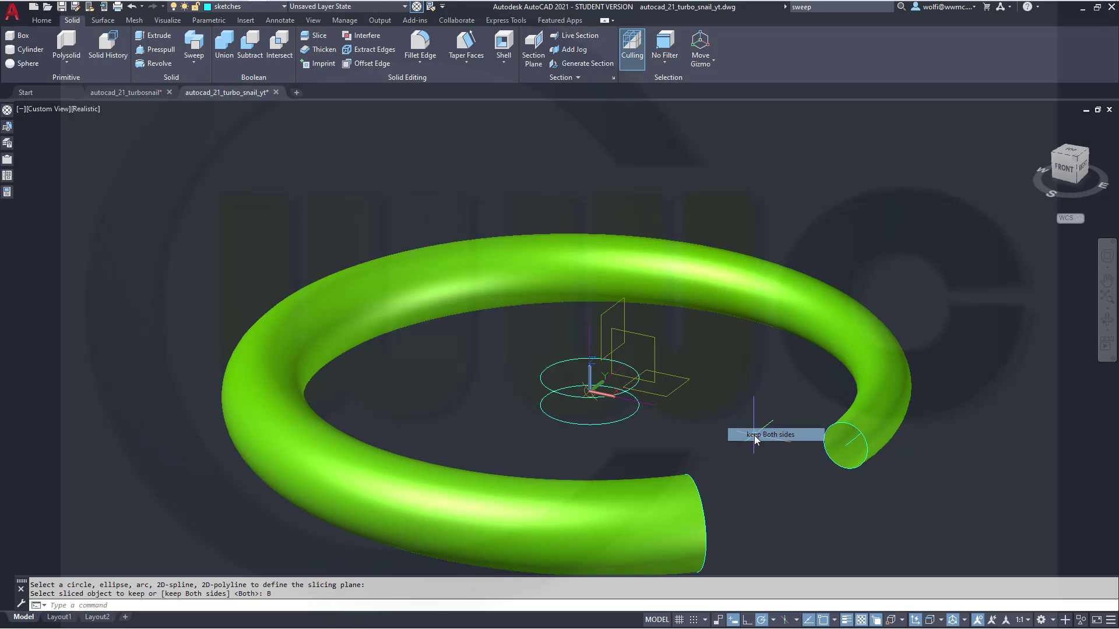
Move the middle band of the sliced tube surface onto the surface_2 layer.
shift+middle_drag(509, 380, 463, 374)
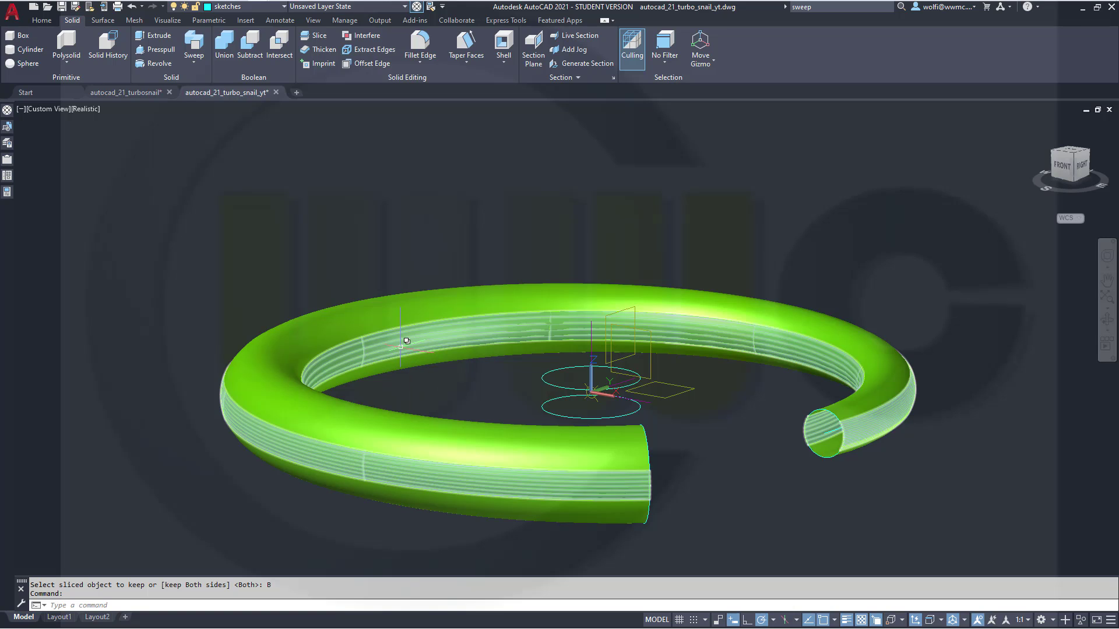
click(406, 341)
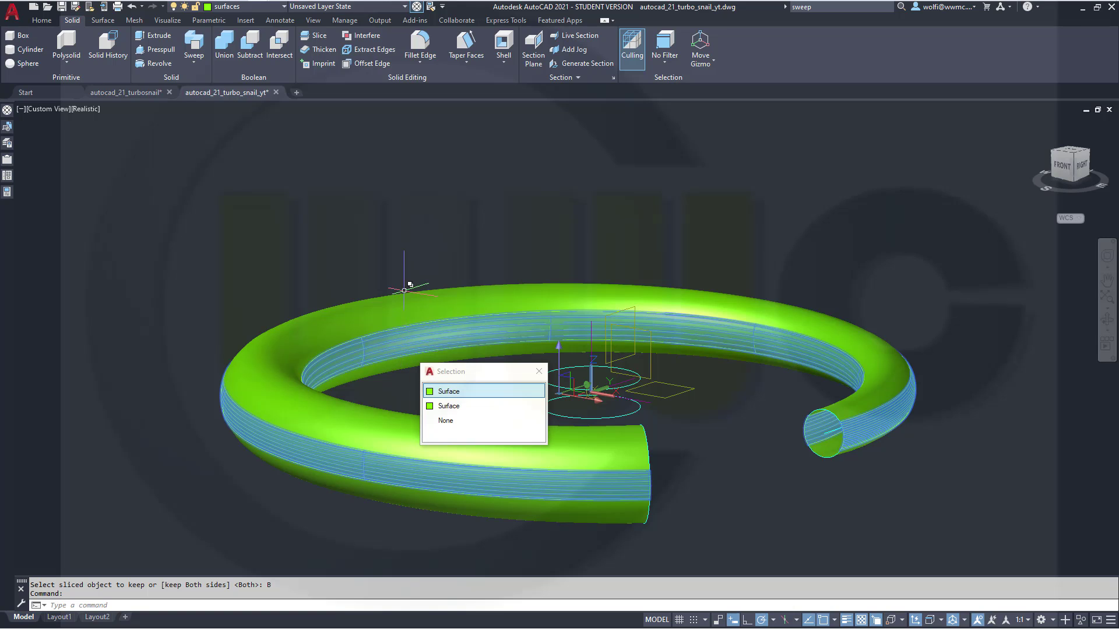
click(284, 7)
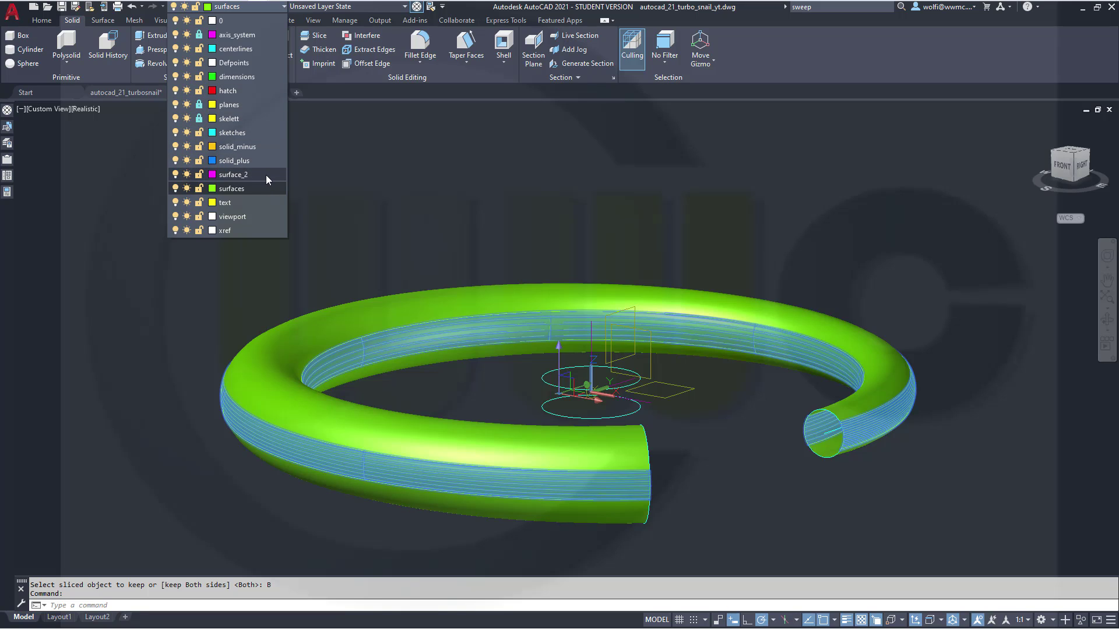
click(266, 174)
key(Escape)
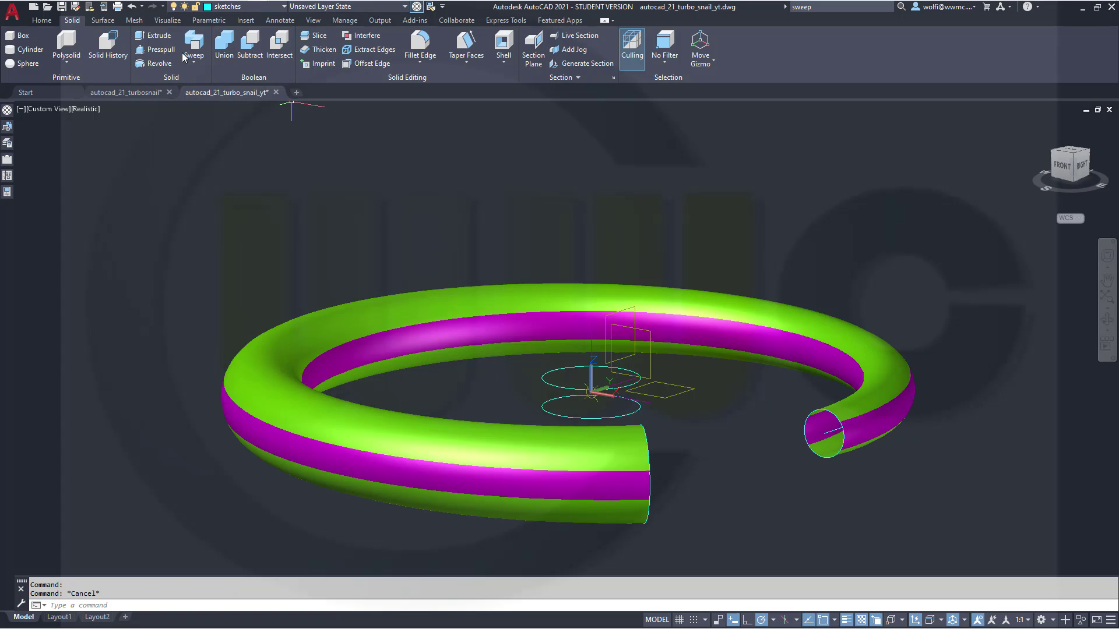
Explode the magenta middle band into separate surfaces and delete the one on the inner side of the ring.
click(42, 21)
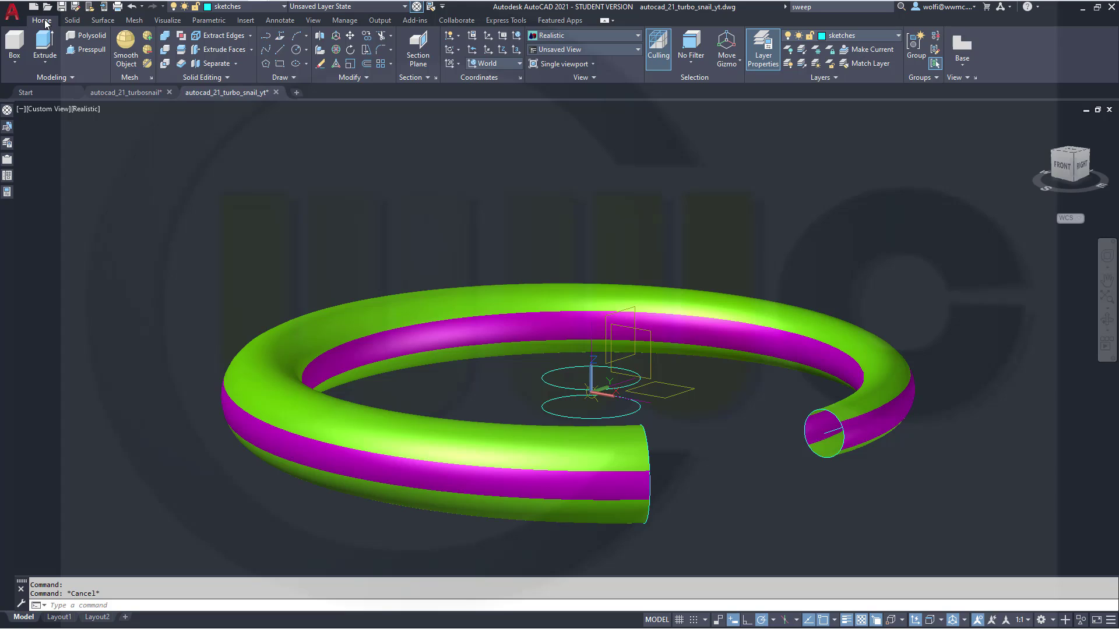
click(369, 82)
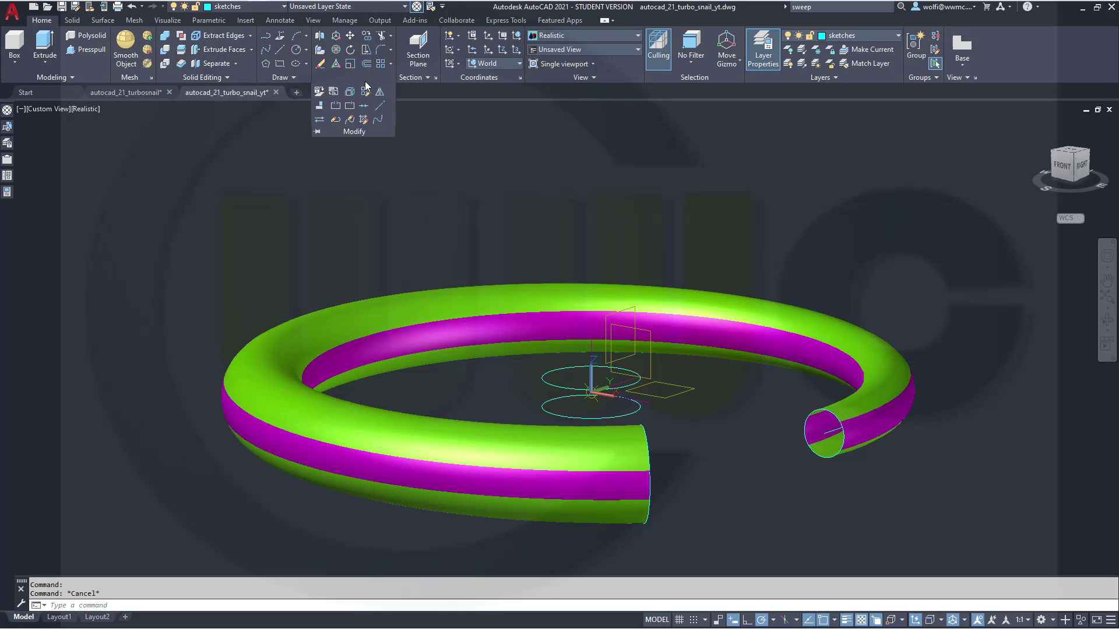
click(348, 92)
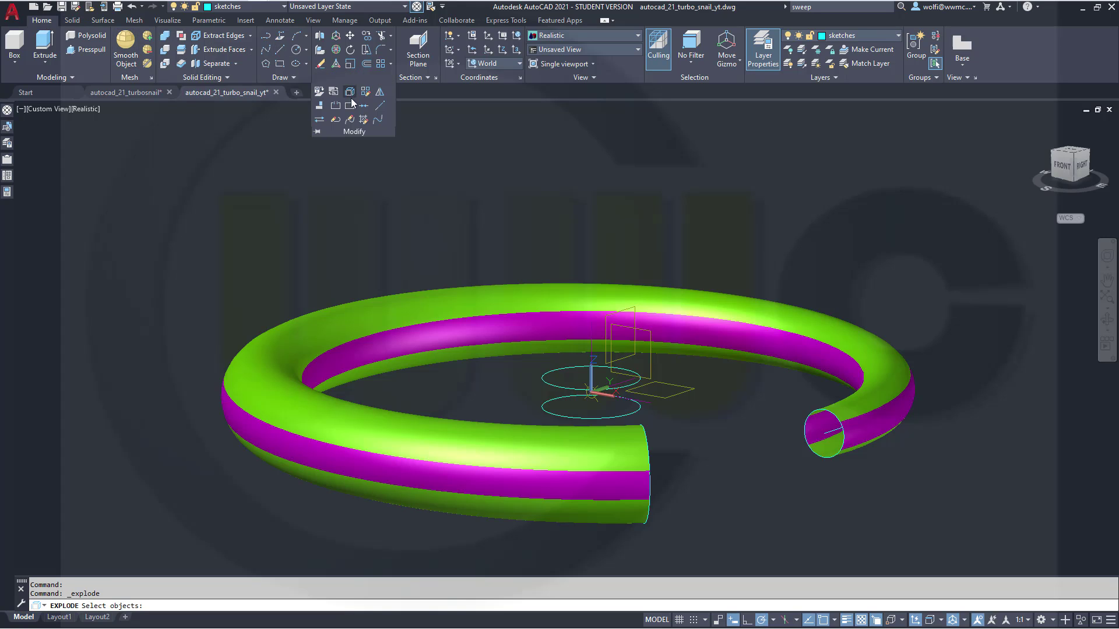
click(423, 341)
click(473, 399)
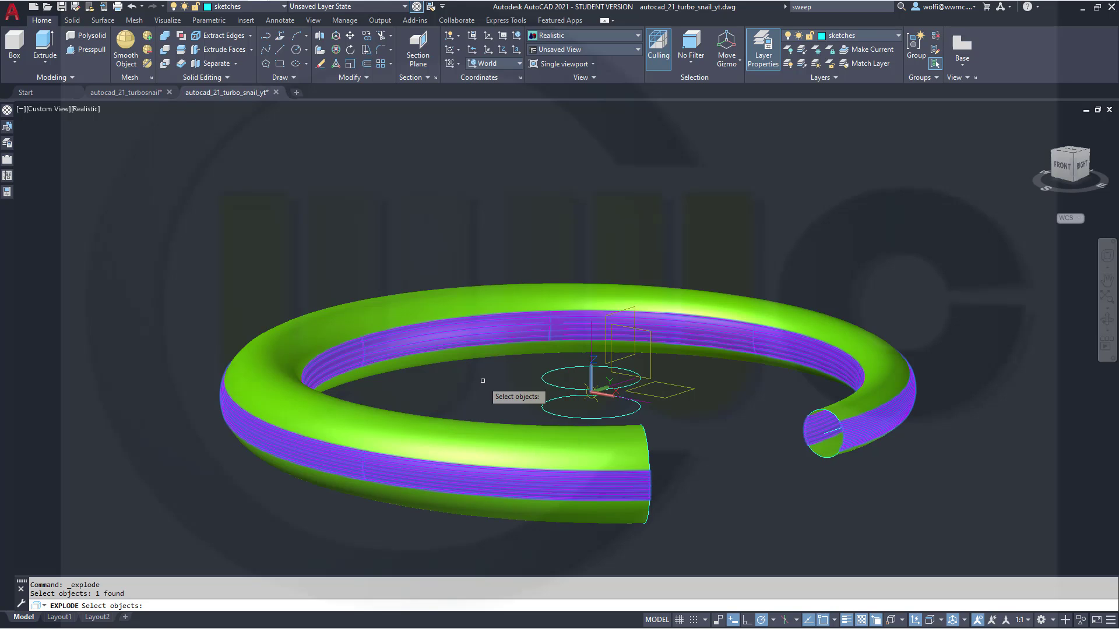
key(Return)
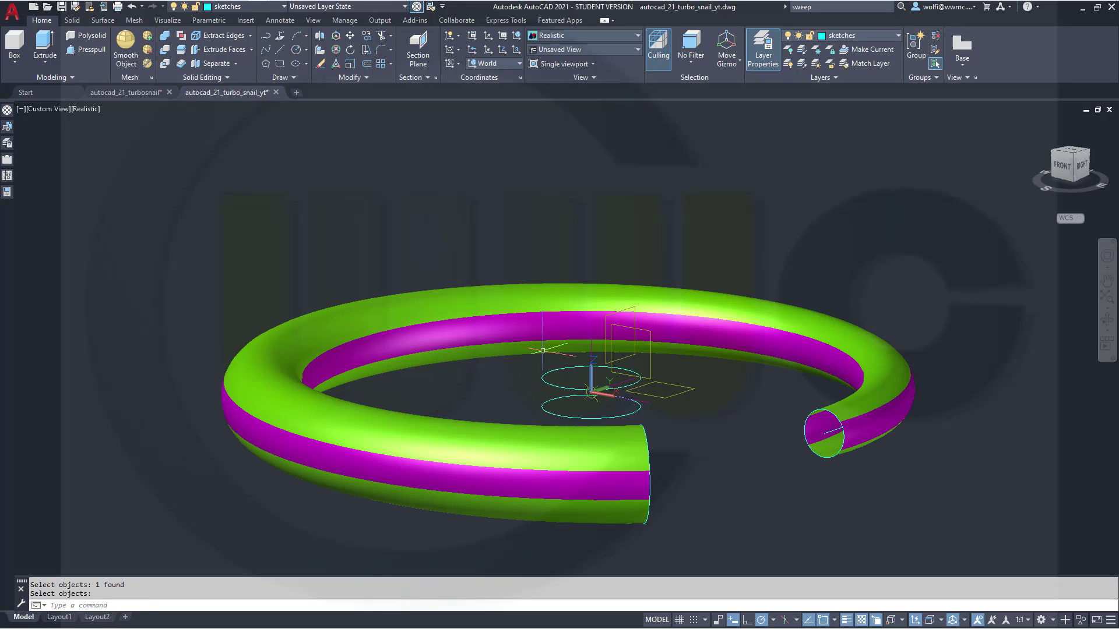
click(463, 329)
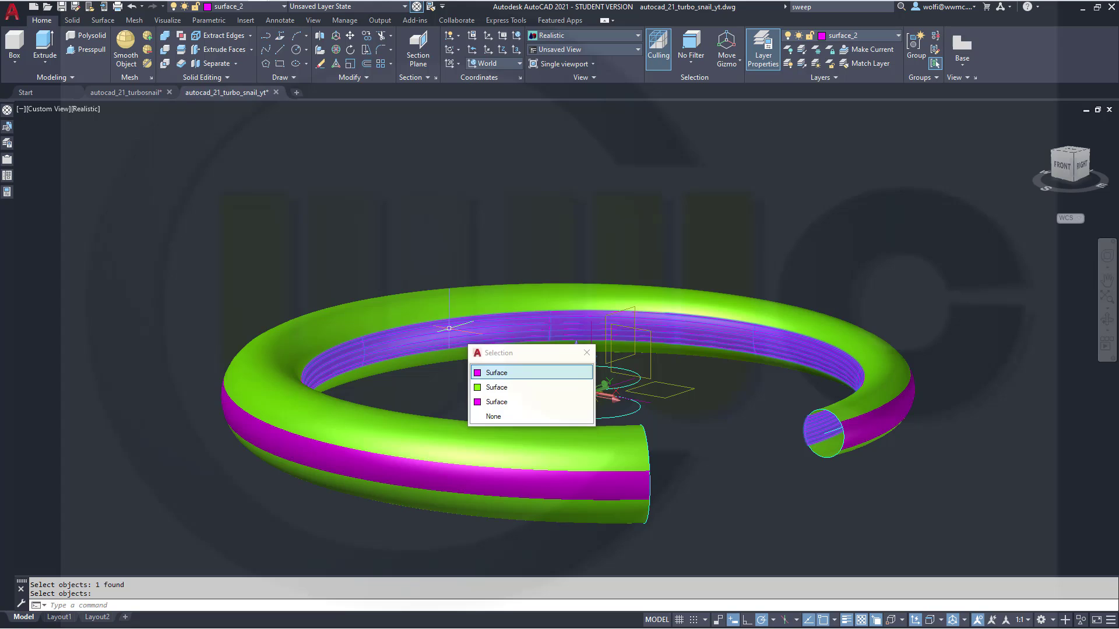
key(Delete)
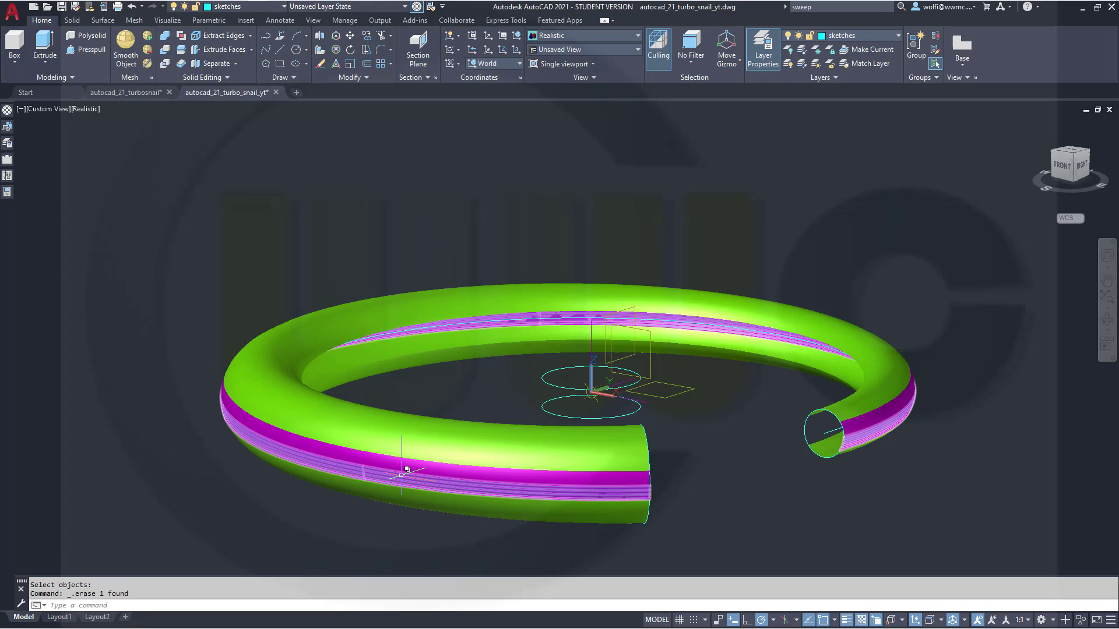
Move the remaining outer band surface back onto the surfaces layer and save the drawing.
click(622, 494)
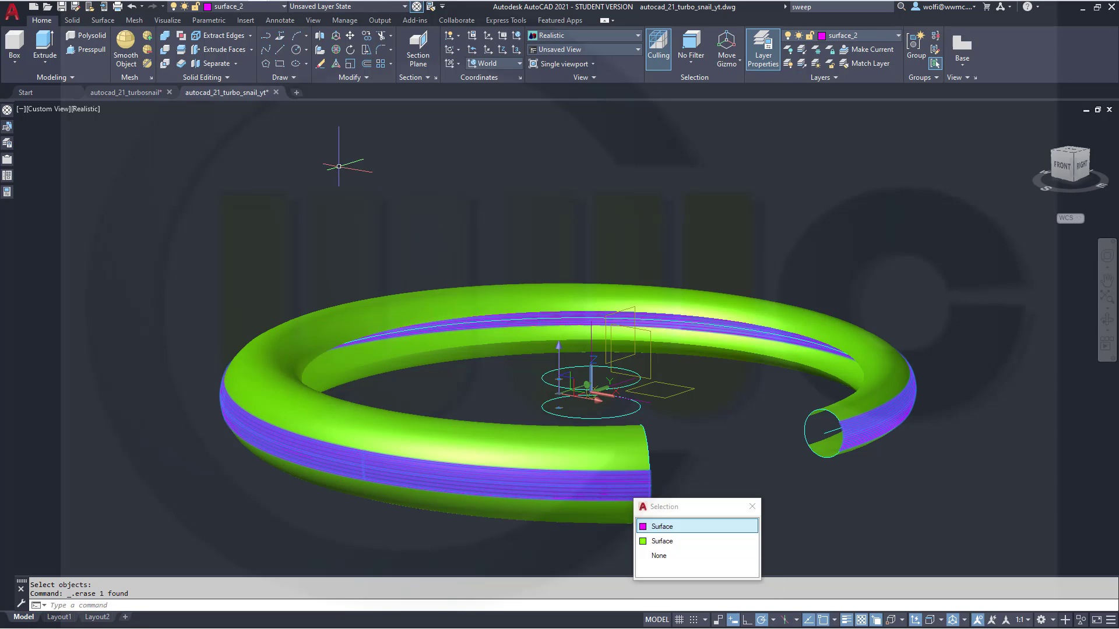
click(274, 7)
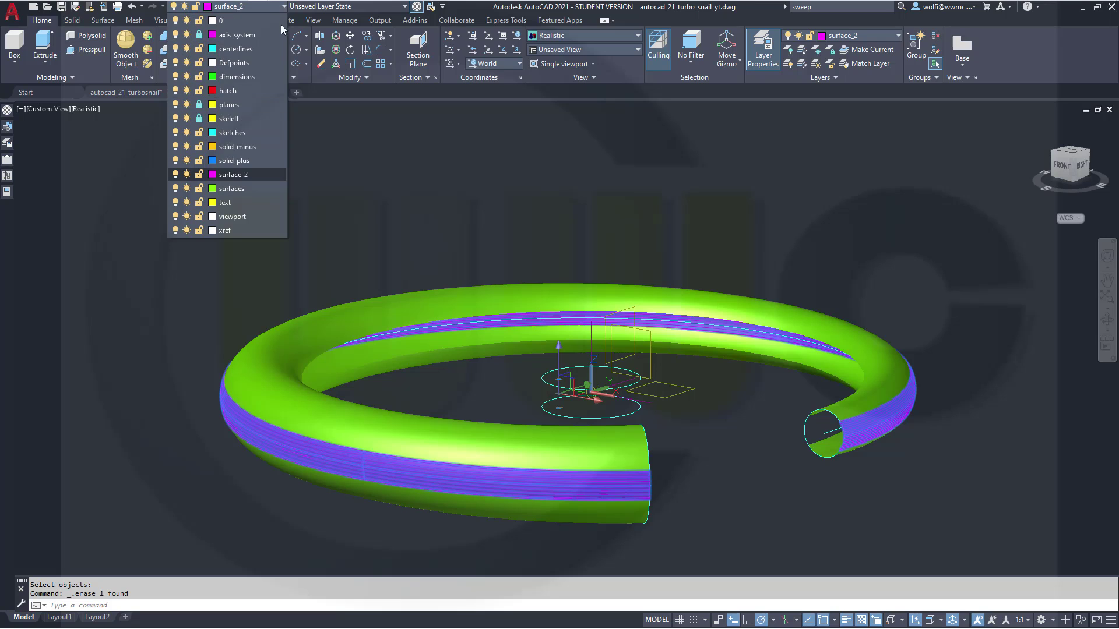
click(252, 188)
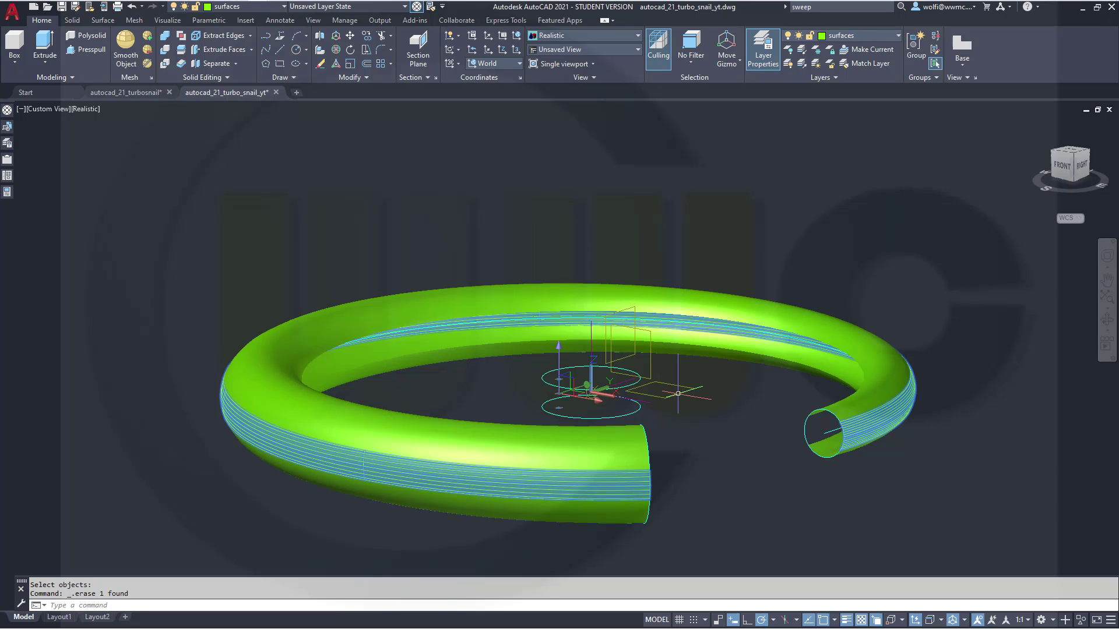
key(Escape)
shift+middle_drag(736, 452, 664, 437)
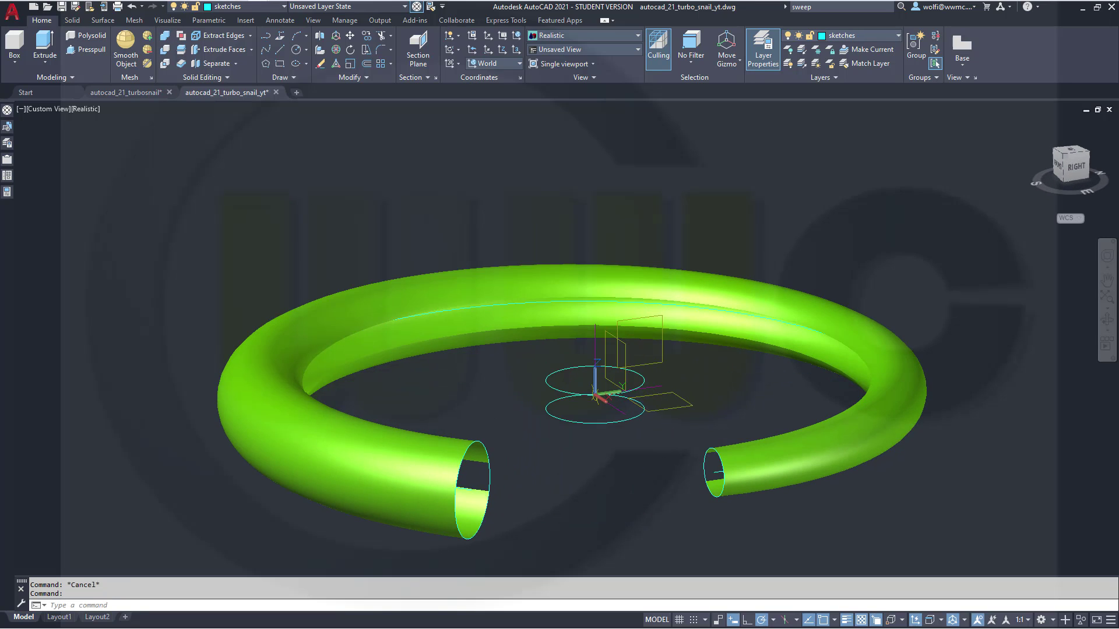
key(ctrl+s)
Move the two profile circles at the tube's open ends onto layer 0 and turn layer 0 off.
scroll(630, 444, up, 3)
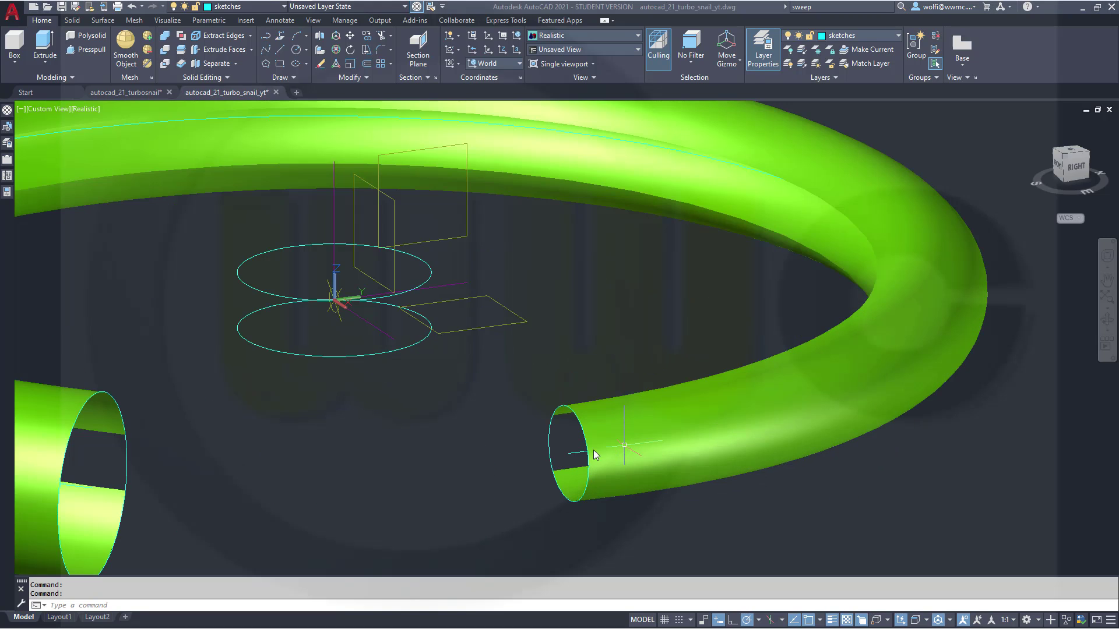
scroll(593, 450, down, 2)
scroll(484, 377, up, 3)
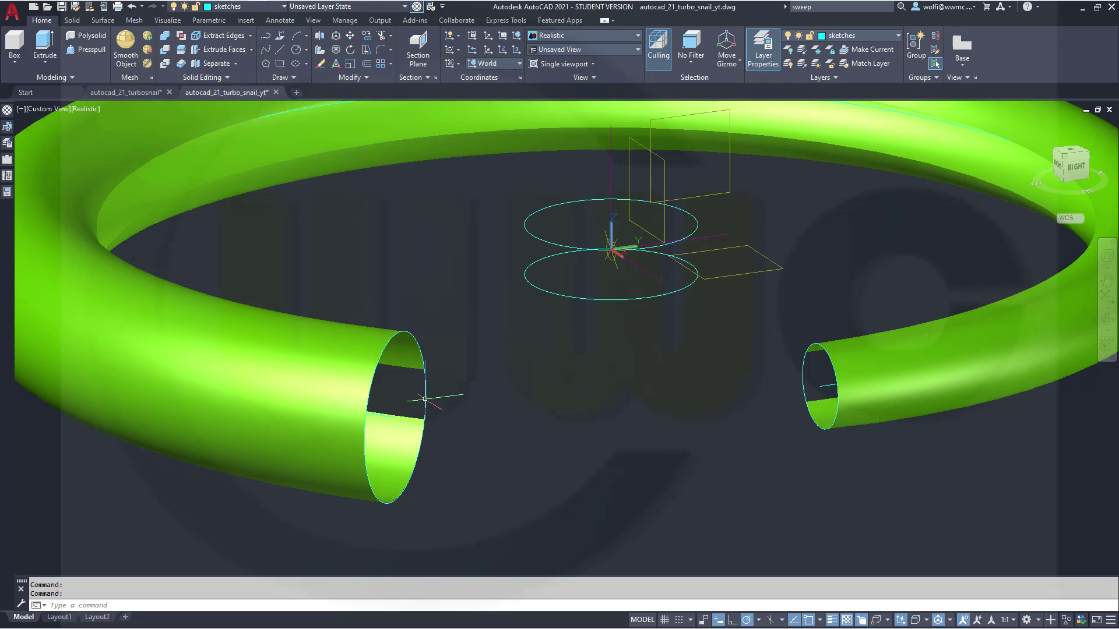
click(427, 397)
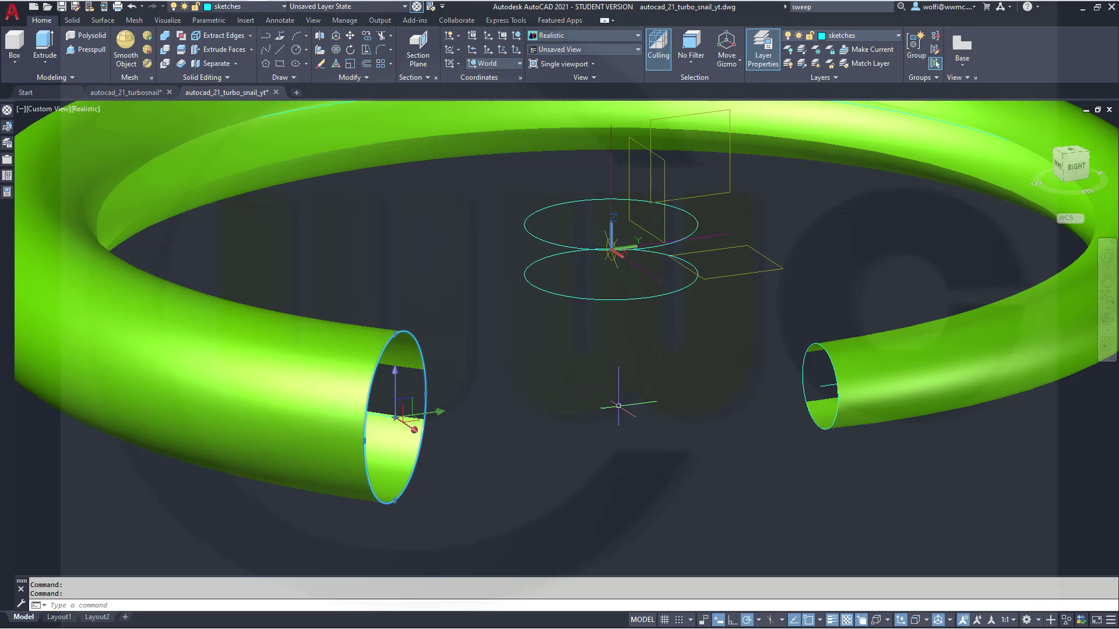
click(806, 384)
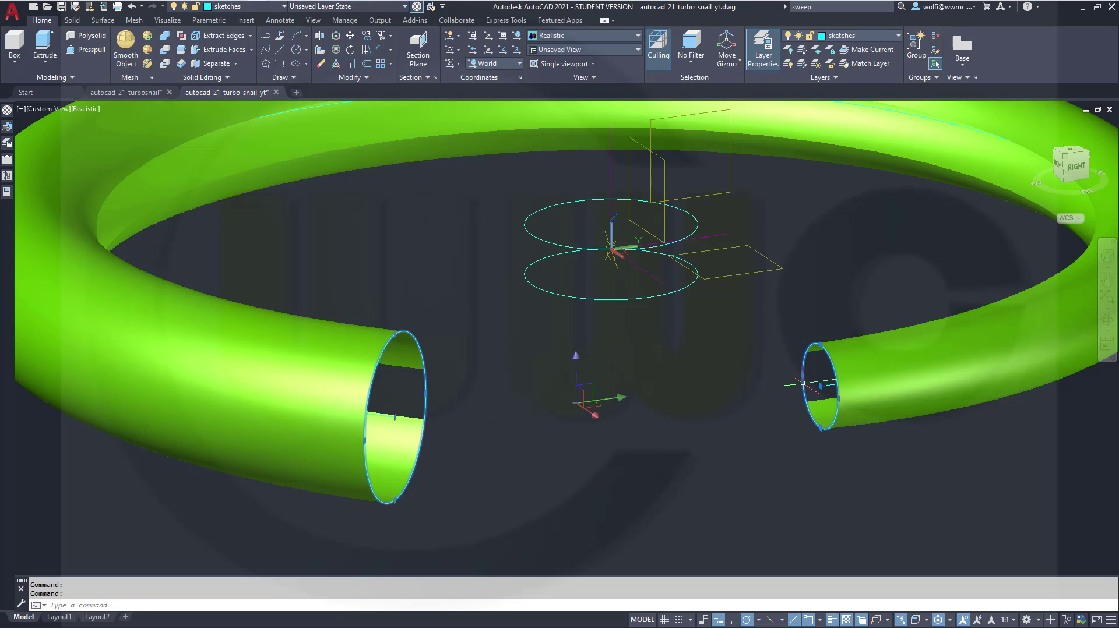
click(284, 7)
click(254, 17)
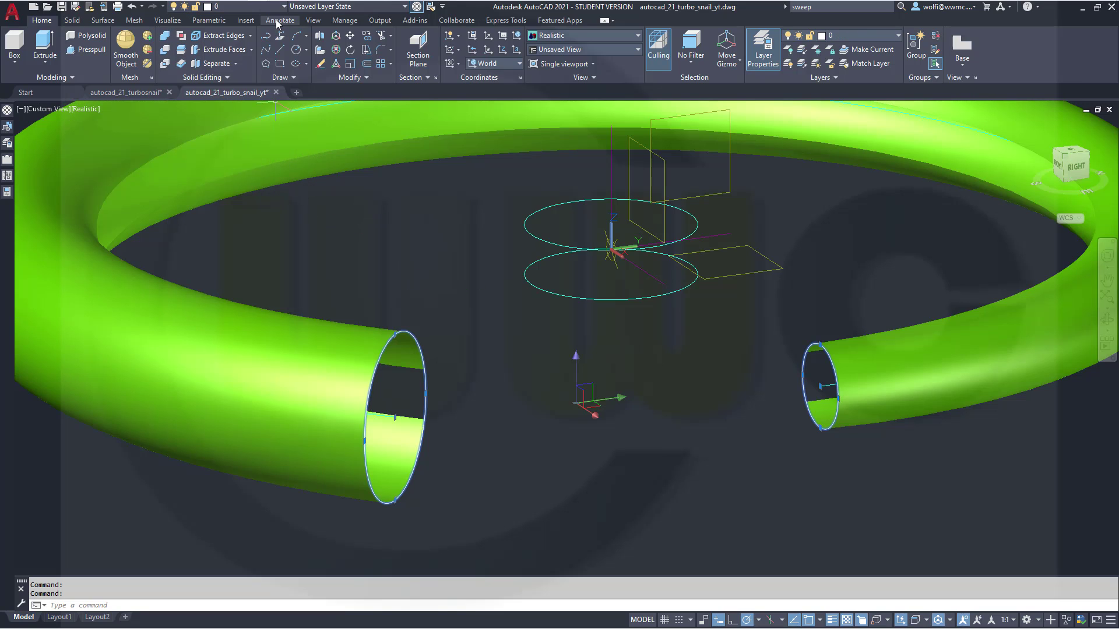
key(Escape)
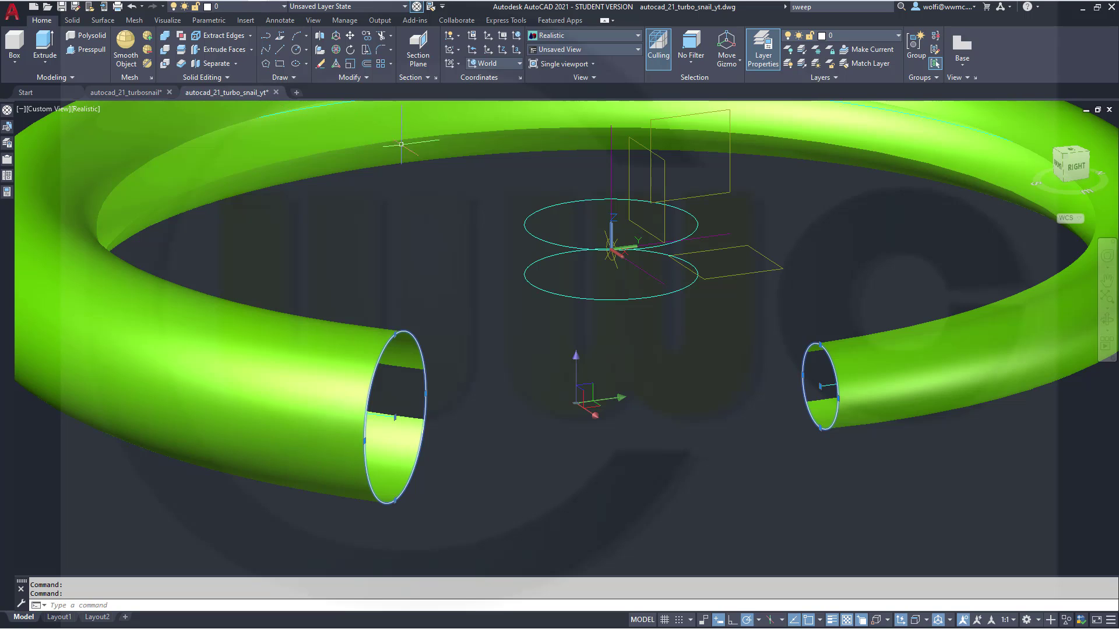
click(286, 7)
click(177, 21)
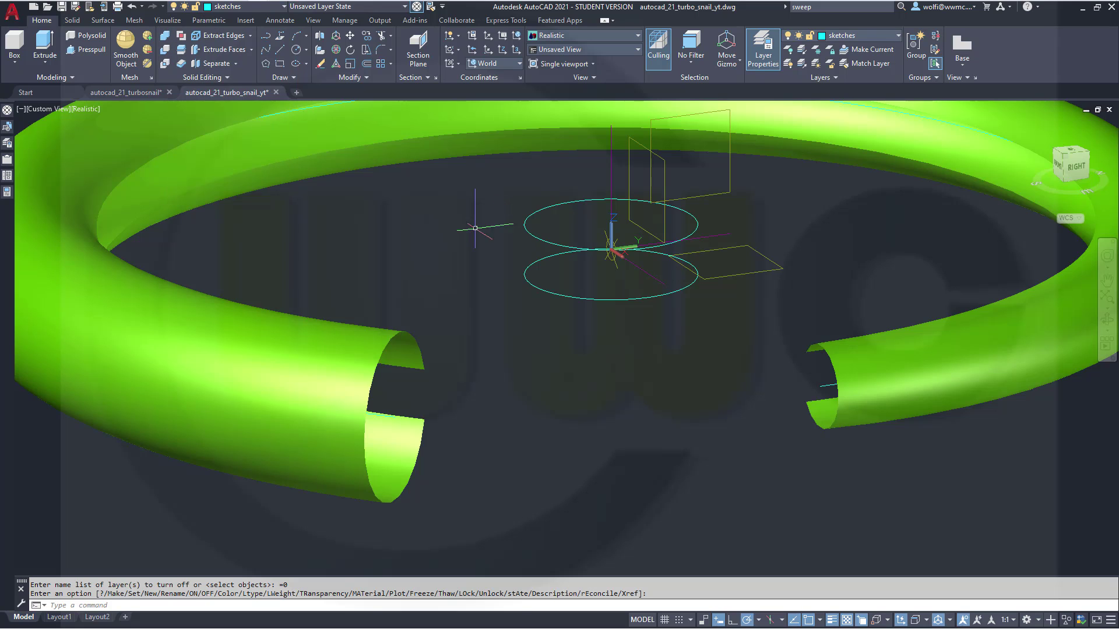
Draw a vertical line across the gap at the larger tube opening, from the lower inner slice corner to the upper one.
shift+middle_drag(482, 287, 254, 156)
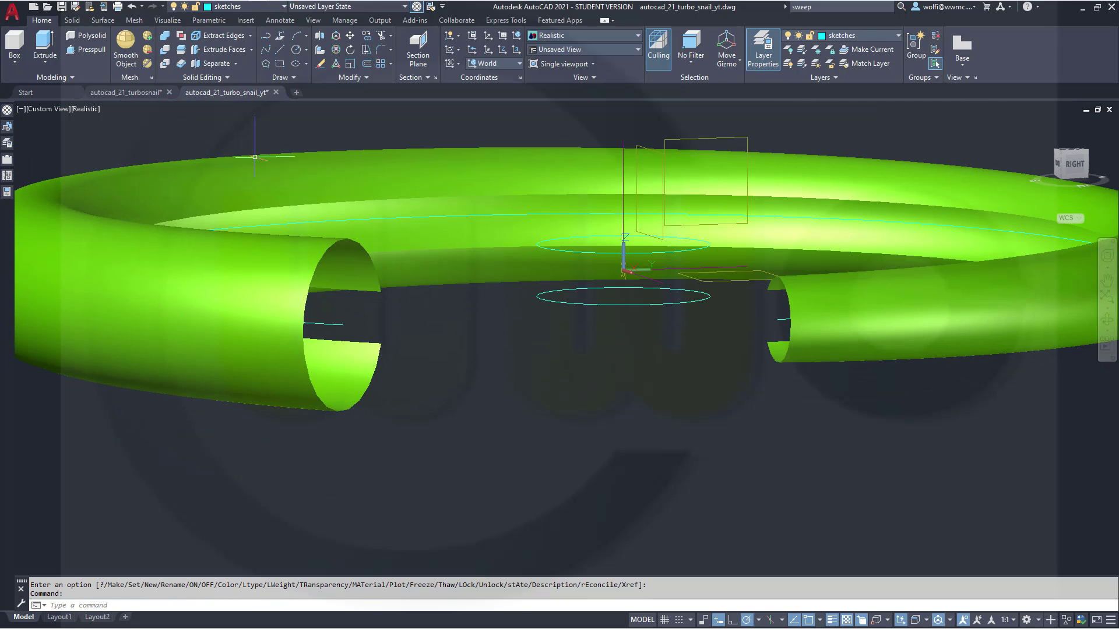
click(280, 56)
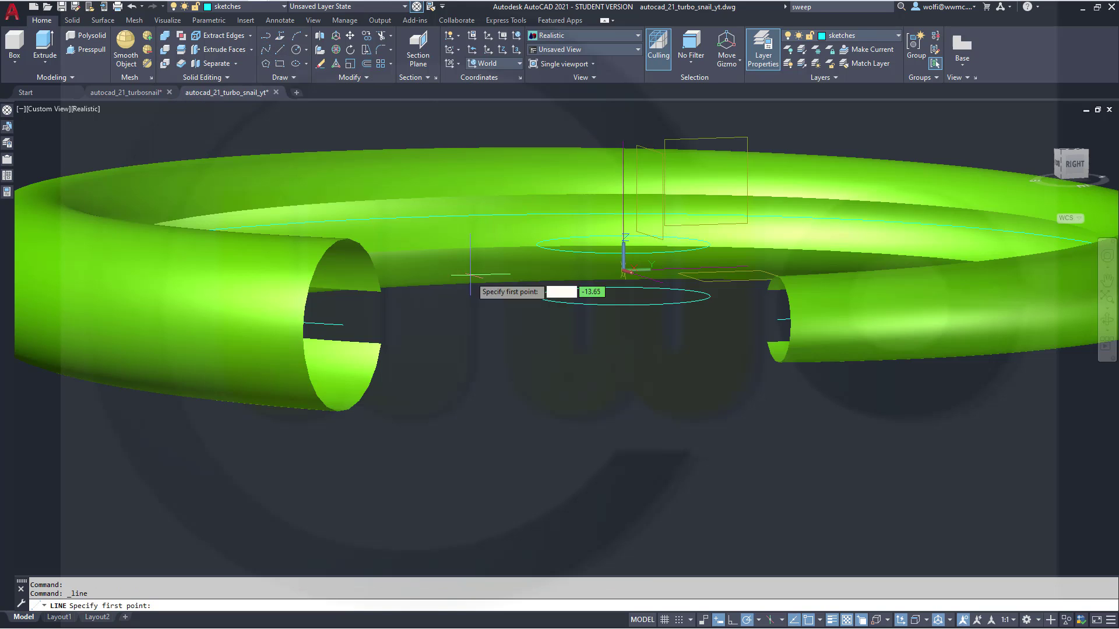
click(381, 344)
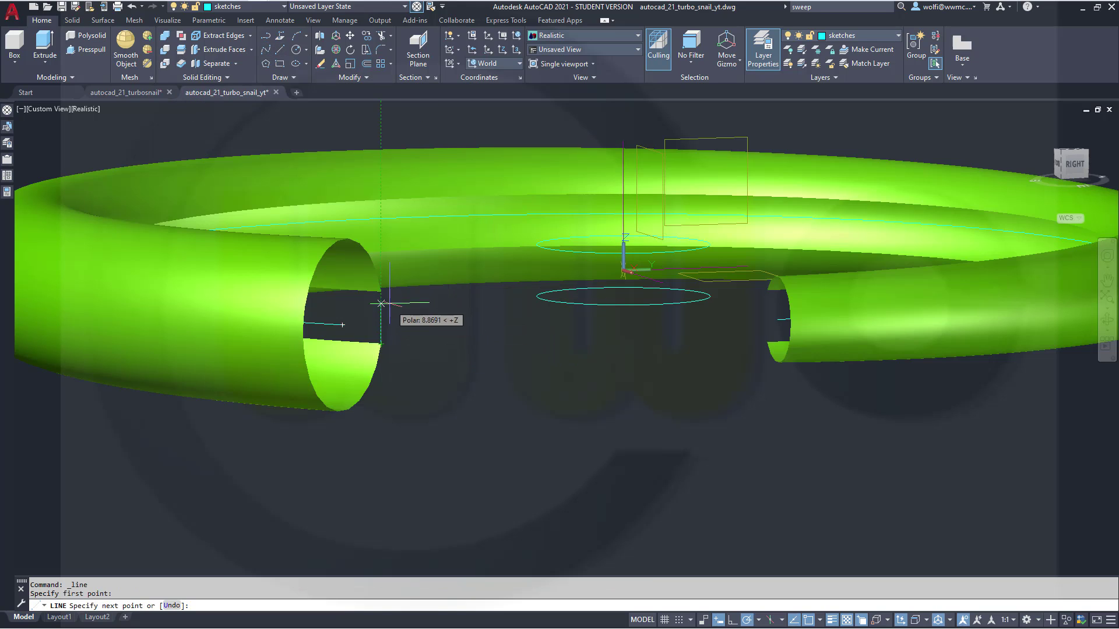
click(381, 291)
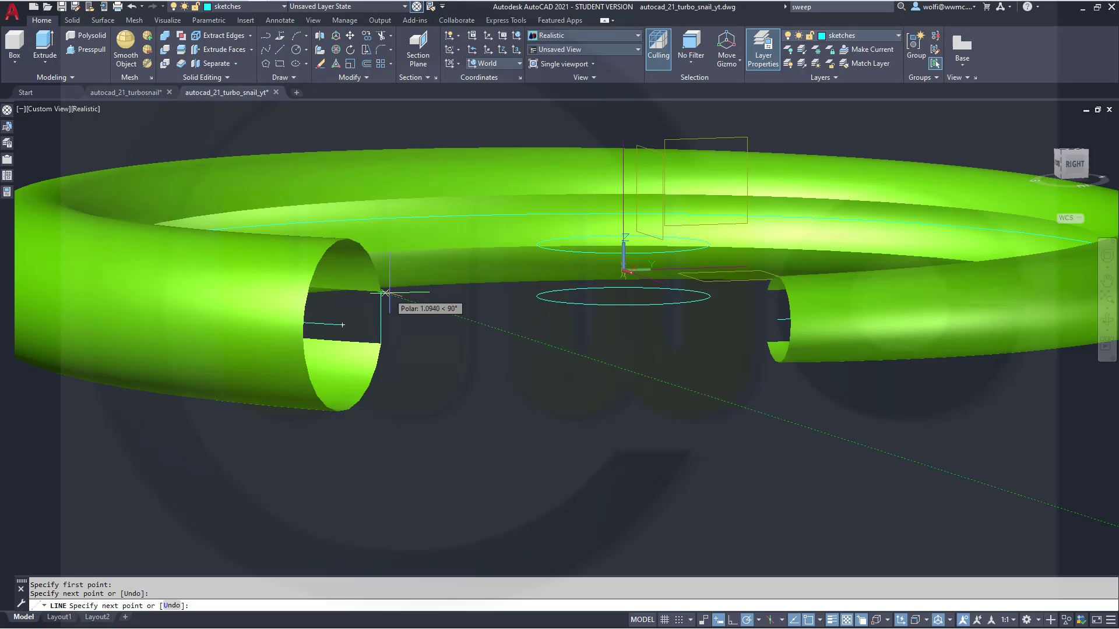
key(Return)
Draw a vertical line 12 long across the gap at the smaller tube opening, joining the lower and upper inner slice corners.
key(Return)
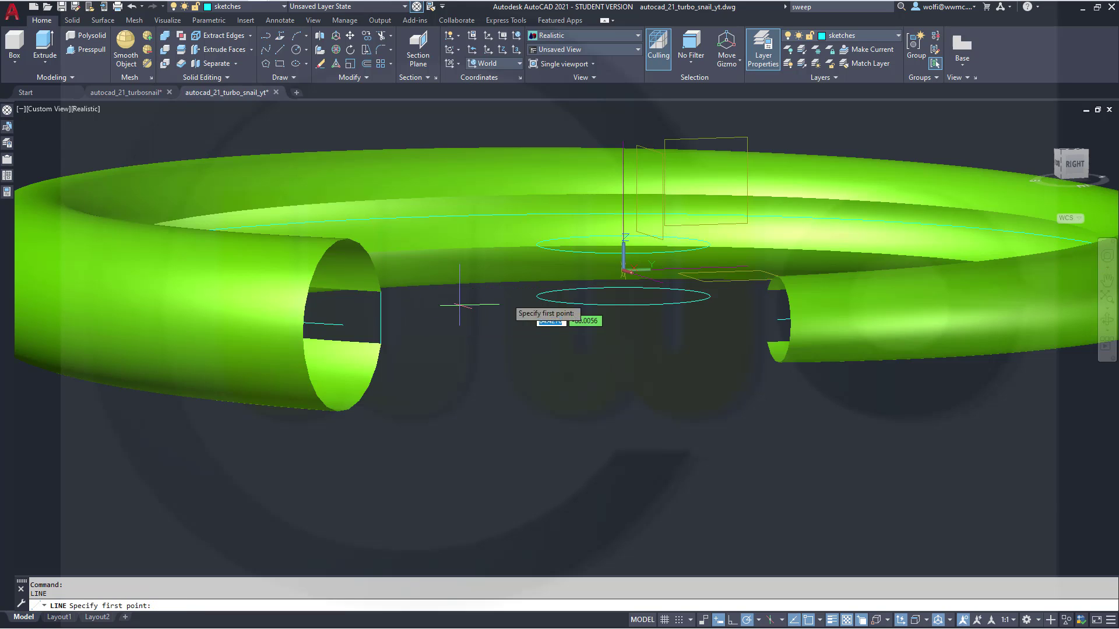
click(766, 342)
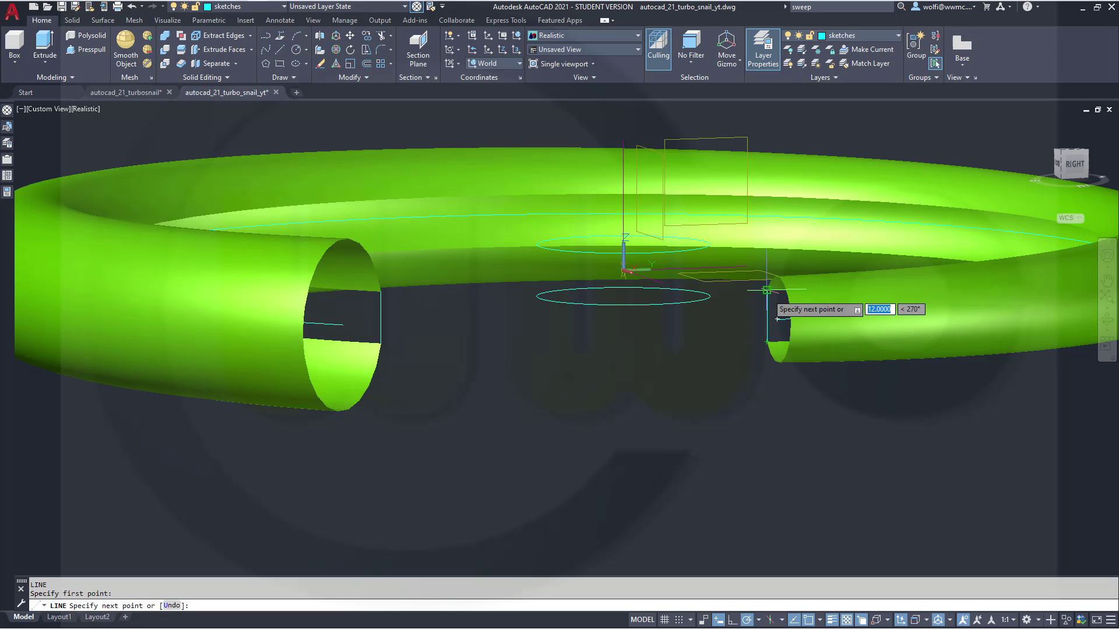
key(Escape)
key(Escape)
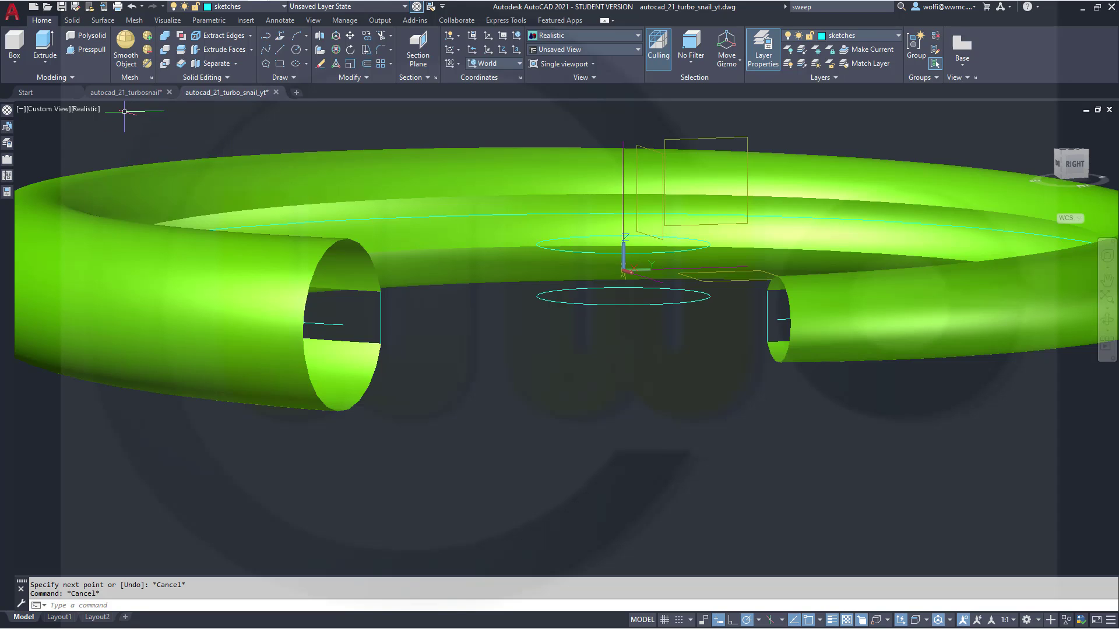
Loft a surface between the two vertical lines at the tube openings, using the helix as the path.
click(96, 21)
click(23, 51)
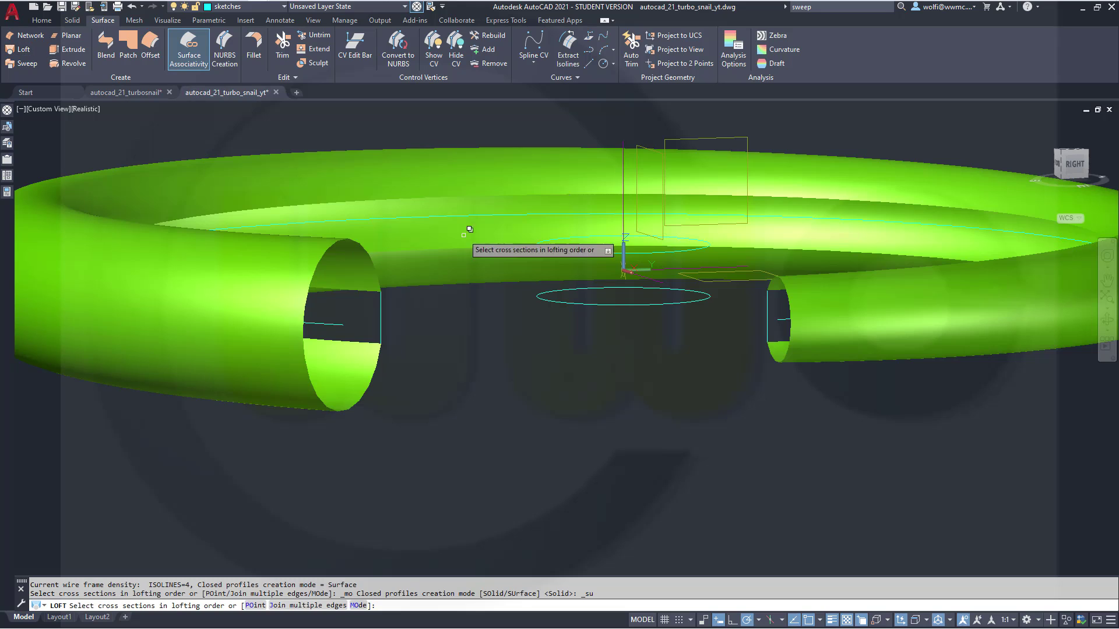
click(380, 304)
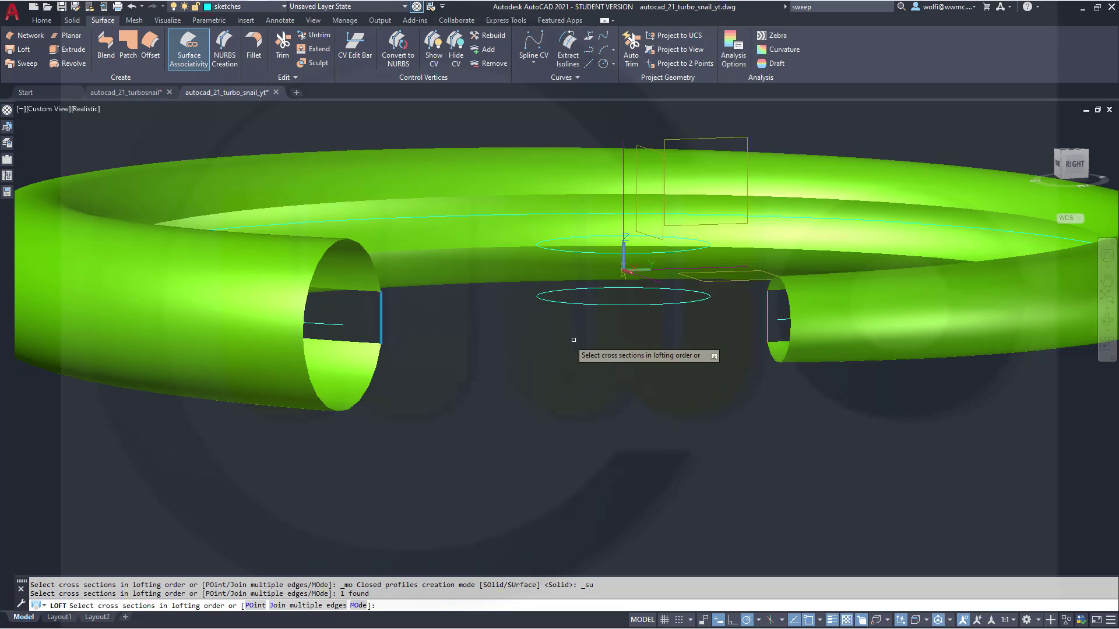
click(767, 304)
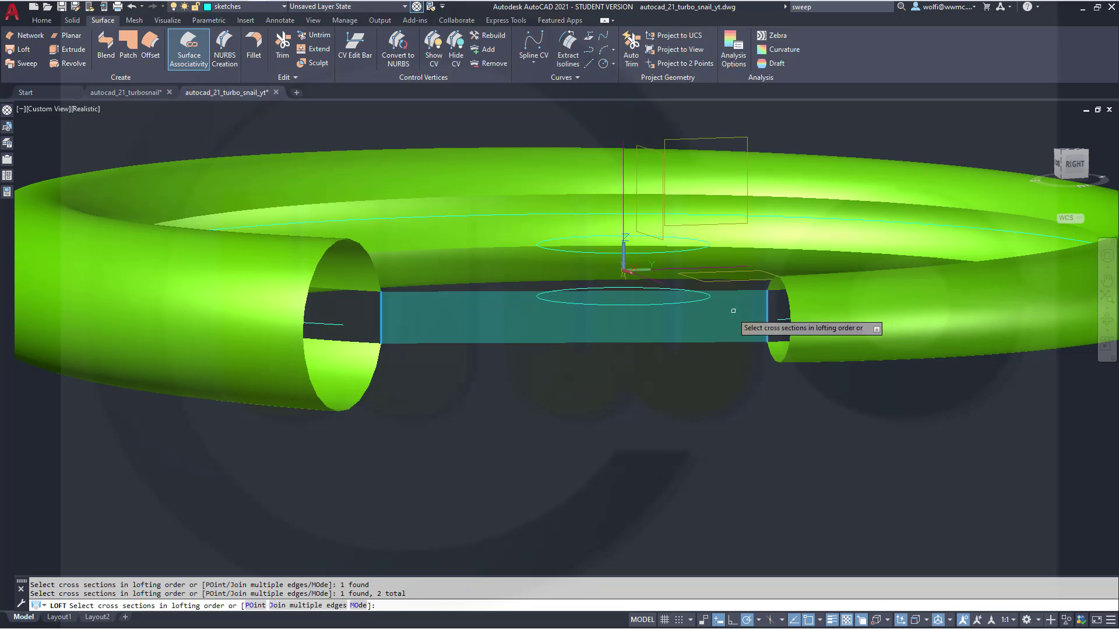
right_click(610, 382)
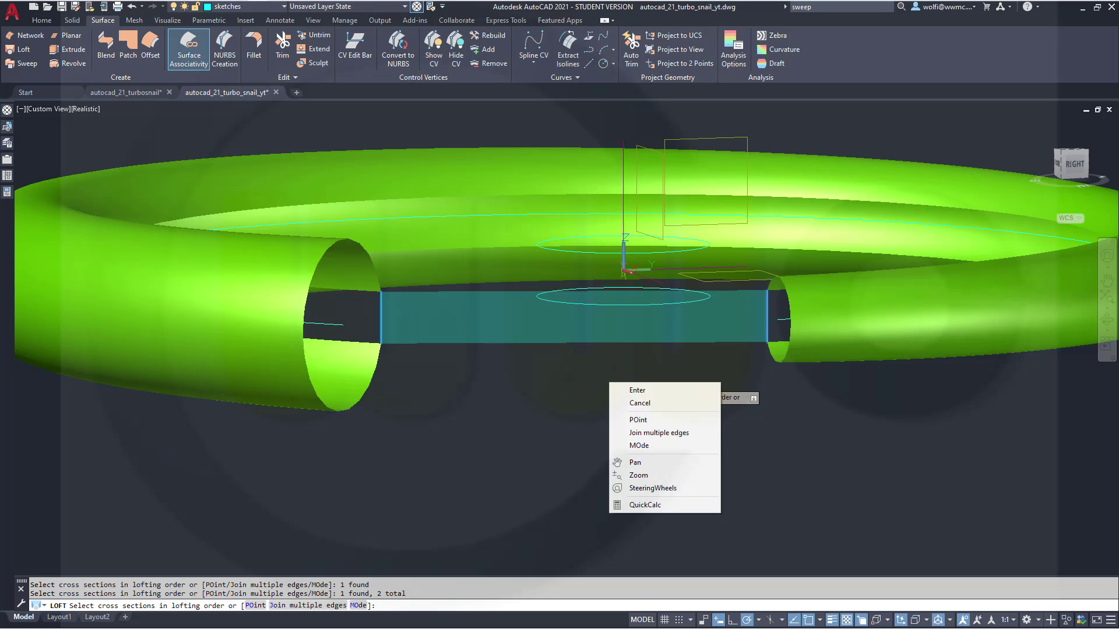
click(628, 391)
click(654, 430)
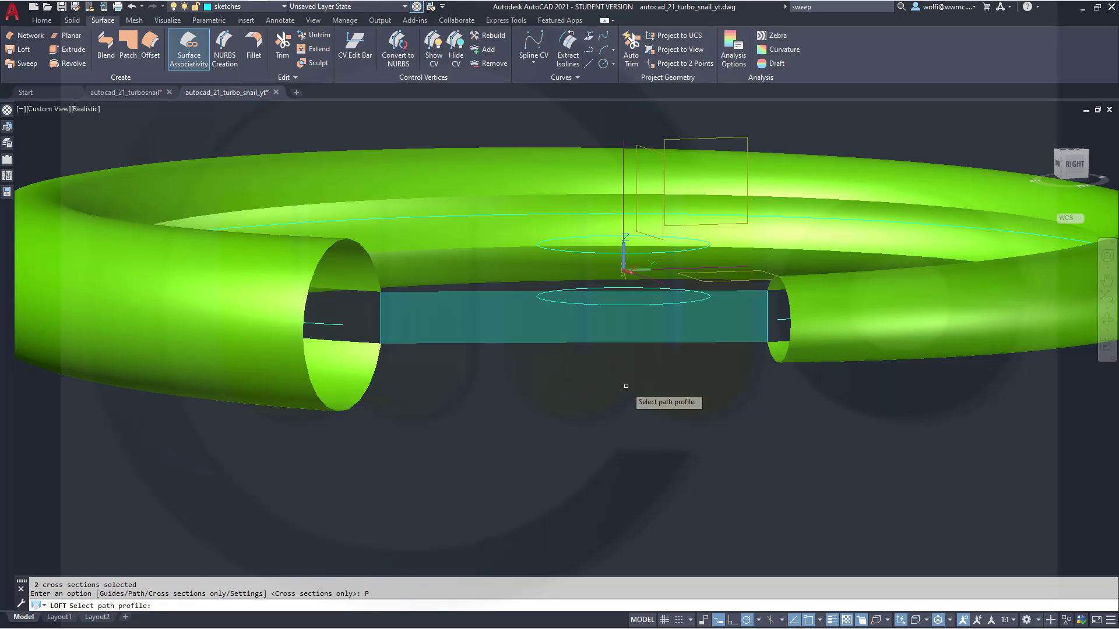
click(335, 324)
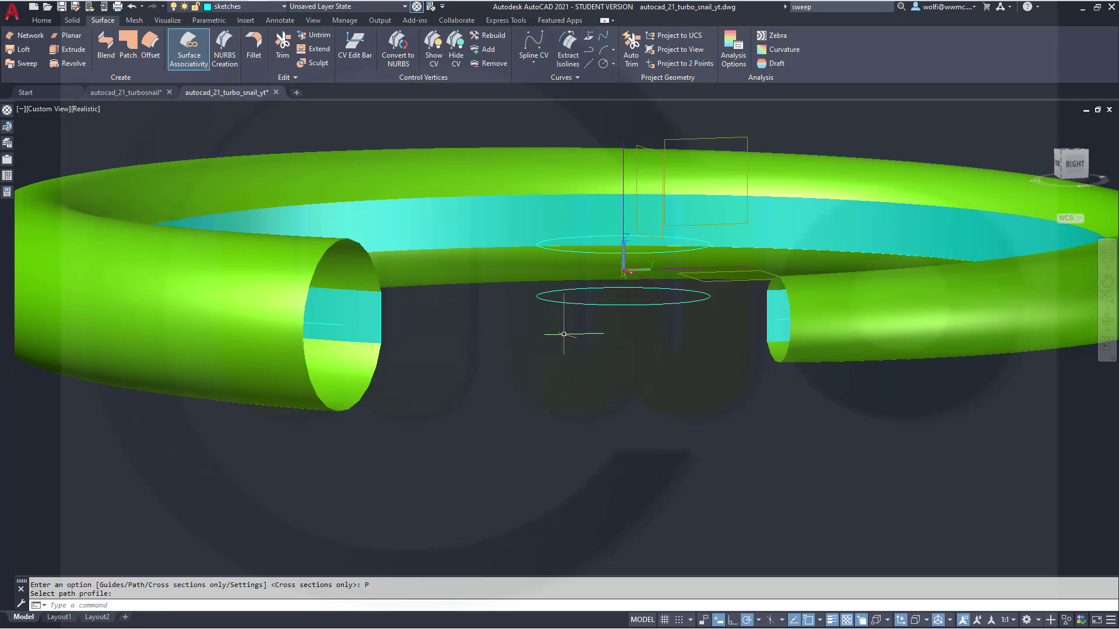
key(Return)
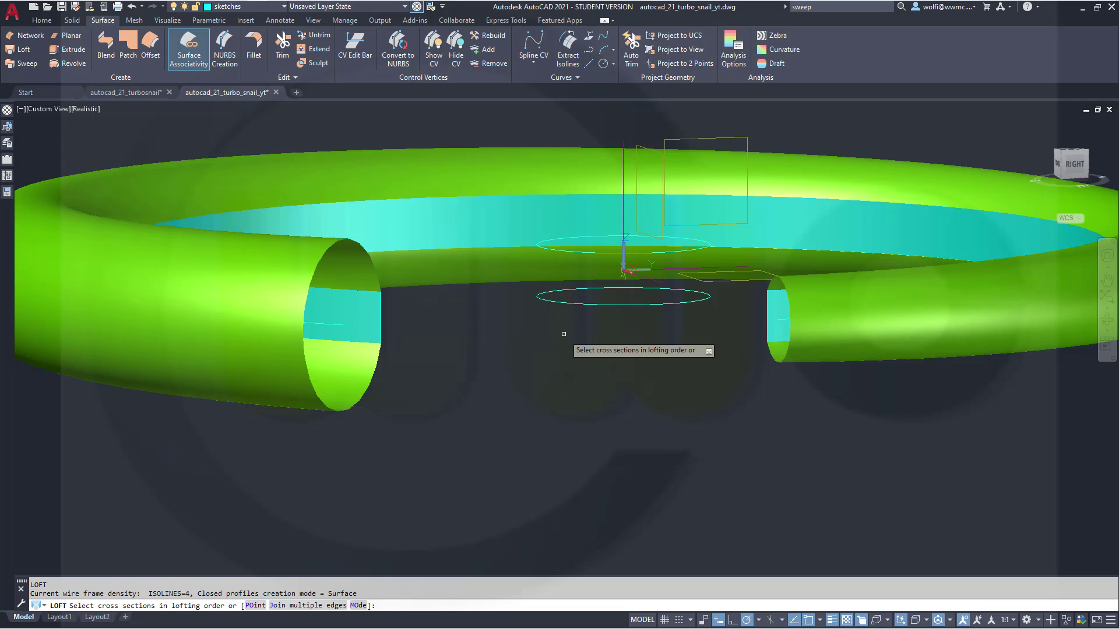
key(Escape)
Move the new inner lofted band onto the surfaces layer.
scroll(566, 344, down, 3)
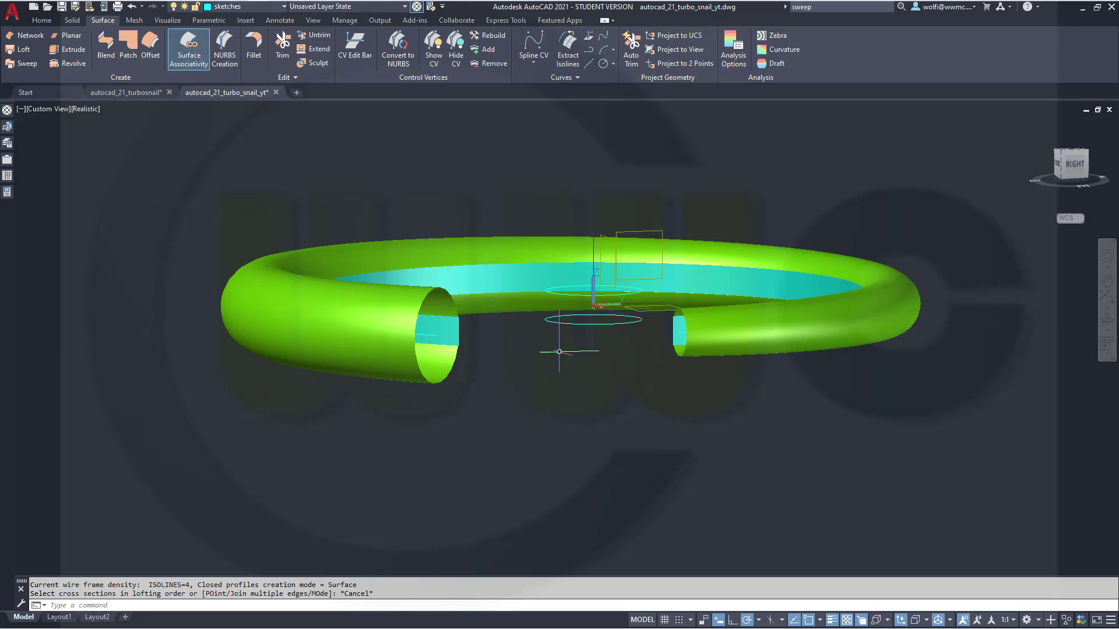
click(499, 275)
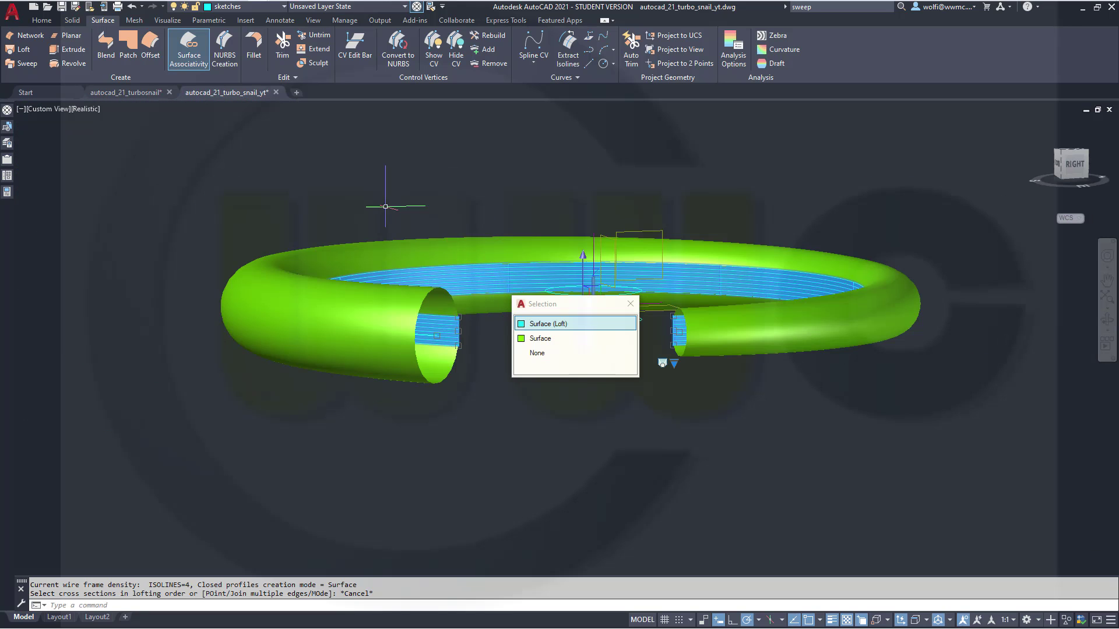
click(284, 7)
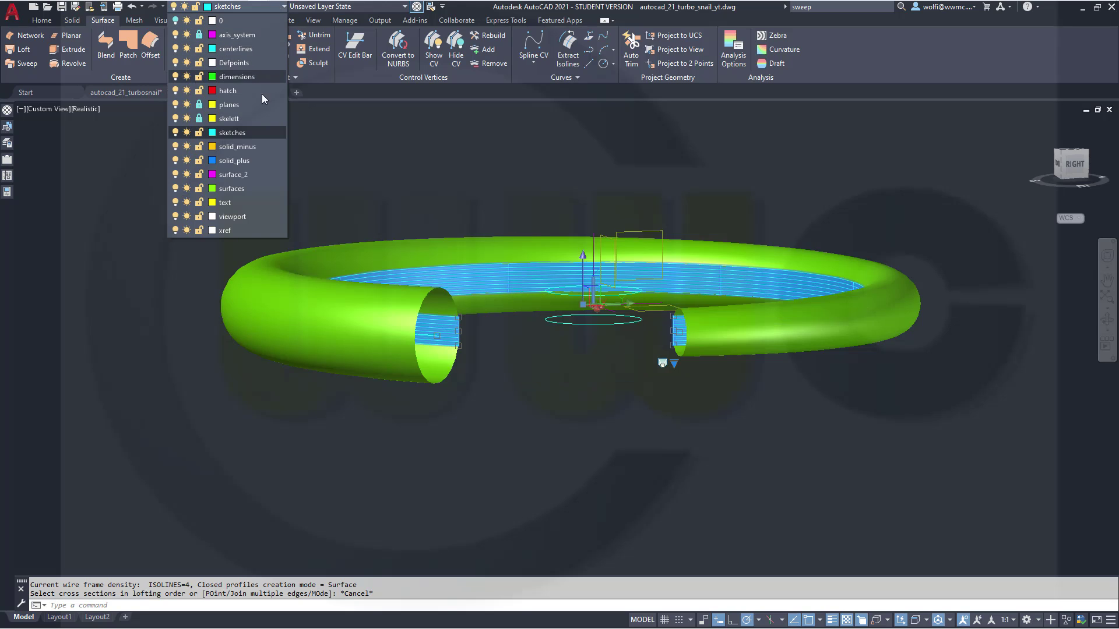
click(254, 187)
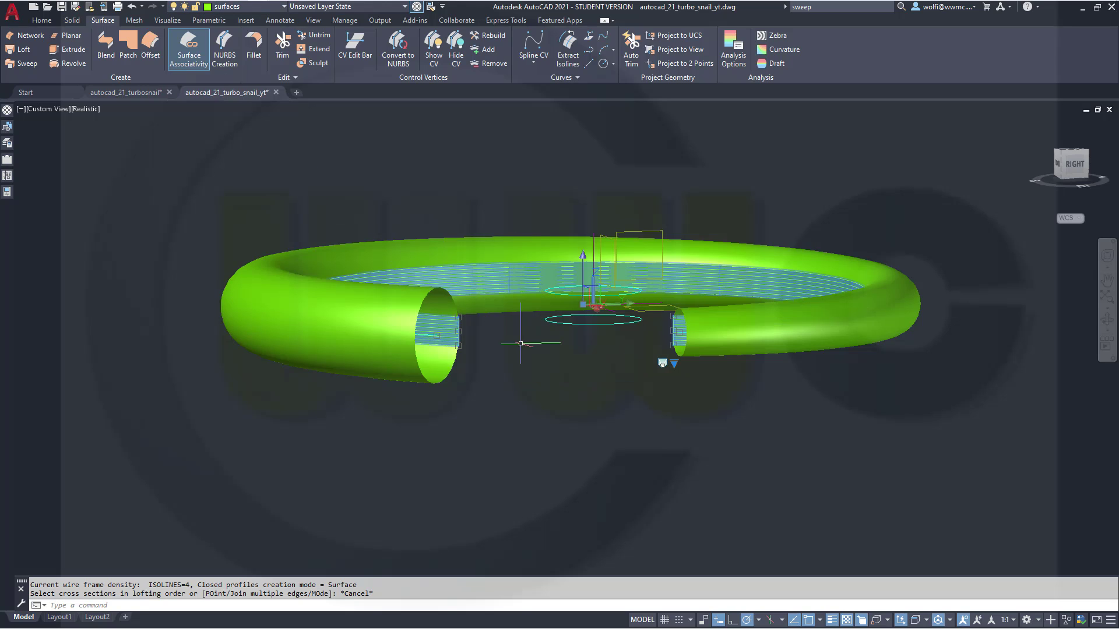
key(Escape)
Move the two vertical lines at the larger and smaller tube openings onto layer 0.
shift+middle_drag(512, 314, 446, 319)
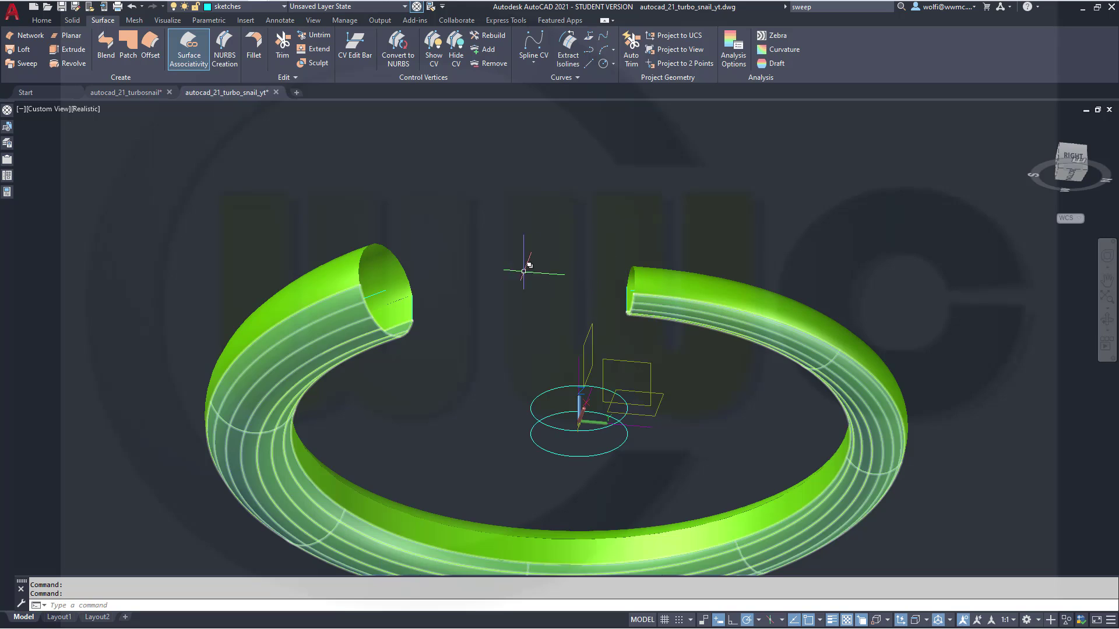
scroll(429, 326, up, 3)
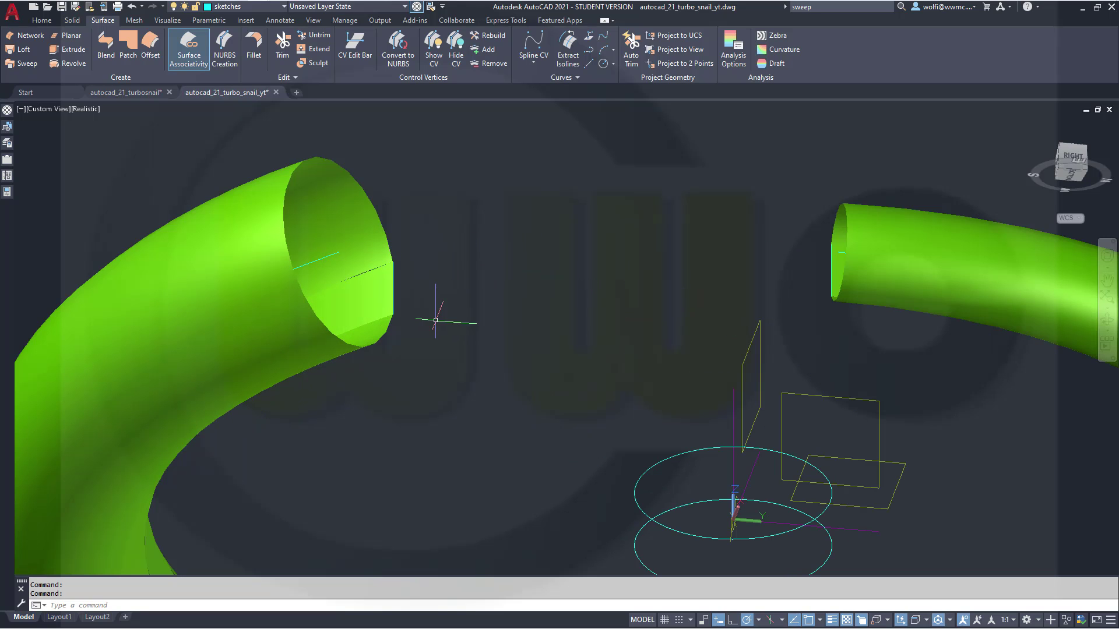
click(398, 288)
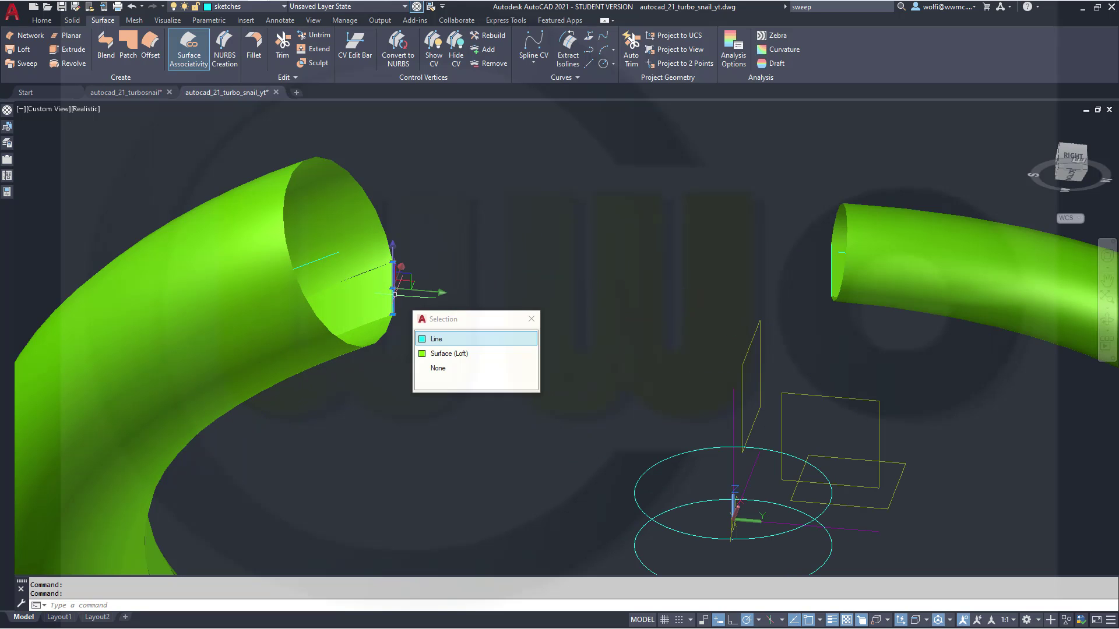
click(443, 336)
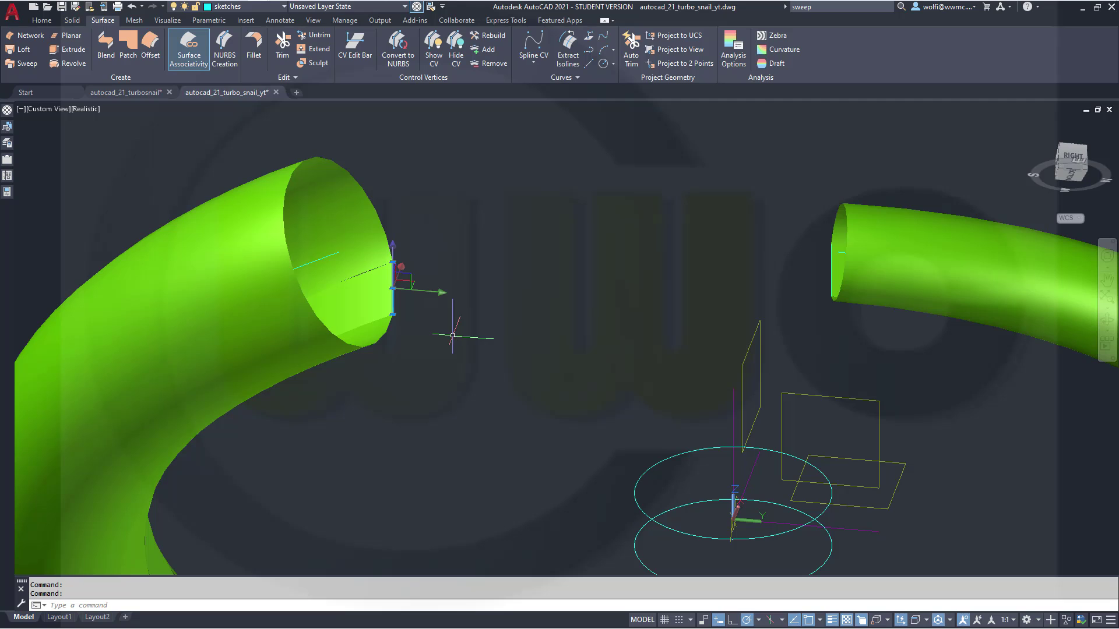
click(835, 272)
click(866, 316)
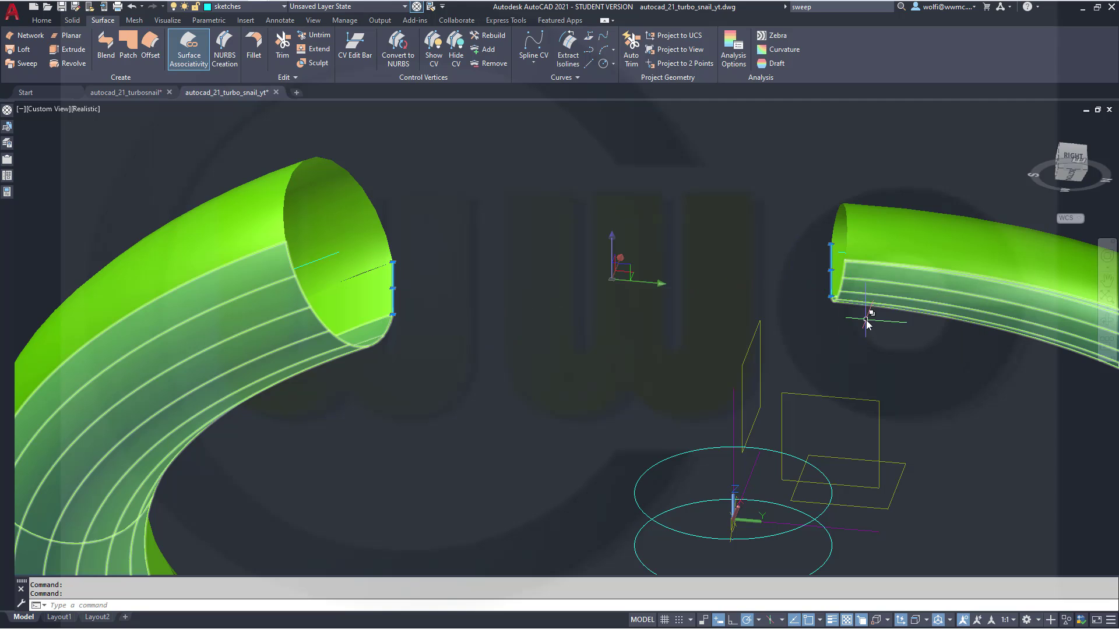
click(286, 8)
click(281, 25)
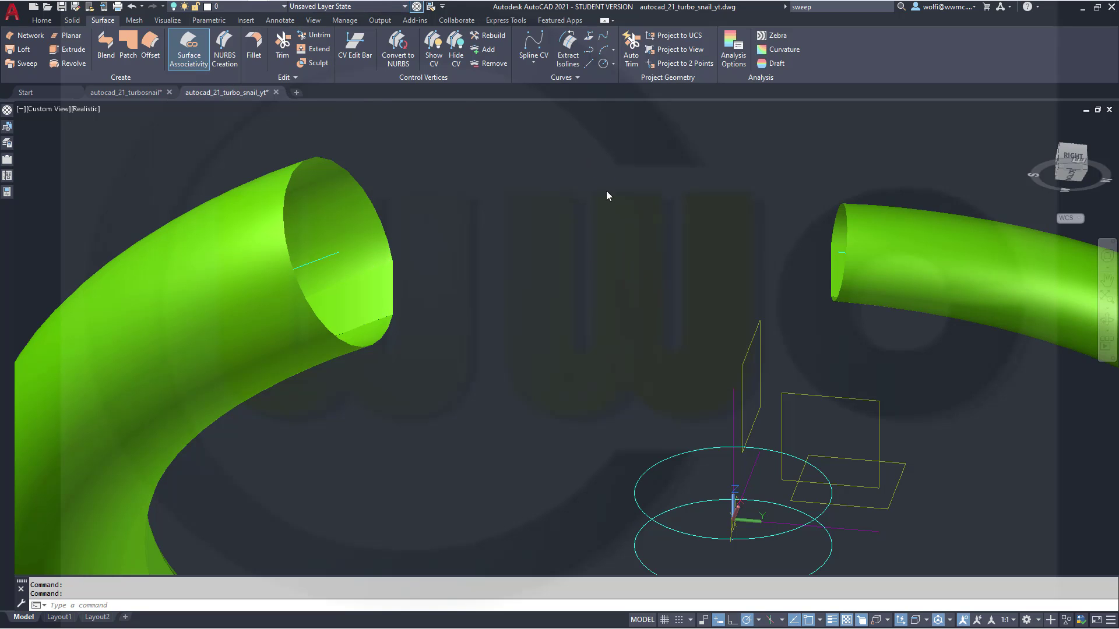
click(624, 332)
Set up a surface blend between the inner band's straight end edges at both tube openings, with G1 continuity on both edges.
scroll(537, 269, up, 2)
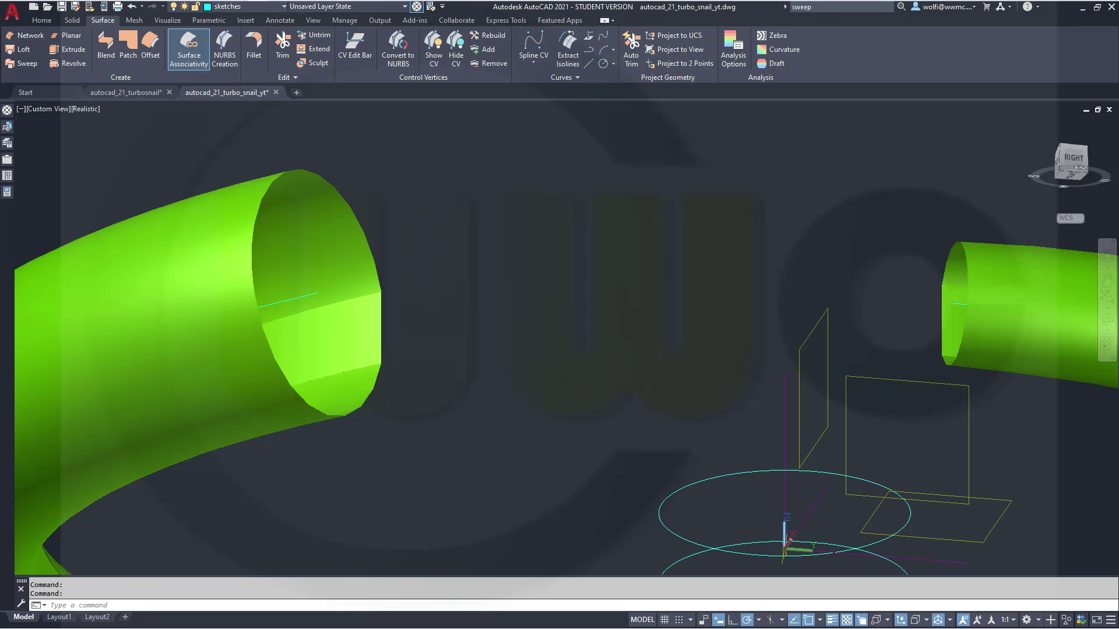
middle_drag(586, 310, 557, 299)
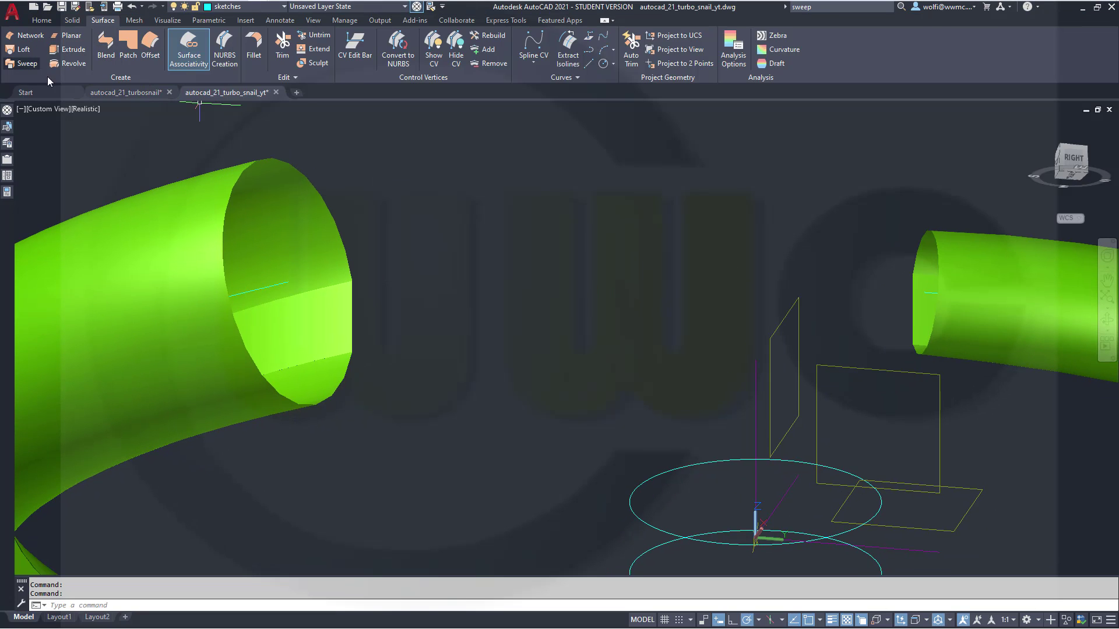
click(105, 46)
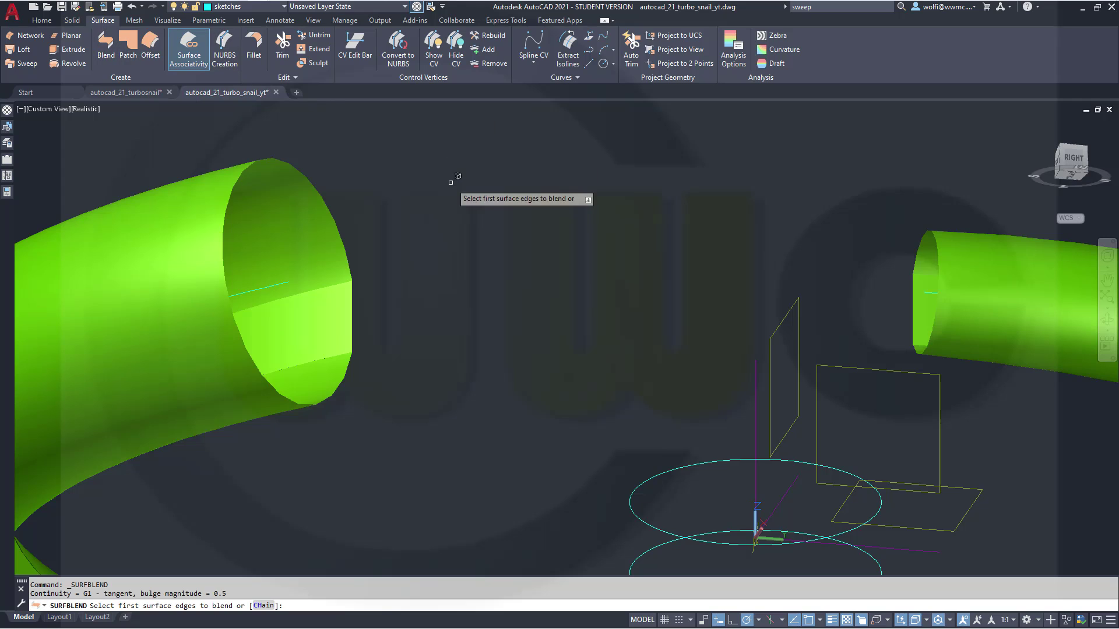
click(352, 325)
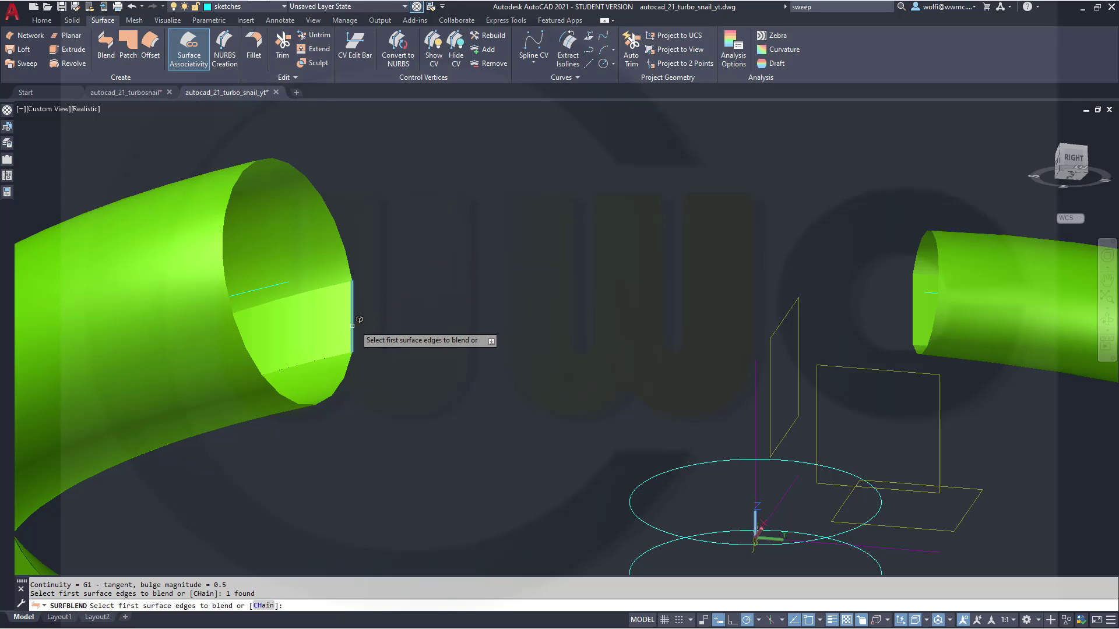
right_click(497, 292)
click(529, 299)
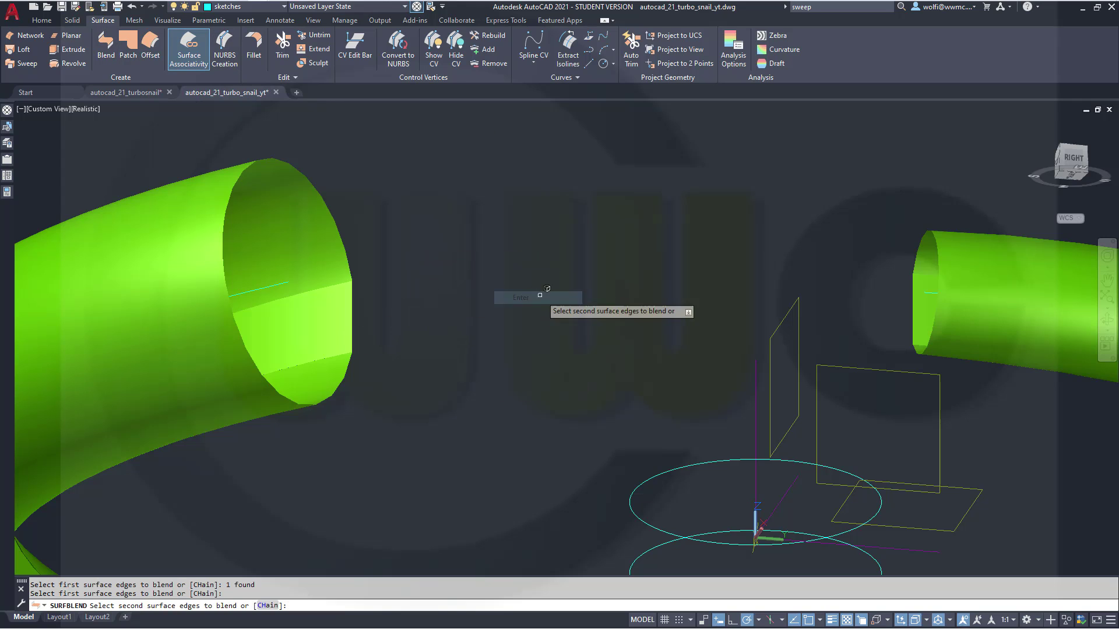
click(911, 335)
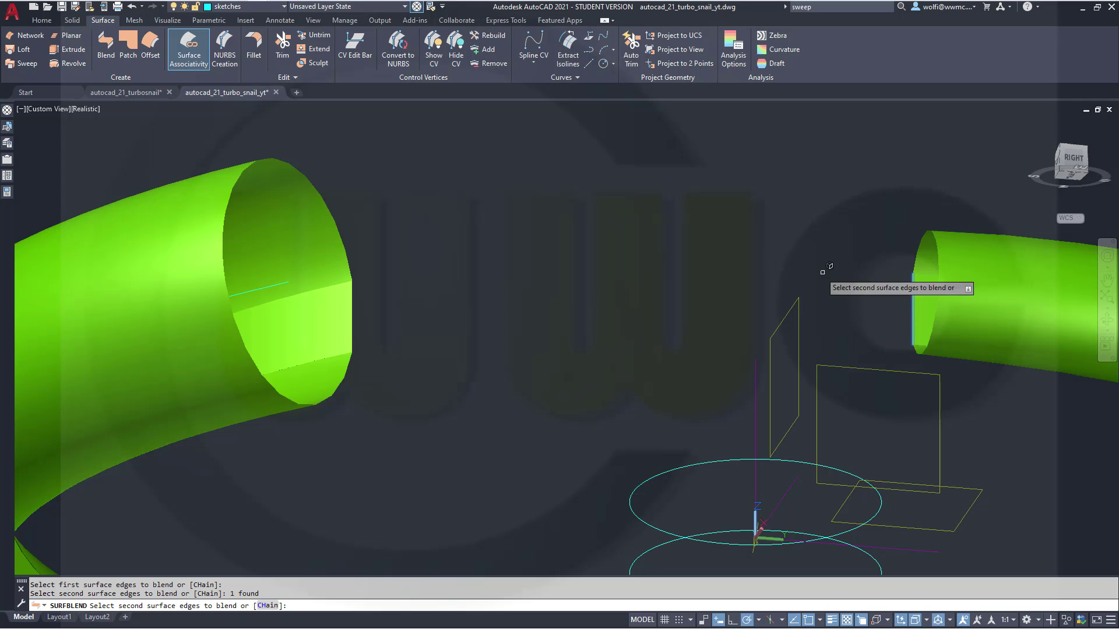
right_click(705, 246)
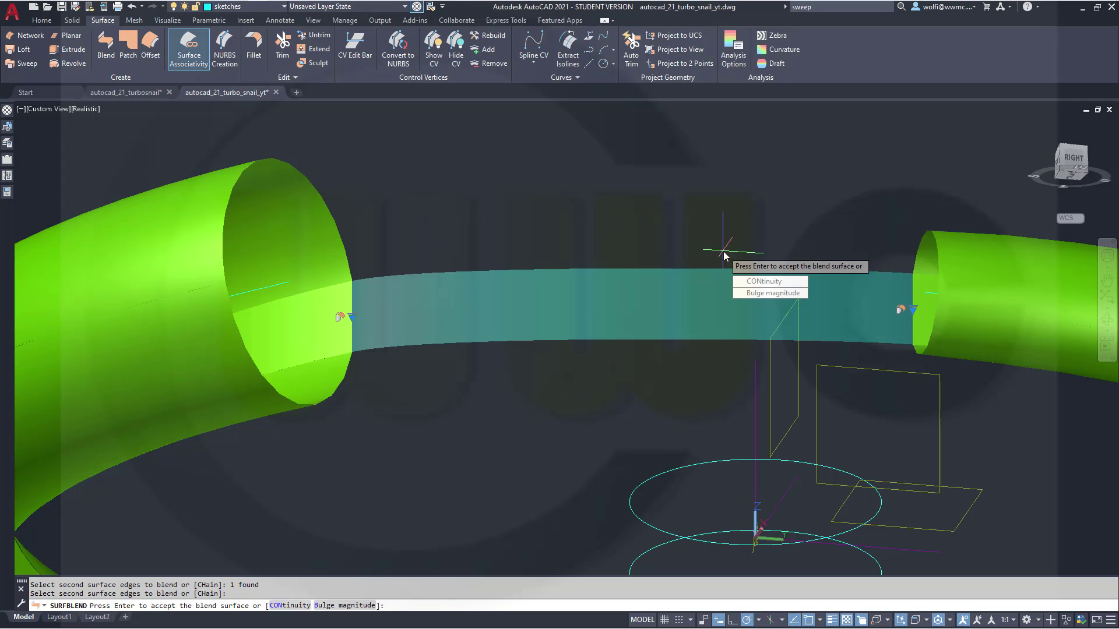
click(765, 281)
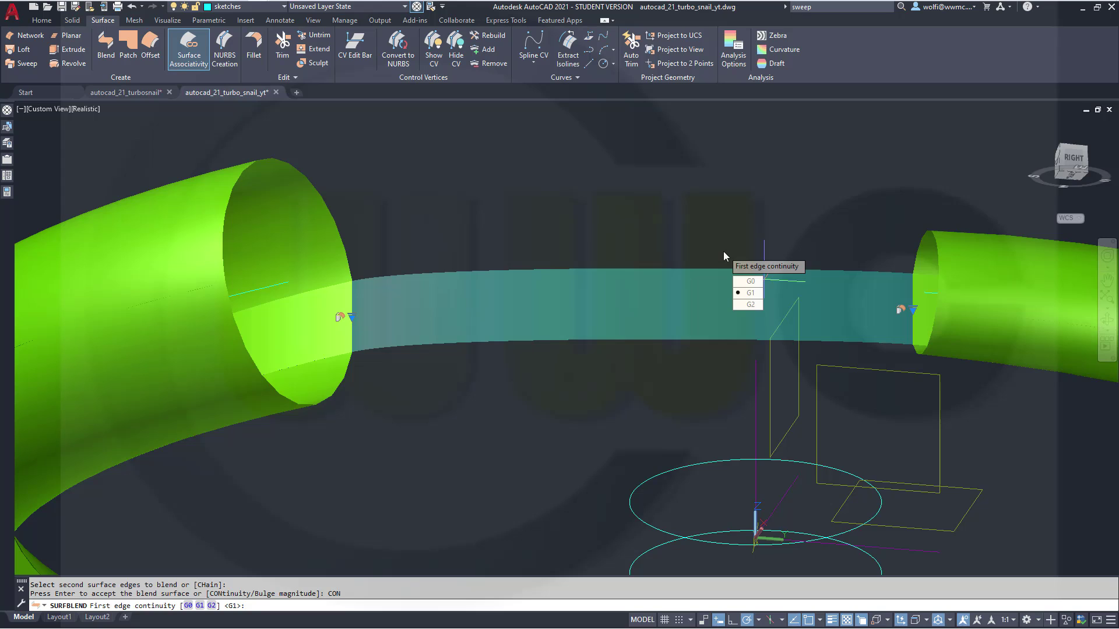
click(748, 295)
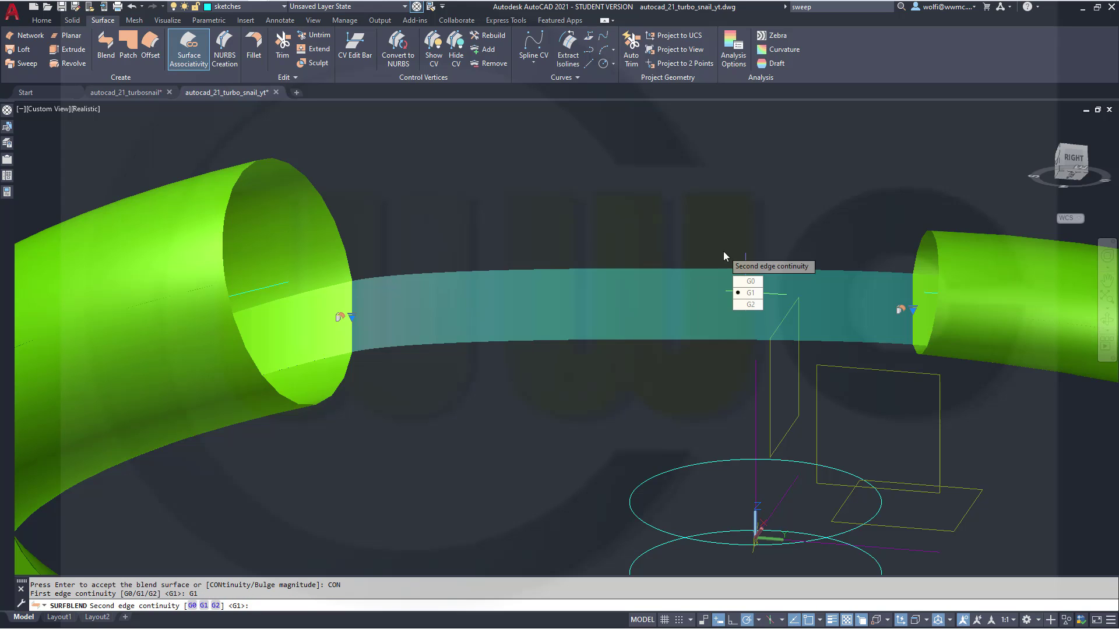
click(750, 295)
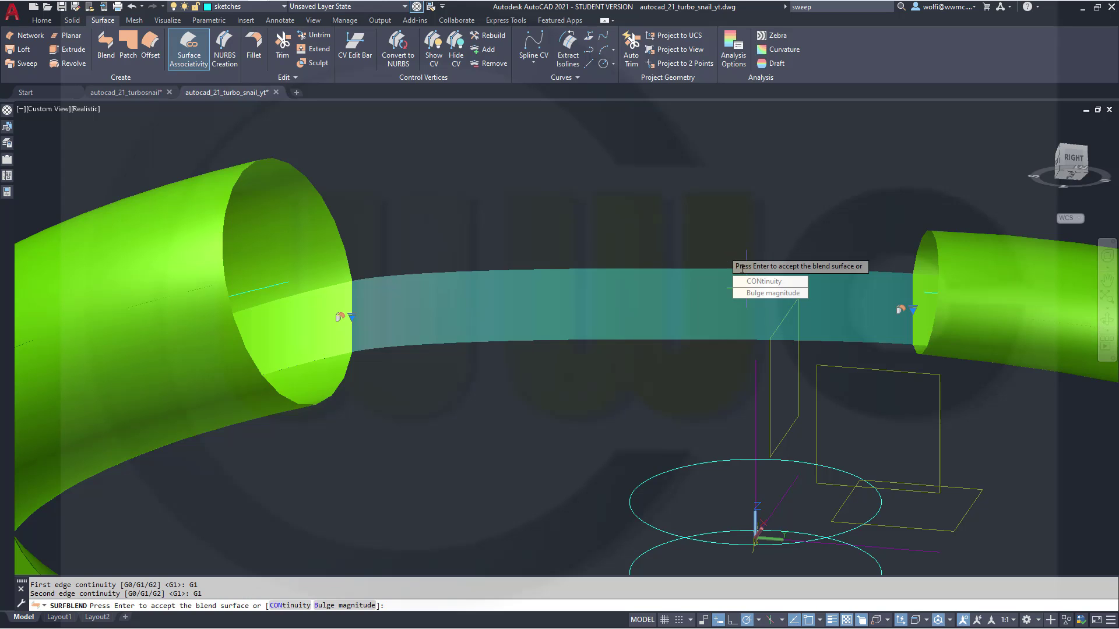
Set the blend's bulge magnitude to 1 on both edges and create the blend surface.
click(754, 293)
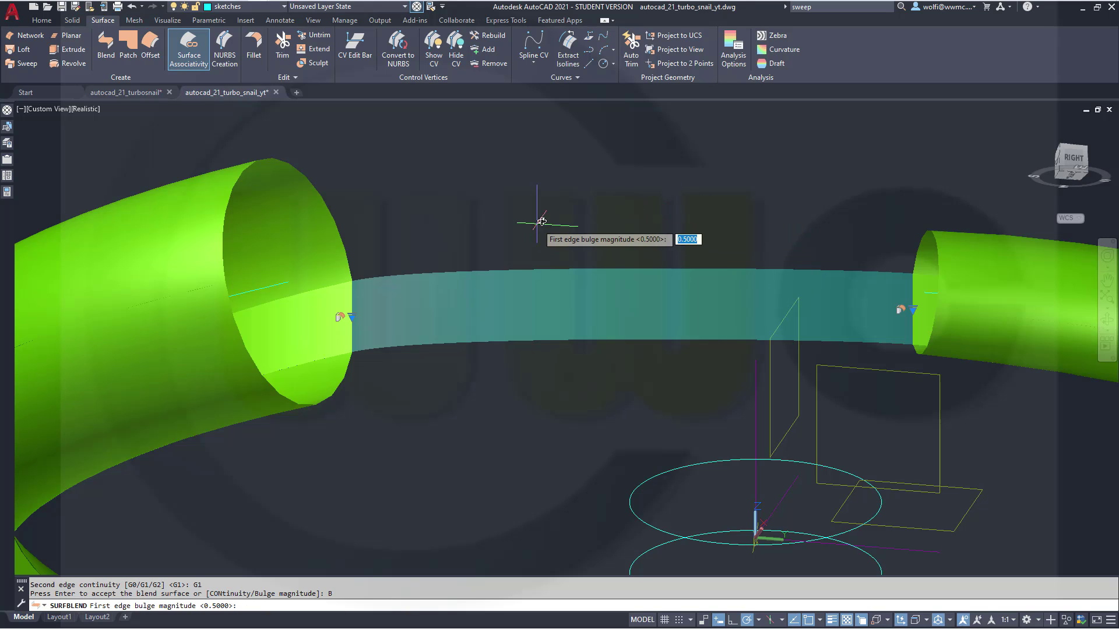
shift+middle_drag(532, 220, 546, 175)
scroll(515, 430, down, 5)
shift+middle_drag(514, 429, 525, 373)
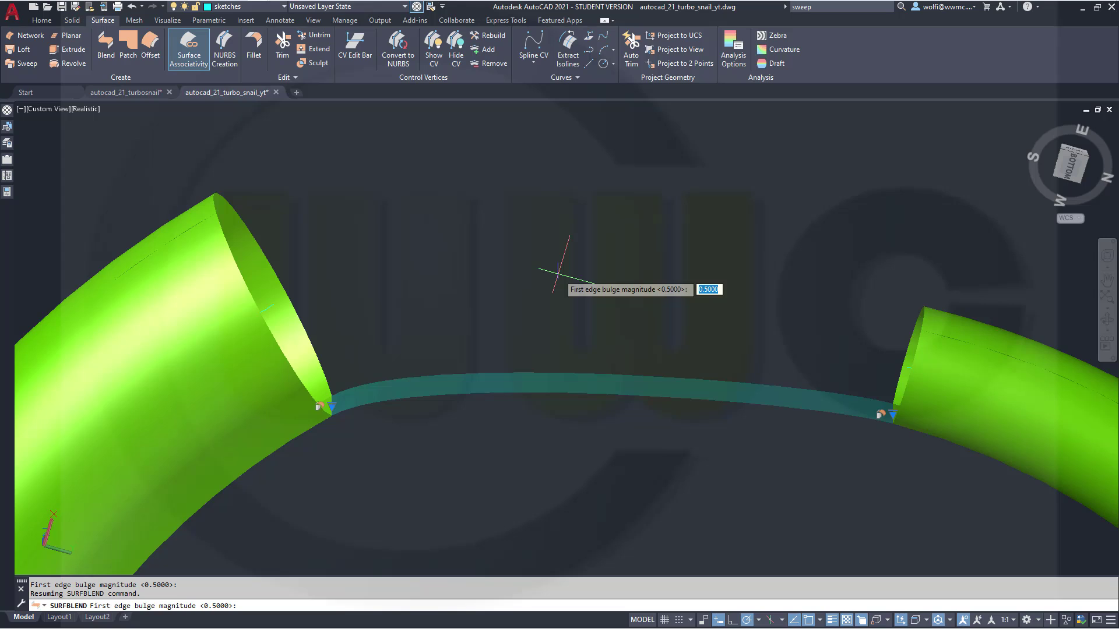
key(Return)
key(Return)
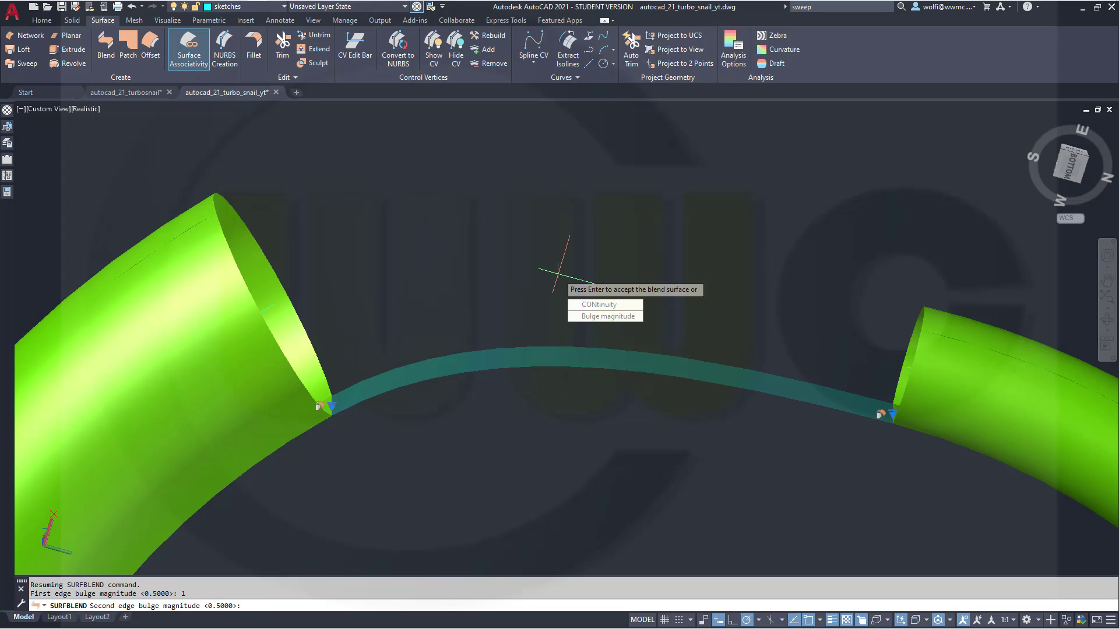
key(Return)
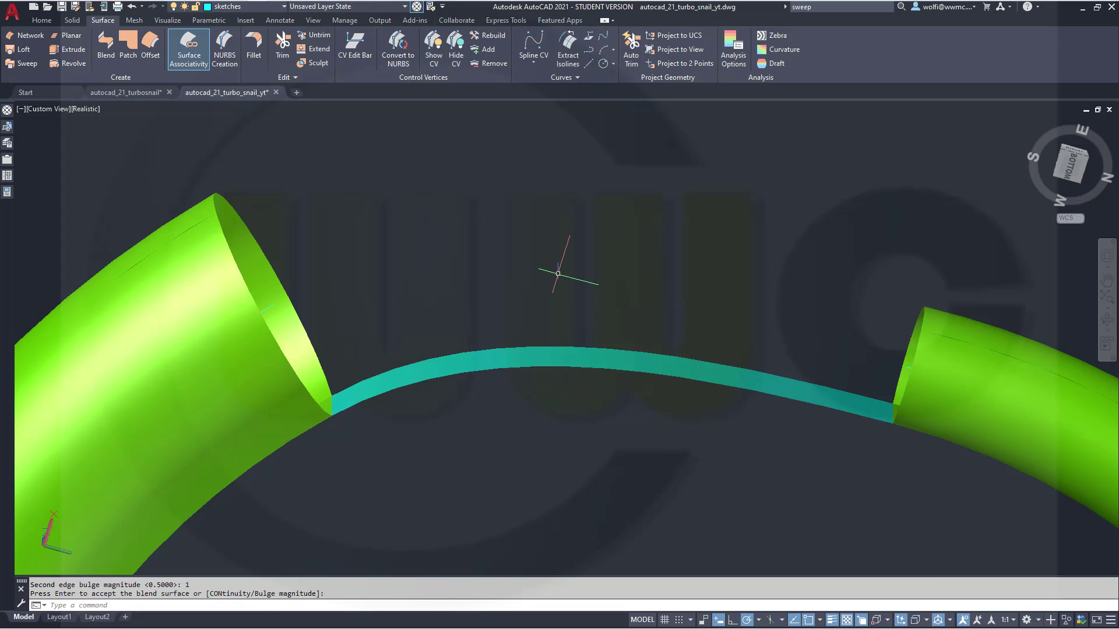
Move the blend surface bridging the two tube openings onto the surface_2 layer.
scroll(536, 405, up, 2)
scroll(531, 386, down, 3)
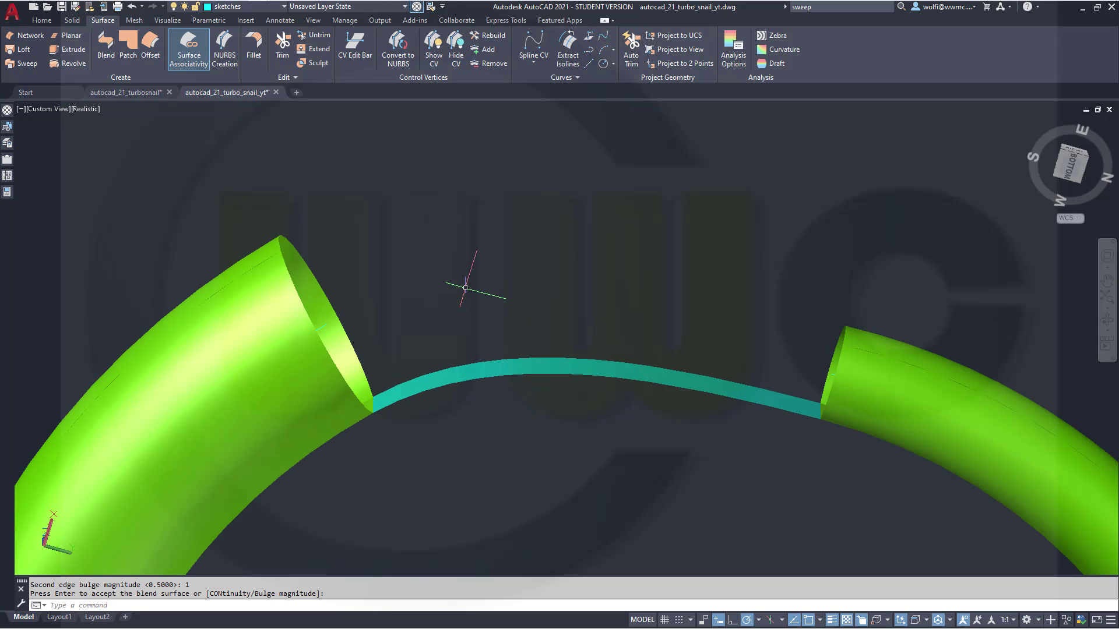
click(457, 372)
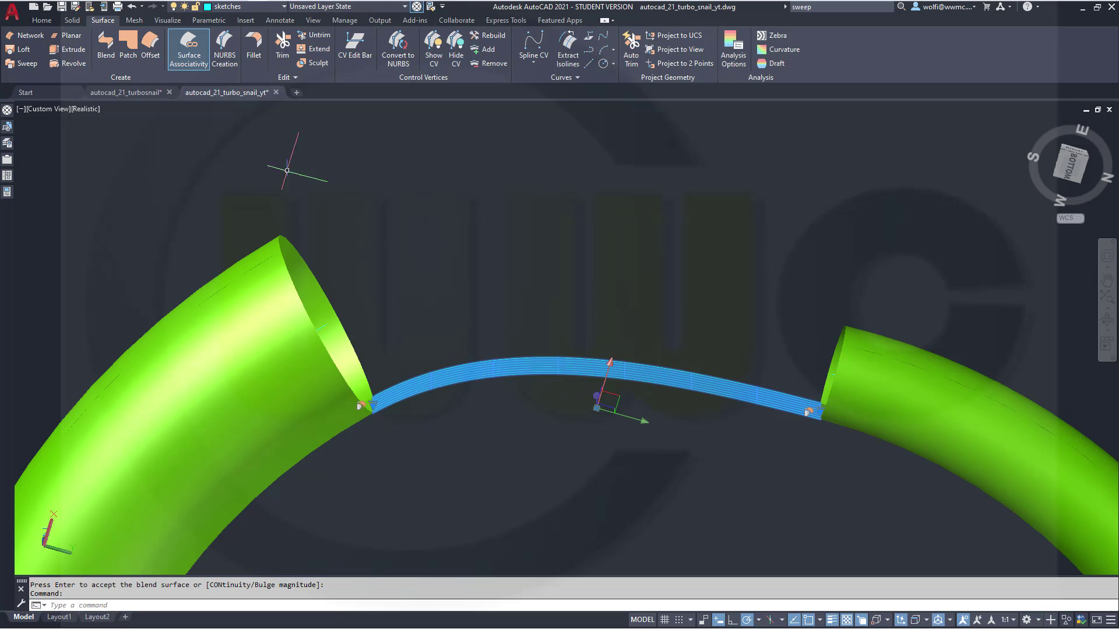
click(284, 7)
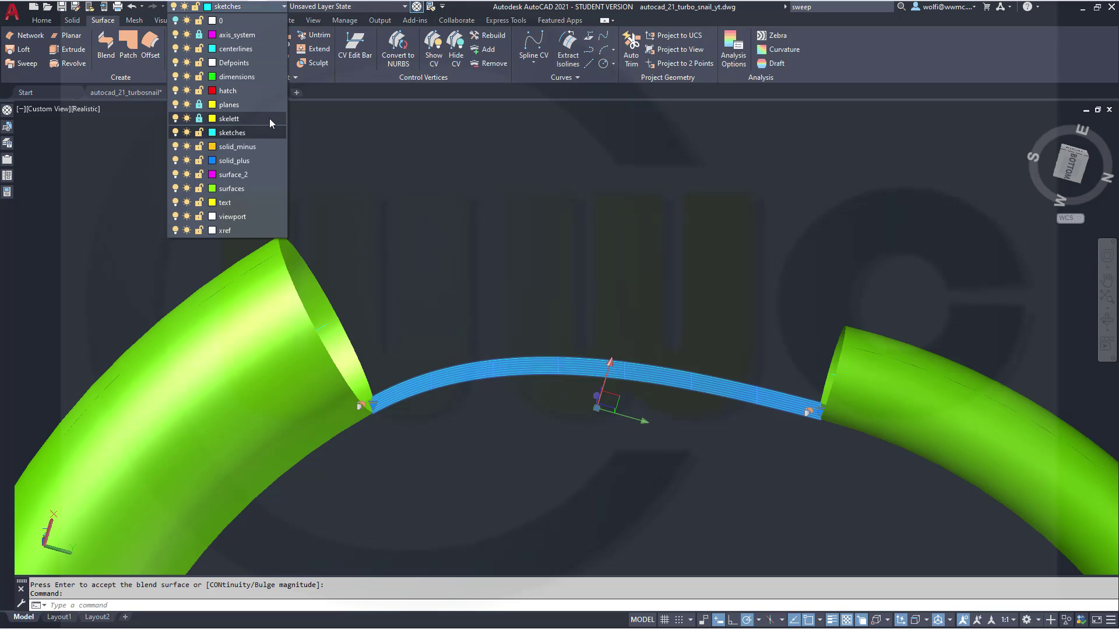
click(244, 175)
key(Escape)
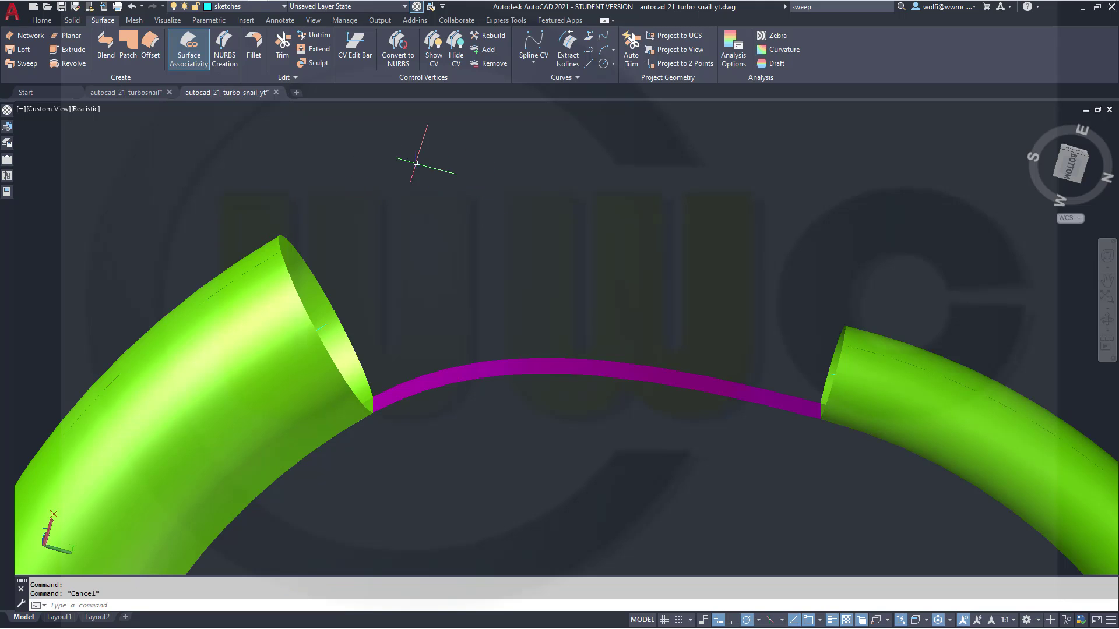
Extract the edges of the blend surface bridging the two tube openings.
click(42, 20)
click(70, 21)
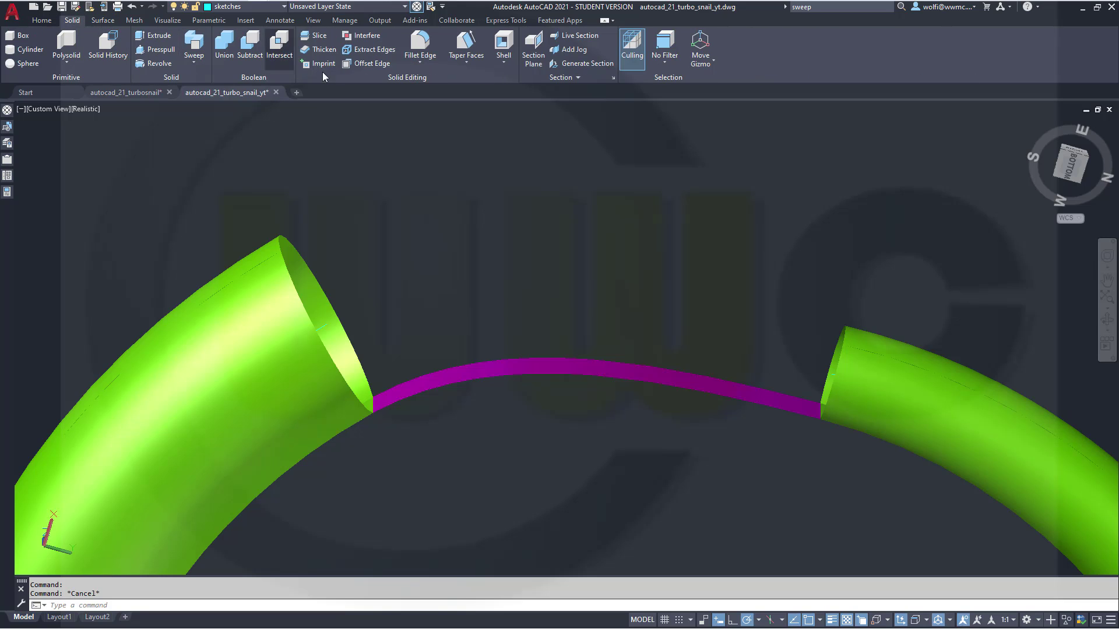
click(369, 49)
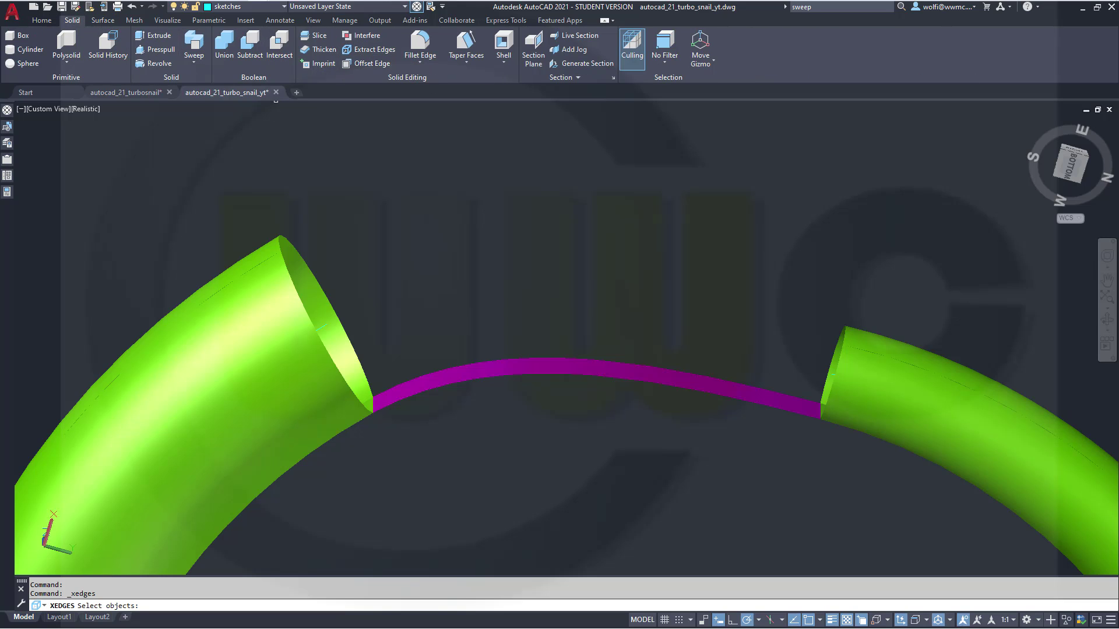
click(542, 361)
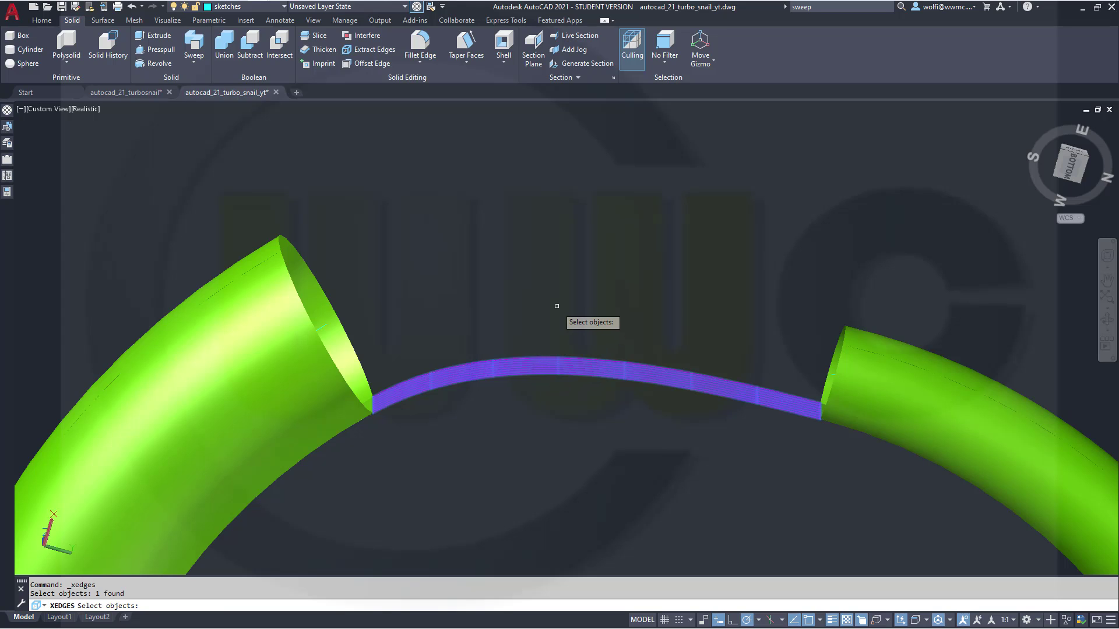
key(Return)
key(Escape)
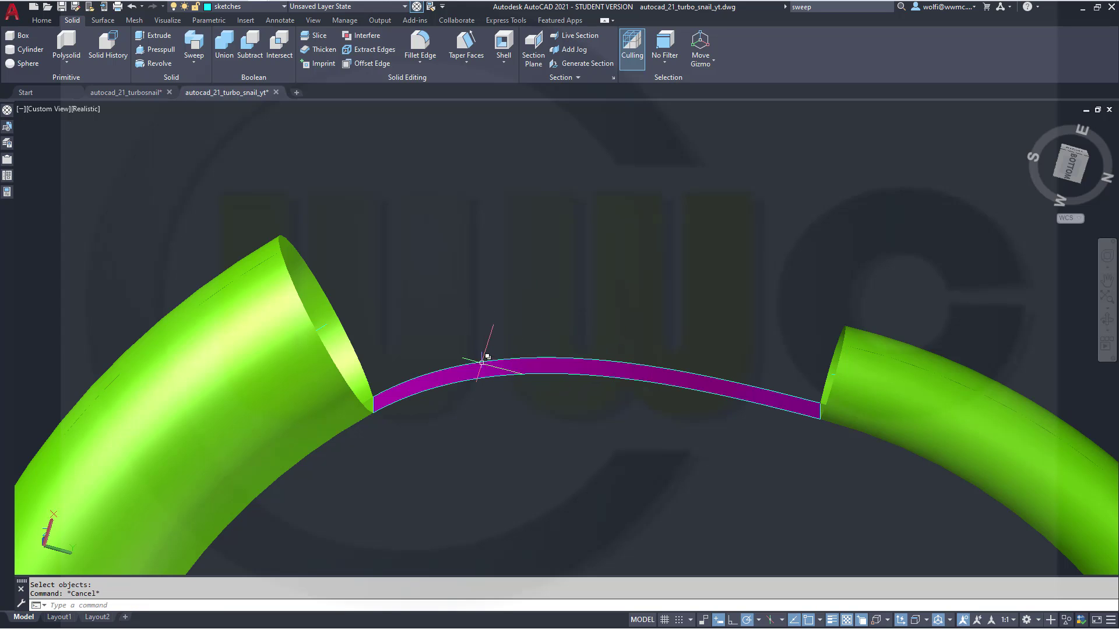
Hide the blend surface between the two tube openings.
click(1067, 621)
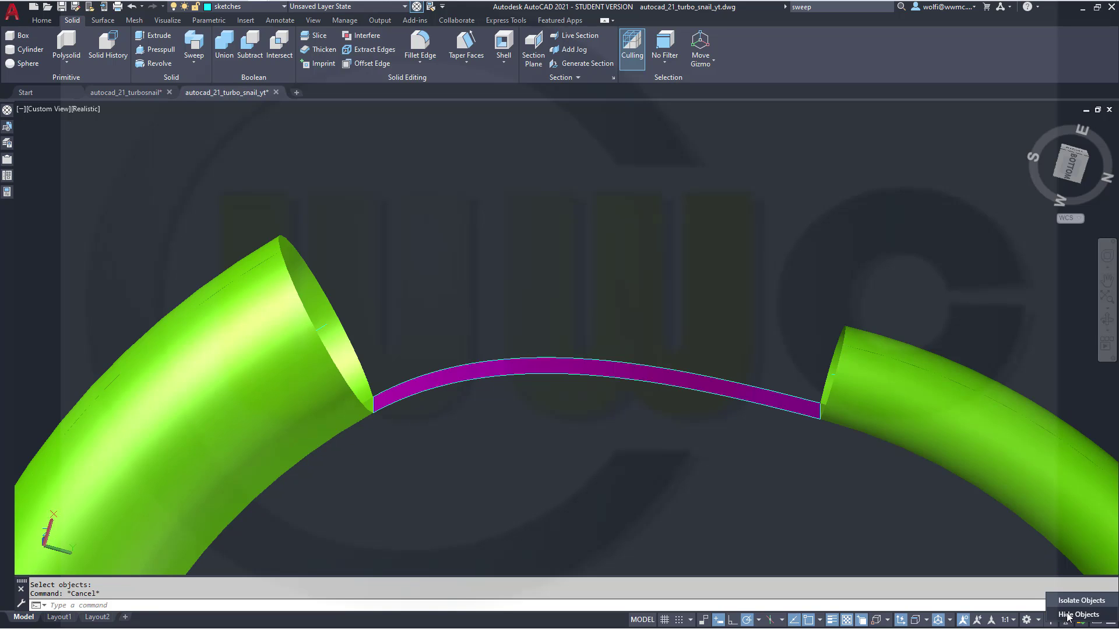
click(1066, 616)
click(635, 374)
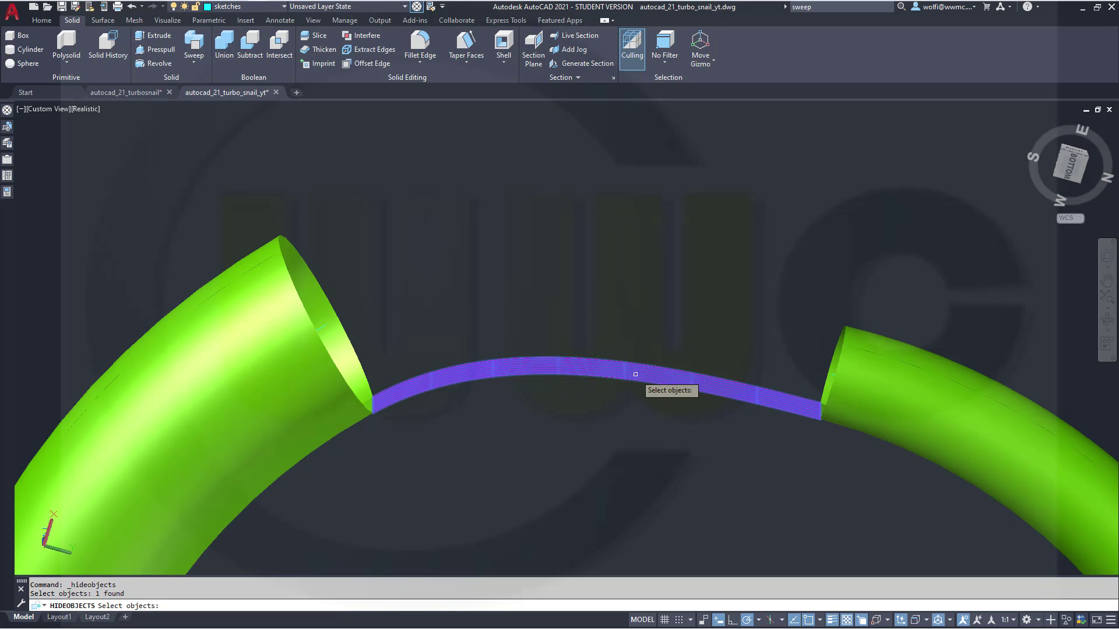
key(Return)
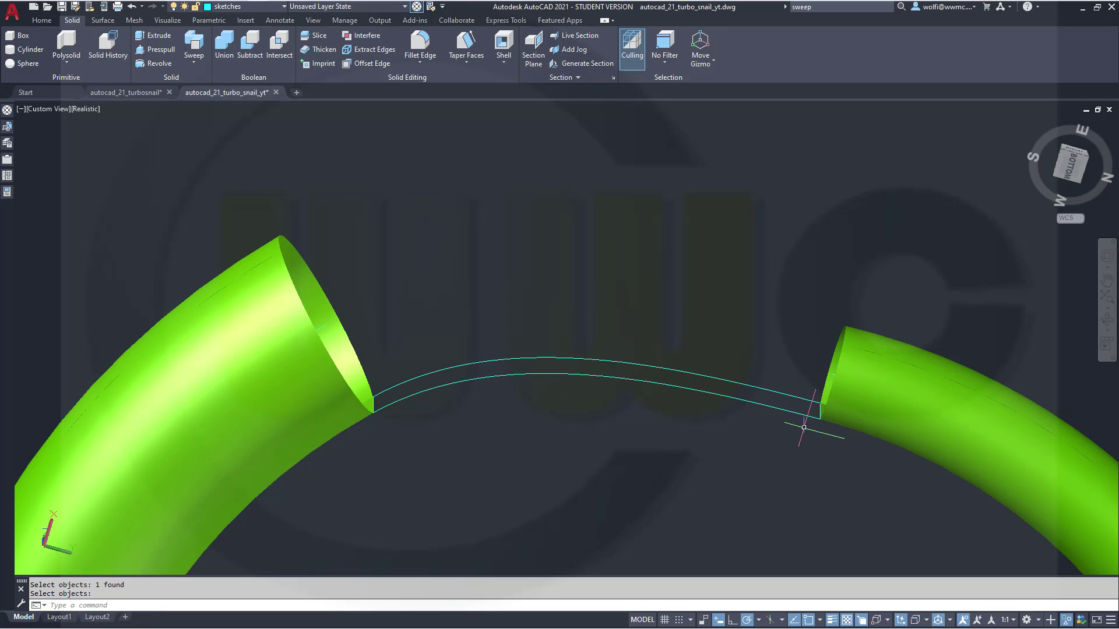
Erase the extracted vertical end lines at the smaller and larger tube openings, keeping only the two long curves.
scroll(804, 427, up, 3)
right_click(834, 391)
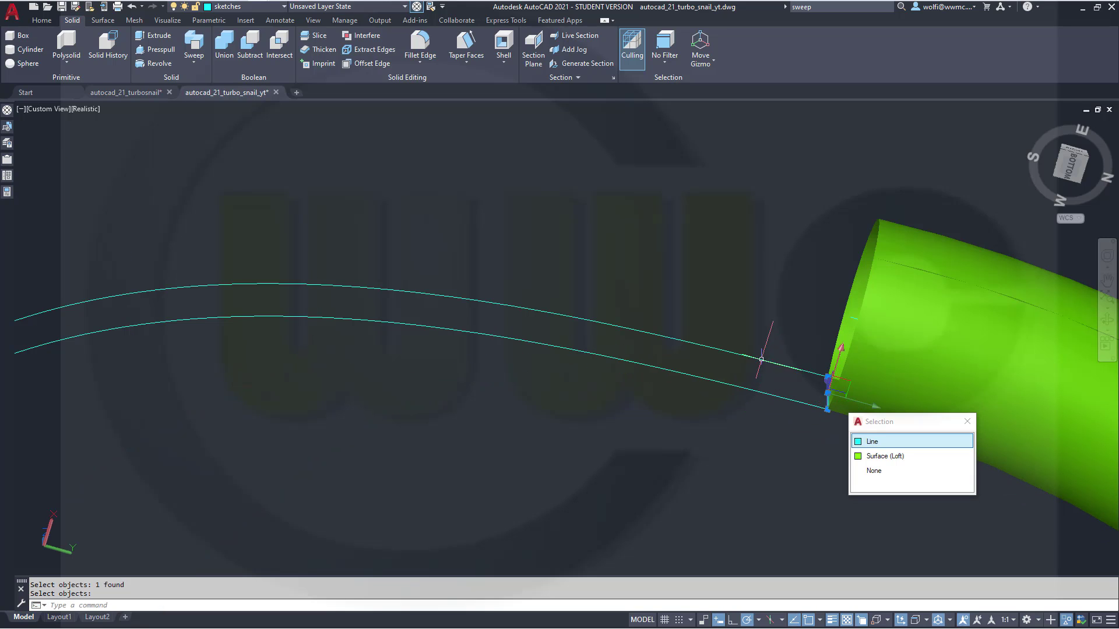
click(868, 440)
scroll(462, 409, down, 3)
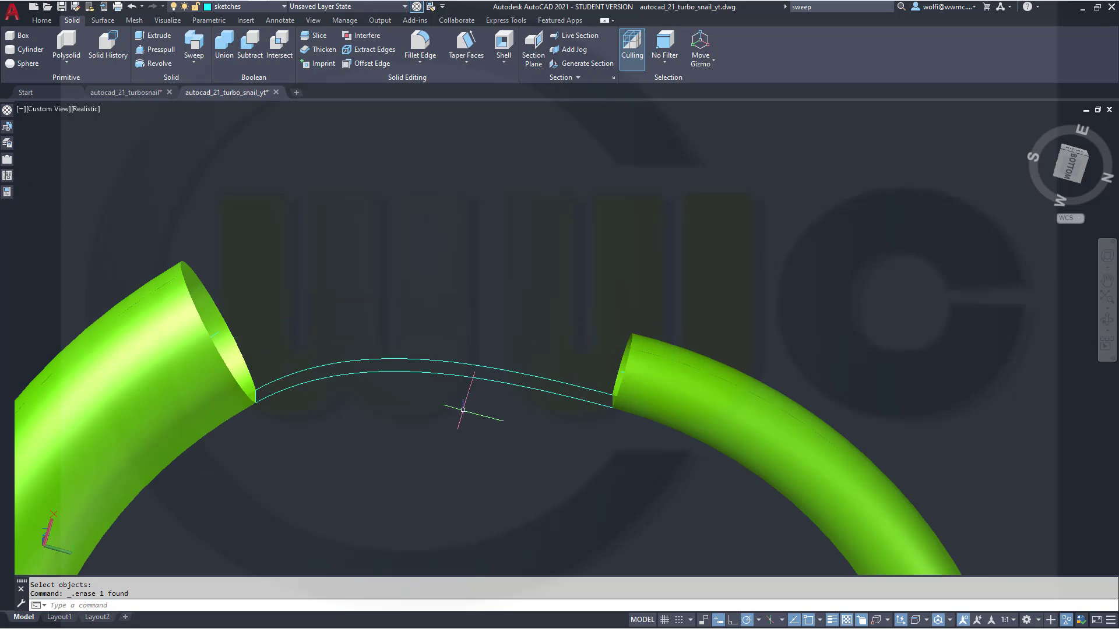
scroll(211, 412, up, 3)
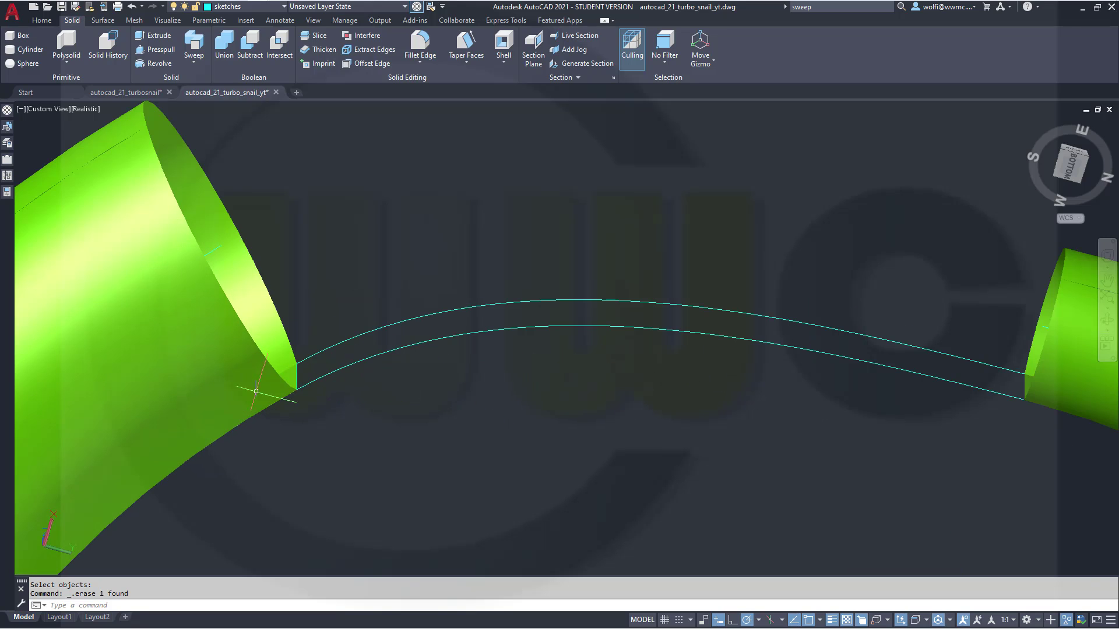
click(303, 364)
key(Delete)
scroll(393, 293, down, 3)
shift+middle_drag(521, 363, 499, 410)
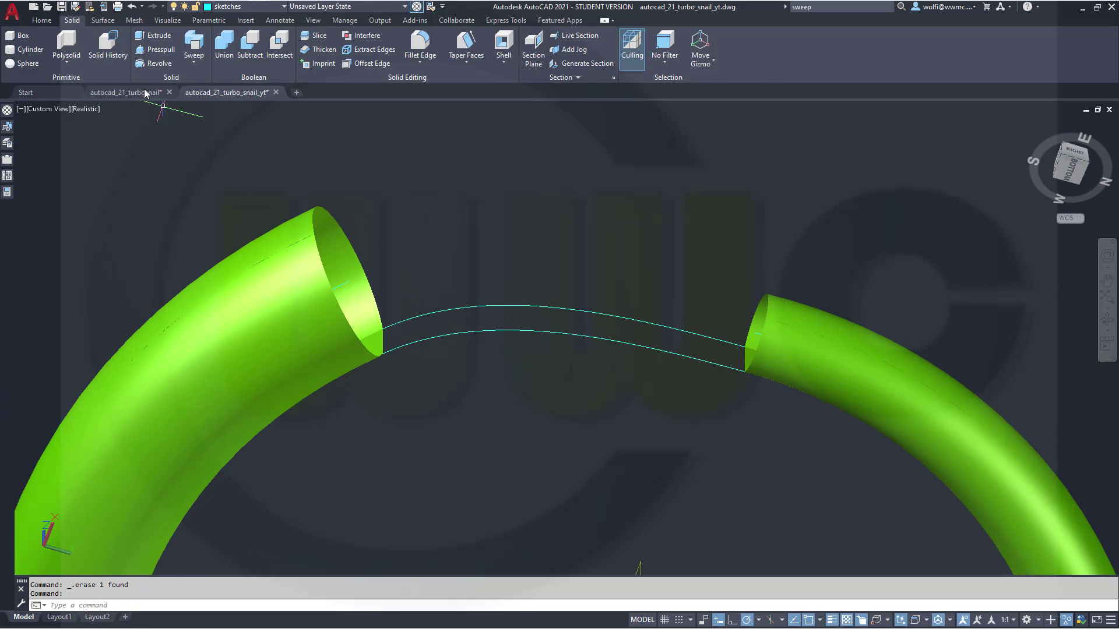
Start a surface loft with the inner band's straight end edge at the larger tube opening as the first joined-edge cross section.
key(ctrl+z)
middle_drag(563, 412, 629, 430)
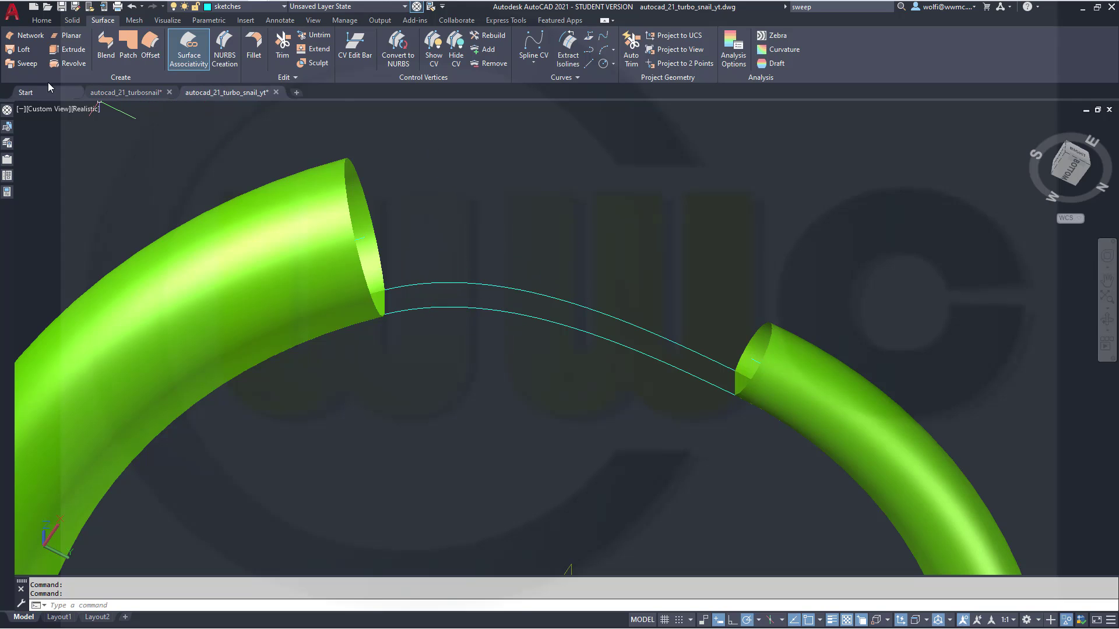
click(20, 50)
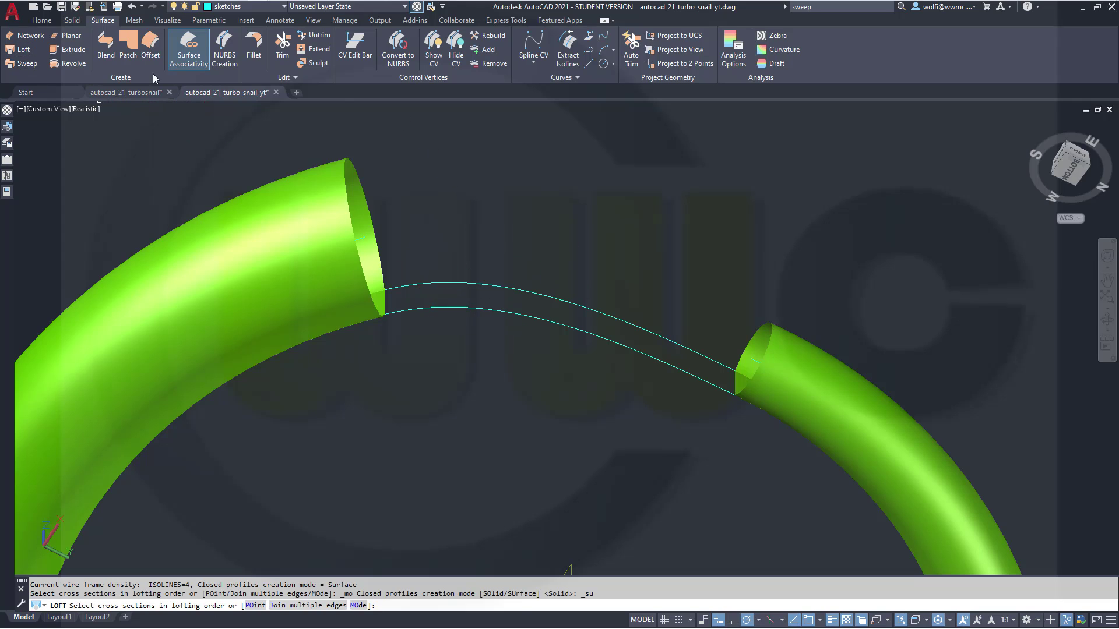
right_click(626, 210)
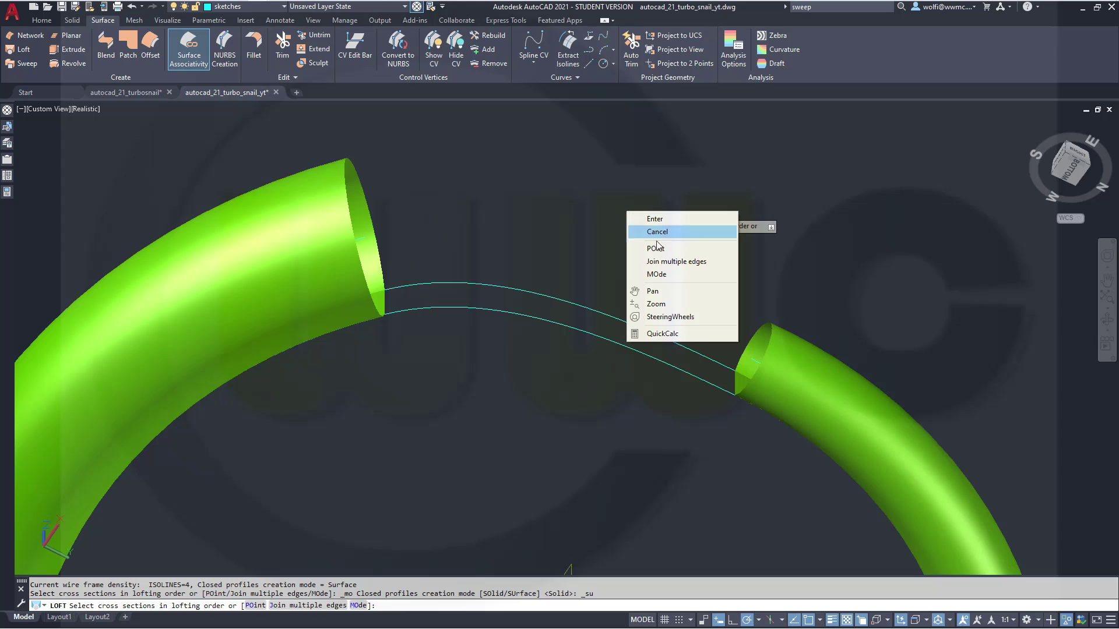
click(661, 260)
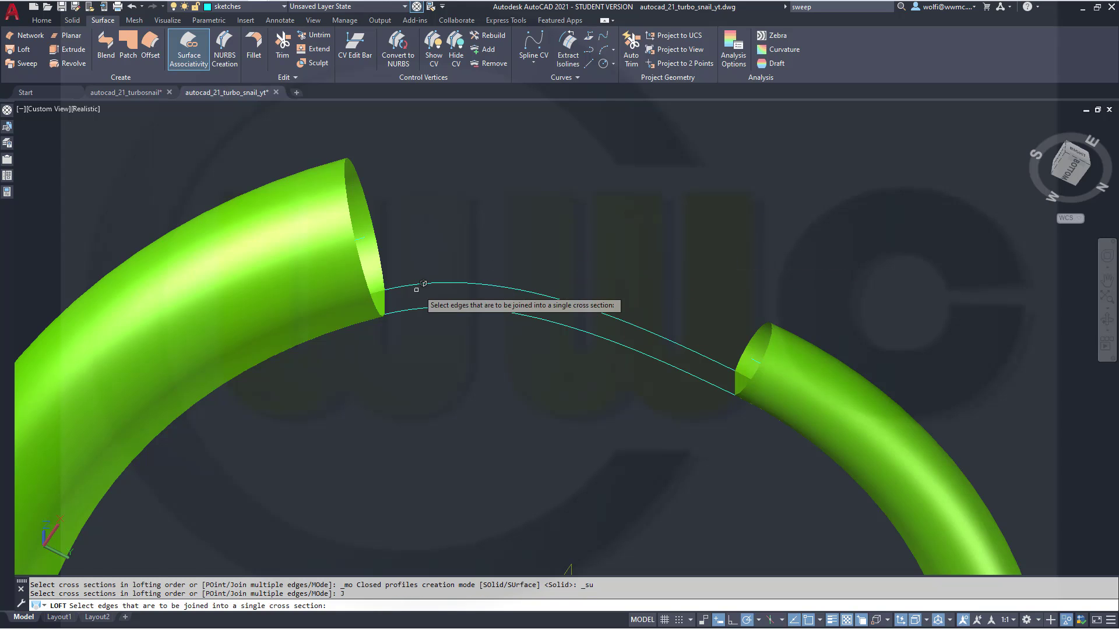
click(385, 300)
key(Return)
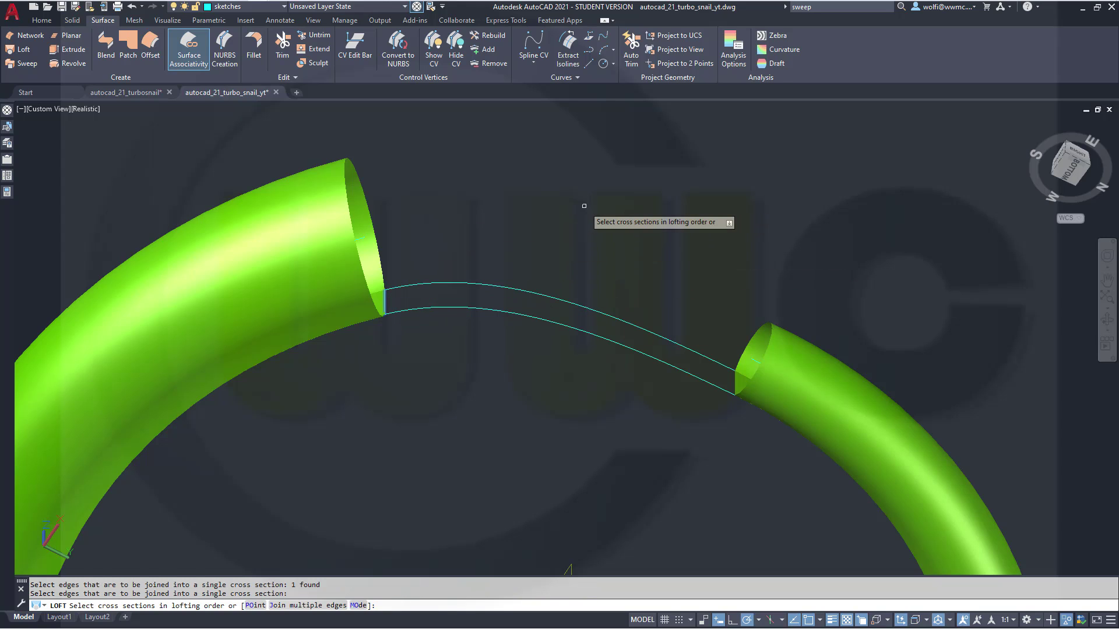
Join the four curved edge segments around the smaller tube opening into the second loft cross section.
right_click(584, 206)
click(635, 261)
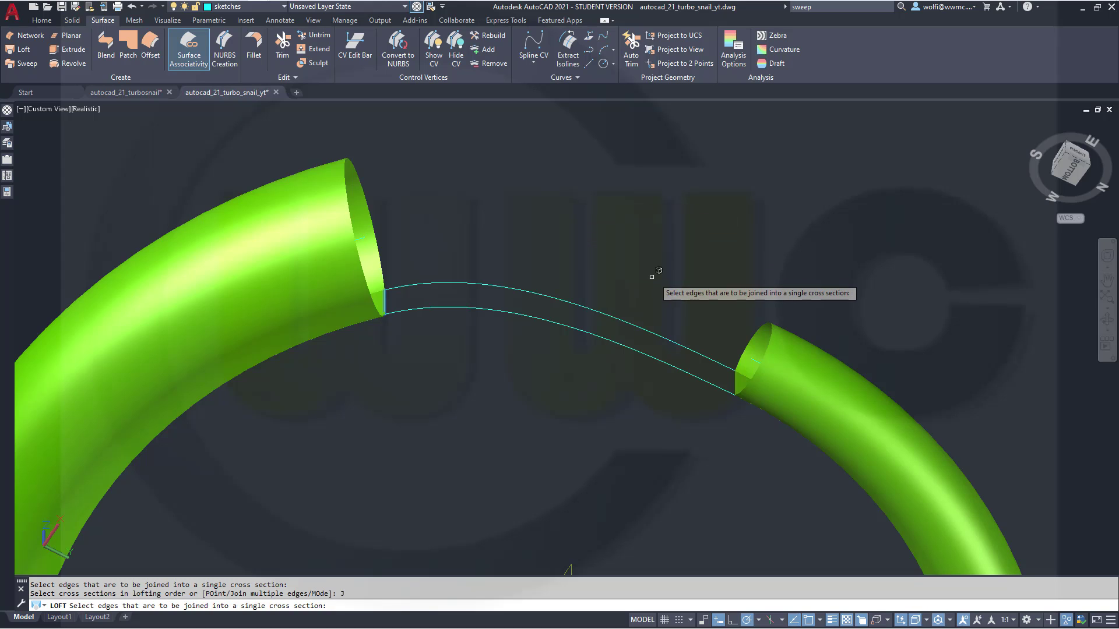
shift+middle_drag(651, 277, 729, 320)
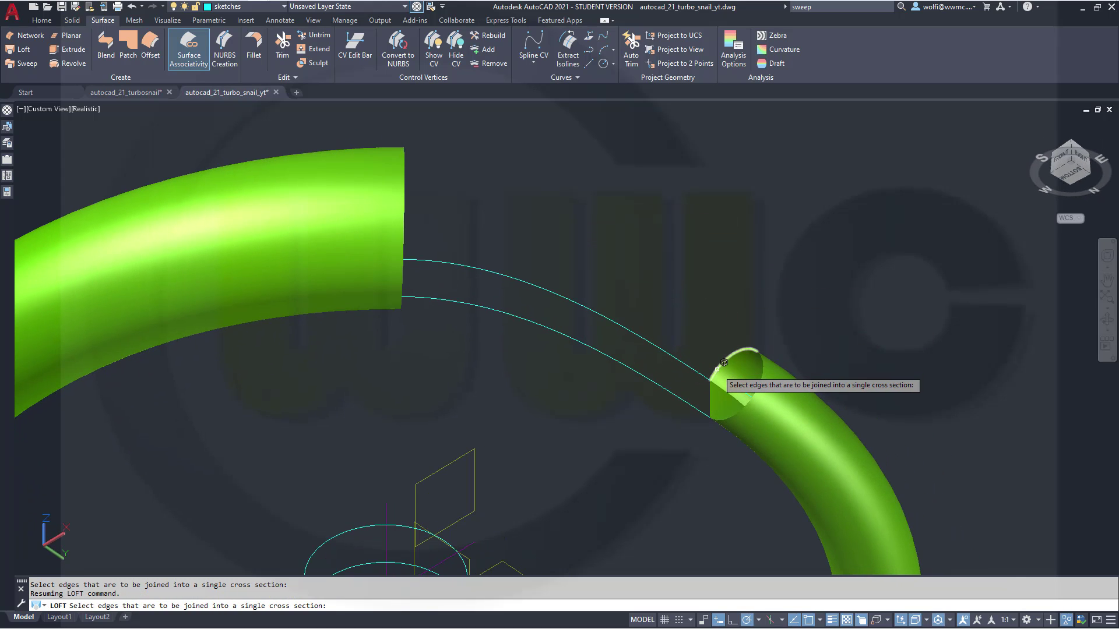
click(763, 359)
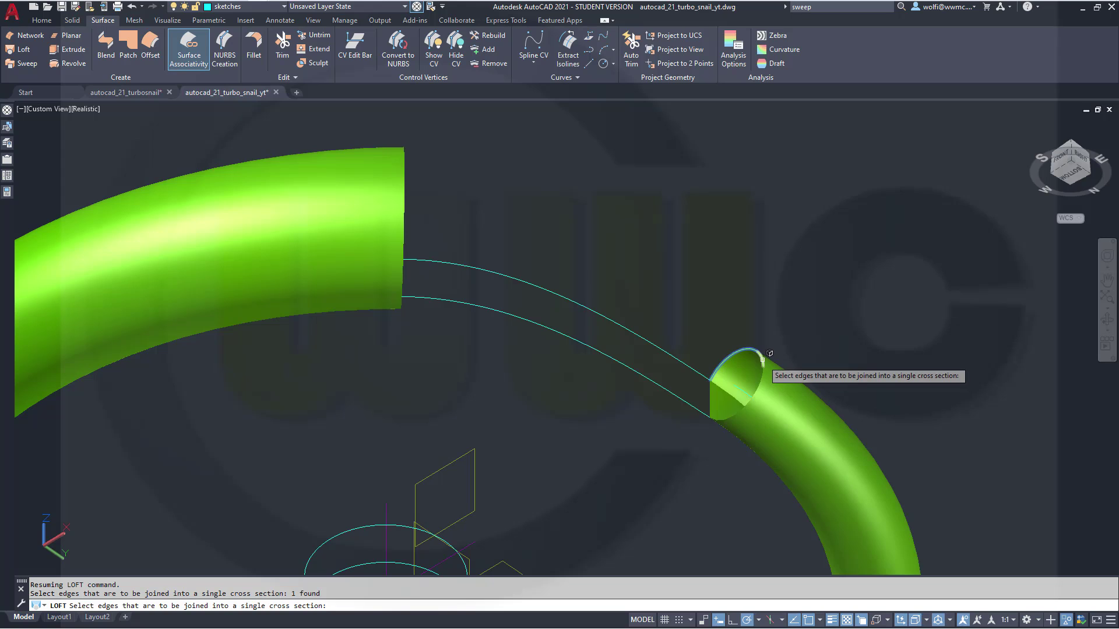
click(763, 371)
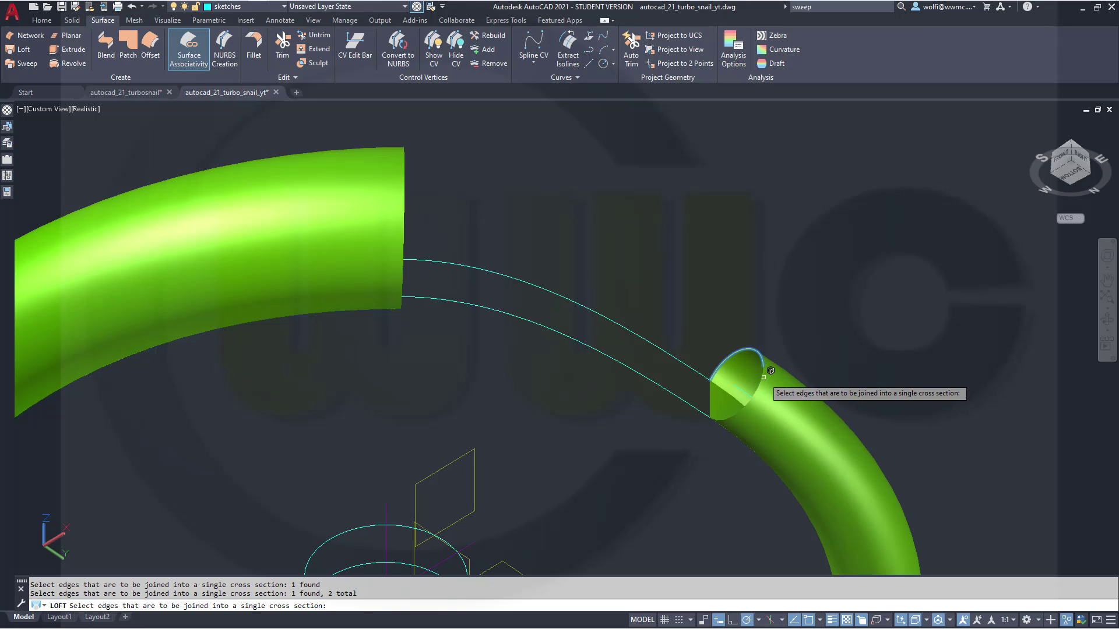
click(749, 401)
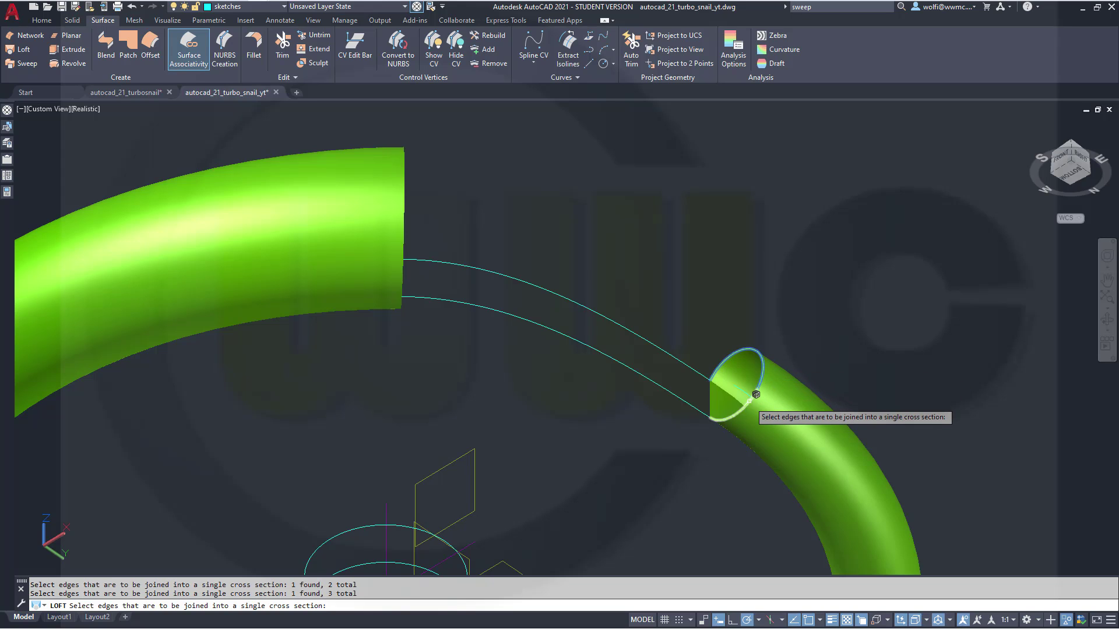
click(756, 394)
key(Return)
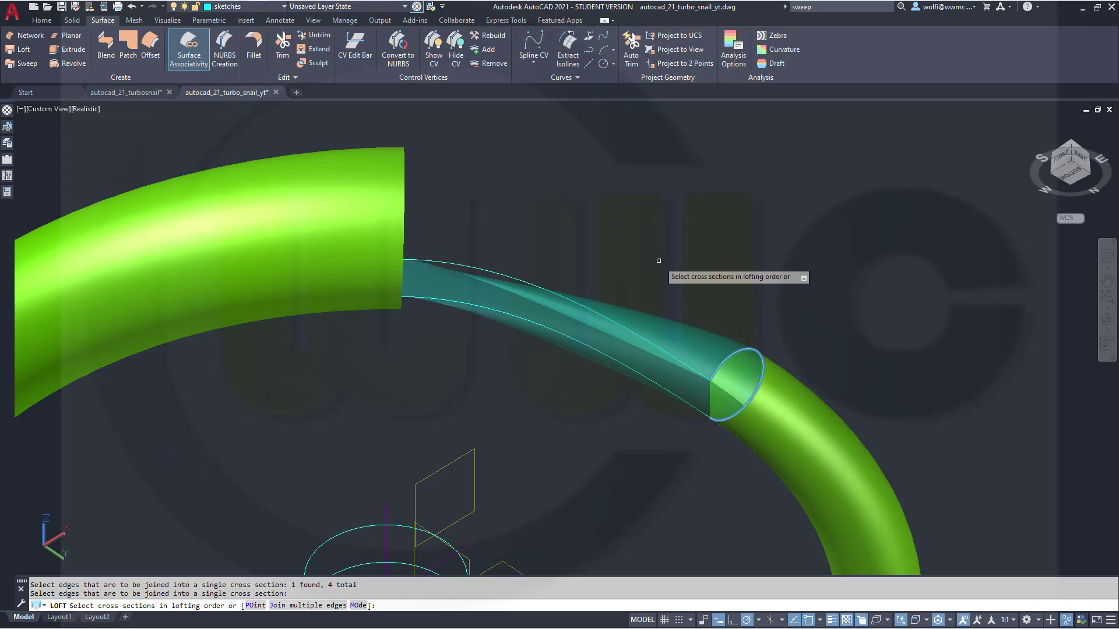
Create the loft using the two extracted long curves as guides.
right_click(575, 217)
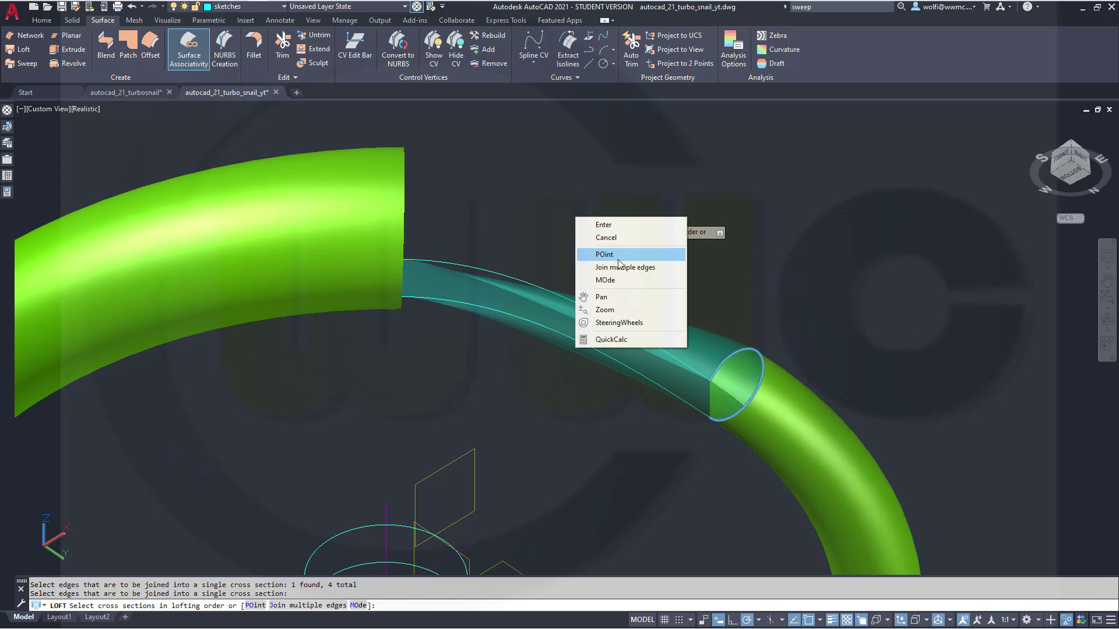
click(605, 225)
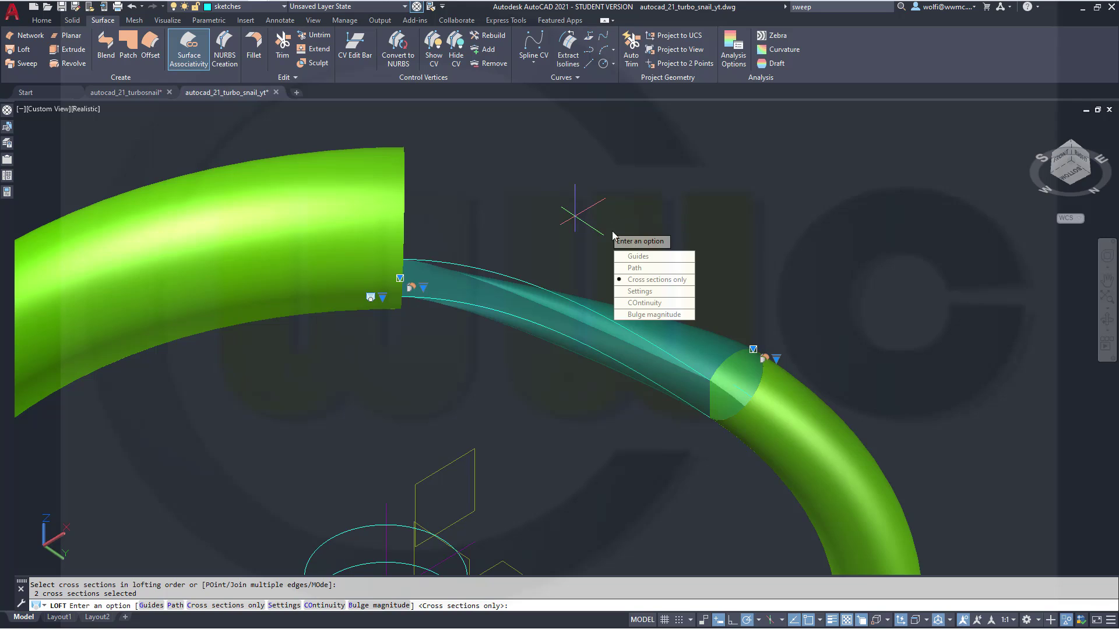
click(639, 257)
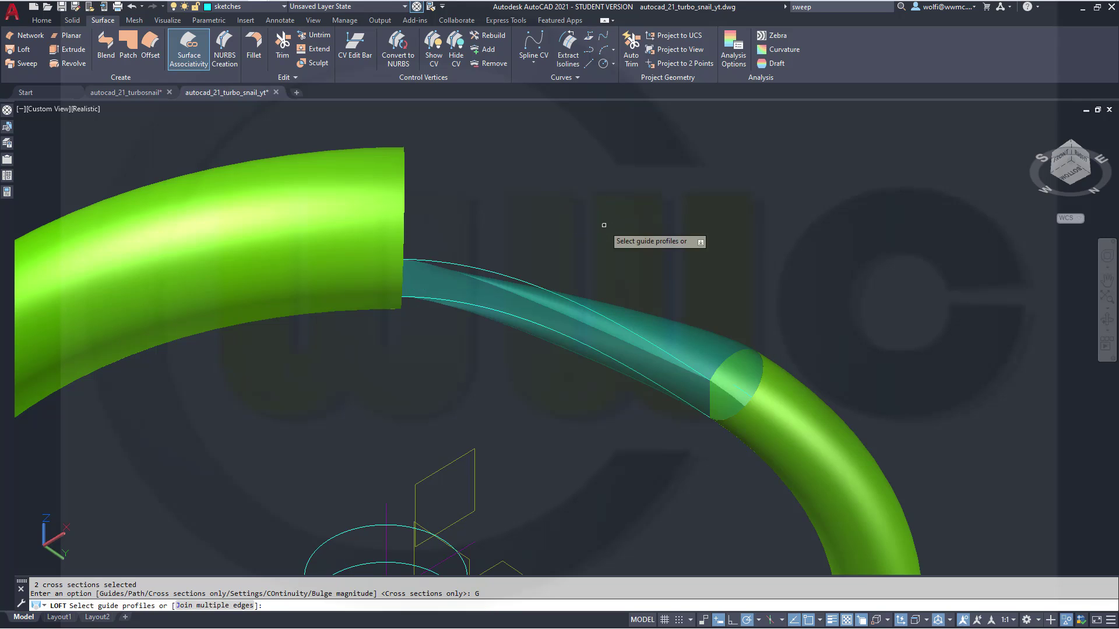
click(550, 290)
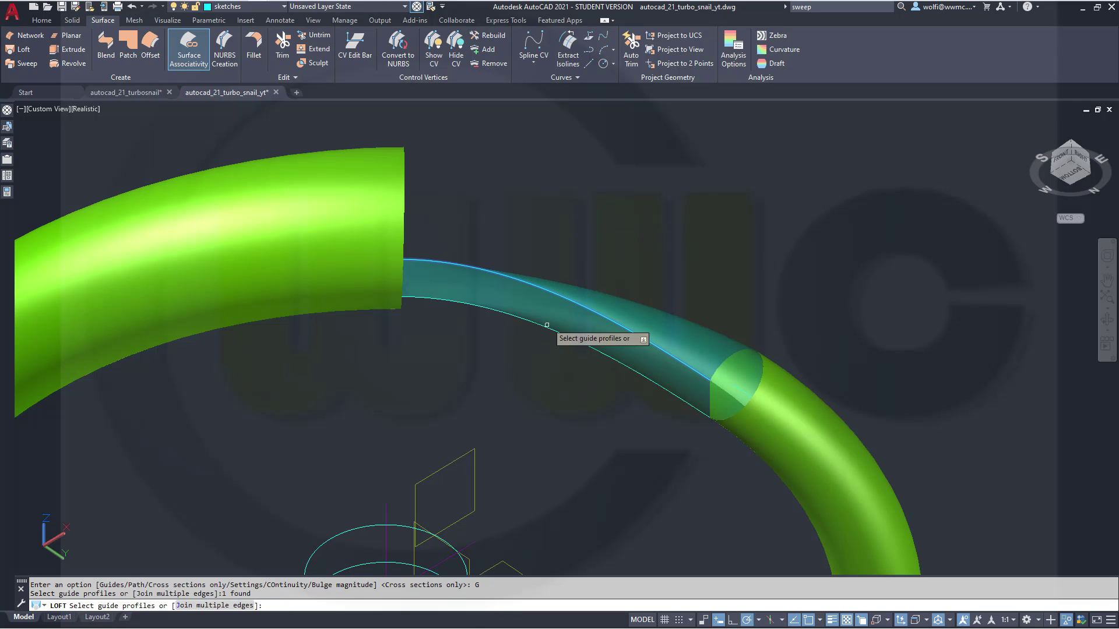
click(551, 329)
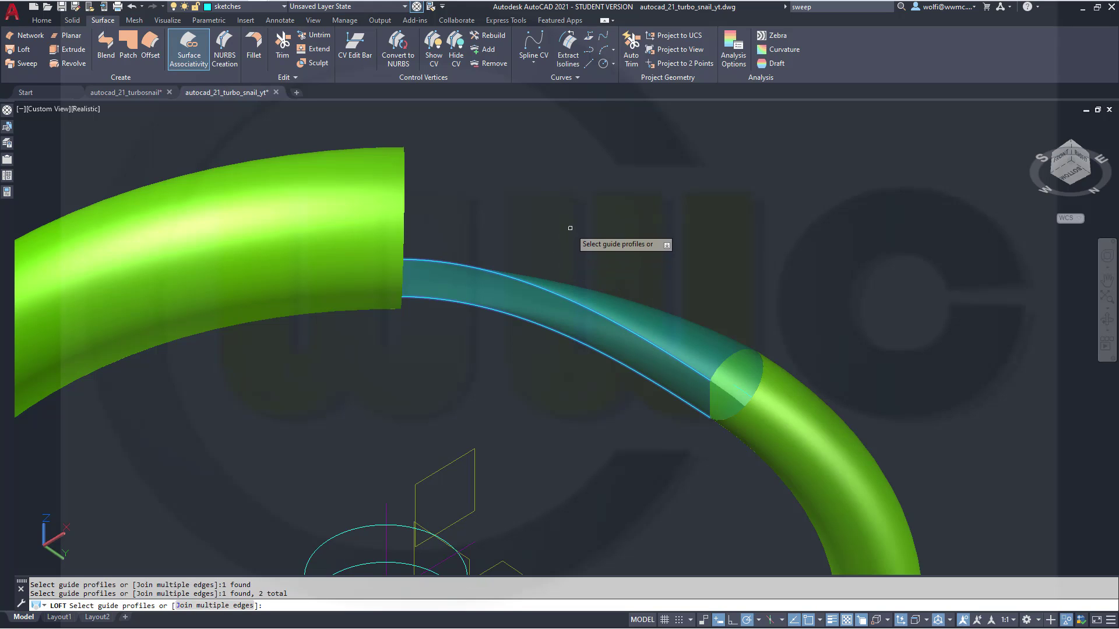
key(Return)
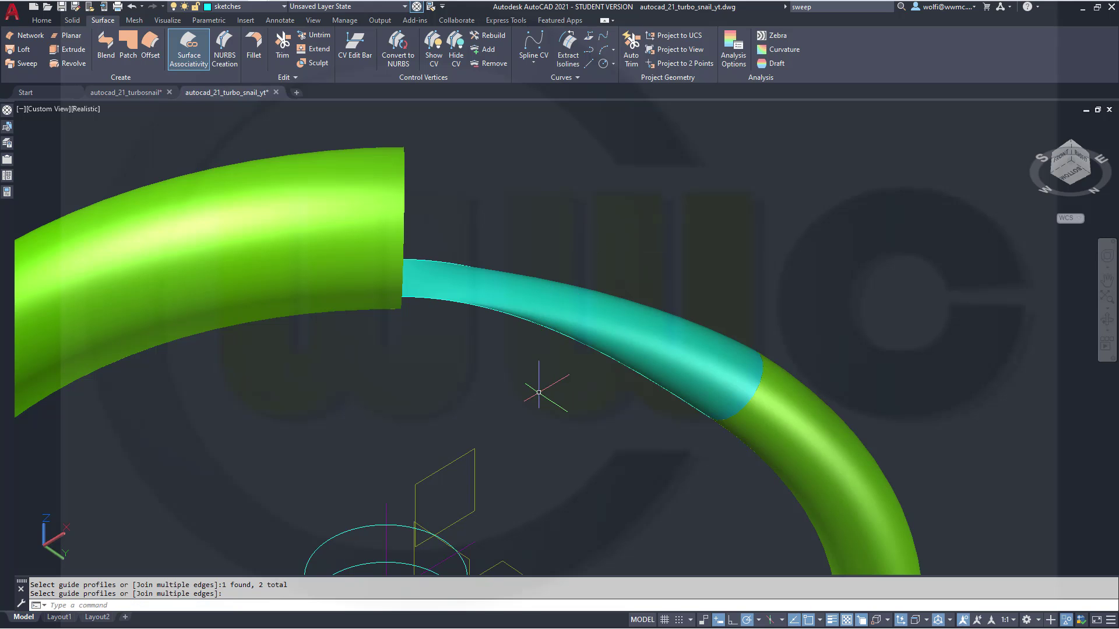
Set the new loft's continuity at the smaller tube opening to Tangent (G1).
shift+middle_drag(544, 386, 836, 434)
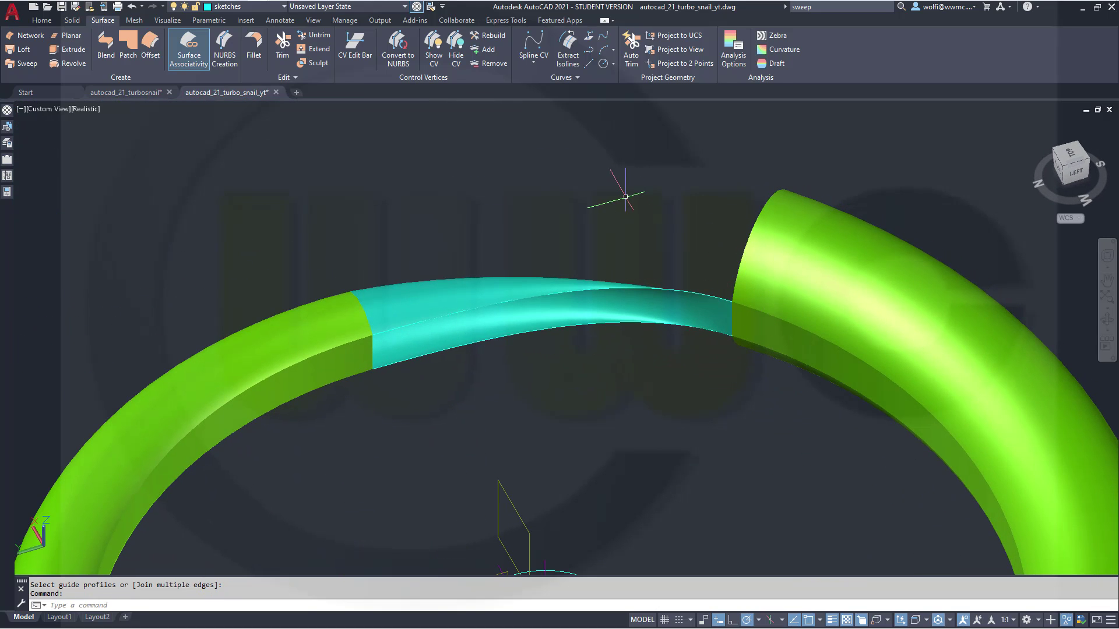
key(Escape)
click(451, 290)
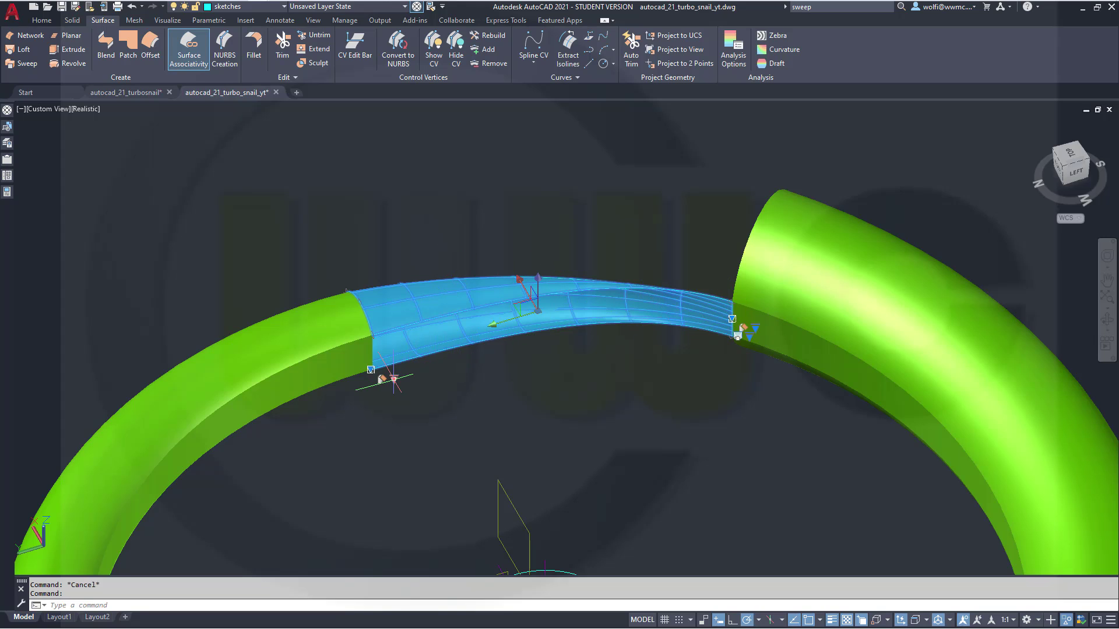
click(394, 379)
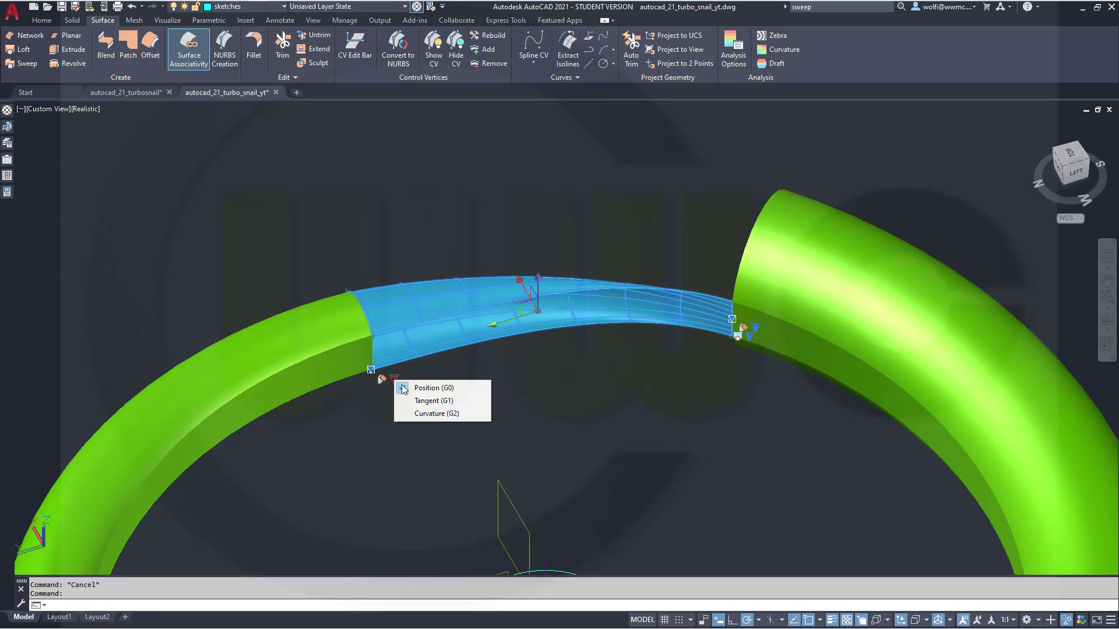
click(427, 400)
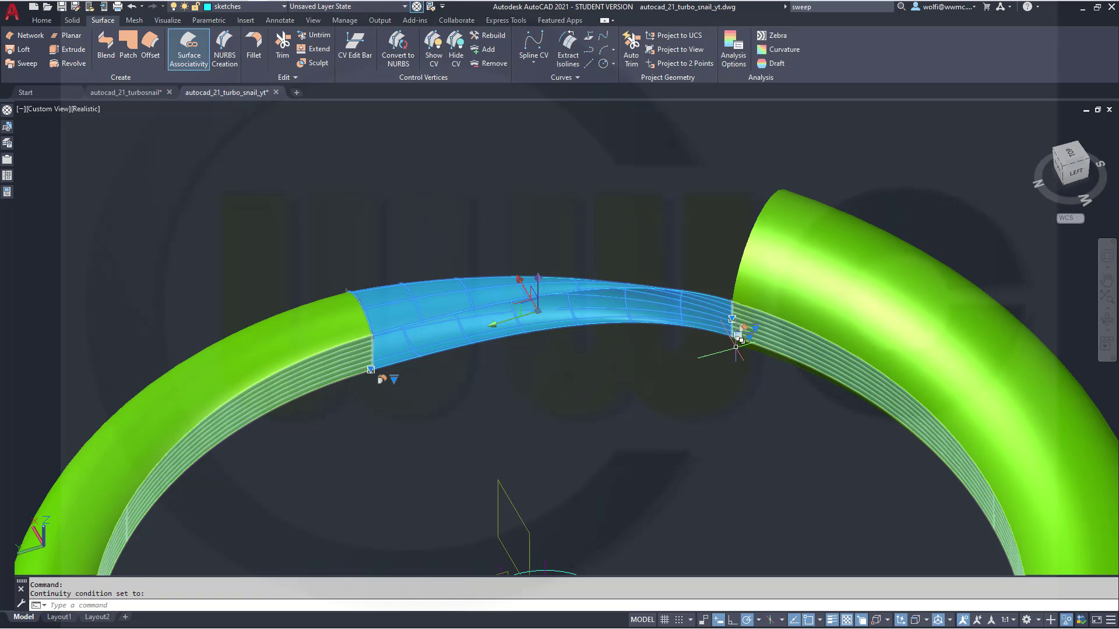
Set the new loft's continuity along the inner band's edge at the larger tube opening to Tangent (G1).
scroll(739, 339, up, 2)
key(Escape)
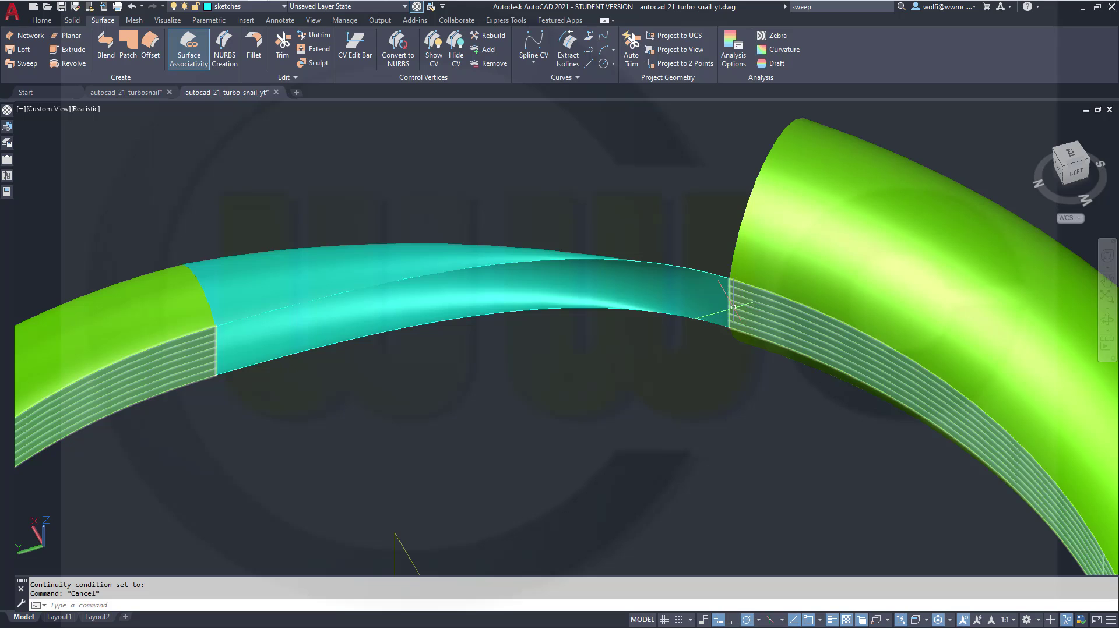
click(720, 299)
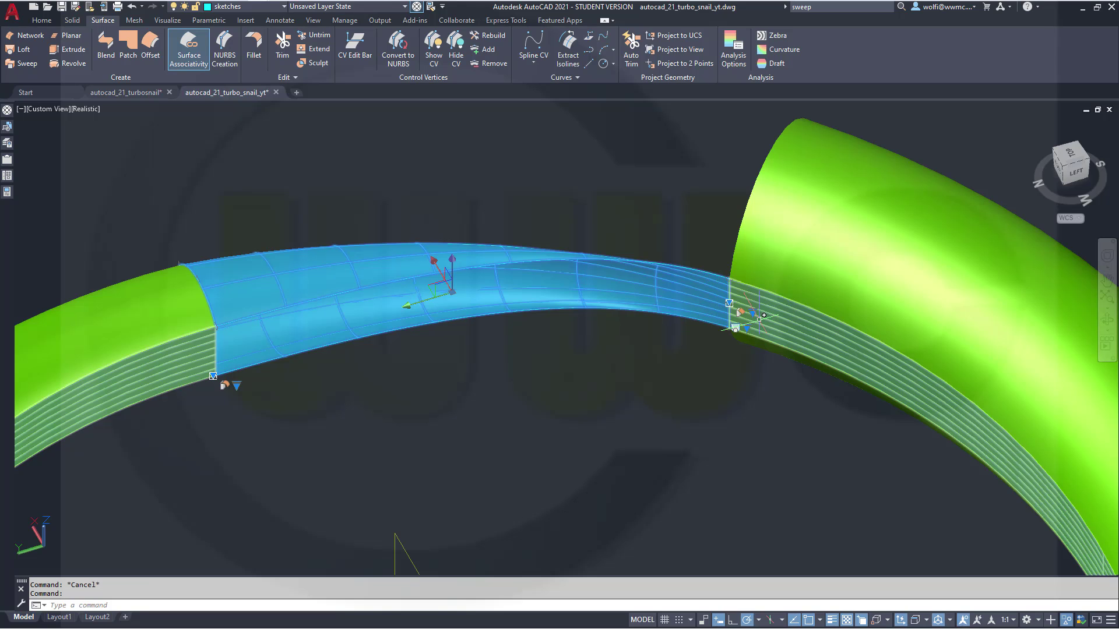
click(752, 312)
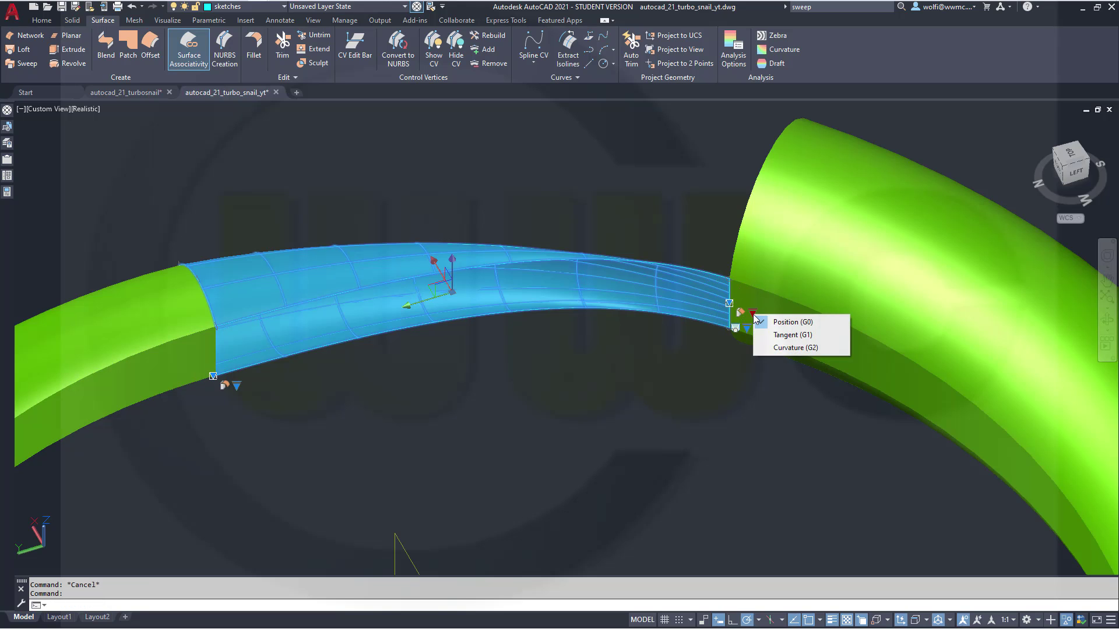
click(781, 331)
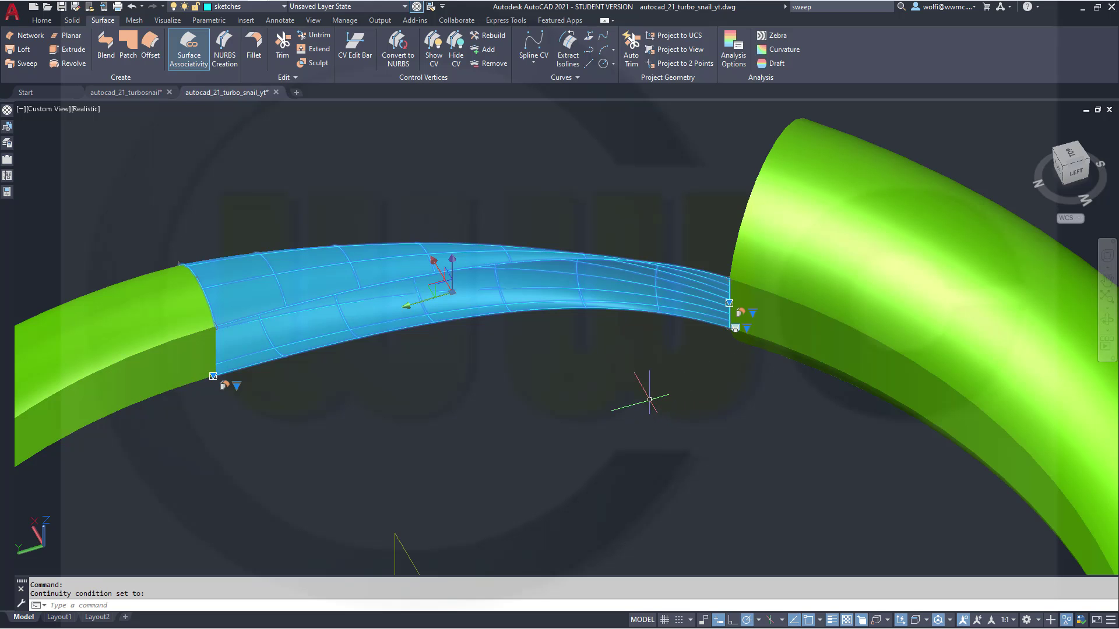
key(Escape)
Move the new connecting loft surface to the surfaces layer.
shift+middle_drag(513, 368, 474, 340)
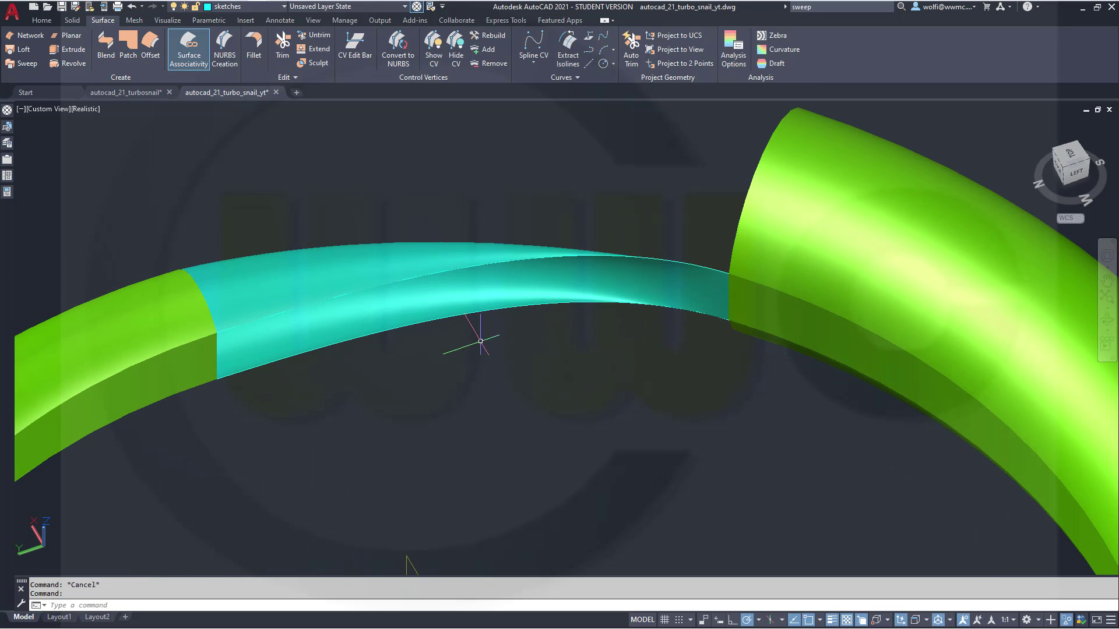
click(300, 272)
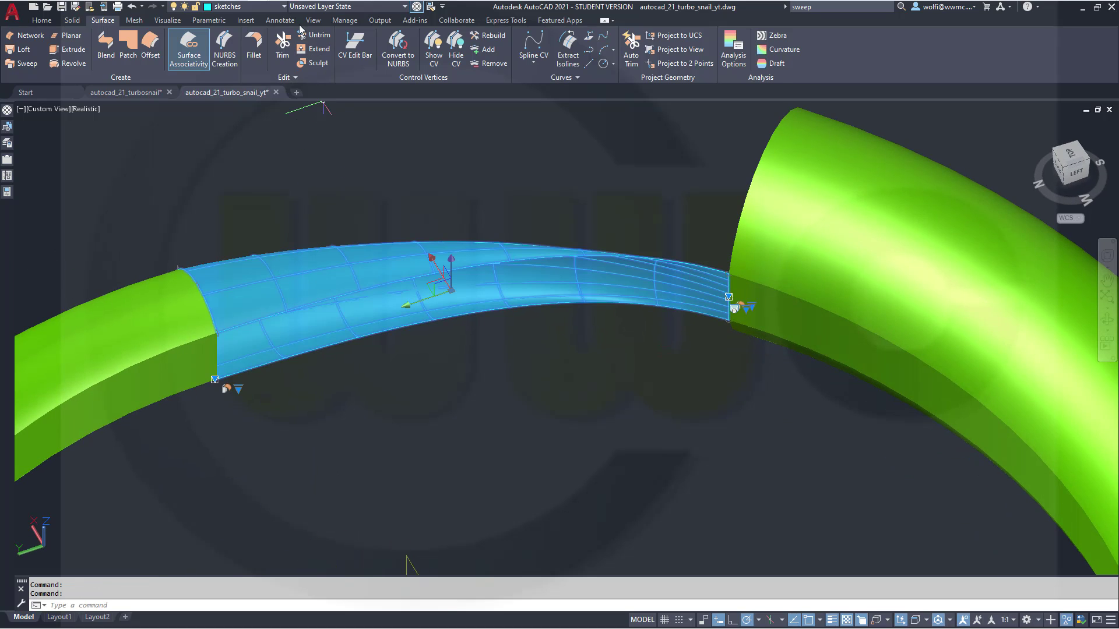
click(284, 7)
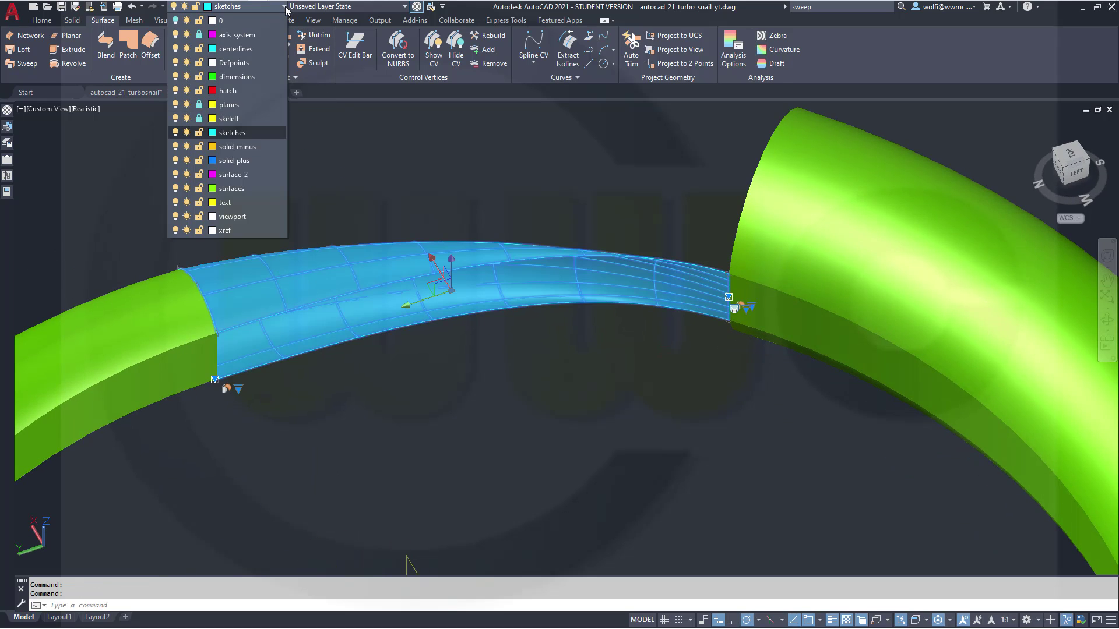
click(249, 188)
key(Escape)
key(Escape)
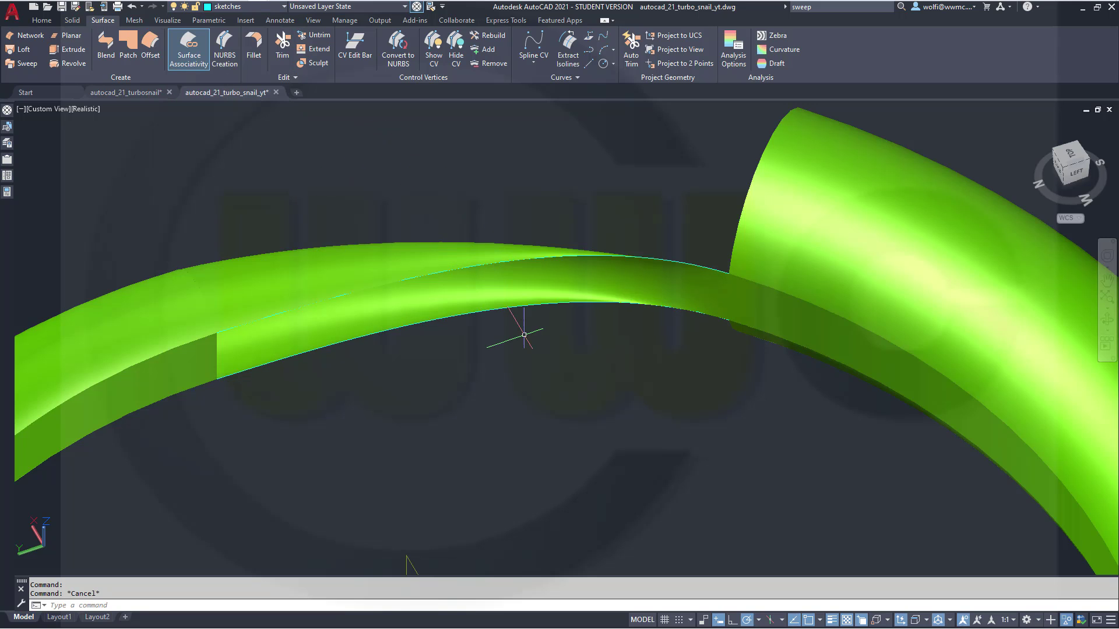
scroll(524, 334, up, 1)
scroll(545, 332, down, 2)
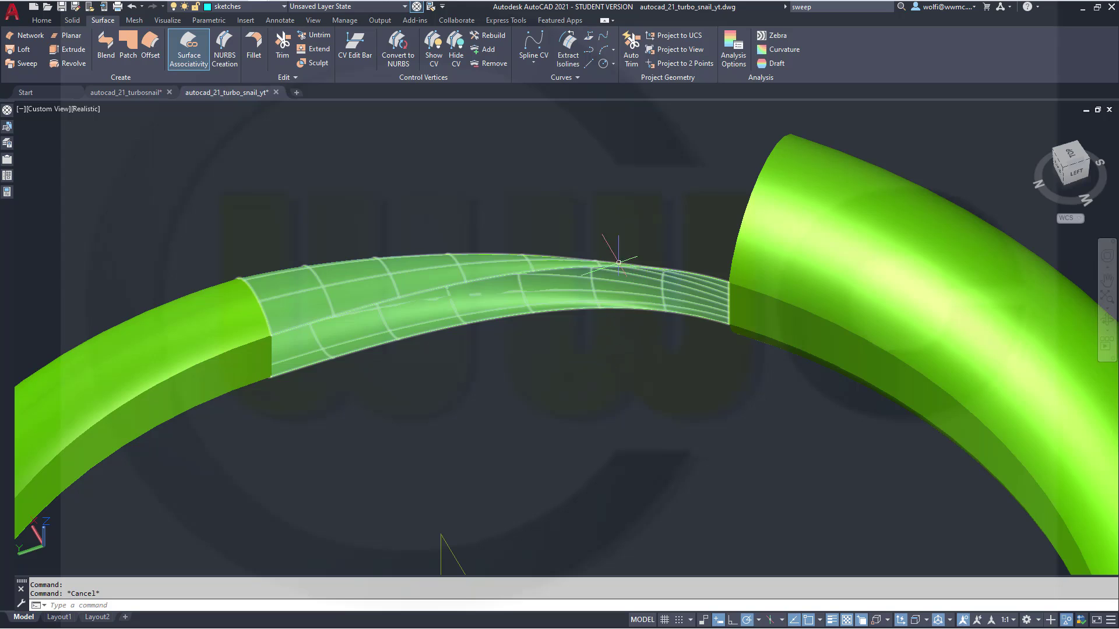
End the object isolation and move the magenta blend surface to layer 0.
click(1064, 618)
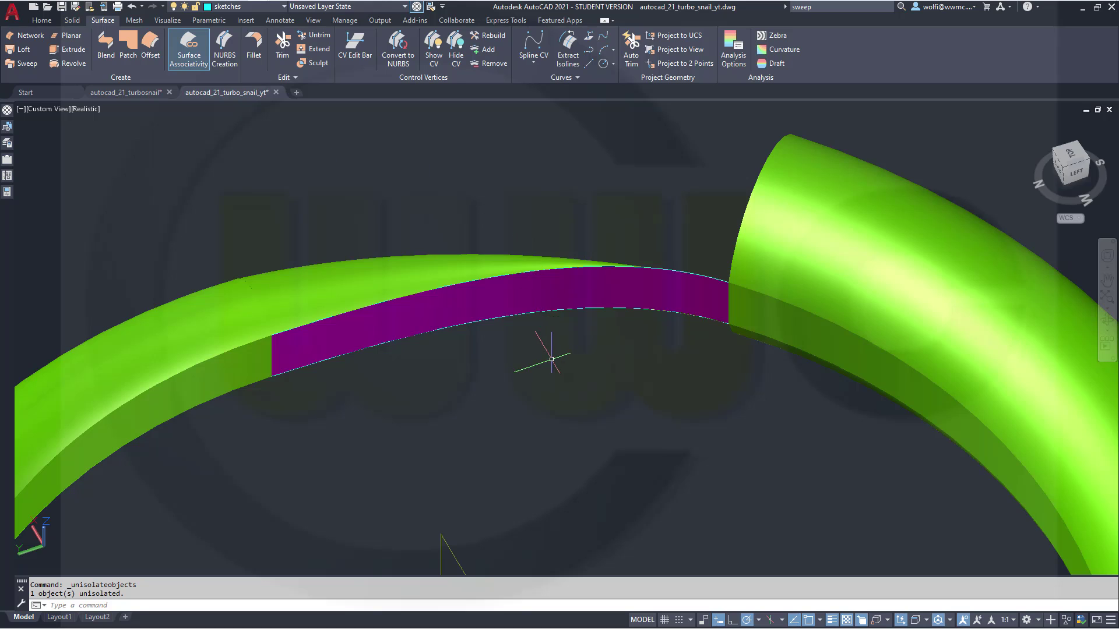
scroll(551, 360, down, 4)
scroll(536, 348, up, 1)
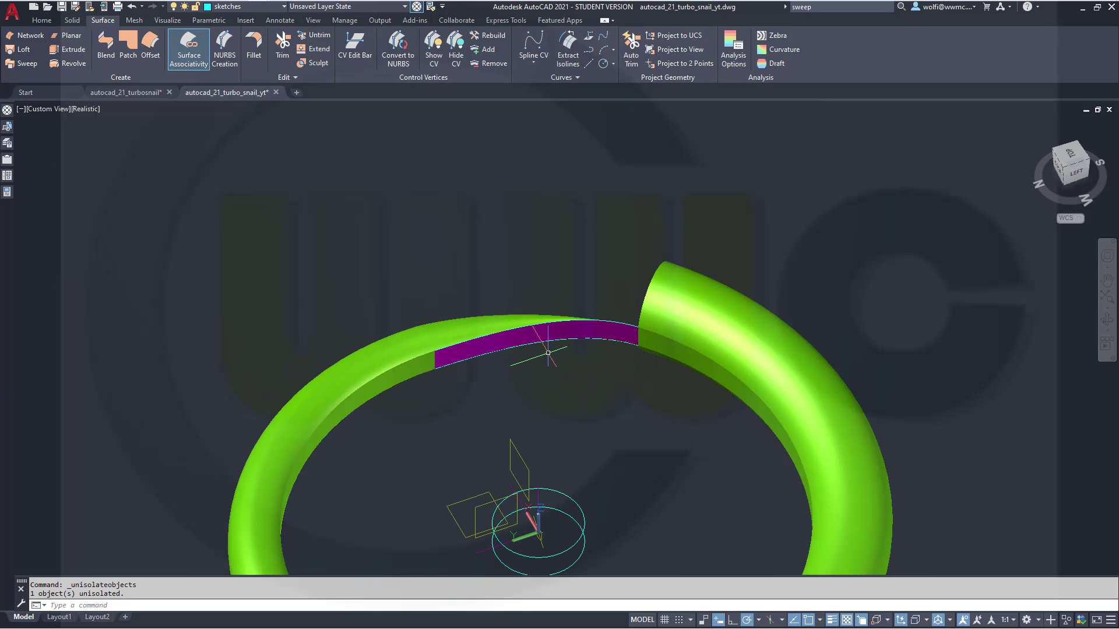
click(479, 348)
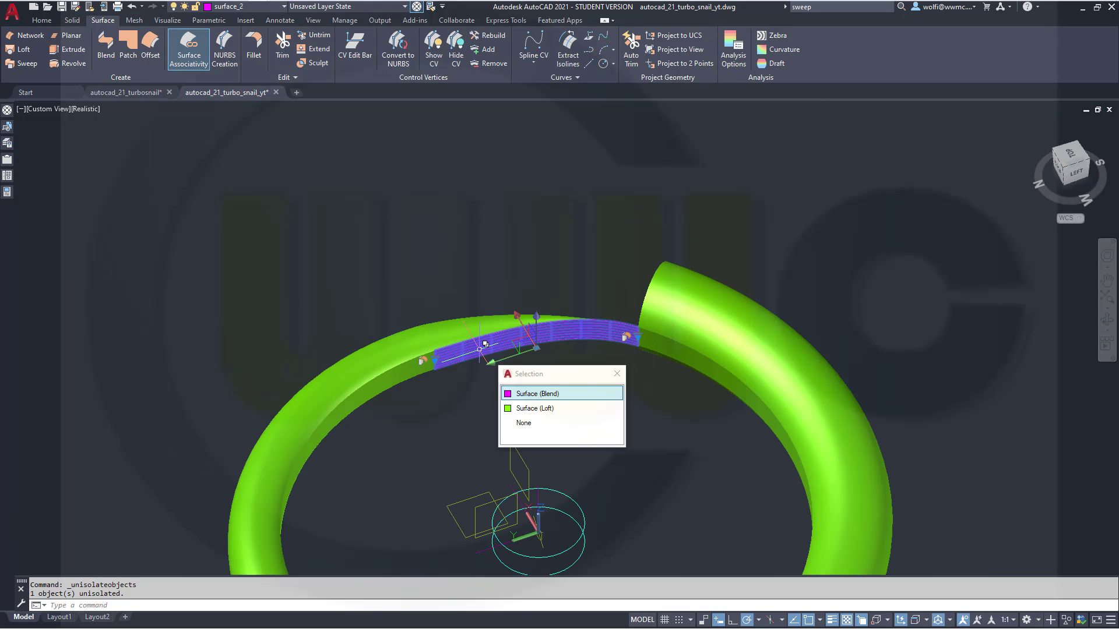
click(539, 396)
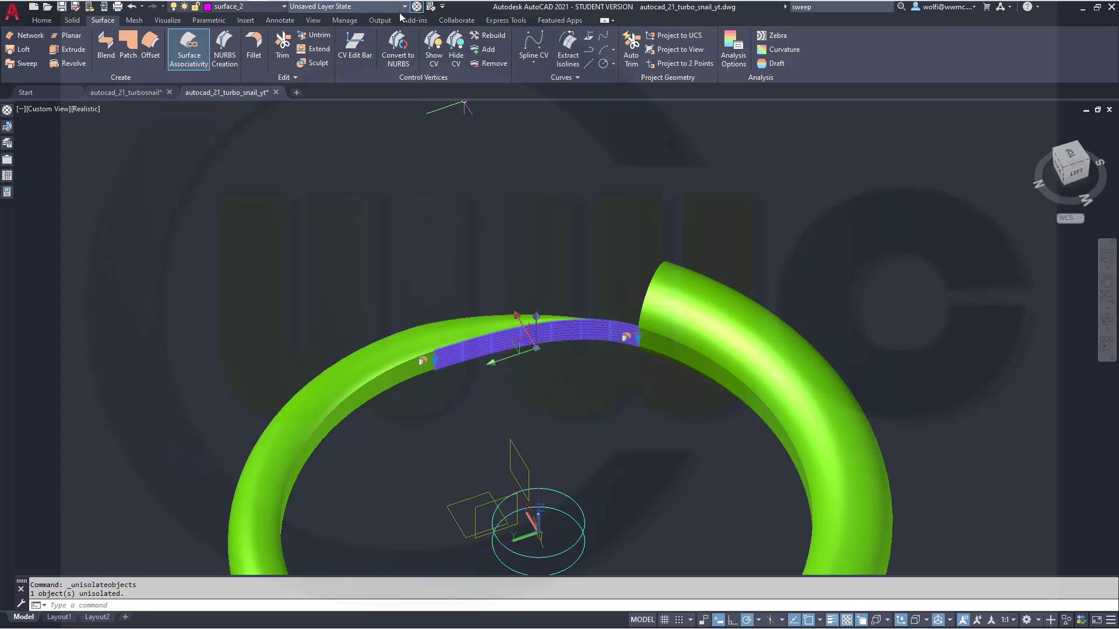
click(285, 11)
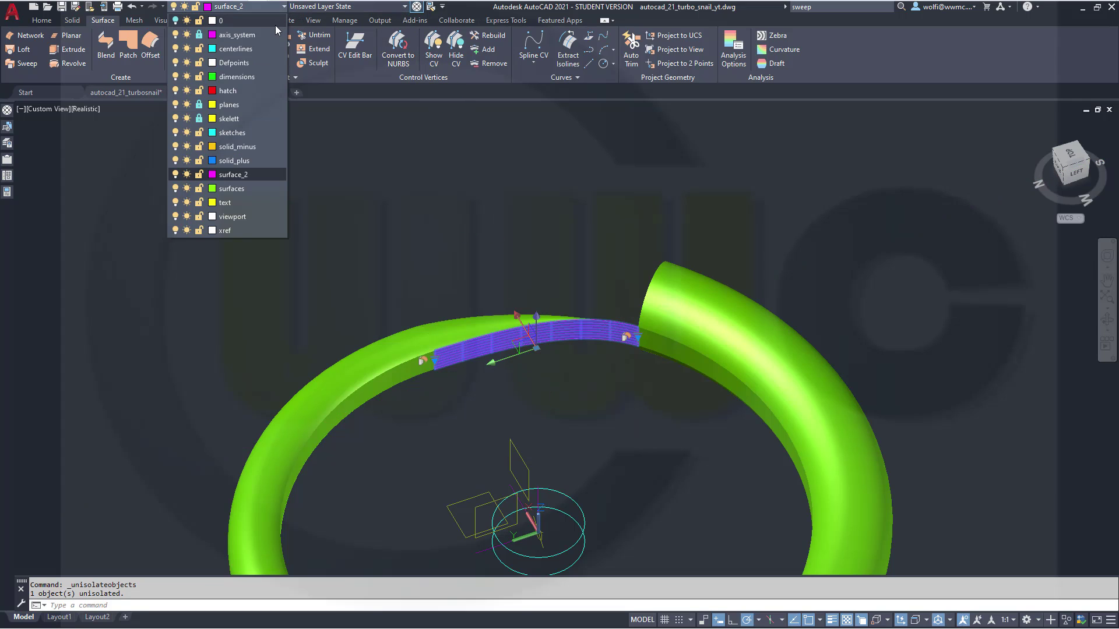
click(274, 25)
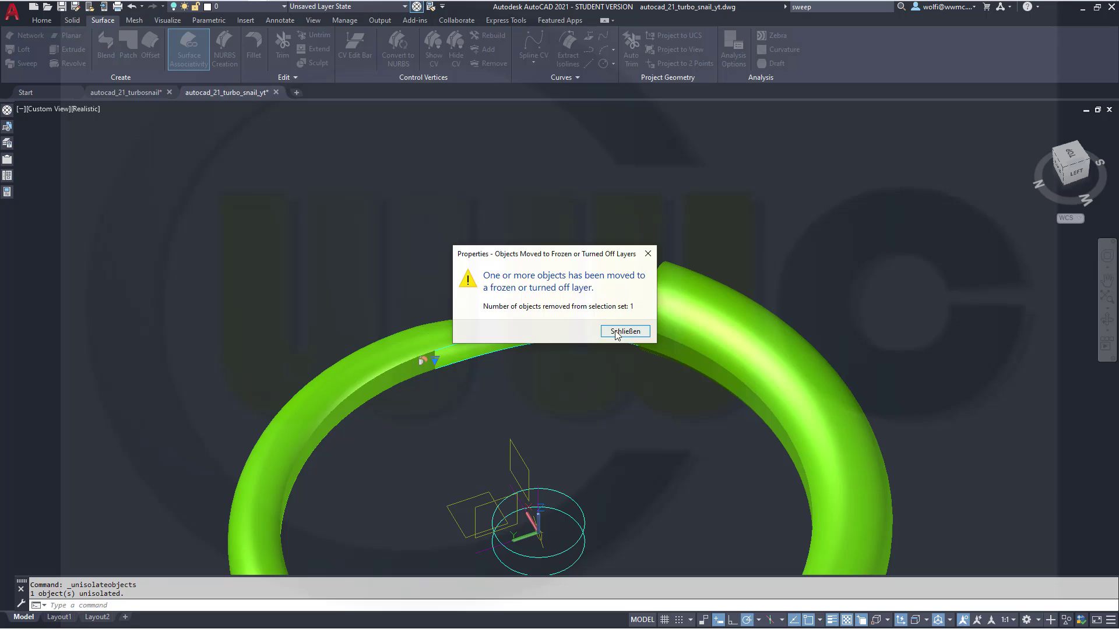
click(621, 332)
key(Escape)
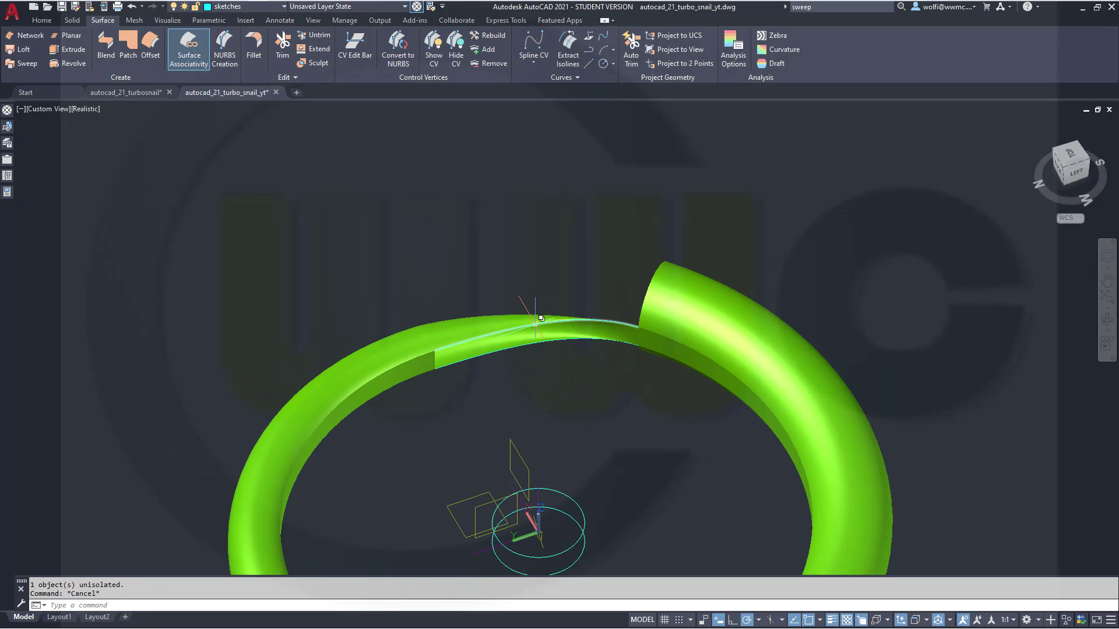
Move the two long guide splines along the connecting loft's edges to layer 0.
click(541, 318)
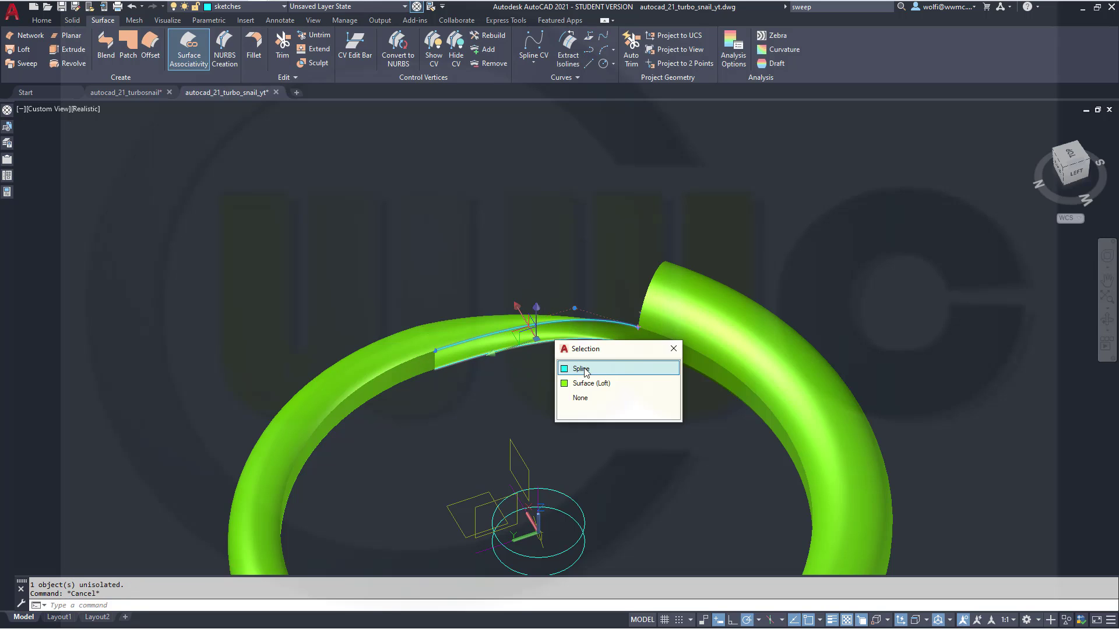
click(584, 372)
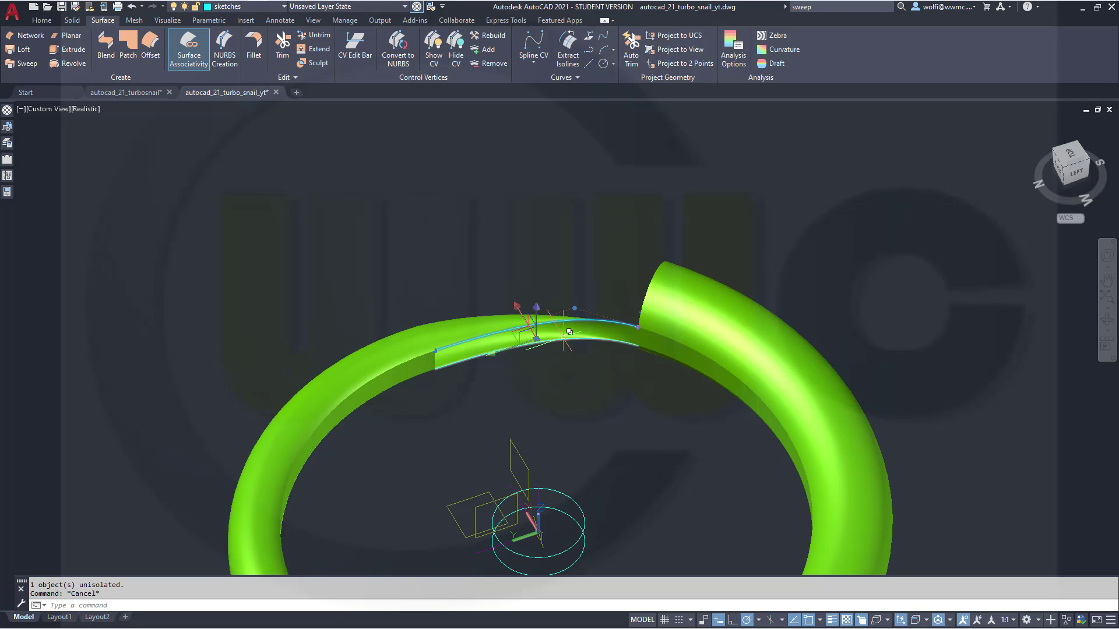
click(584, 348)
click(614, 382)
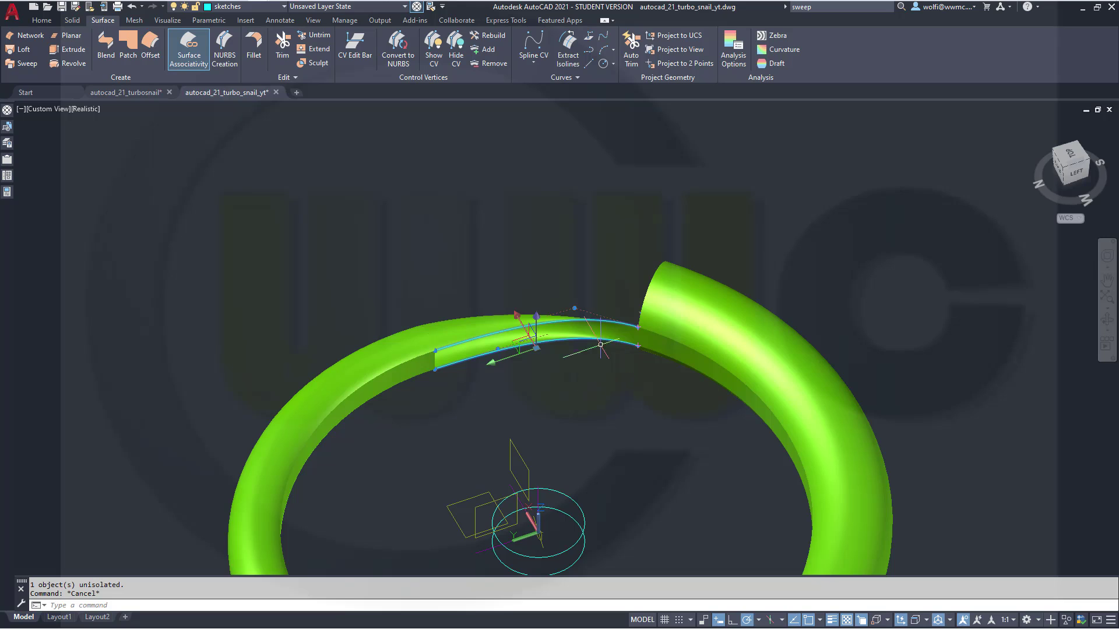
click(285, 6)
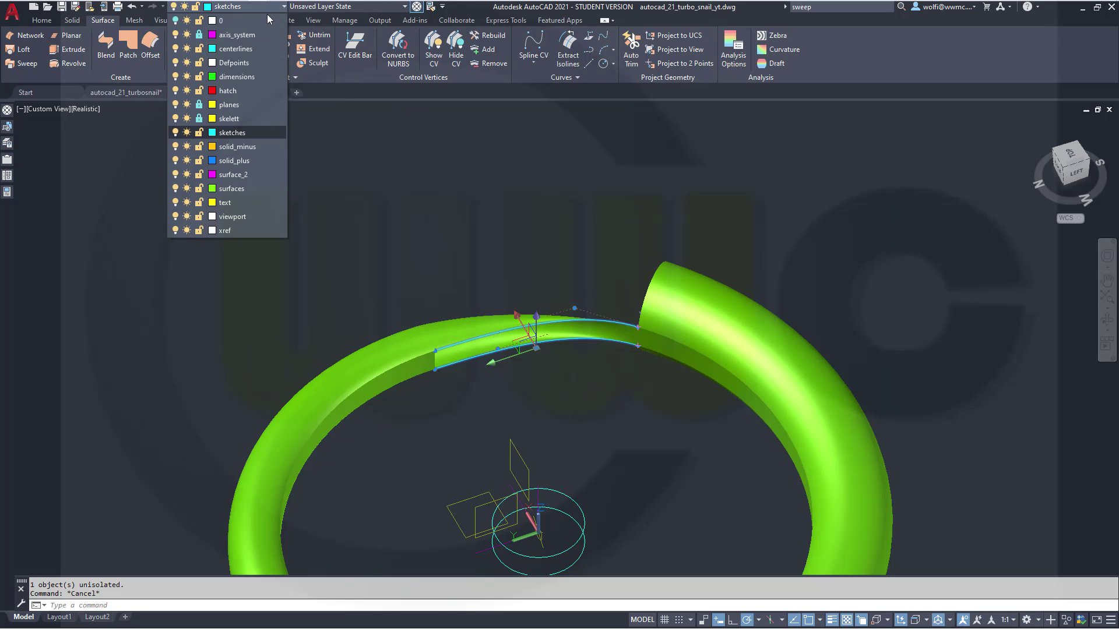
click(260, 18)
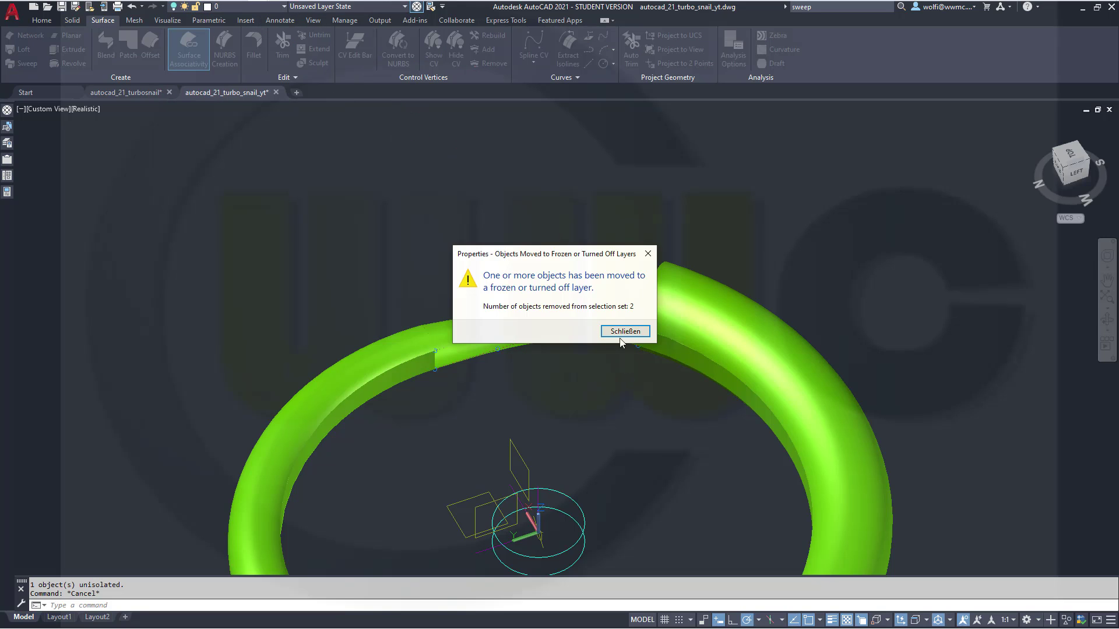
click(622, 333)
key(Escape)
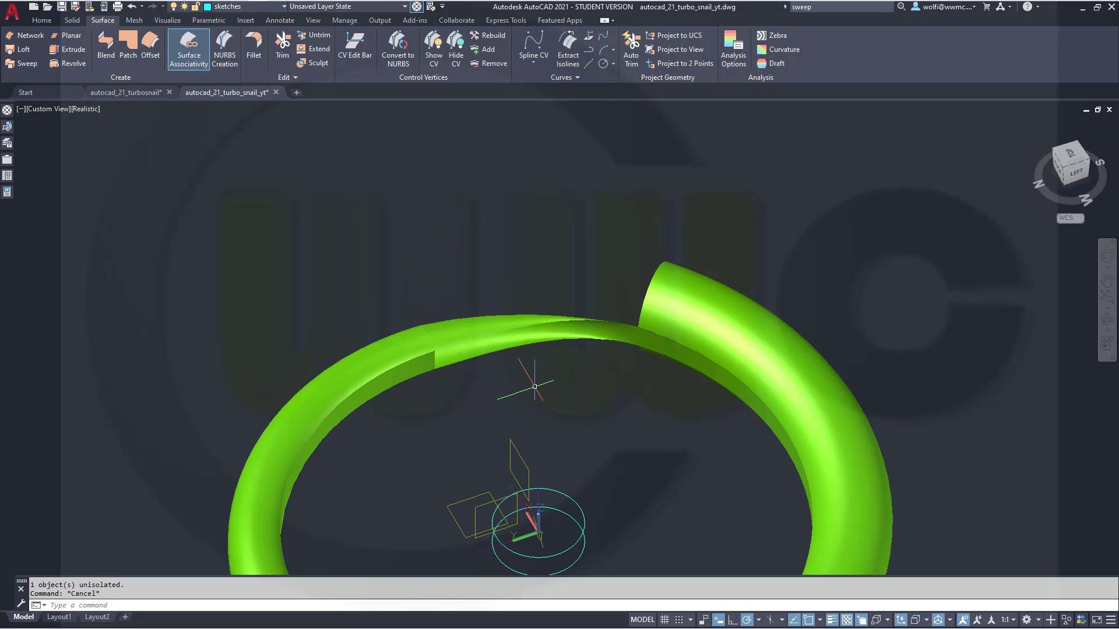
key(Escape)
In the top view, move the UCS origin outside the ring near the tube openings, about 210 units from the old origin.
scroll(534, 387, down, 1)
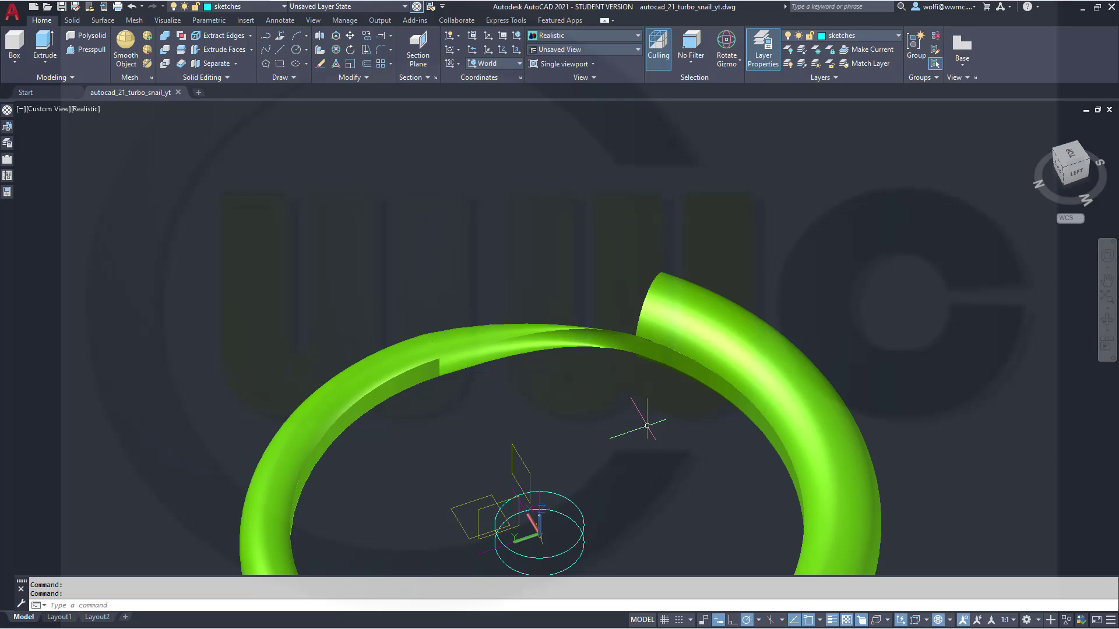
shift+middle_drag(647, 425, 484, 422)
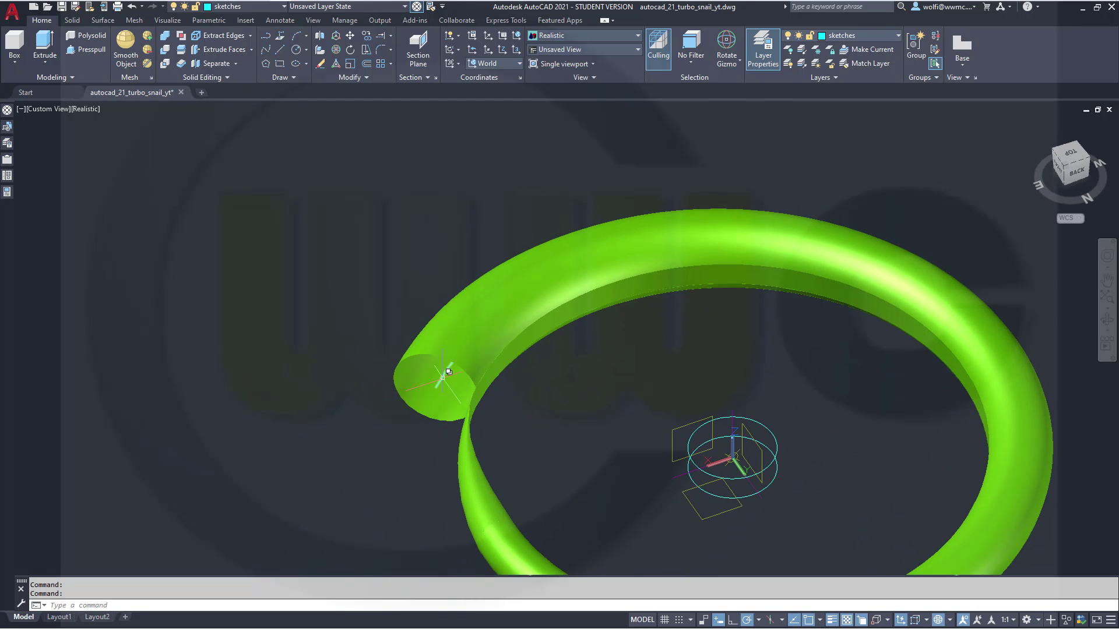
shift+middle_drag(750, 456, 638, 408)
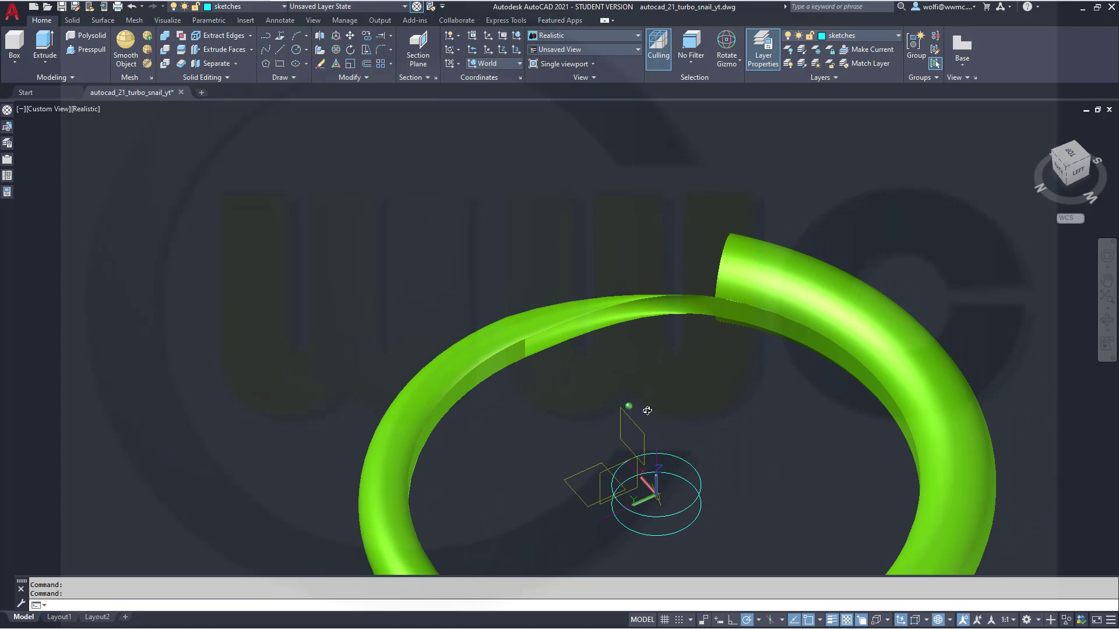
click(1072, 157)
scroll(532, 311, up, 4)
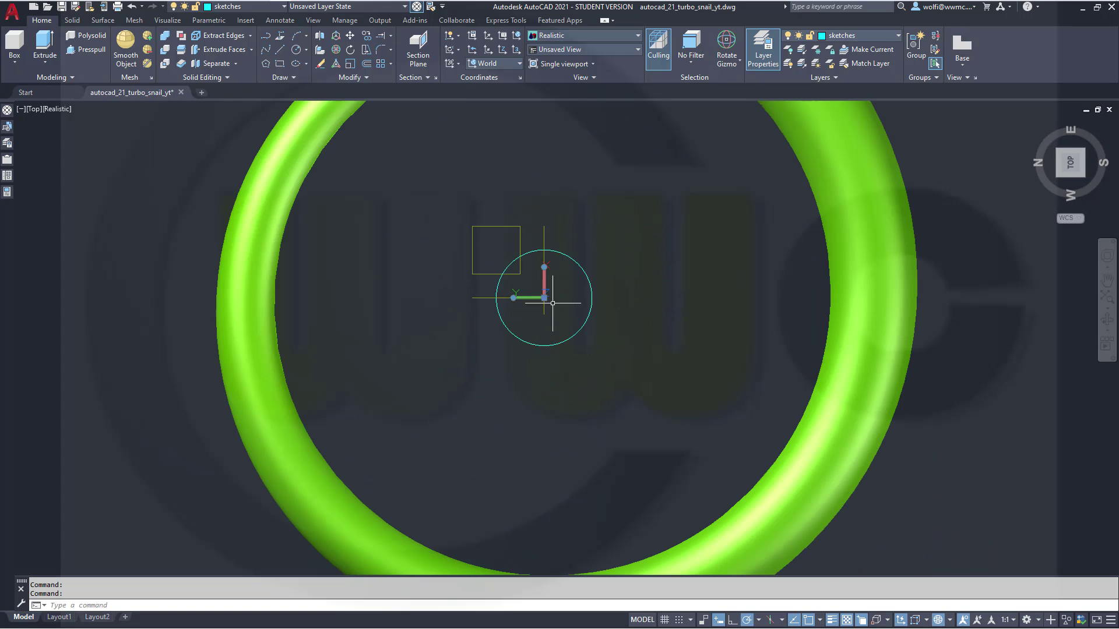
click(544, 298)
scroll(624, 258, down, 3)
middle_drag(663, 212, 576, 409)
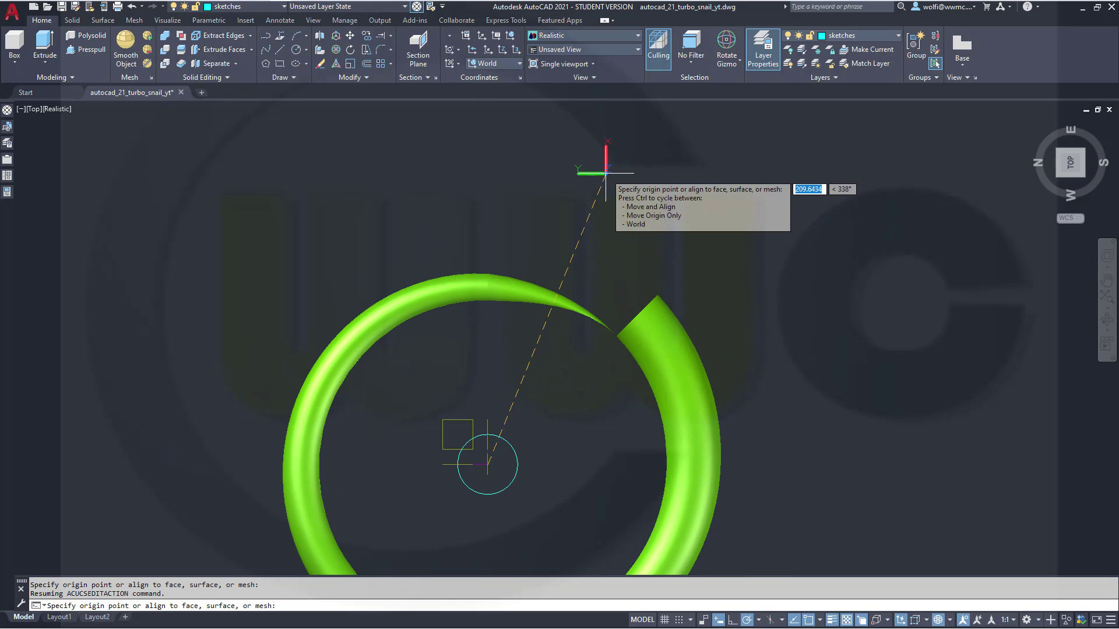
click(606, 173)
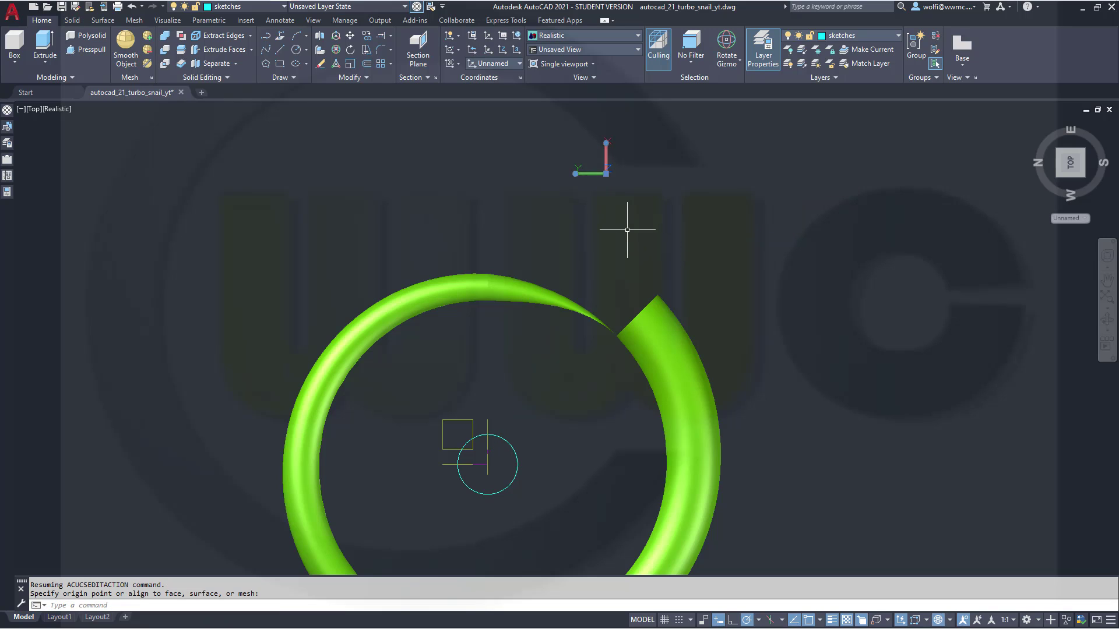
Point the UCS Y axis at the central circle's centre, and rotate the UCS around its X axis so the XY plane stands vertical.
click(575, 173)
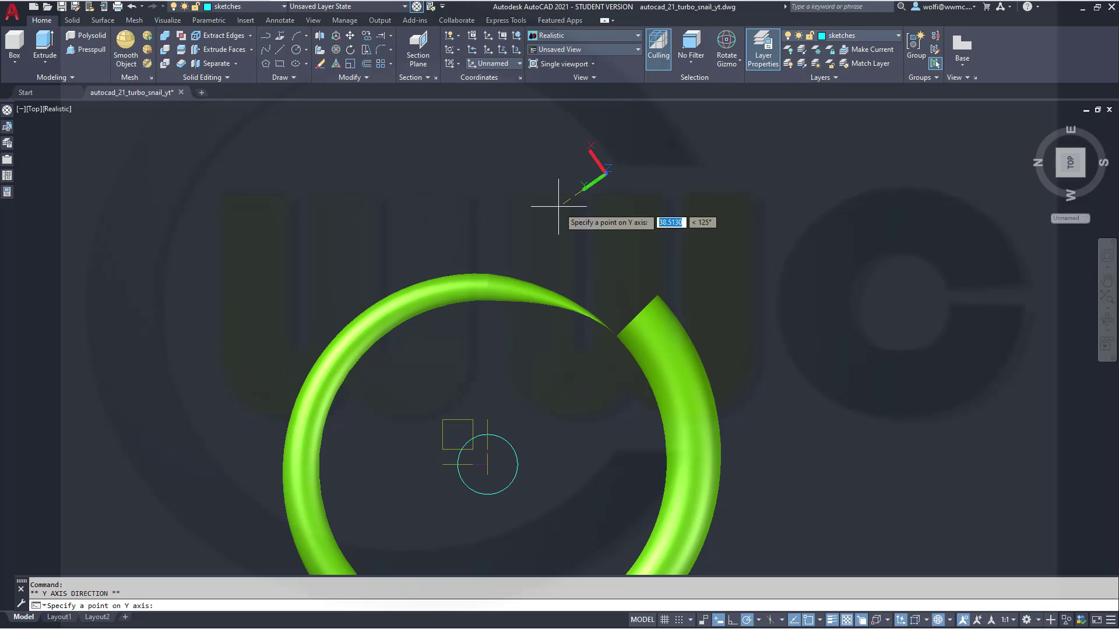
click(505, 444)
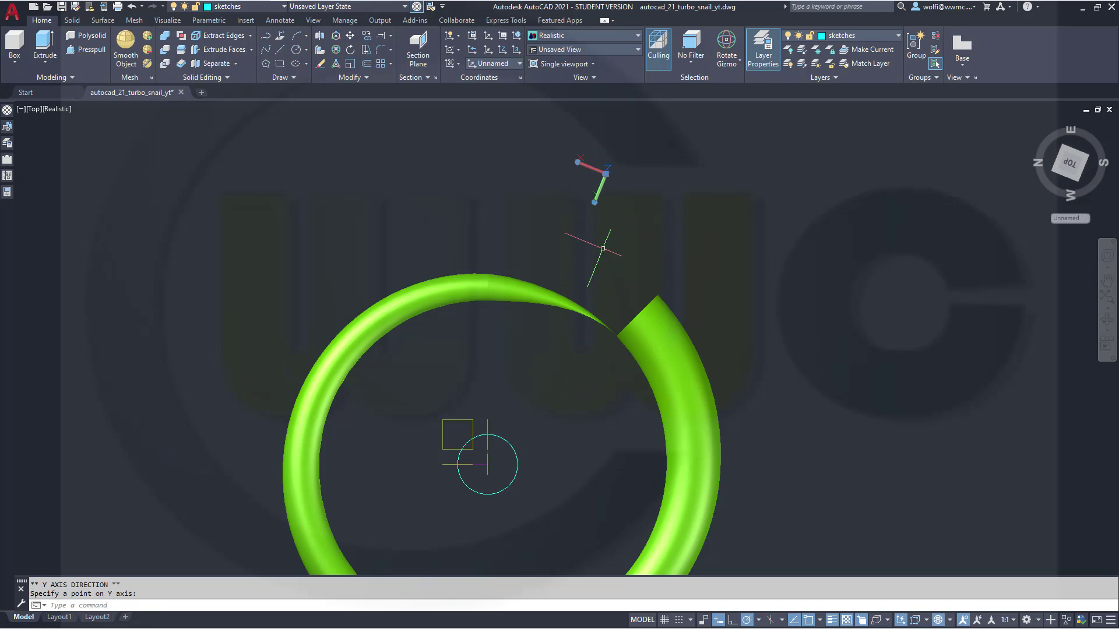
mouse_move(597, 196)
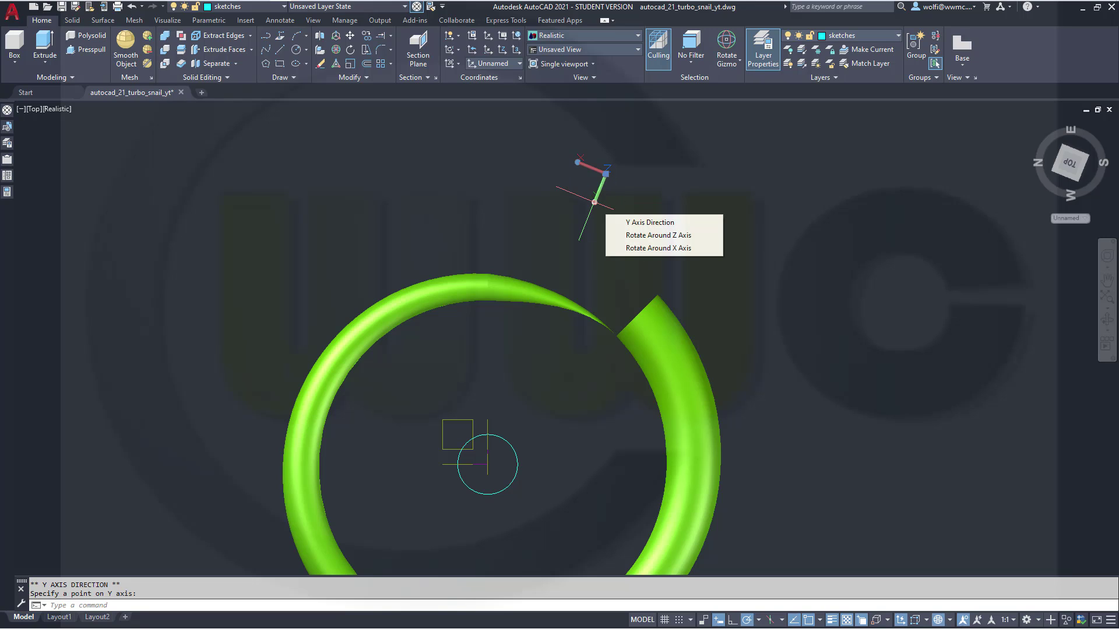
click(633, 248)
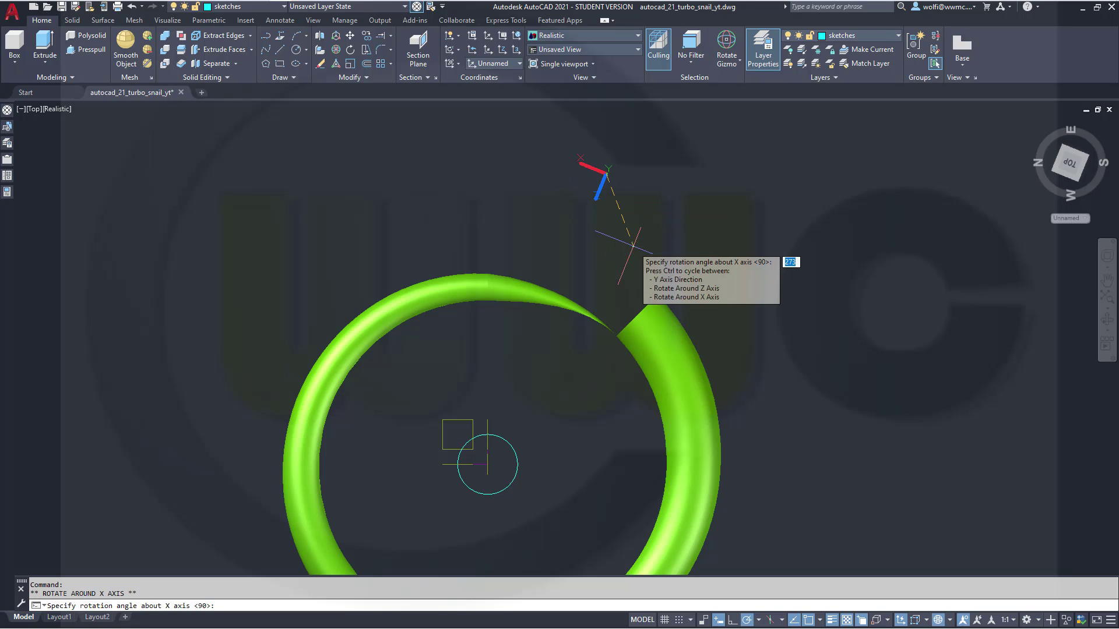
click(633, 246)
key(Escape)
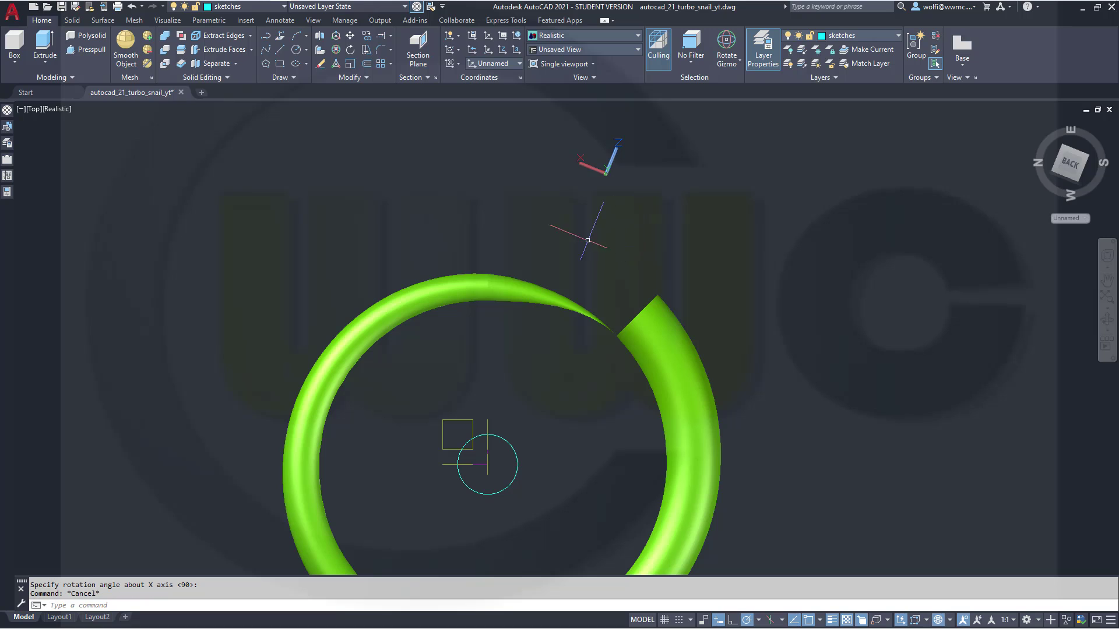
Draw a circle of radius 30 centred on the new UCS origin at 0,0.
shift+middle_drag(565, 236, 612, 219)
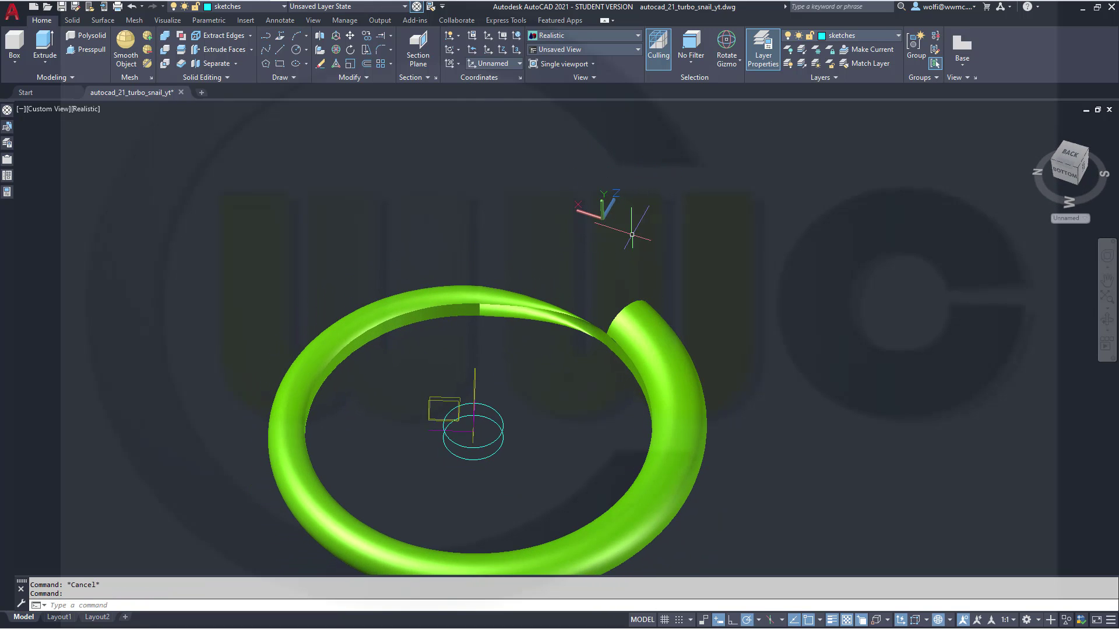
click(296, 49)
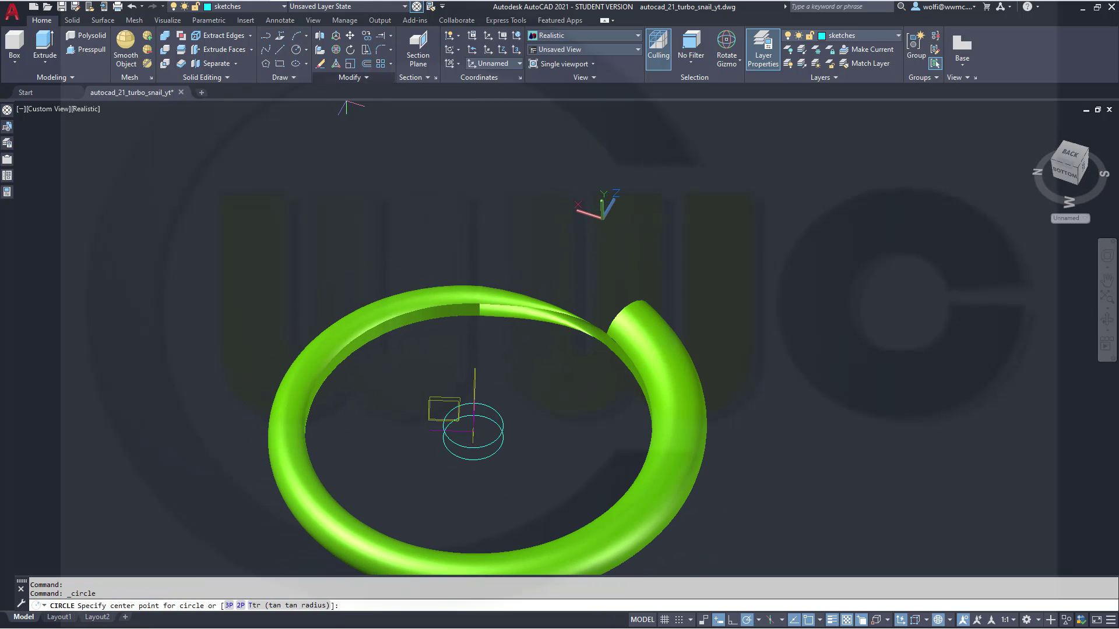
text(0,0)
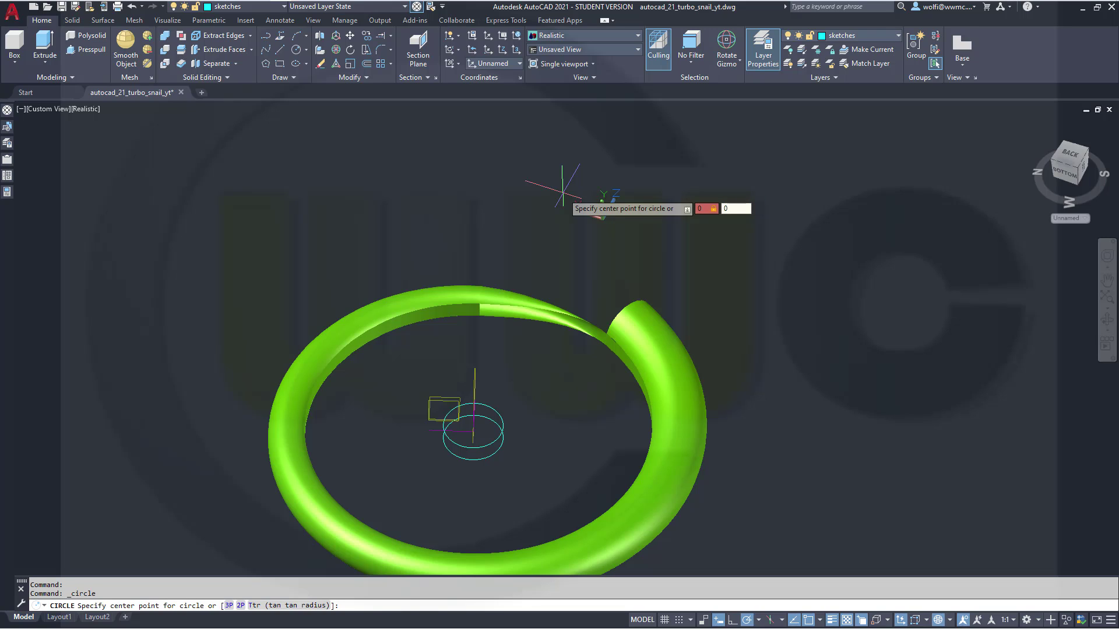
key(Return)
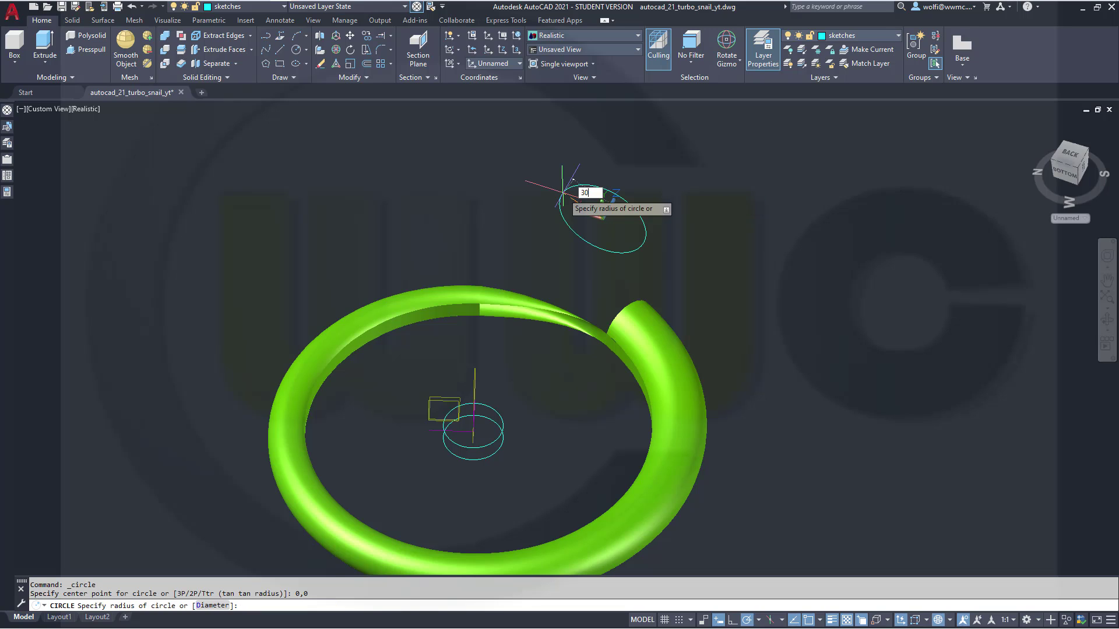
text(30)
key(Return)
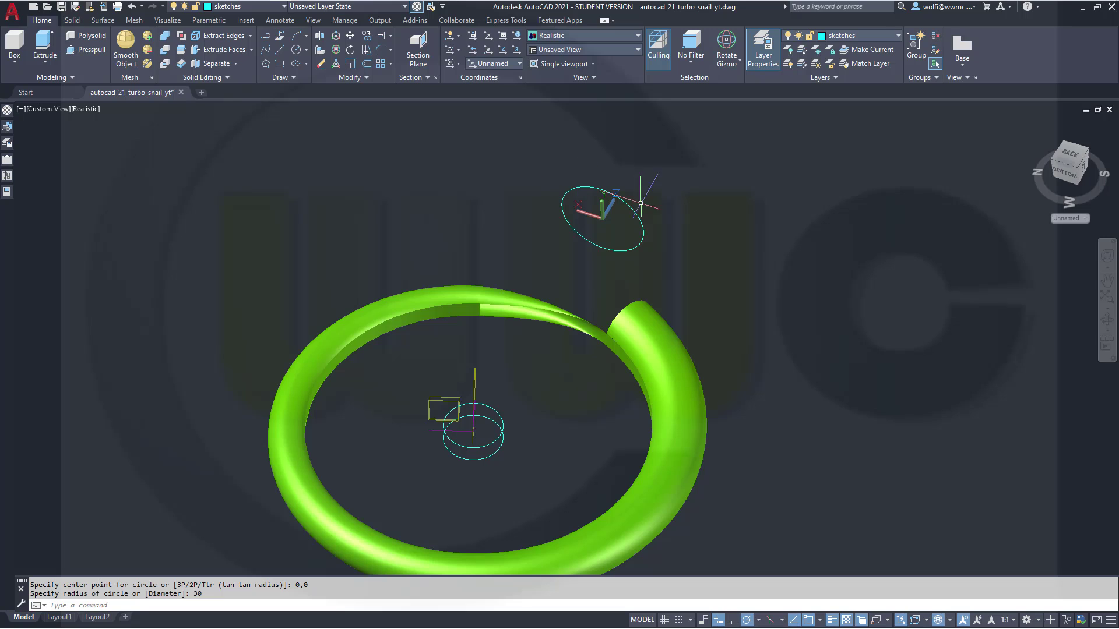
key(Escape)
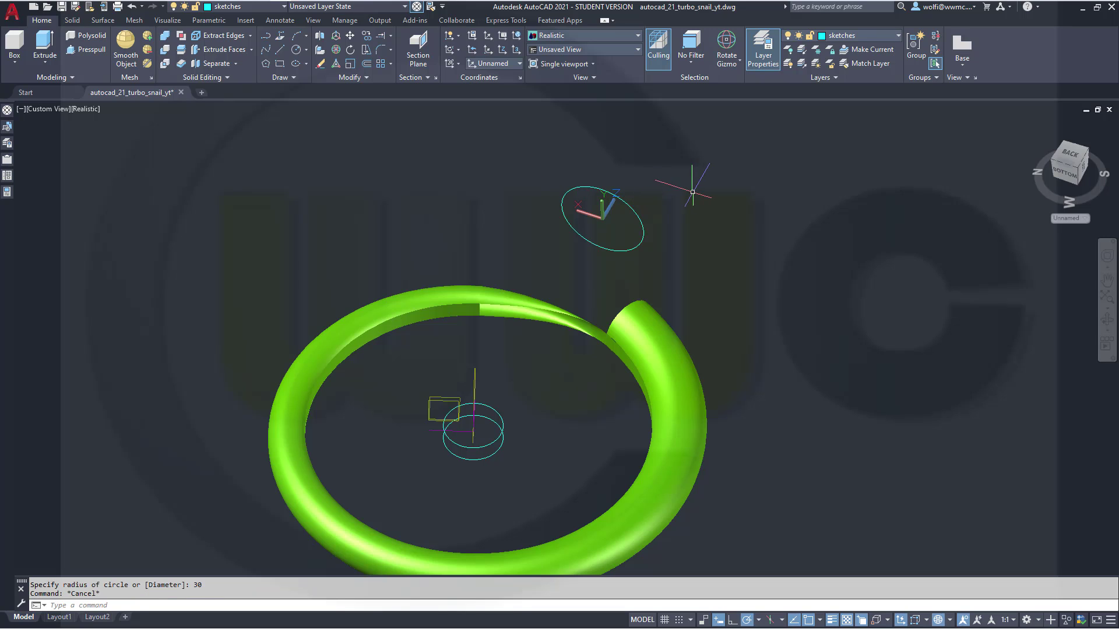
key(ctrl+z)
key(ctrl+z)
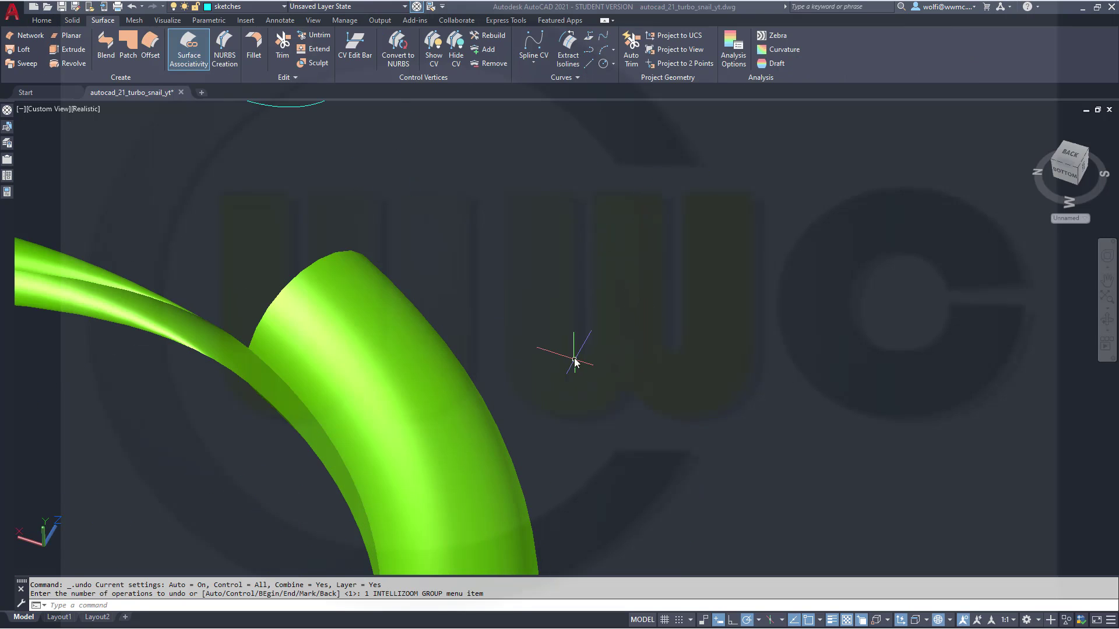
key(ctrl+z)
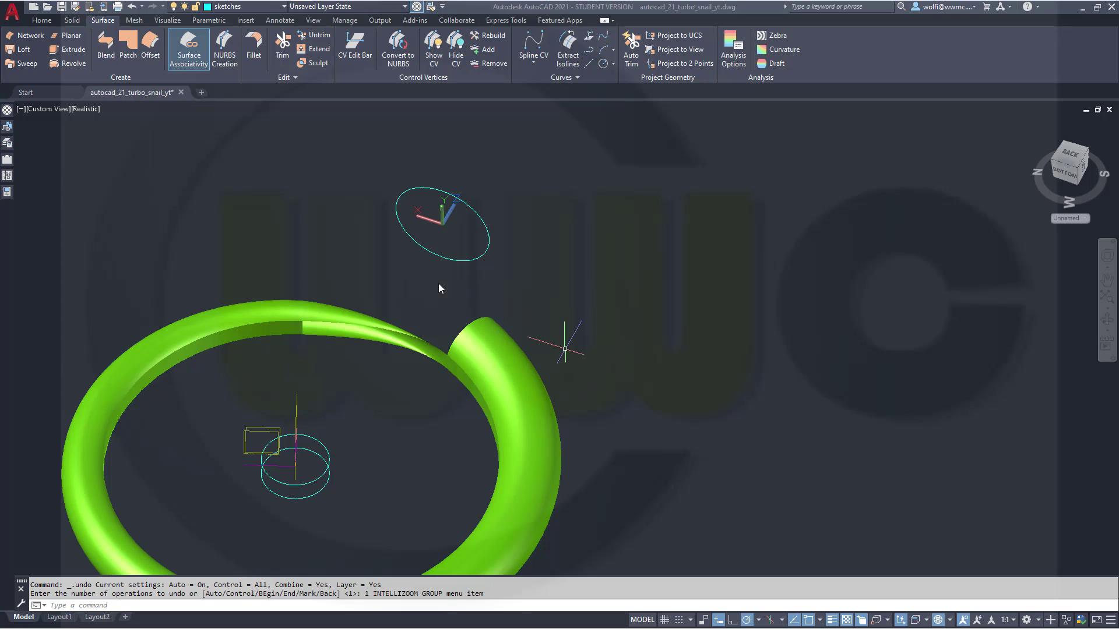
middle_drag(421, 270, 512, 294)
scroll(526, 345, up, 5)
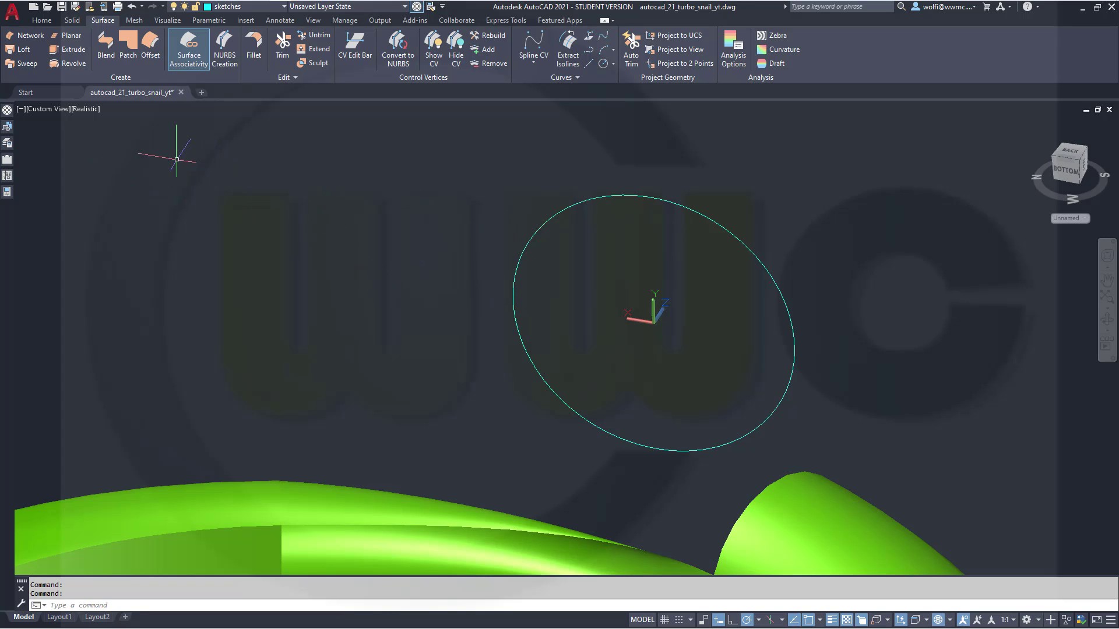
right_click(147, 142)
key(Escape)
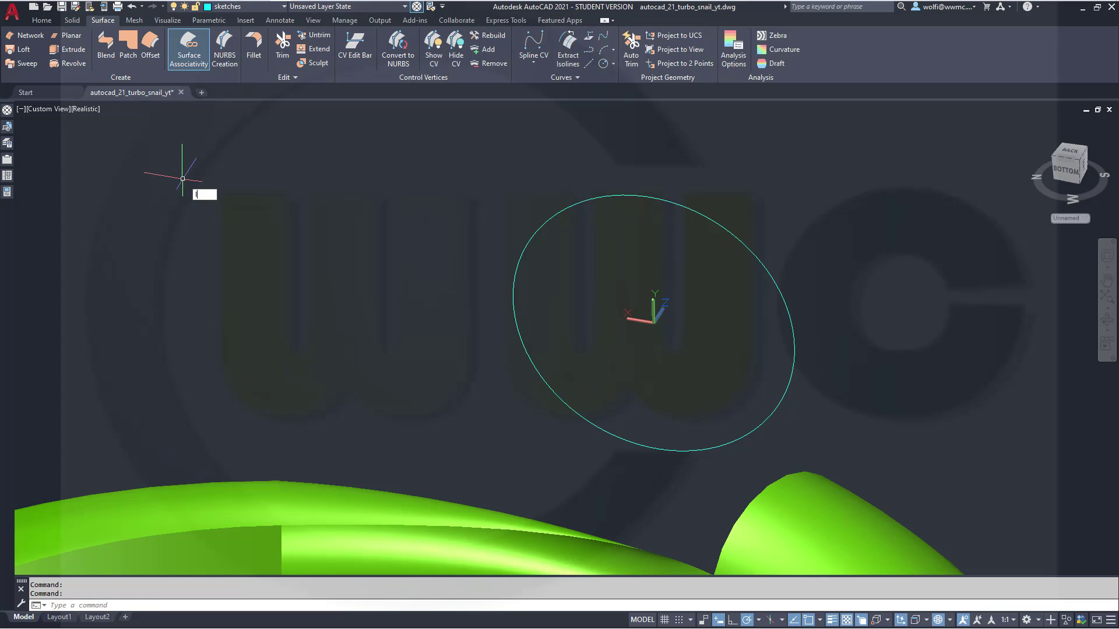
Draw a line from 0,0 along the UCS X axis, ending beyond the circle's edge, about 40 units long.
text(l)
key(Return)
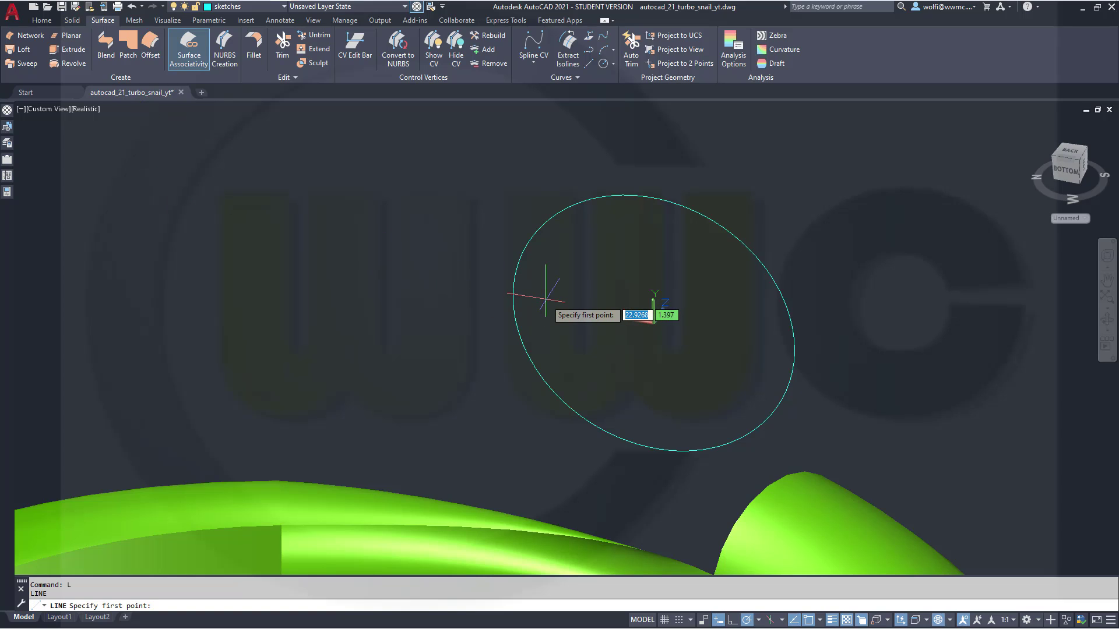
text(0,0)
key(Return)
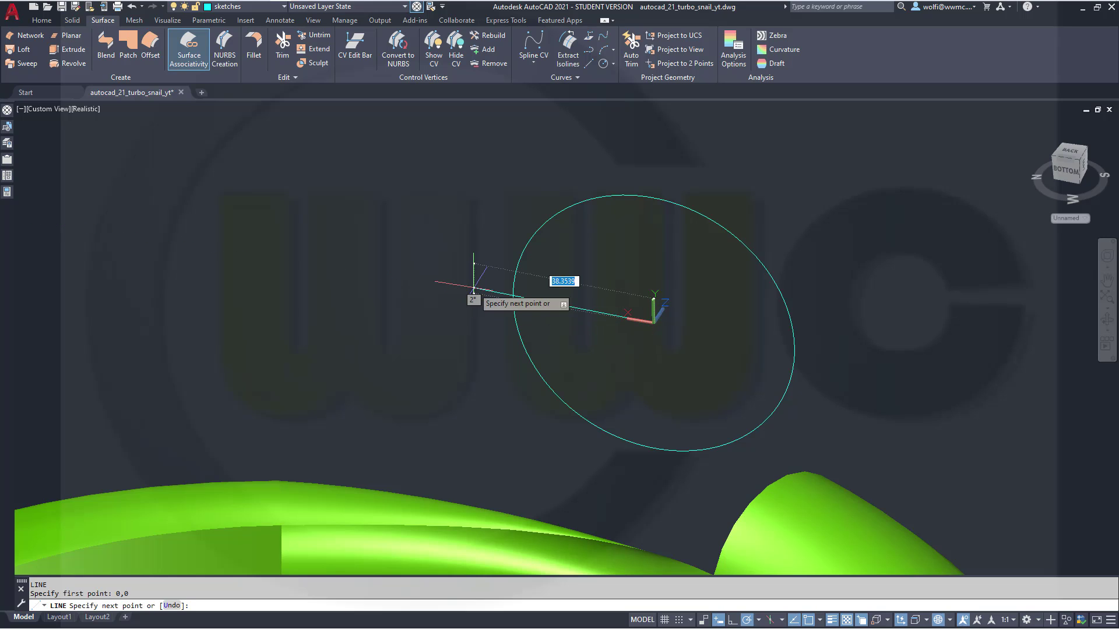
click(464, 291)
key(Escape)
key(Escape)
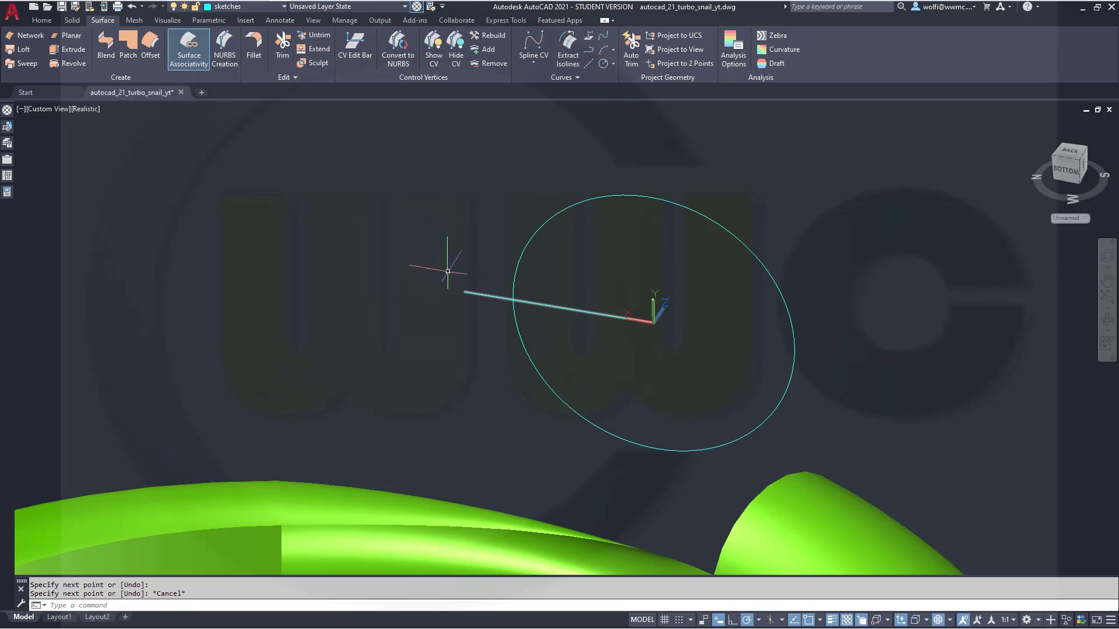
Offset the line by 14 to both sides to create two parallel lines crossing the circle.
click(42, 21)
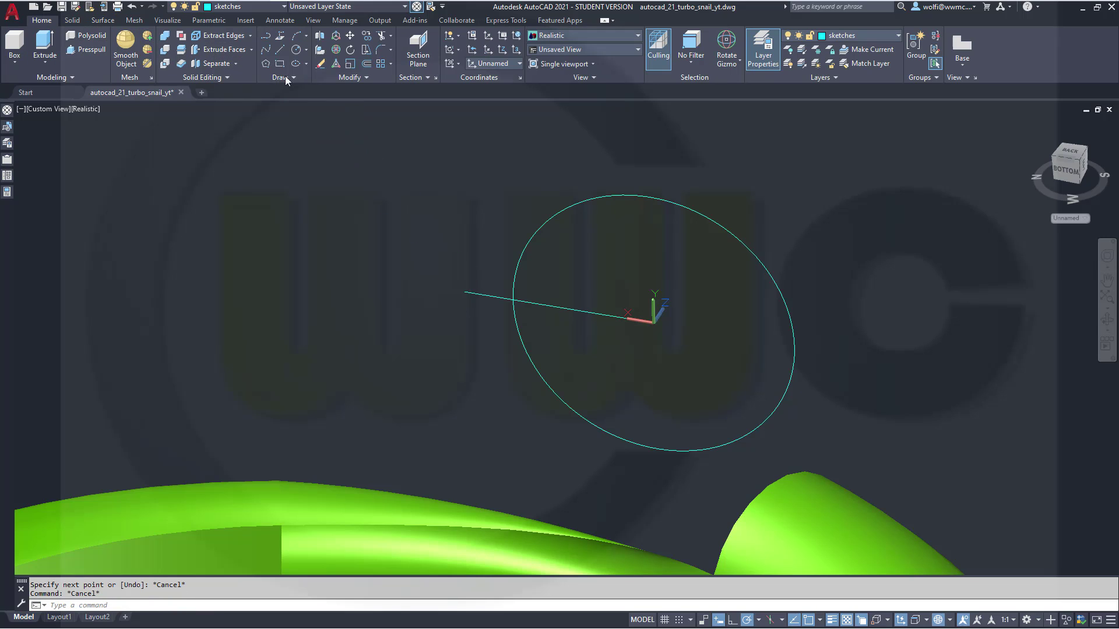
click(367, 64)
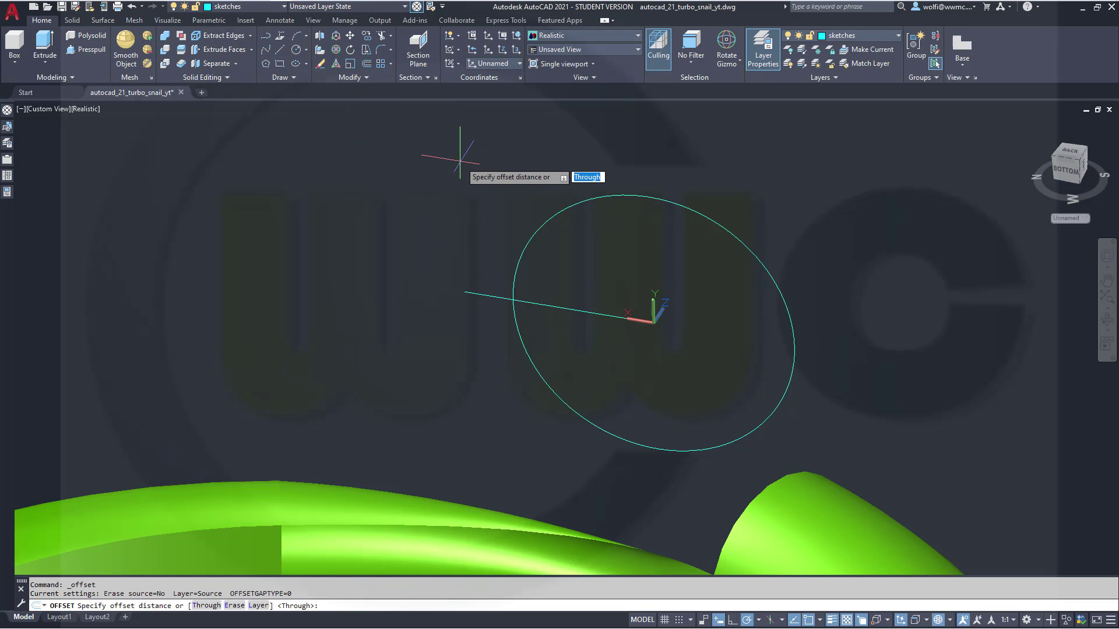
key(Return)
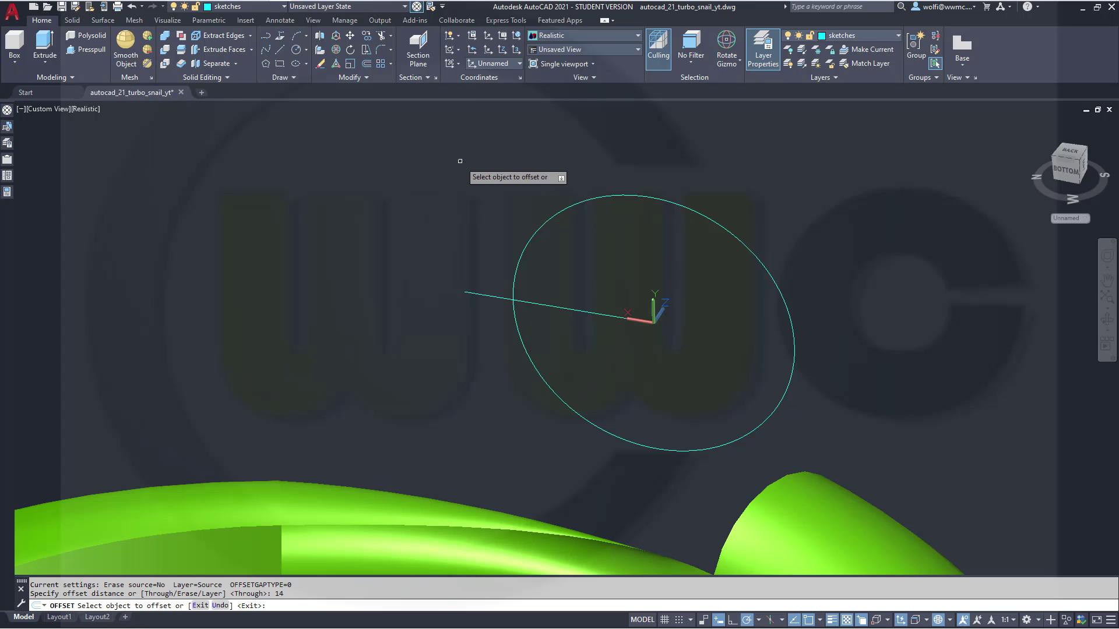
click(494, 296)
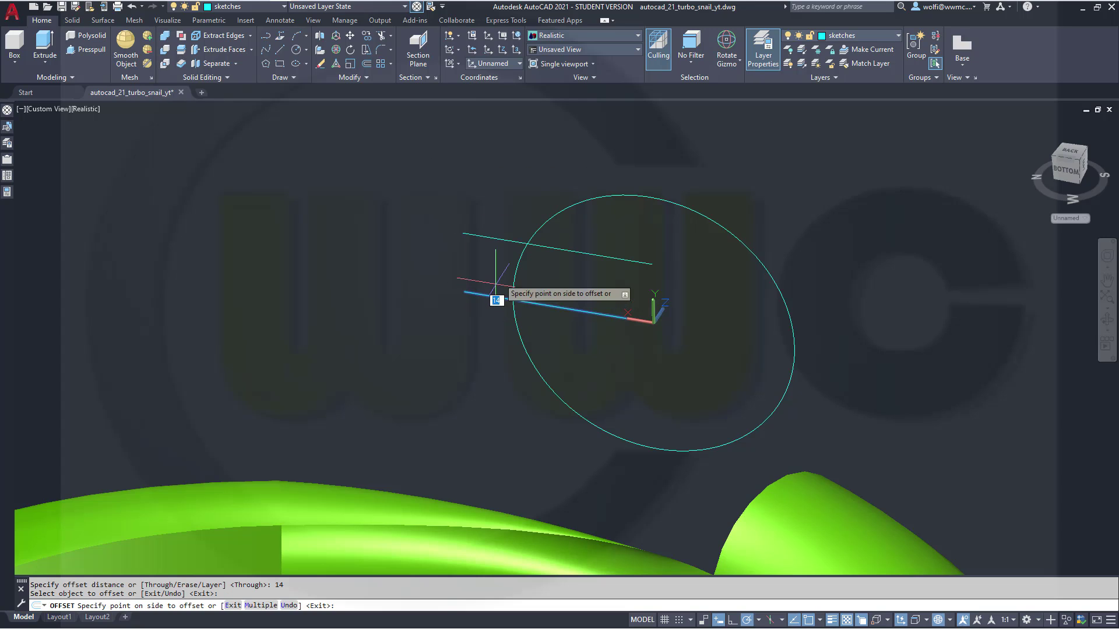
click(507, 257)
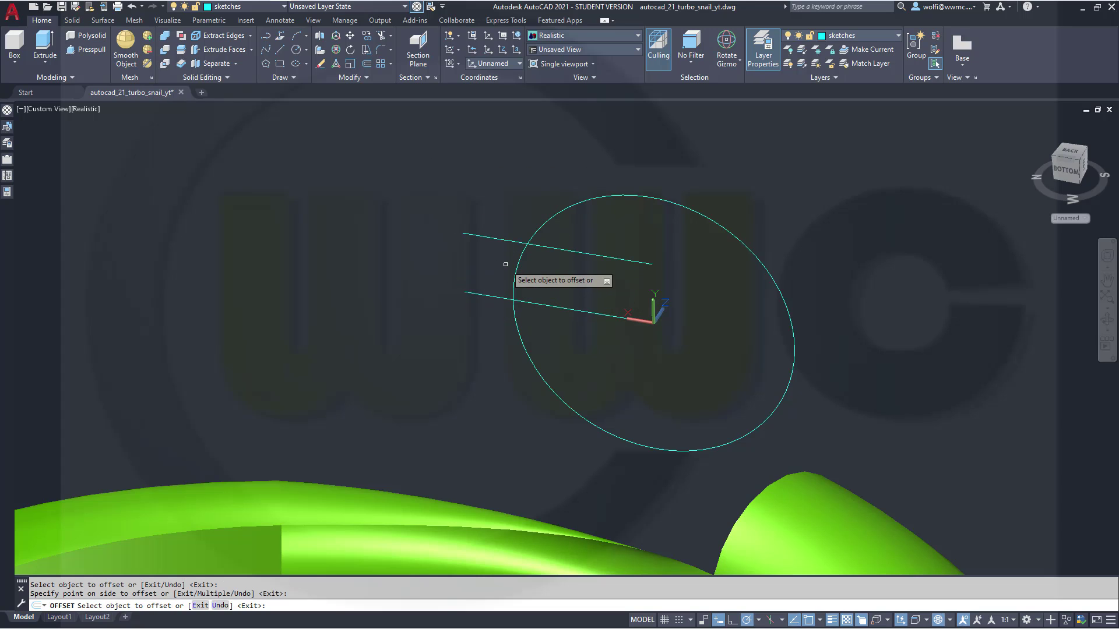
click(500, 300)
click(492, 361)
key(Escape)
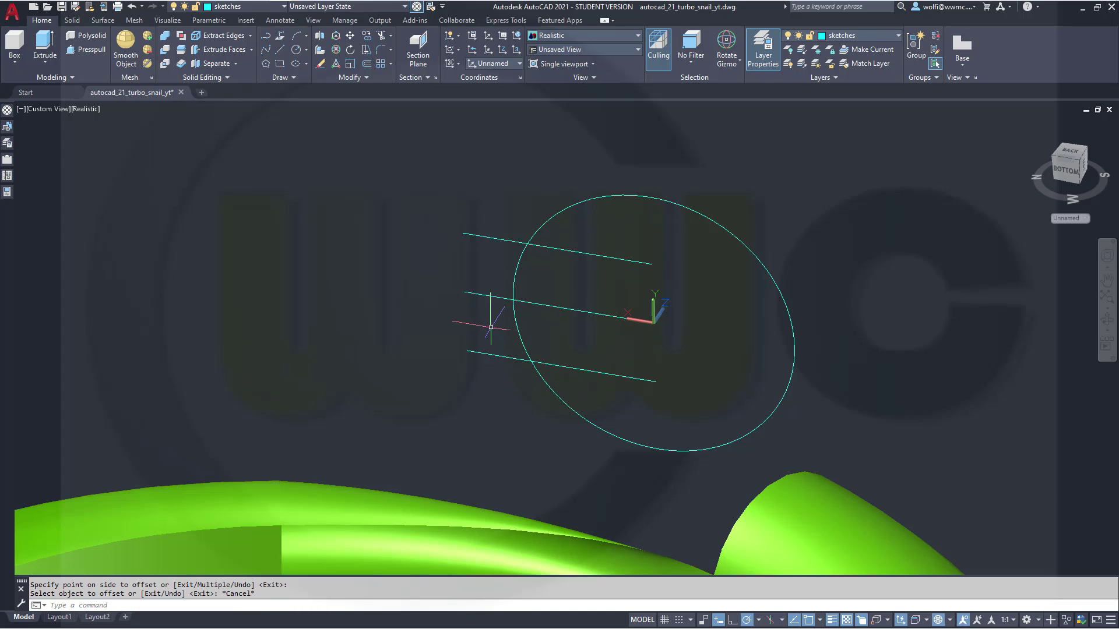
Delete the middle line that starts at the UCS origin, between the two offset lines.
click(472, 293)
click(455, 283)
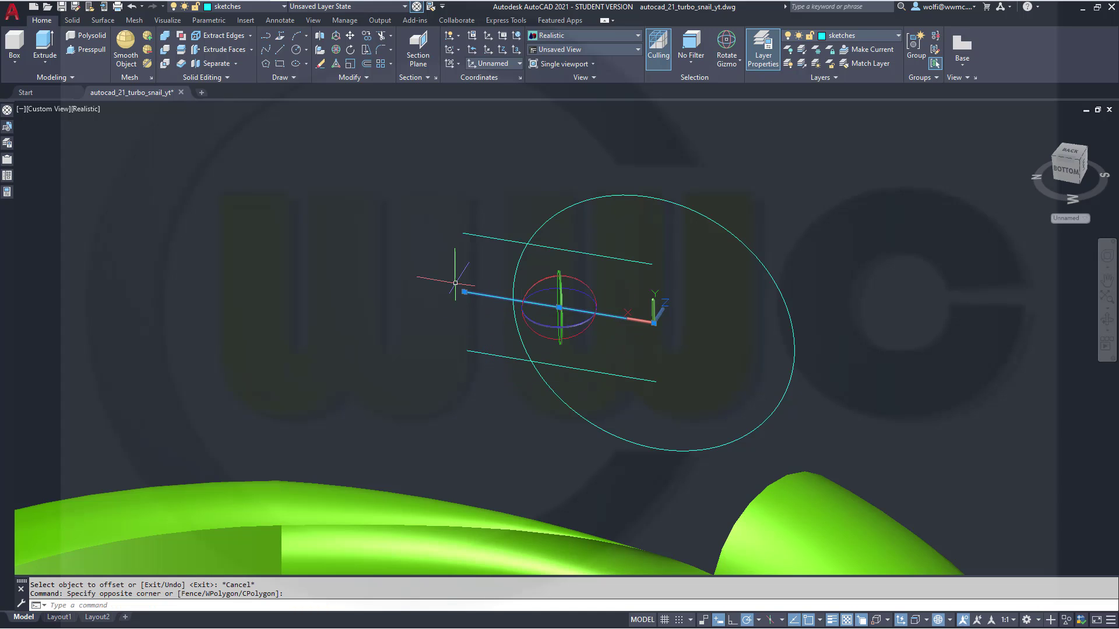
key(Delete)
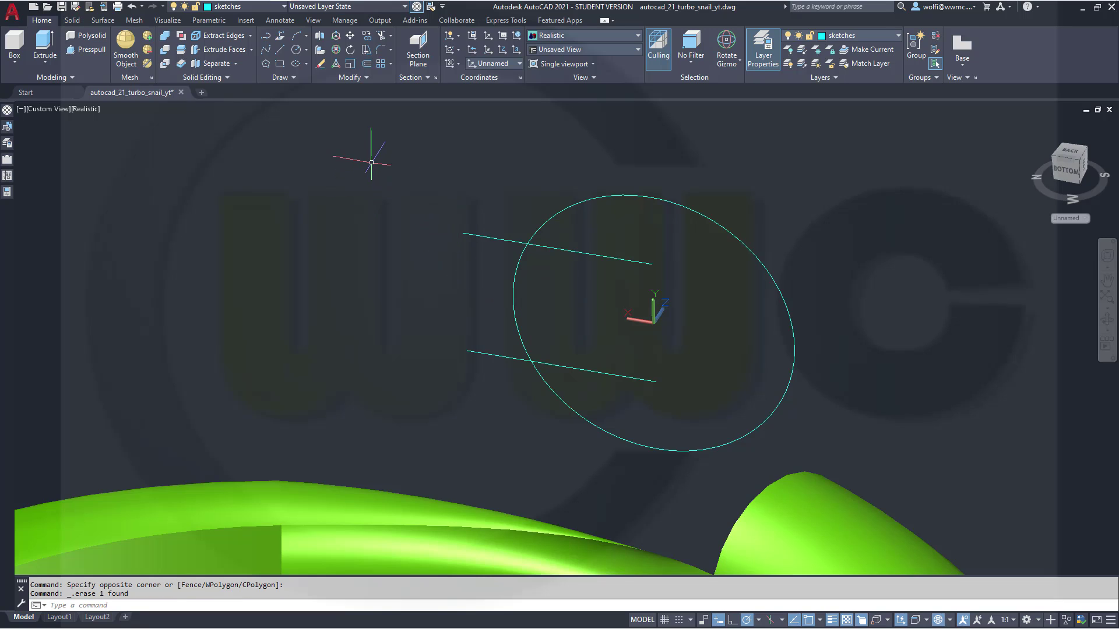
Trim away the lower portion of the circle's arc lying between the two offset lines.
click(381, 40)
drag(1064, 170, 1070, 176)
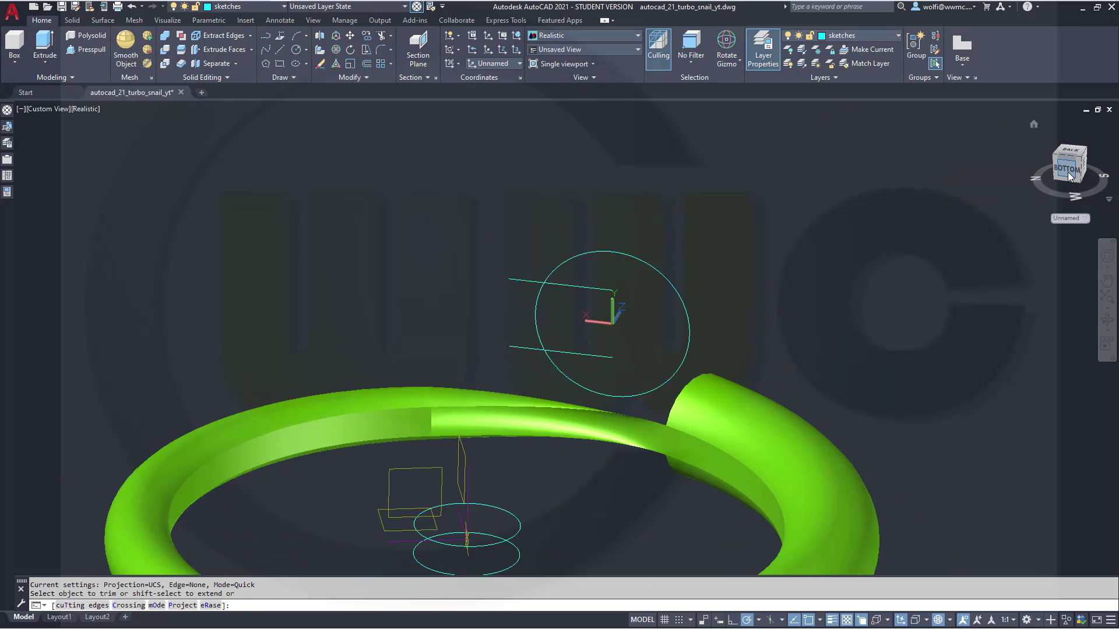
click(1069, 176)
scroll(546, 381, up, 6)
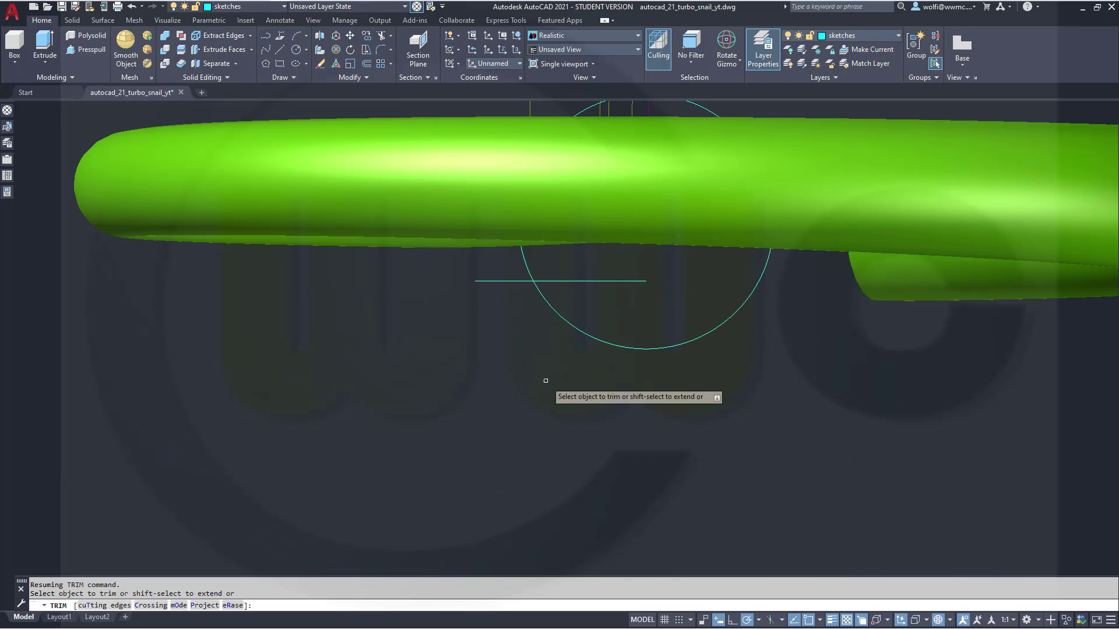
mouse_move(494, 265)
mouse_down()
mouse_move(568, 277)
mouse_move(515, 286)
mouse_up()
Trim the remaining arc piece hanging from the upper offset line into the gap between the two lines.
shift+middle_drag(516, 285, 529, 312)
scroll(572, 275, up, 3)
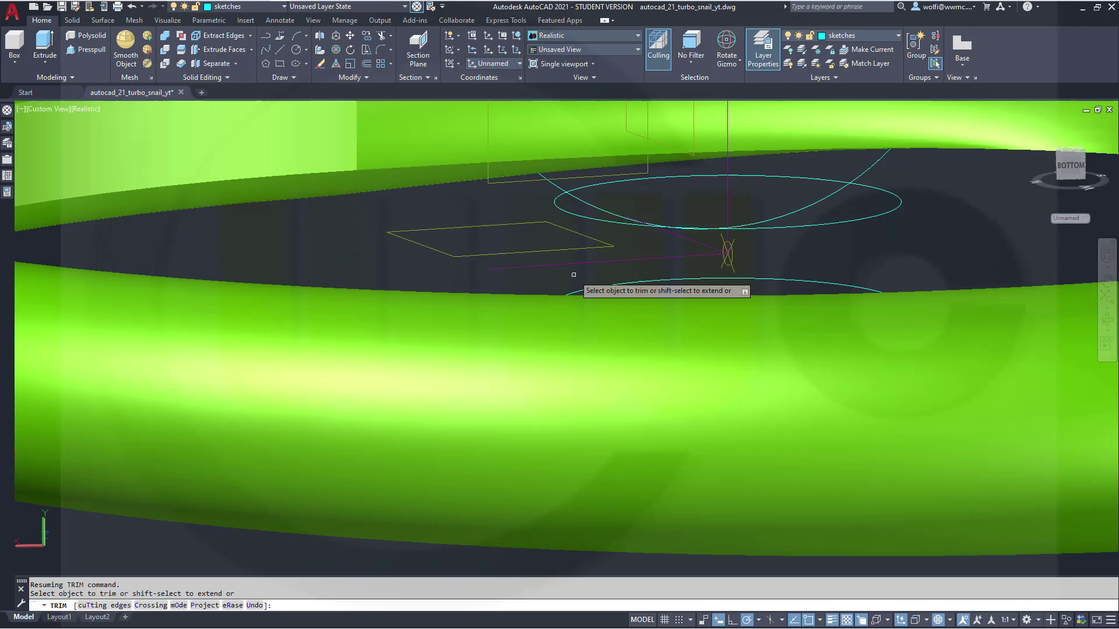
scroll(573, 273, down, 5)
scroll(573, 273, down, 2)
scroll(571, 271, up, 1)
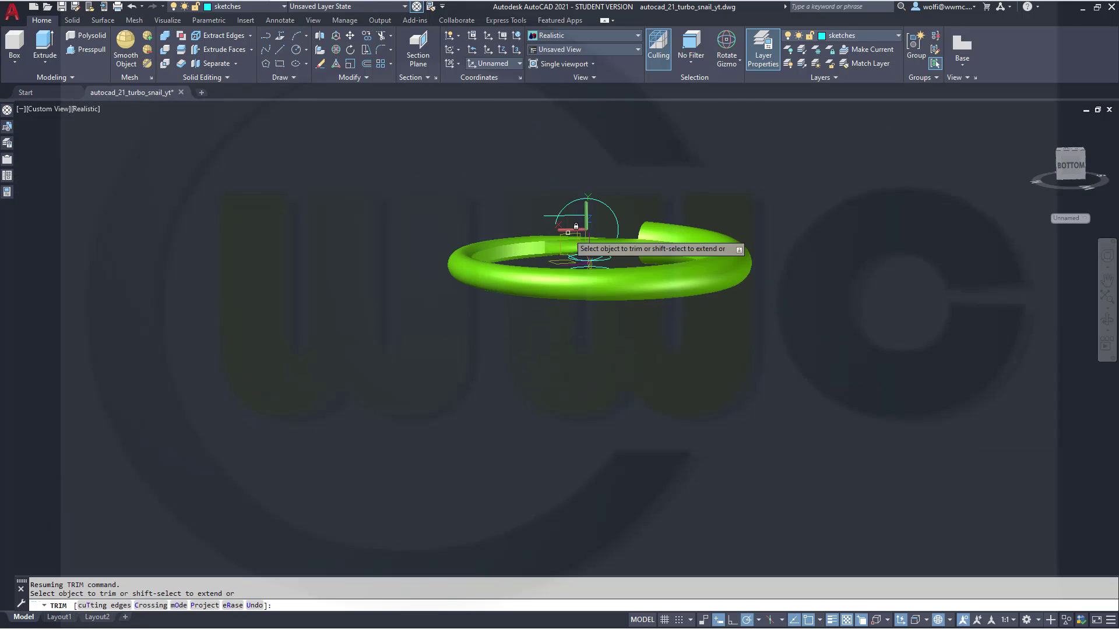
shift+middle_drag(570, 269, 561, 261)
scroll(554, 198, up, 6)
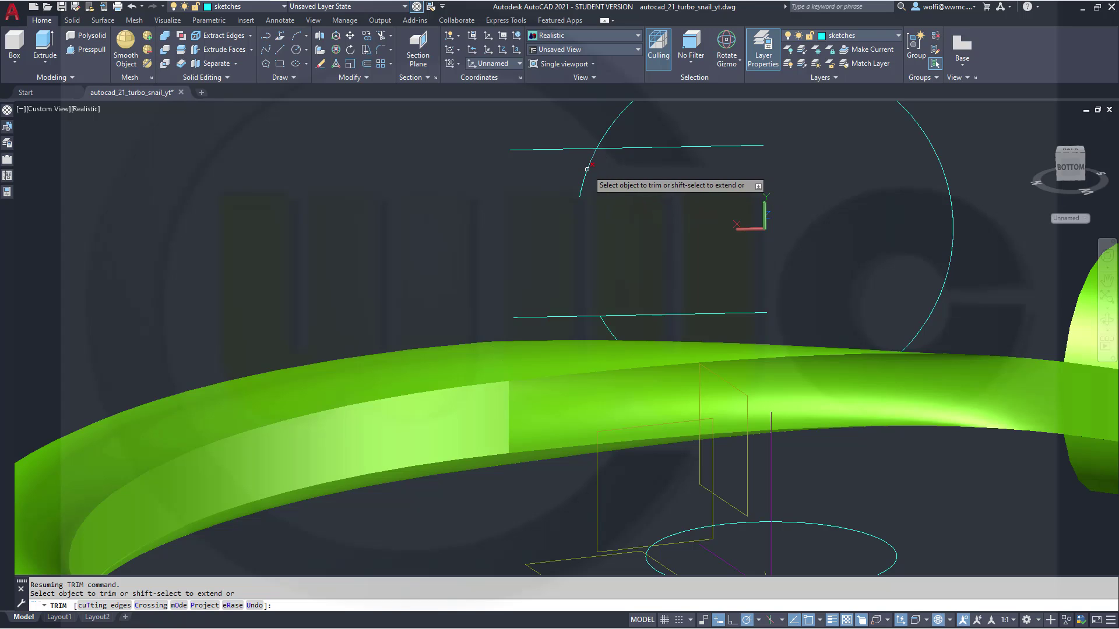
click(594, 198)
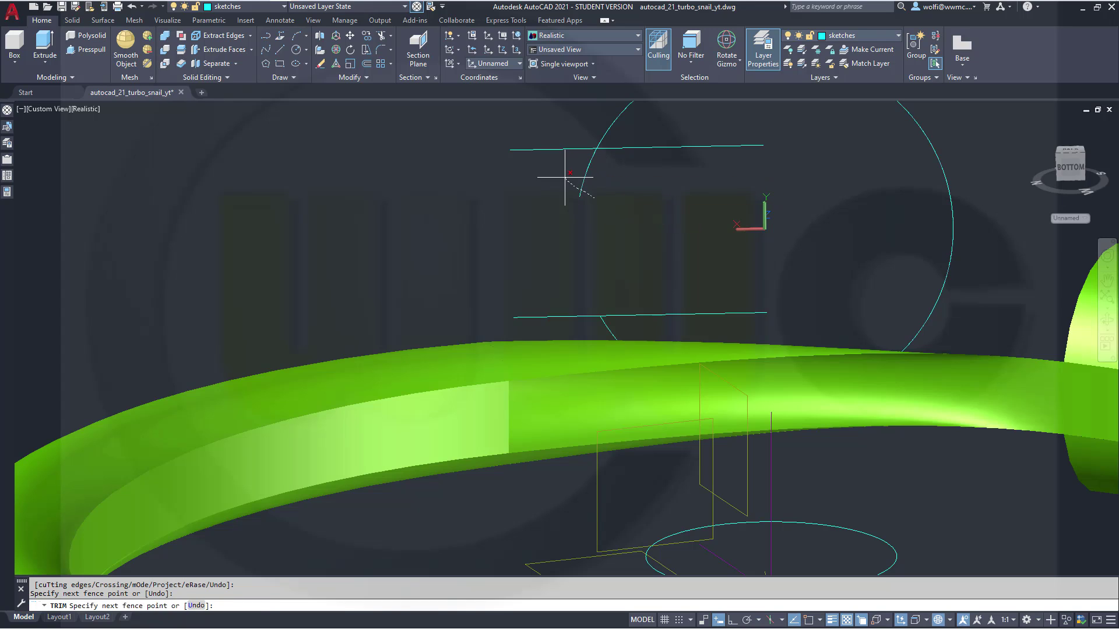
click(565, 177)
key(Return)
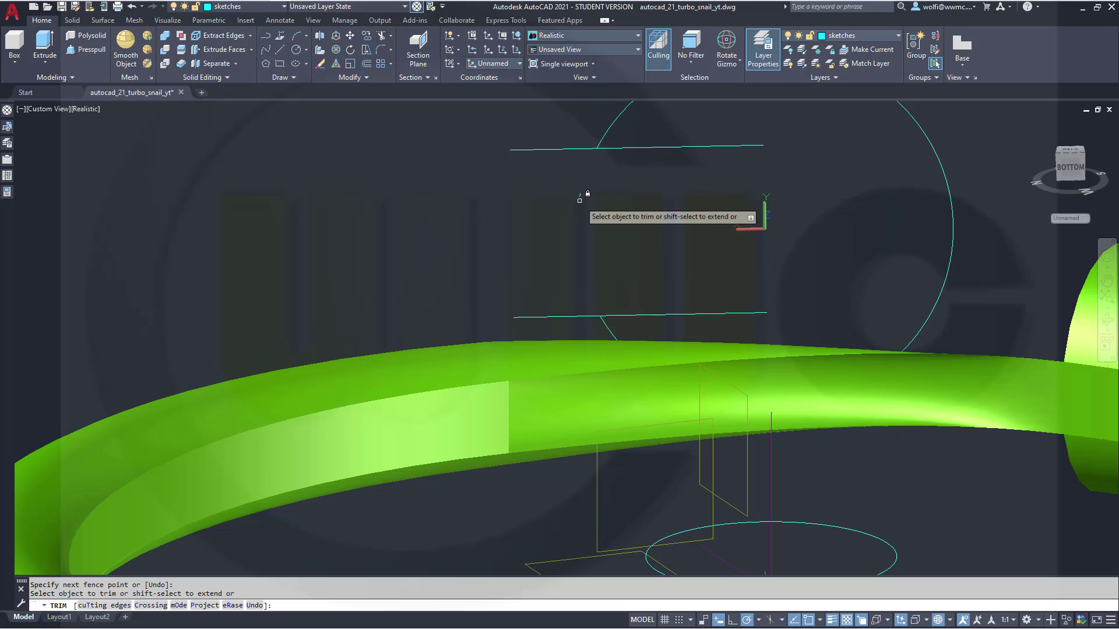
Trim the tiny leftover arc fragment between the two offset lines and end the Trim command.
click(580, 197)
scroll(580, 195, up, 5)
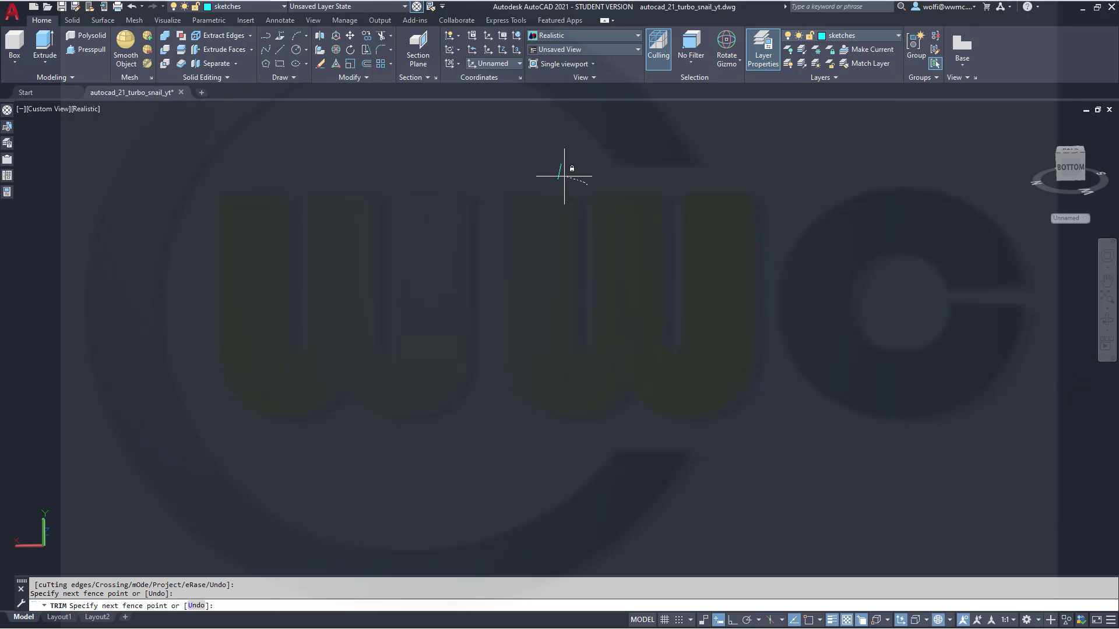
key(Return)
scroll(586, 176, down, 5)
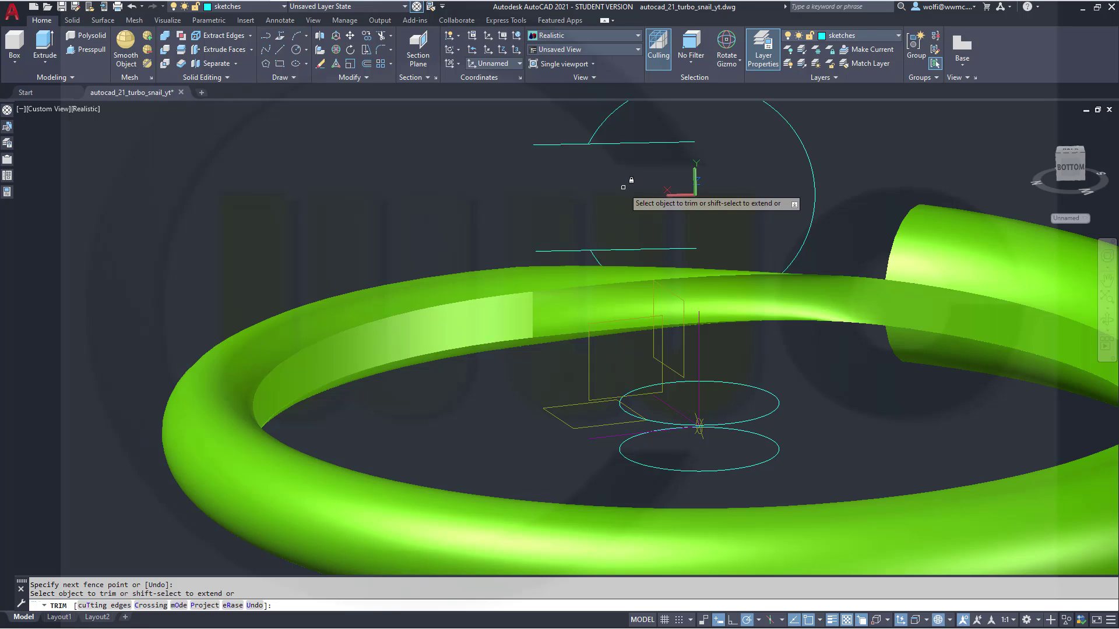
key(Escape)
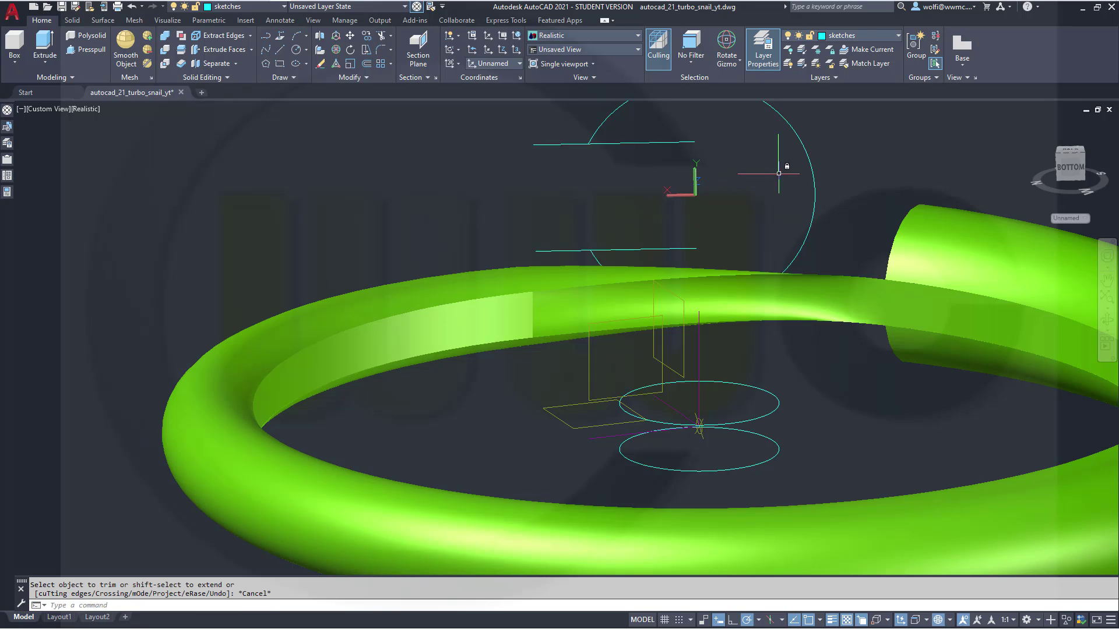
key(Escape)
Hide the trimmed radius 30 arc while keeping the two offset lines displayed.
click(815, 183)
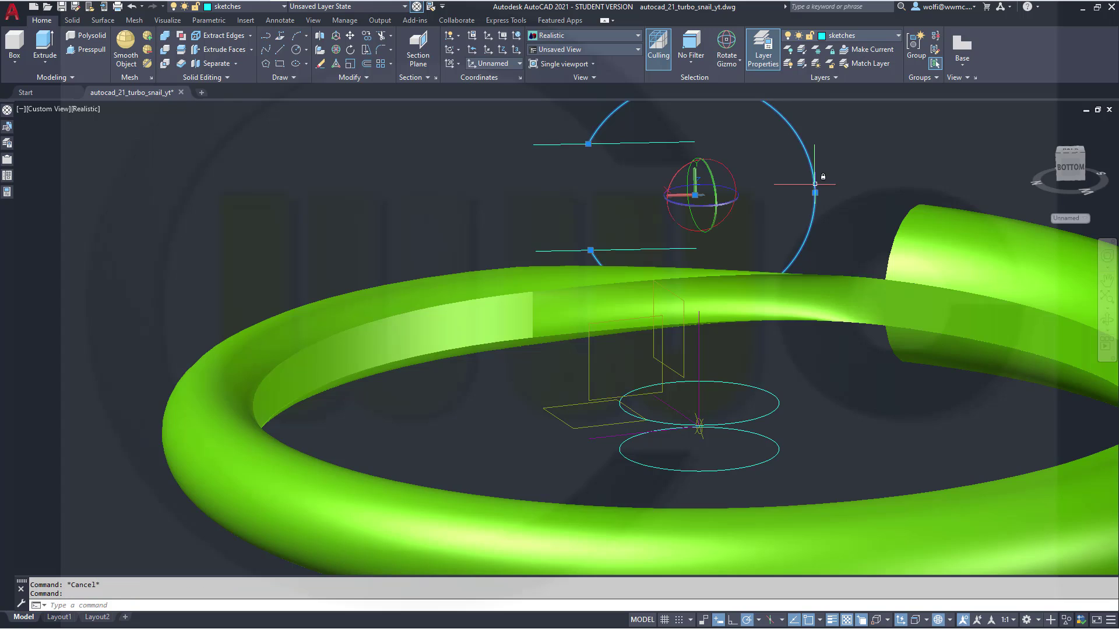
click(1066, 621)
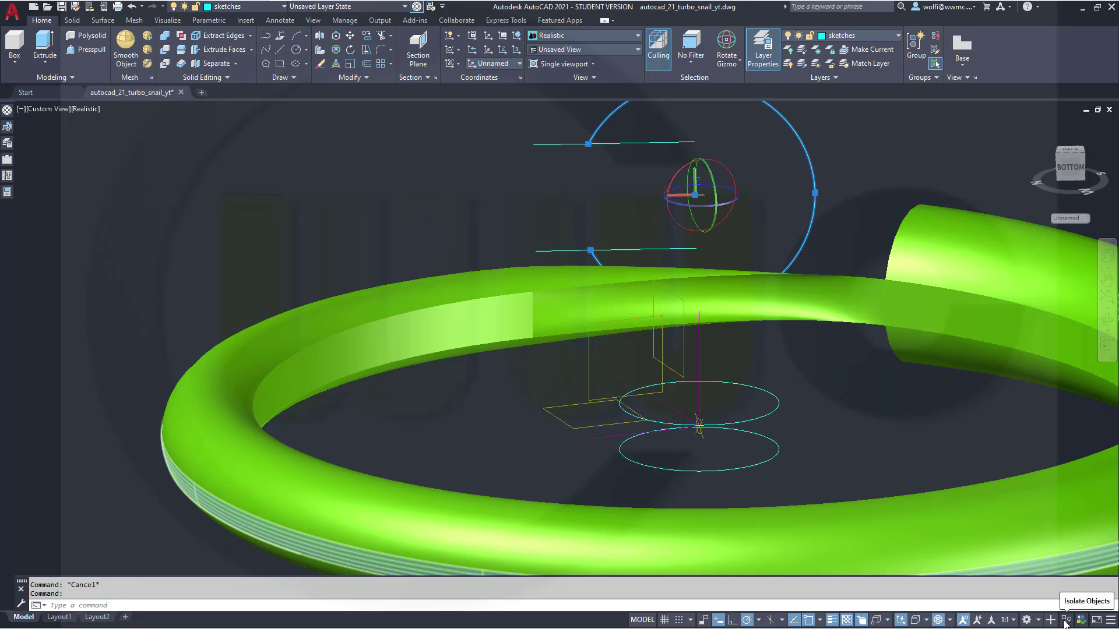
click(1074, 612)
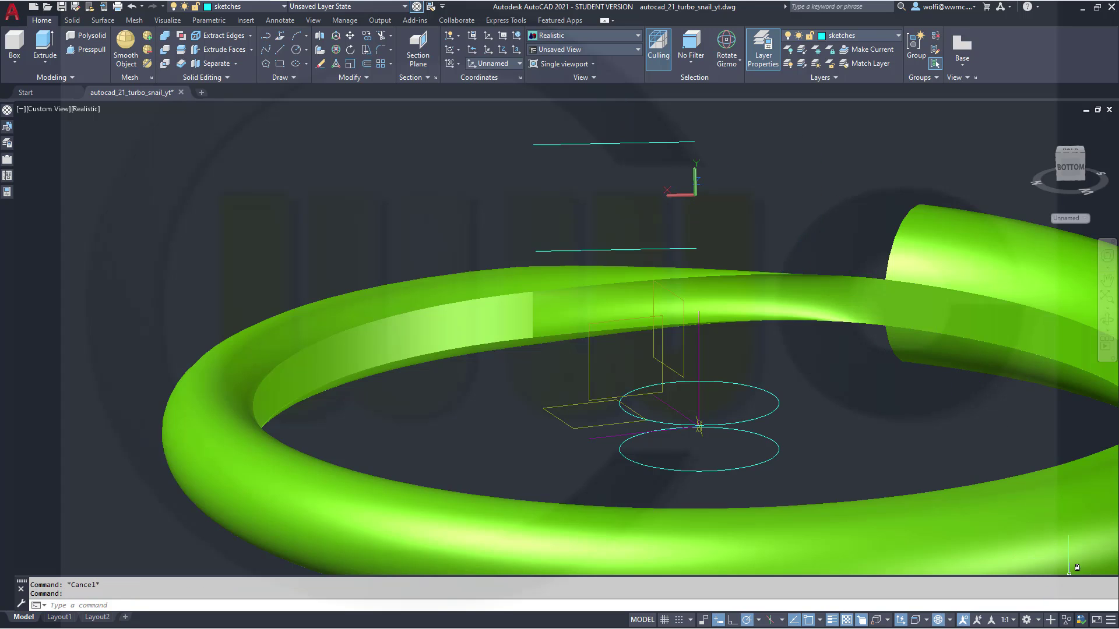
Draw a circle with radius 30 centred at the UCS origin 0,0.
click(295, 51)
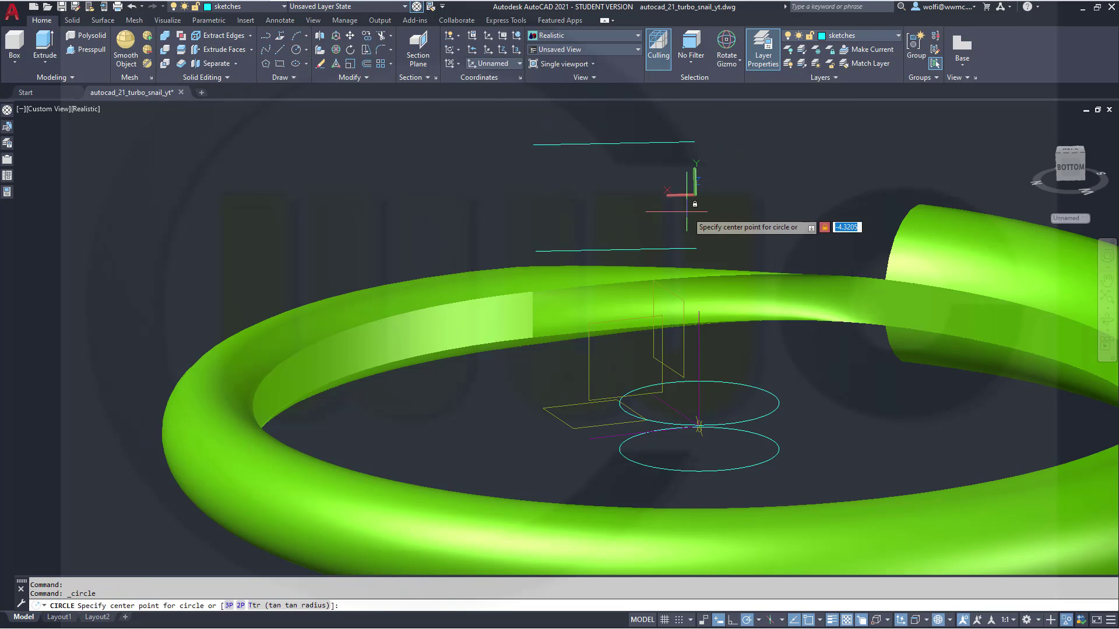
text(0,0)
key(Return)
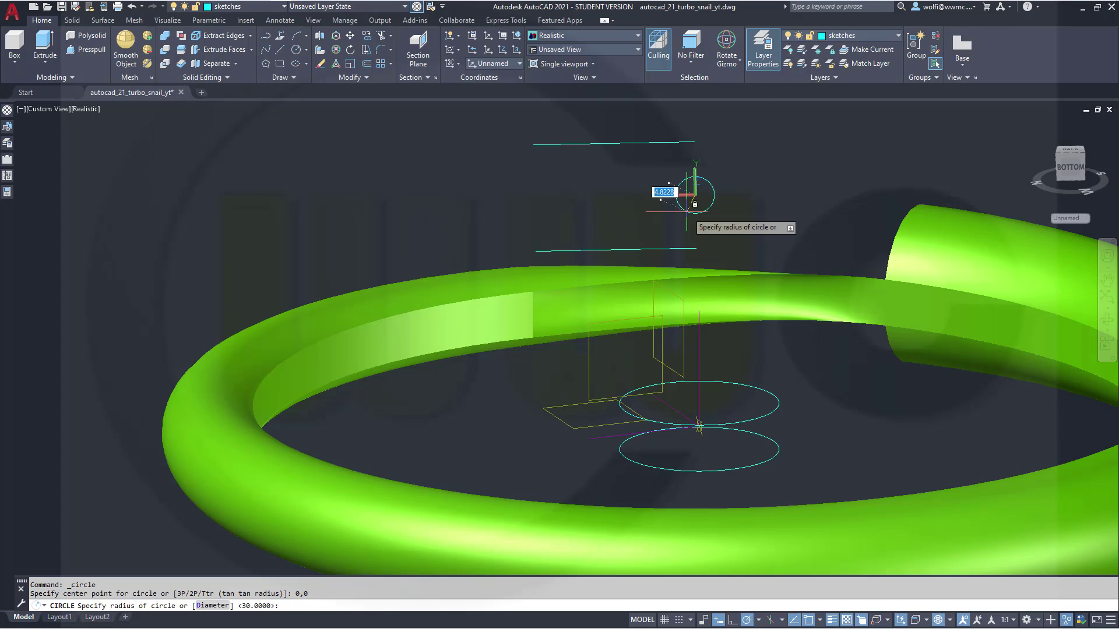
key(Return)
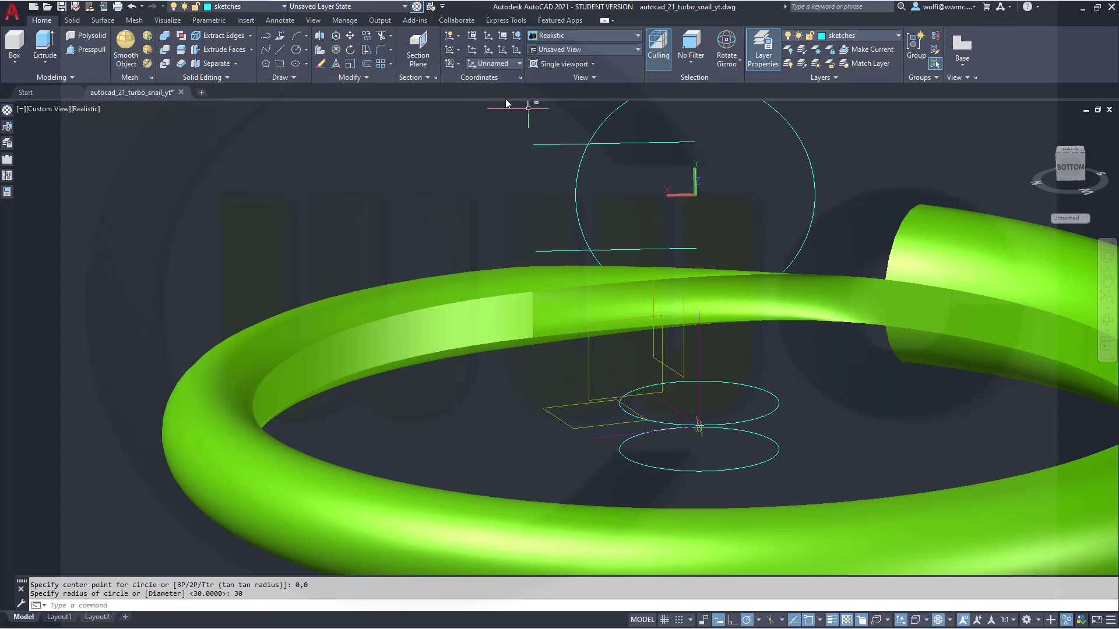
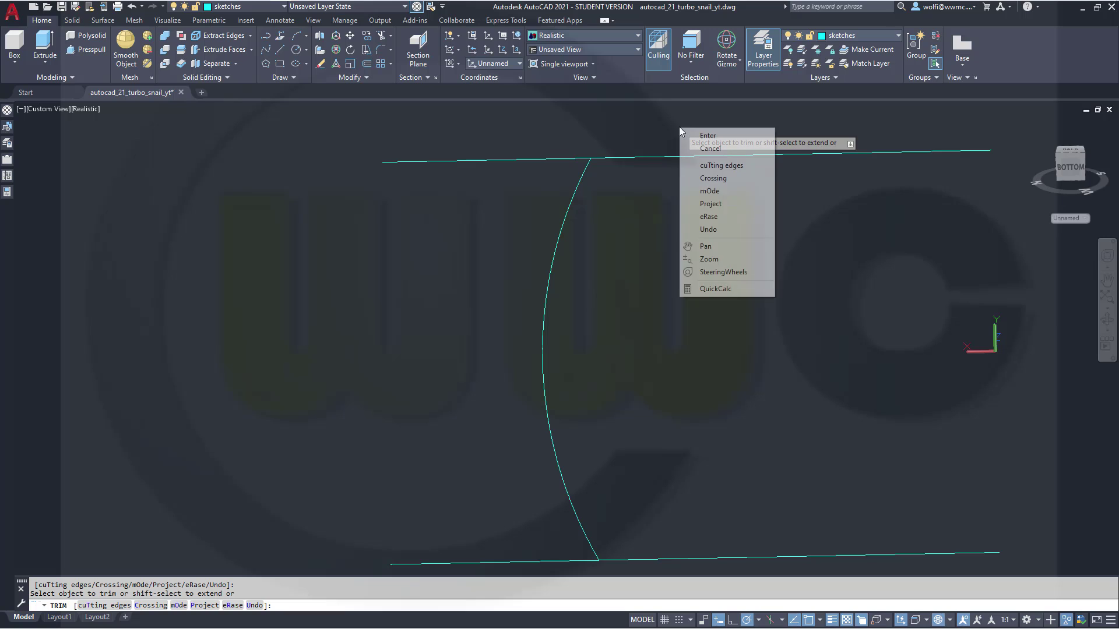
Finish the Trim command and end object isolation to redisplay the hidden radius 30 arc.
click(709, 137)
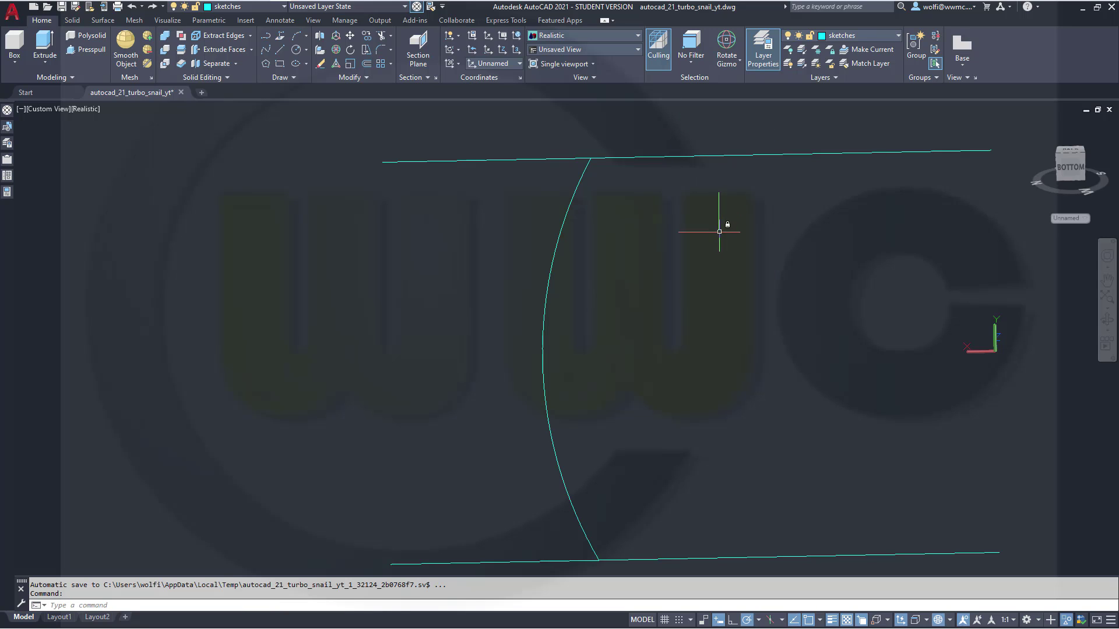
key(Escape)
scroll(749, 319, up, 5)
scroll(789, 344, down, 9)
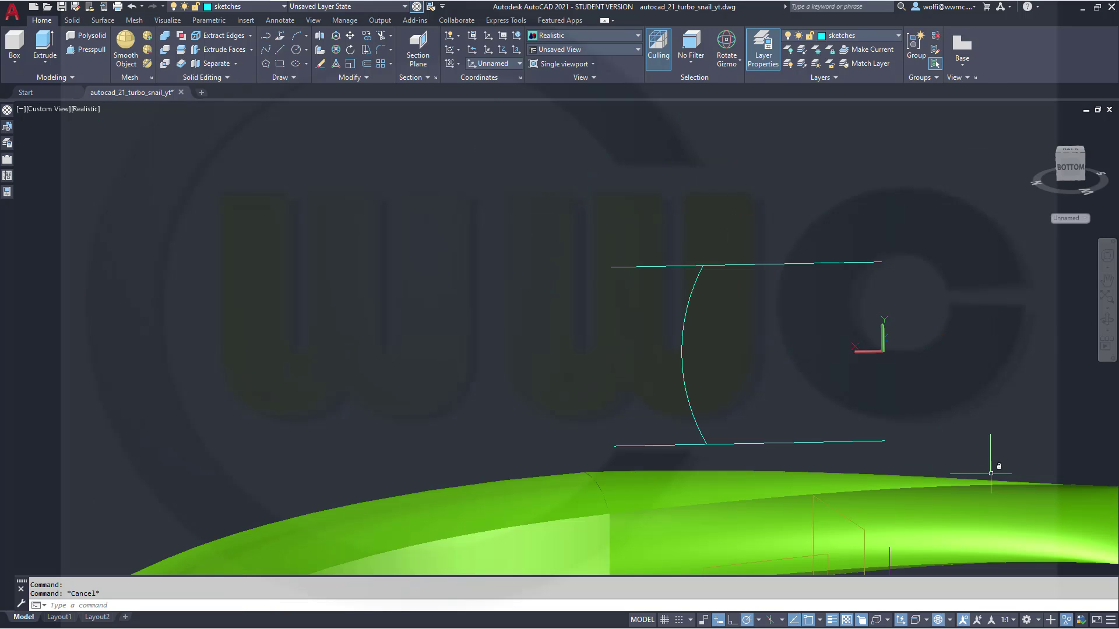
click(1065, 620)
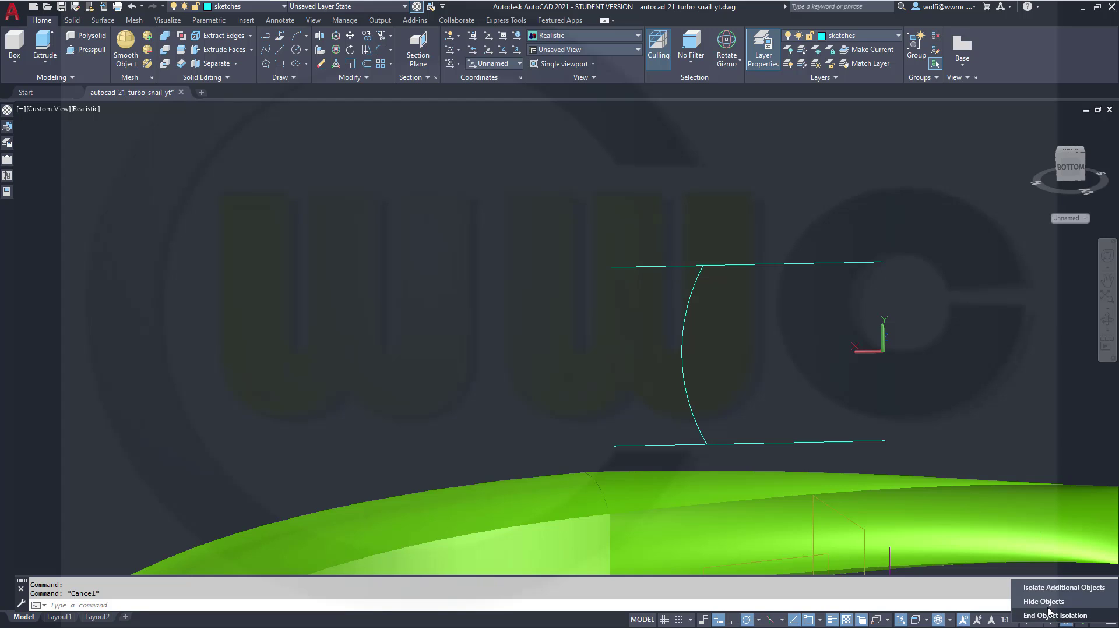
click(1047, 616)
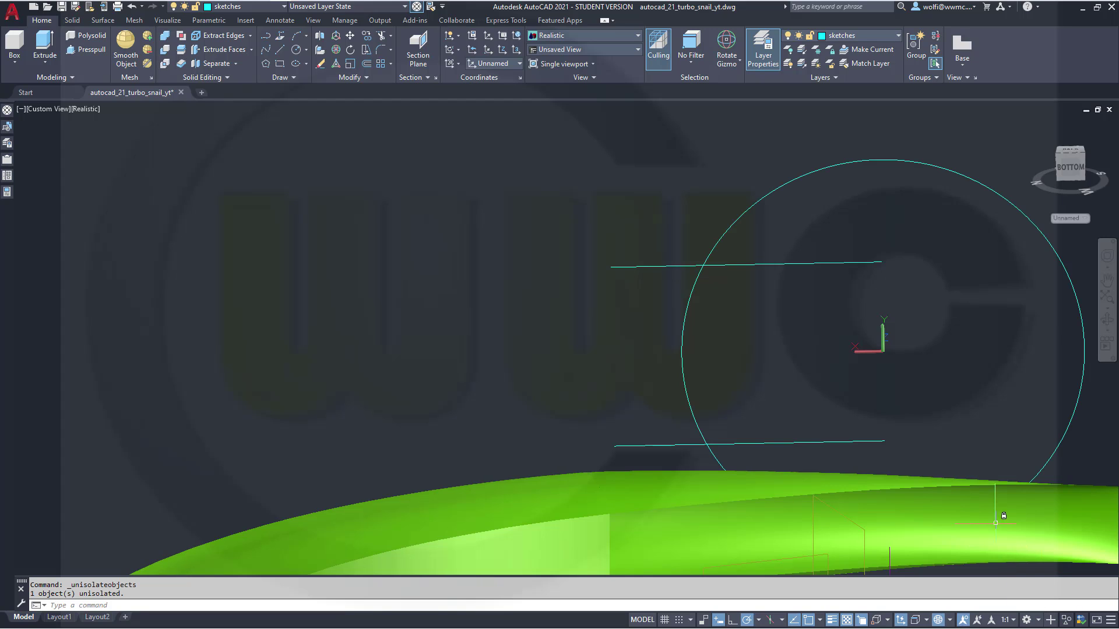
Hide the short transition surface bridging the two tube ends below the circle.
scroll(845, 384, down, 5)
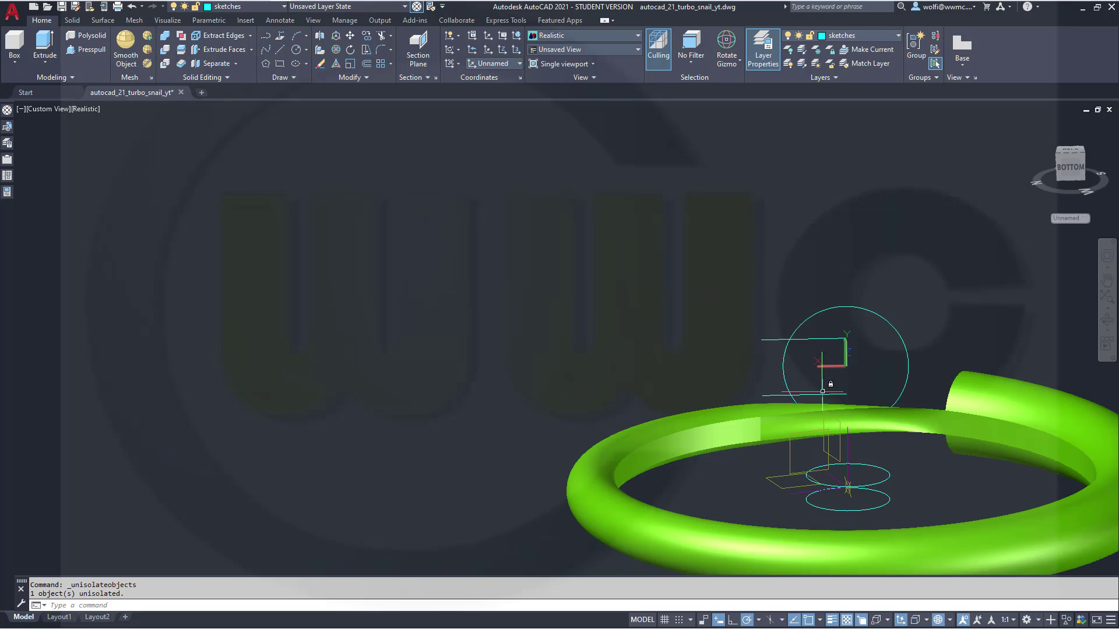
scroll(810, 396, up, 2)
click(770, 426)
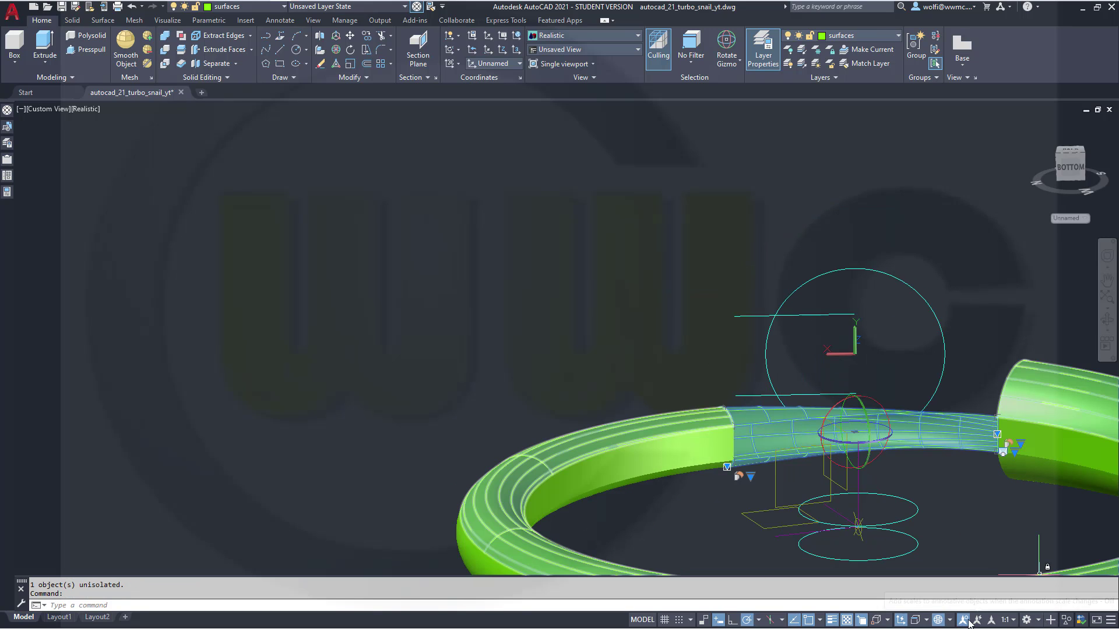
click(947, 620)
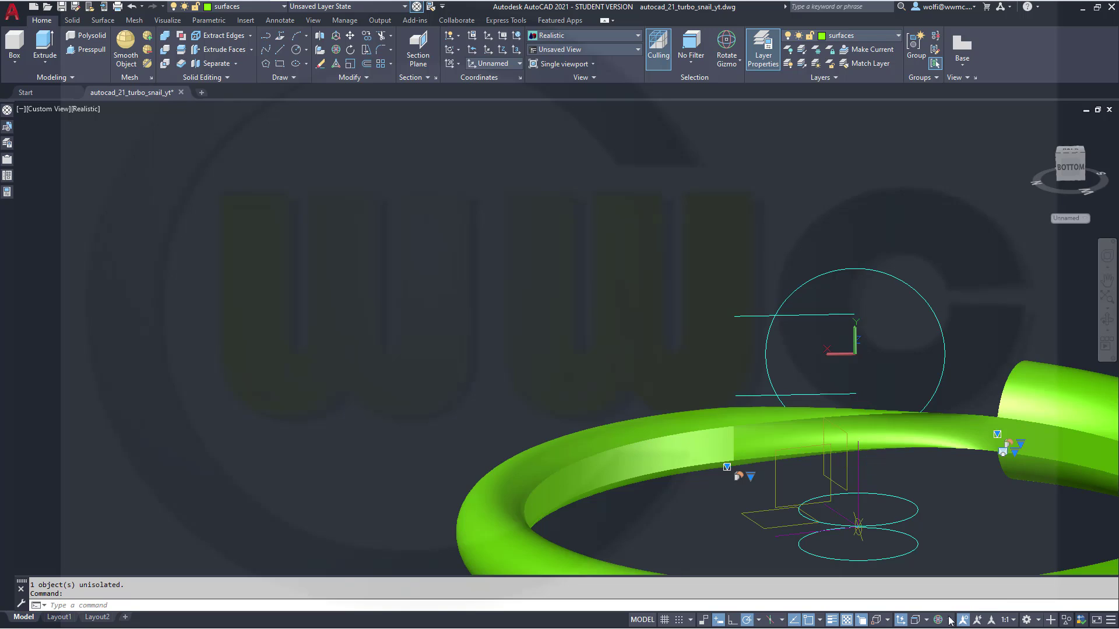
click(1066, 620)
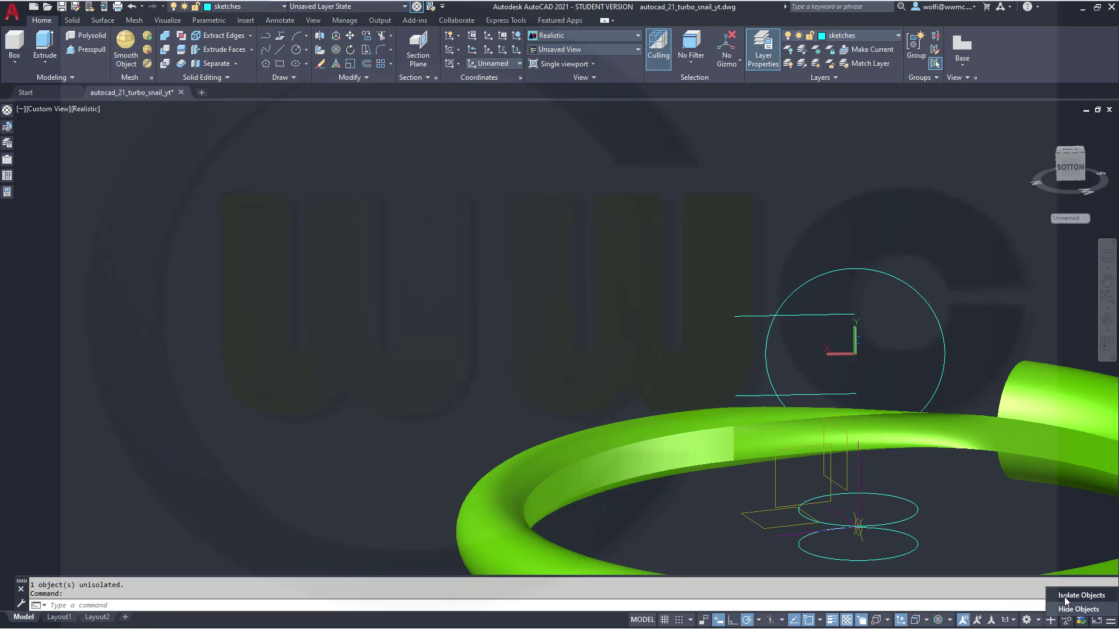
click(1070, 609)
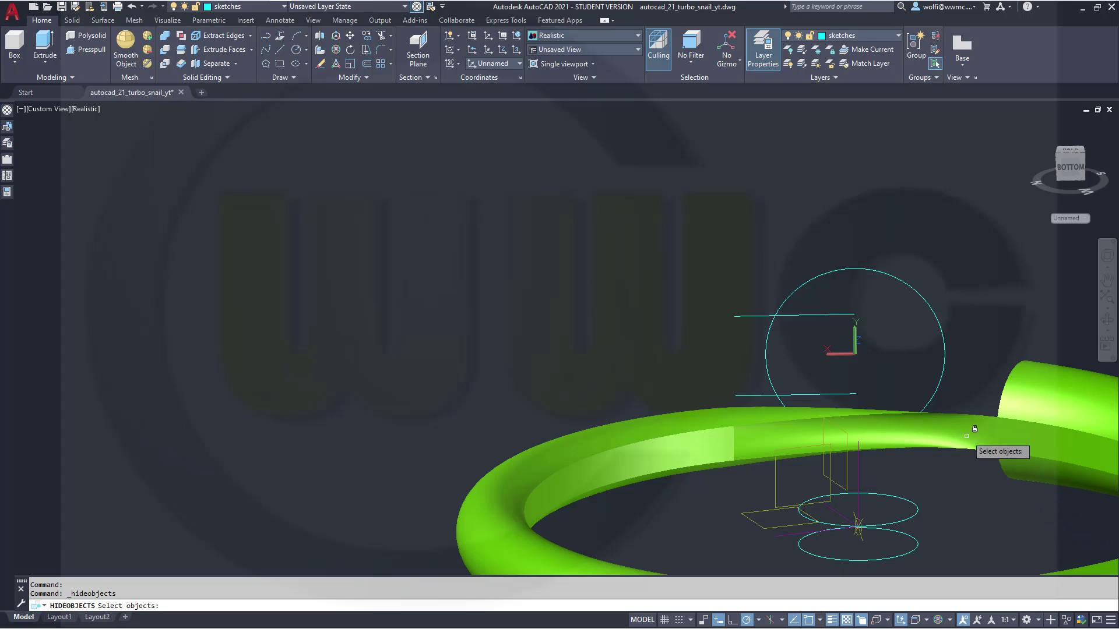
click(804, 420)
click(845, 459)
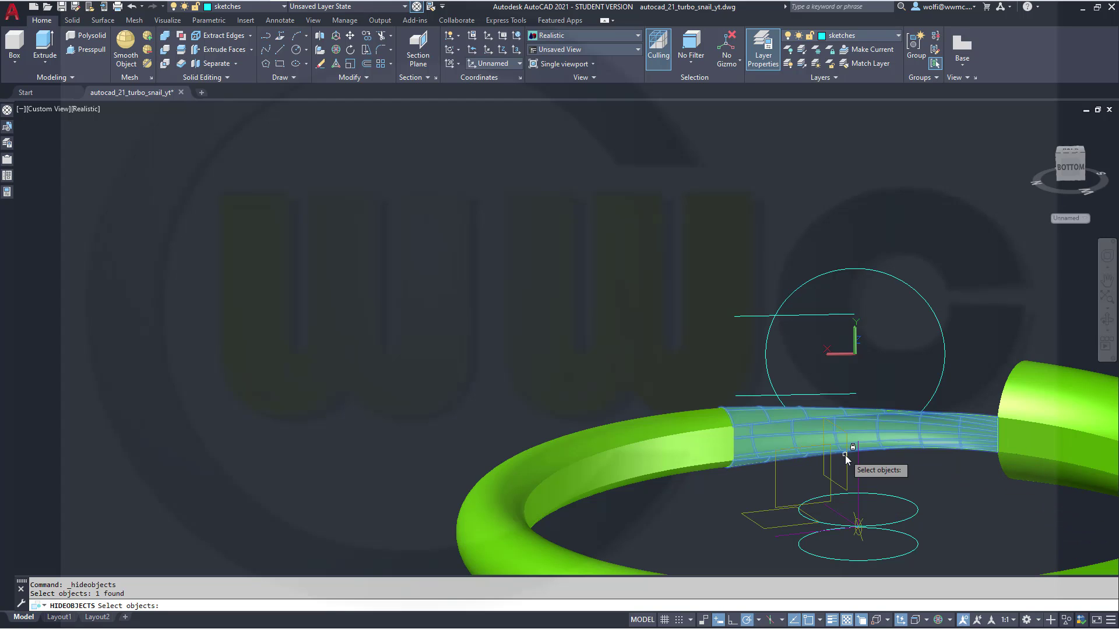
key(Return)
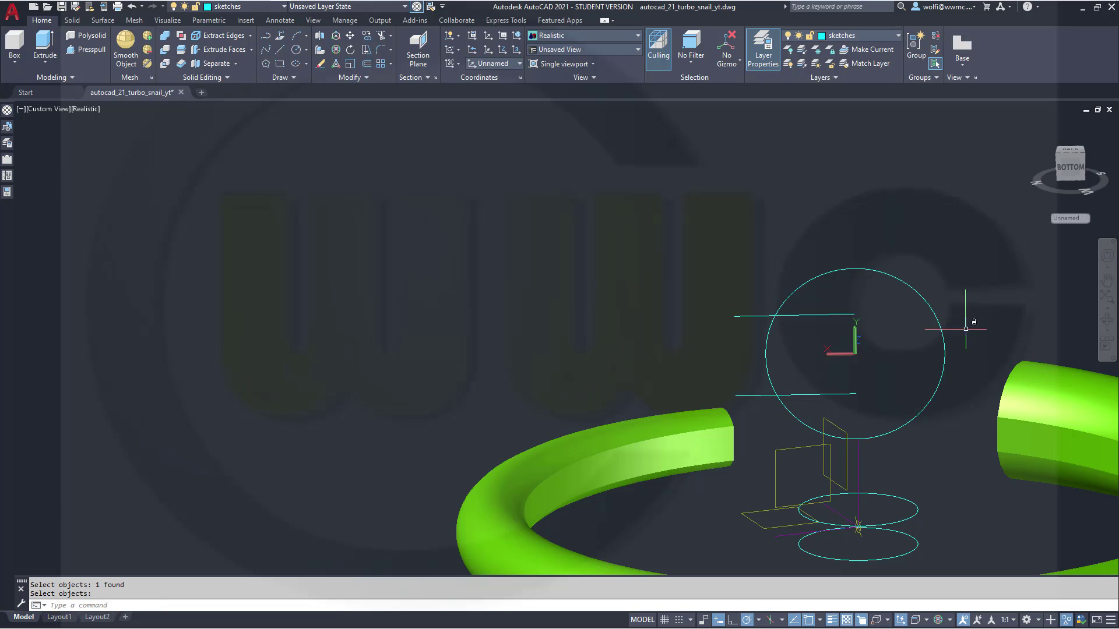
Erase the two offset lines crossing the radius 30 circle, keeping both of its arc pieces.
shift+middle_drag(965, 329, 909, 391)
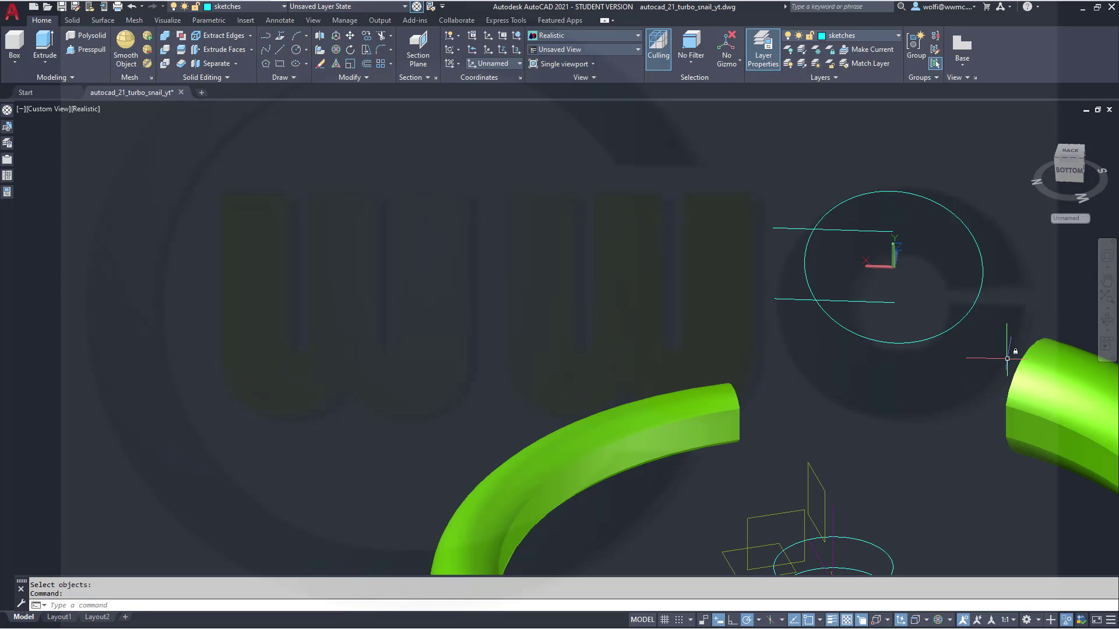
click(781, 300)
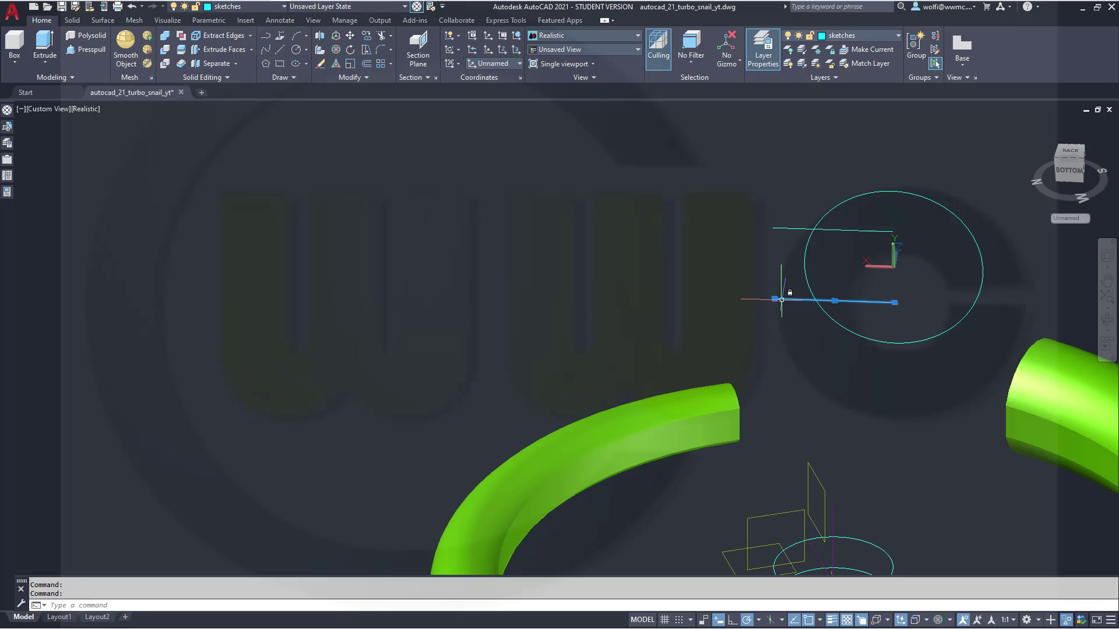
key(Delete)
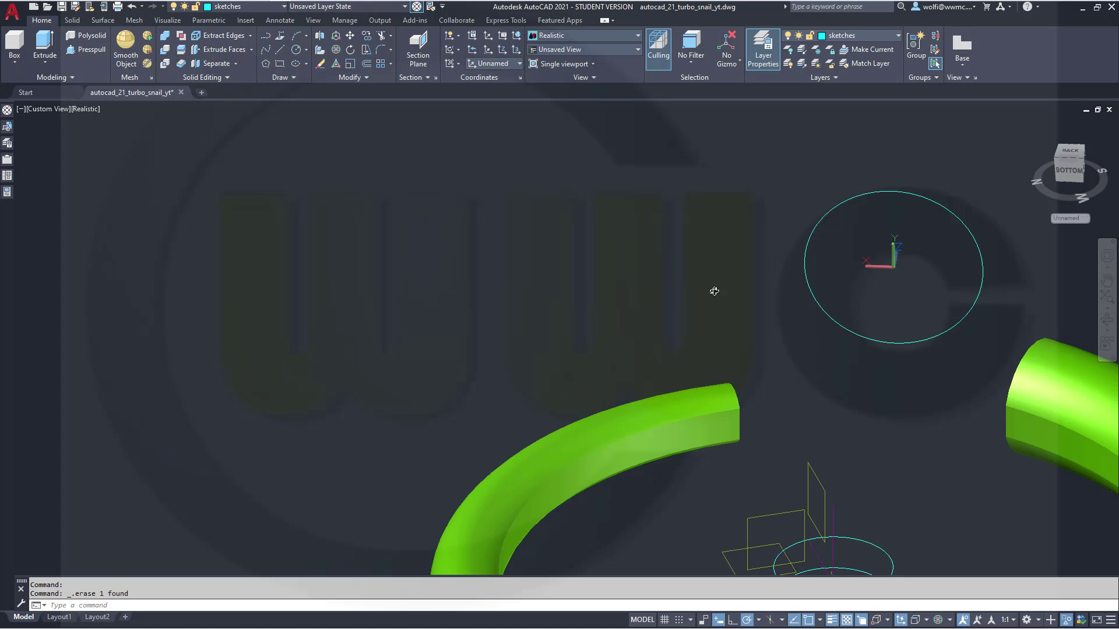
Extrude both arc pieces of the radius 30 circle as surfaces, away from the tube ends, forming an open cylinder.
shift+middle_drag(714, 291, 200, 199)
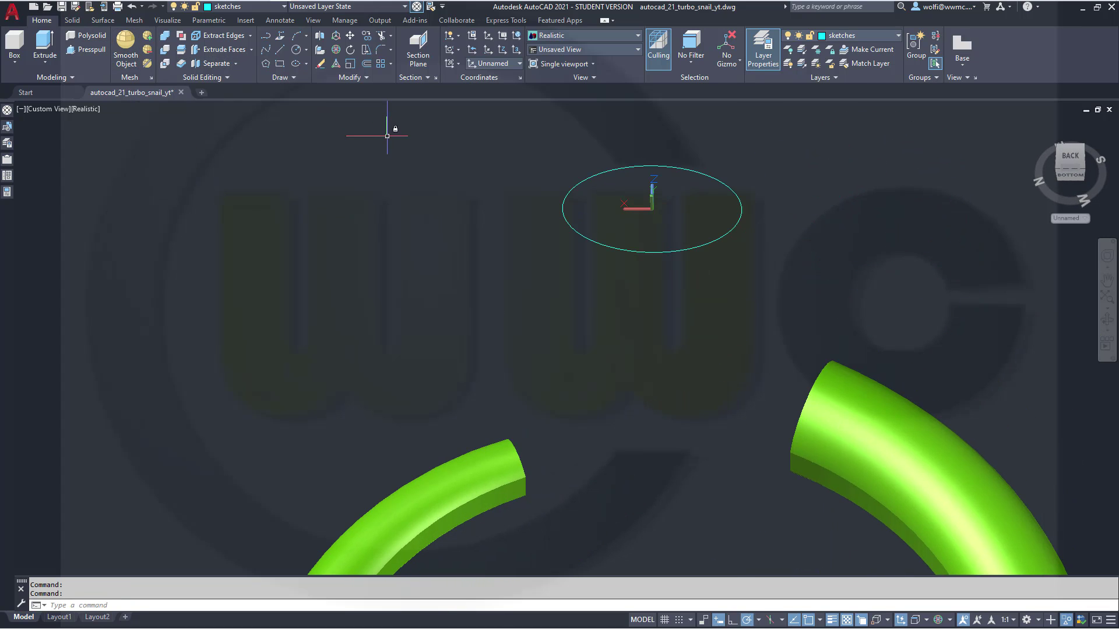
shift+middle_drag(387, 136, 401, 186)
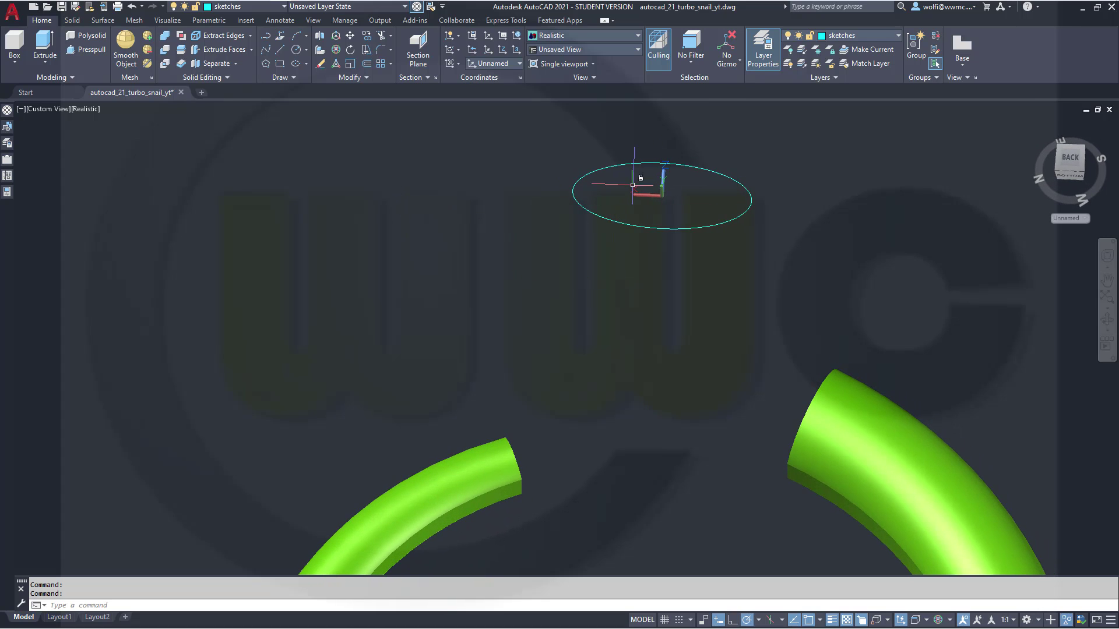
middle_drag(411, 220, 379, 249)
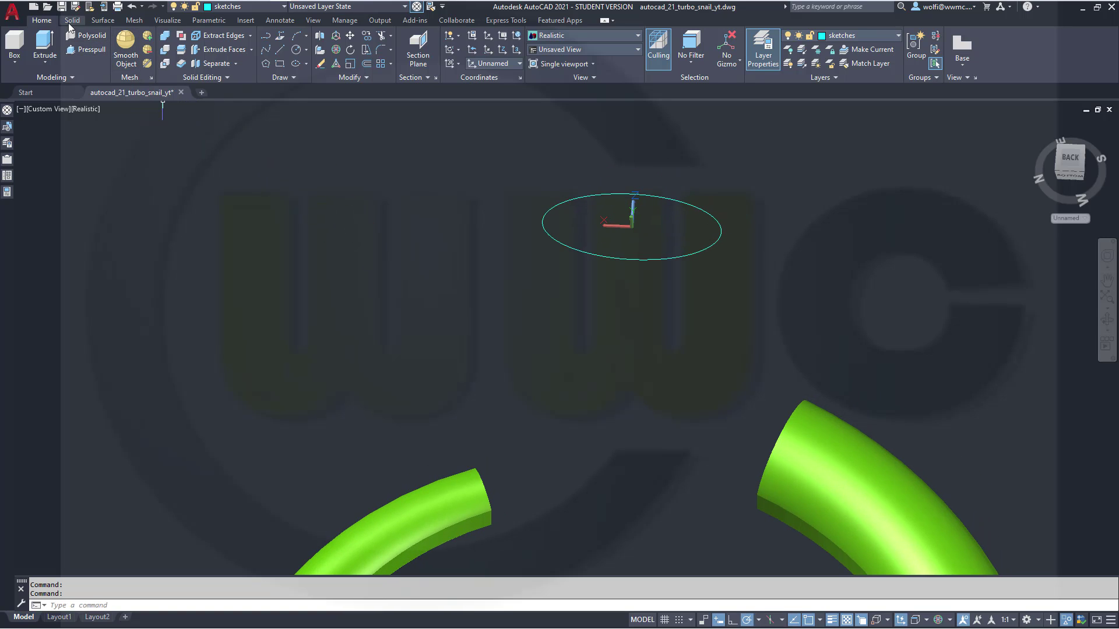
click(101, 21)
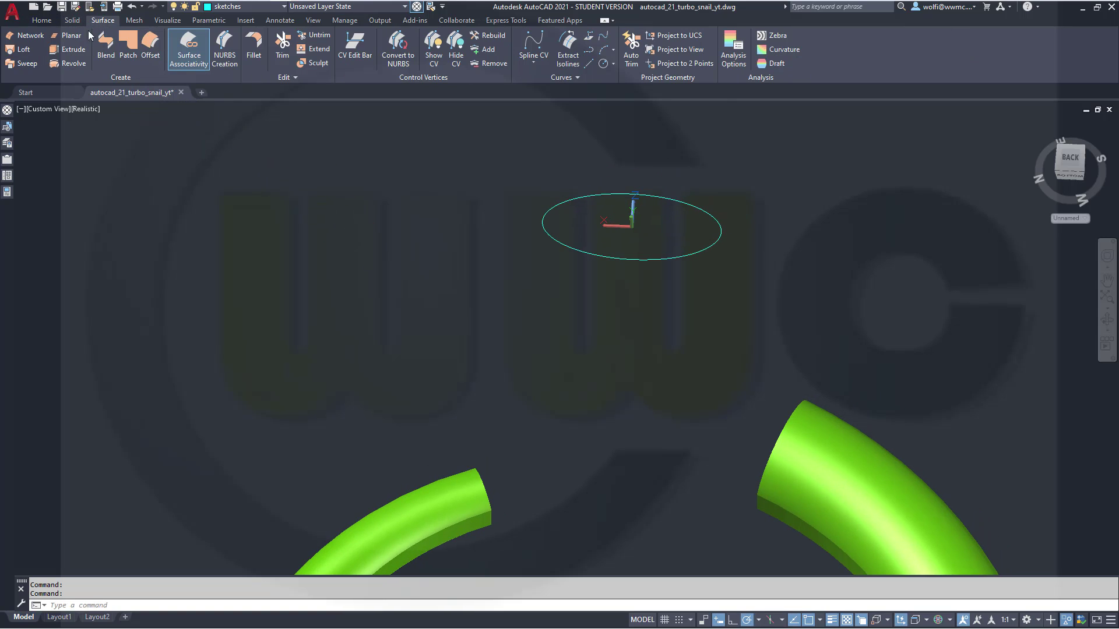
click(73, 51)
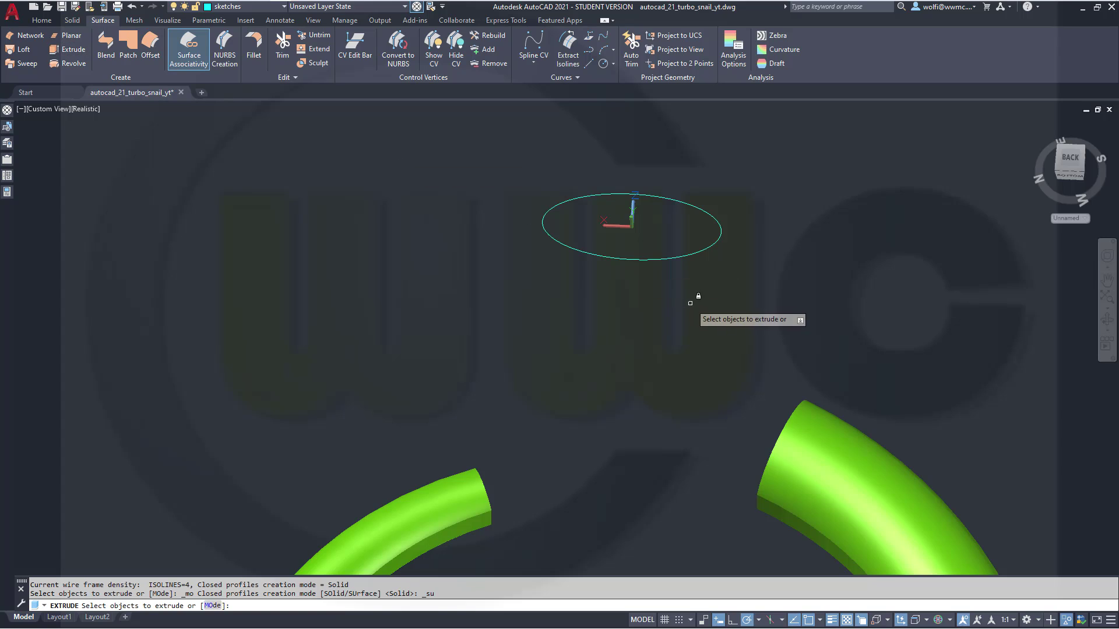
click(668, 257)
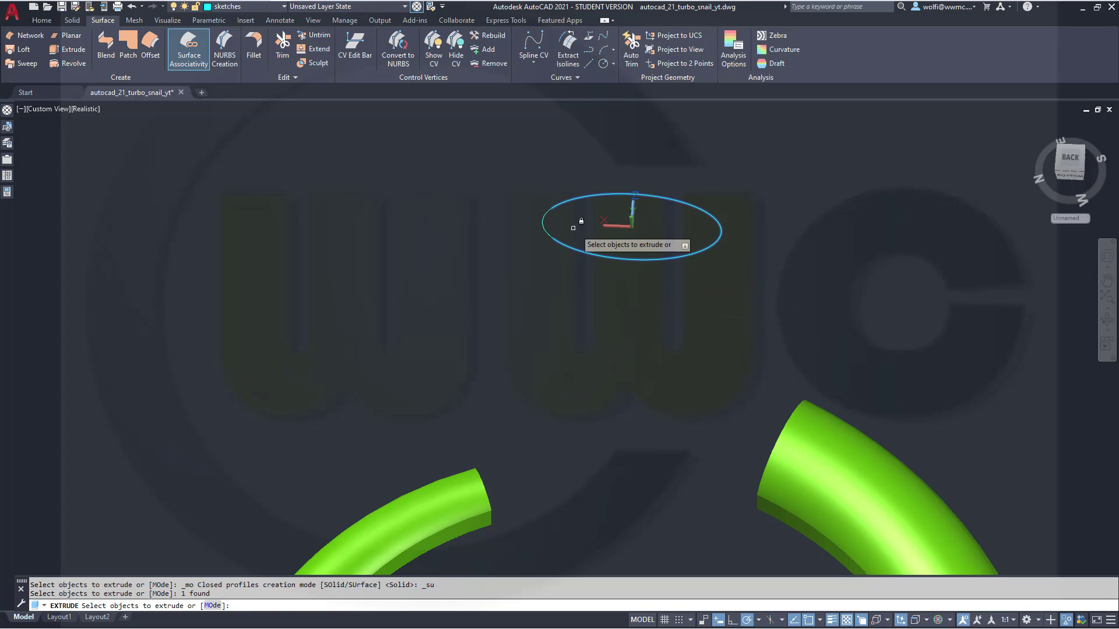
click(542, 224)
right_click(468, 191)
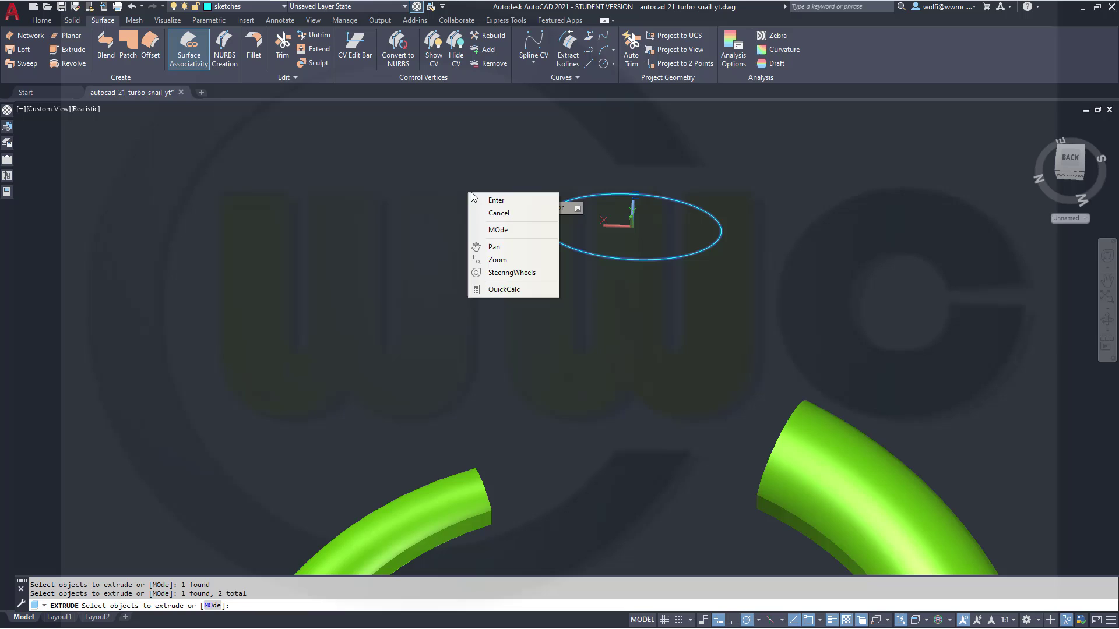
click(504, 204)
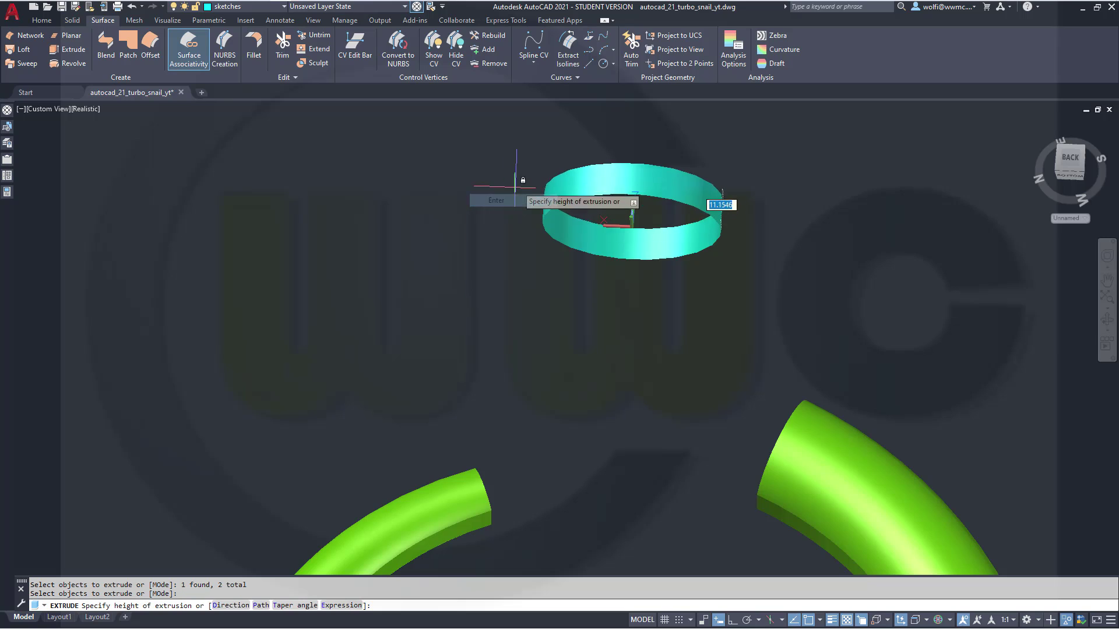
click(553, 147)
key(Escape)
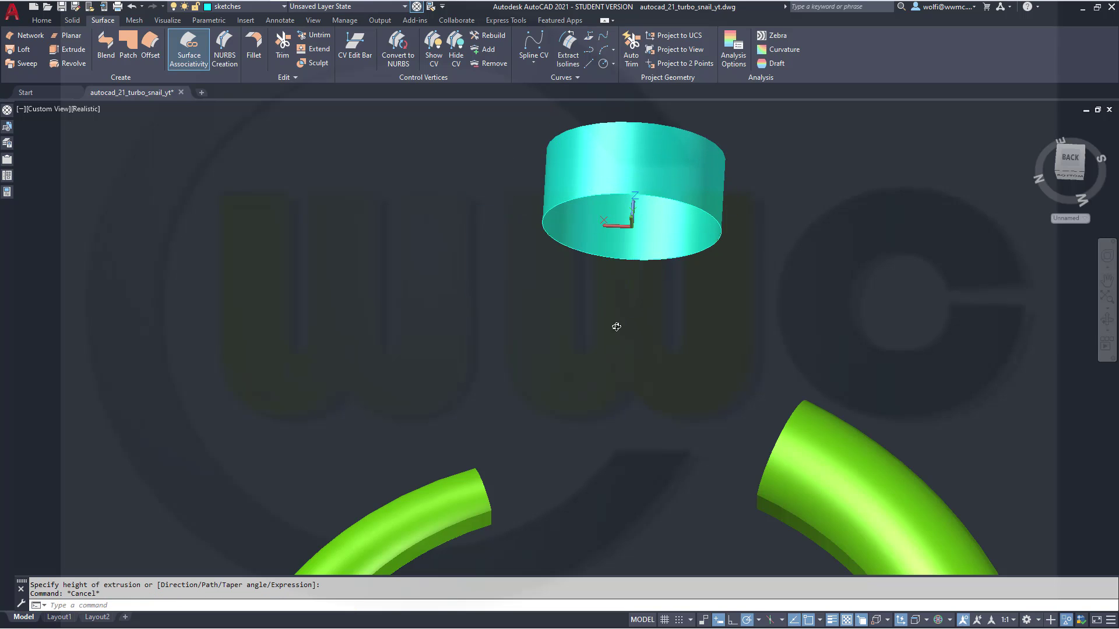
shift+middle_drag(617, 326, 613, 302)
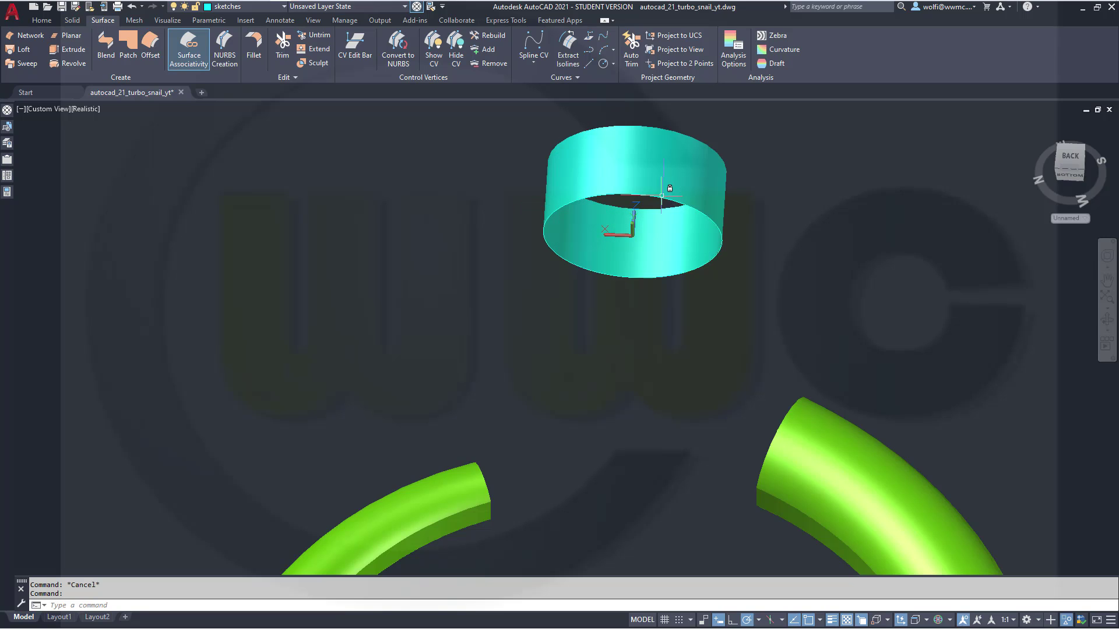
Move the extruded cylinder surfaces to the surface_2 layer and clear the selection.
click(610, 153)
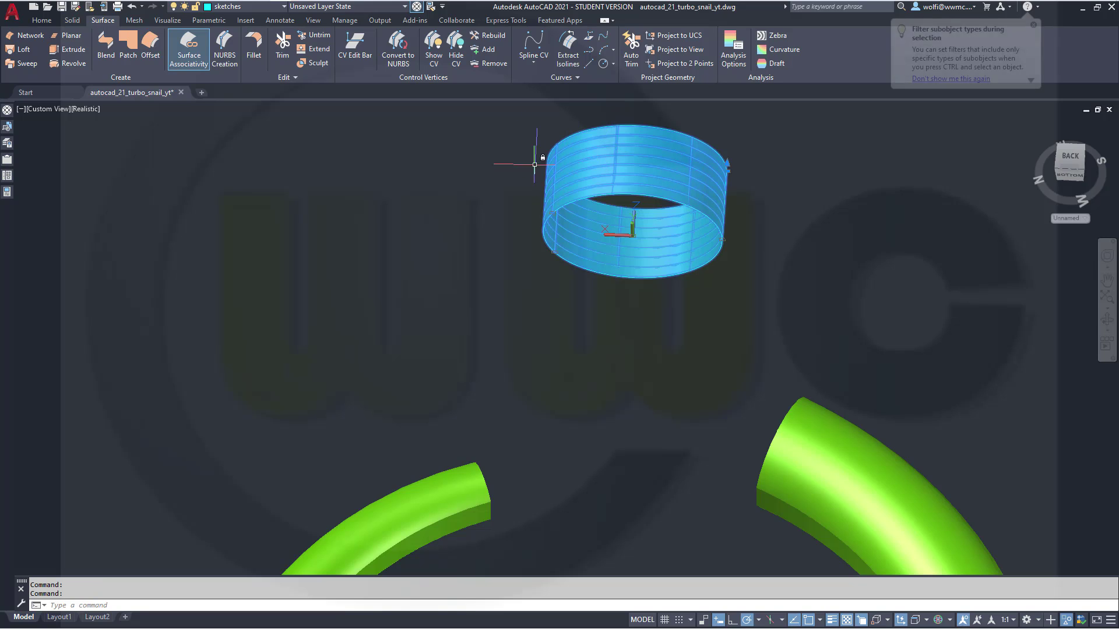
click(284, 7)
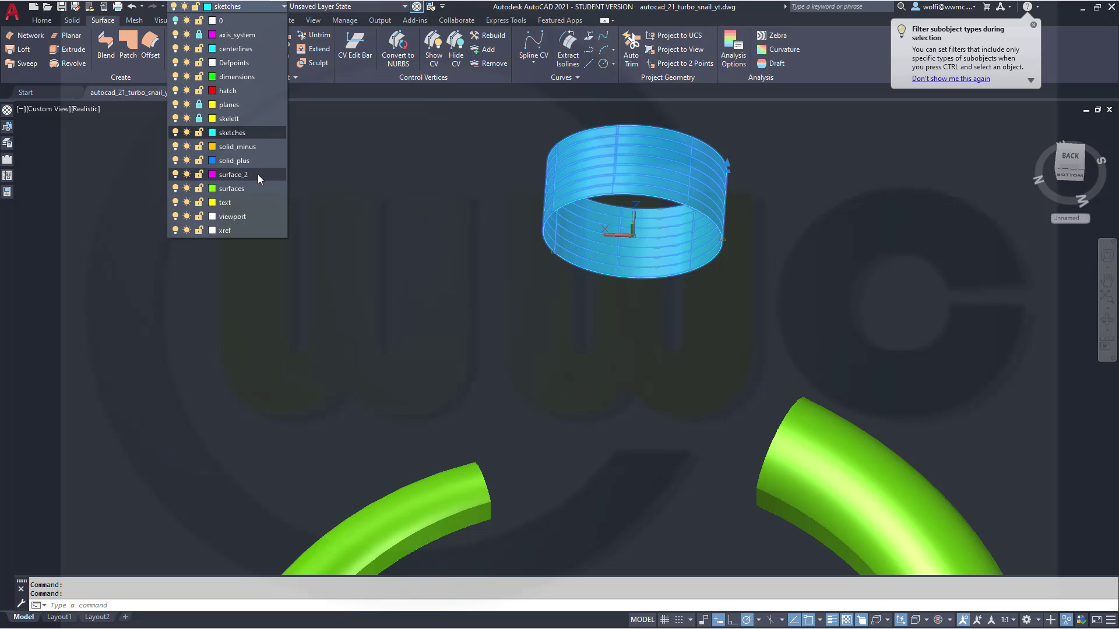
click(233, 174)
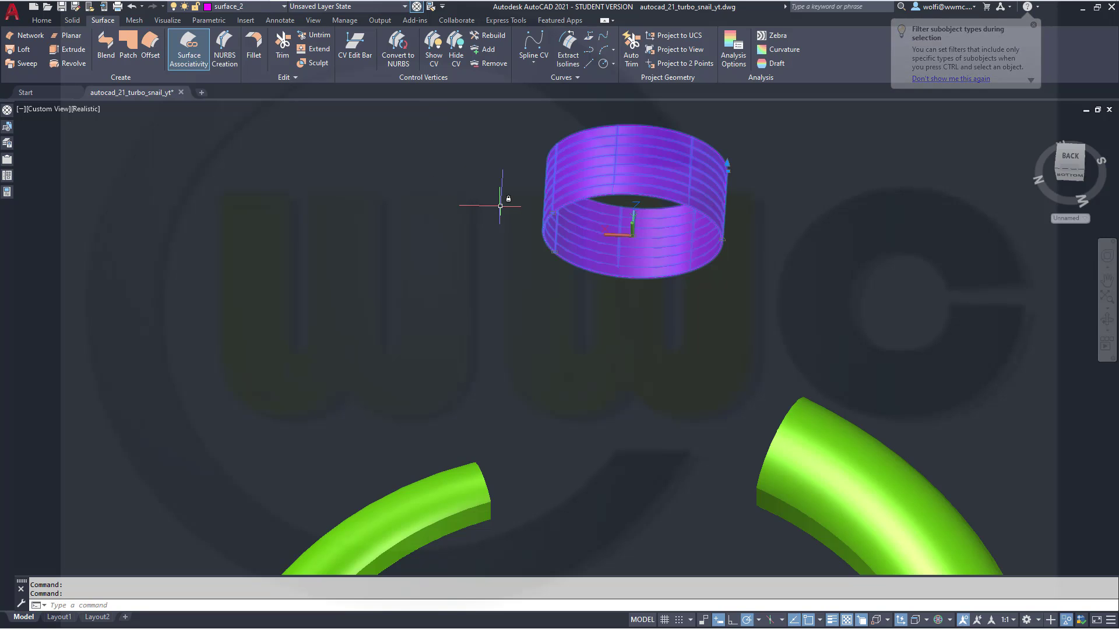
key(Escape)
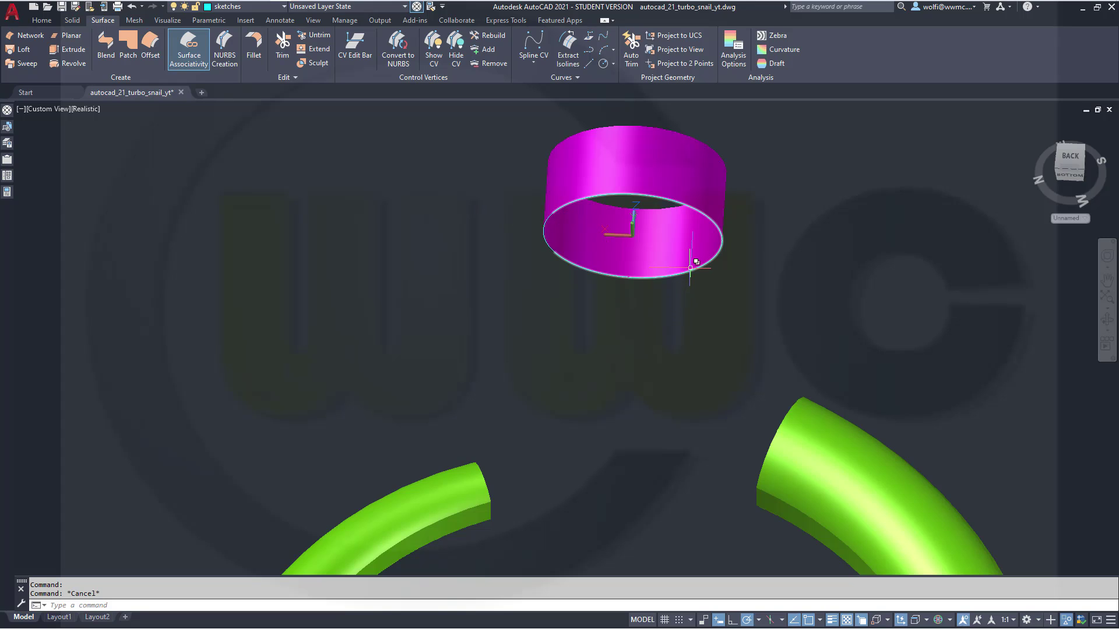
Make the surfaces layer current and turn off the sketches layer.
click(285, 7)
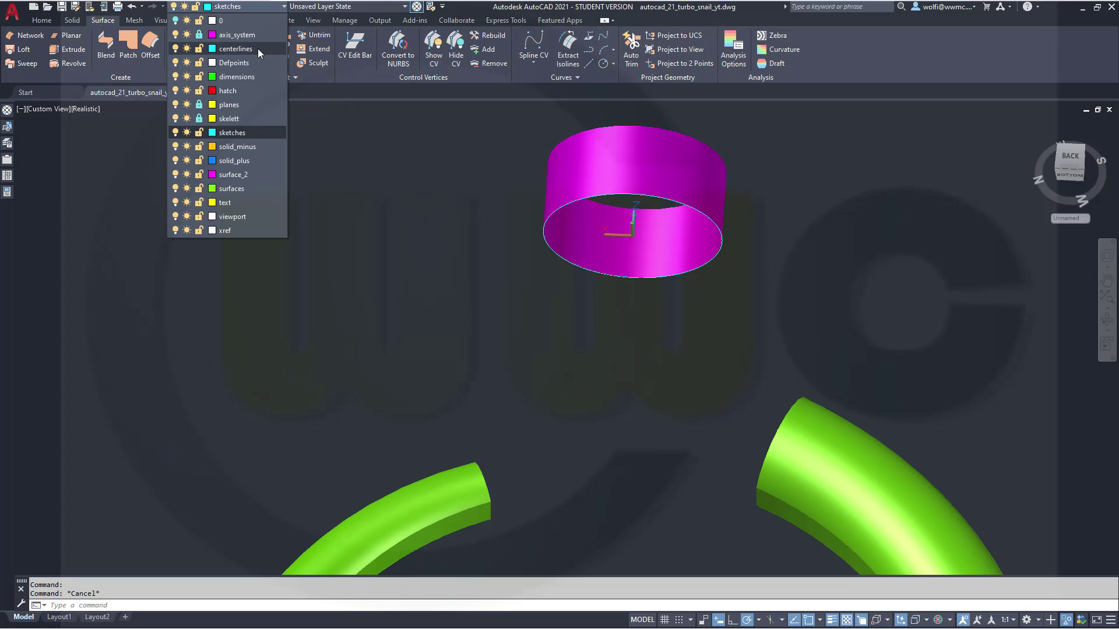
click(261, 187)
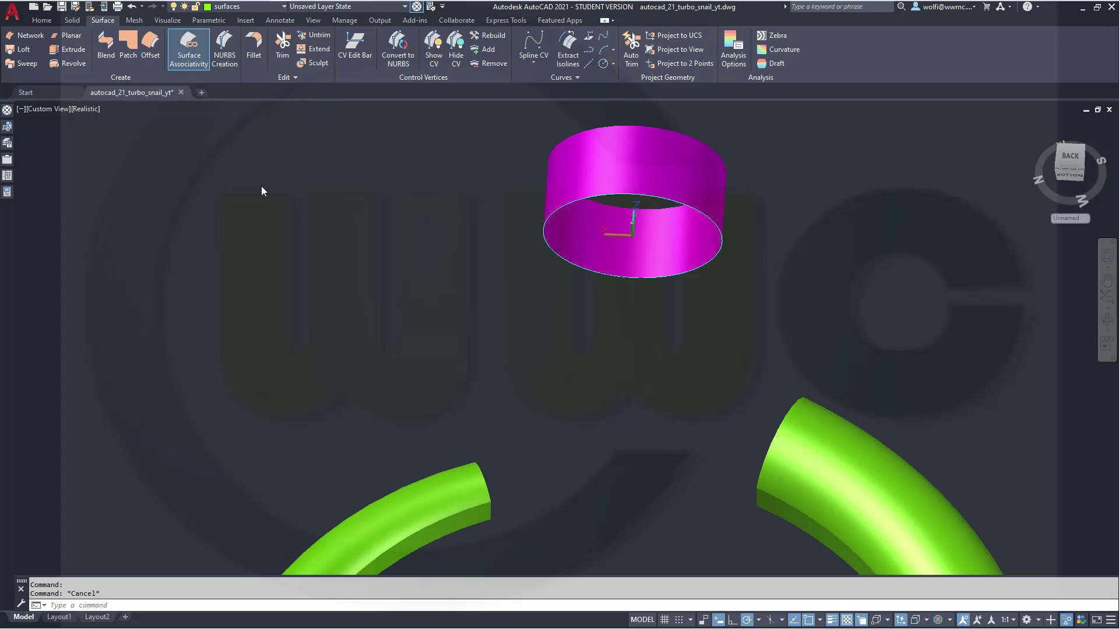
click(252, 7)
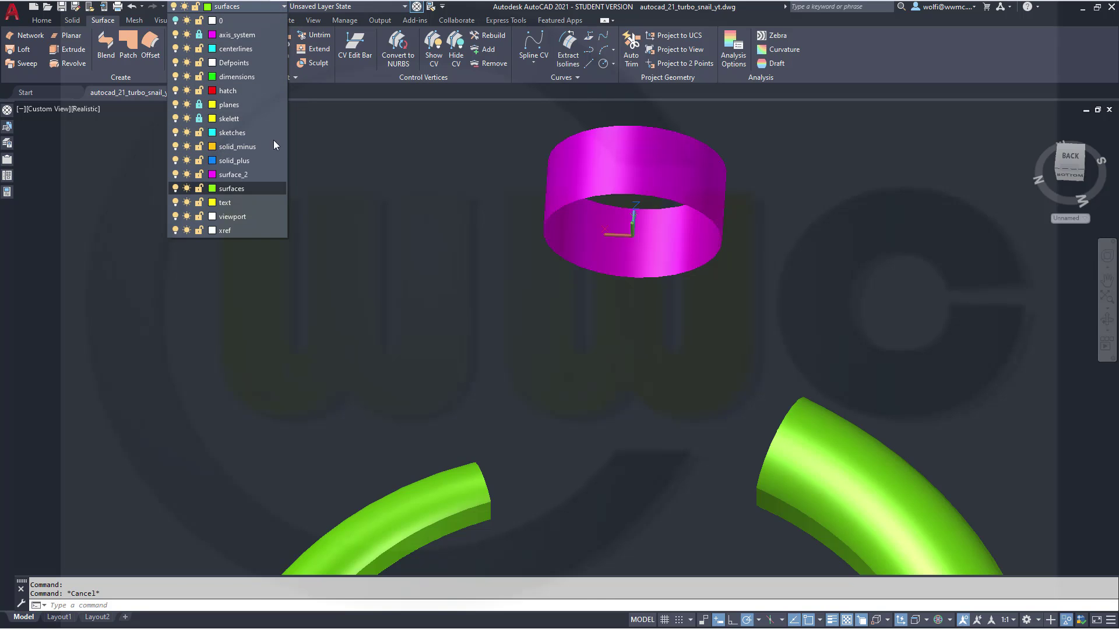
click(175, 133)
scroll(592, 284, down, 3)
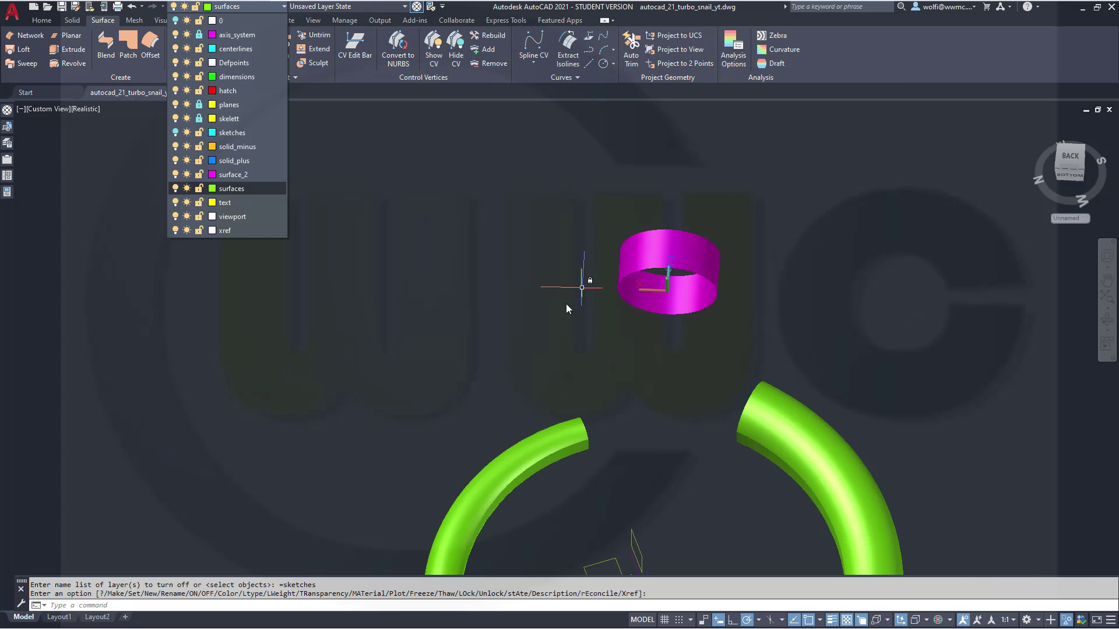
click(596, 309)
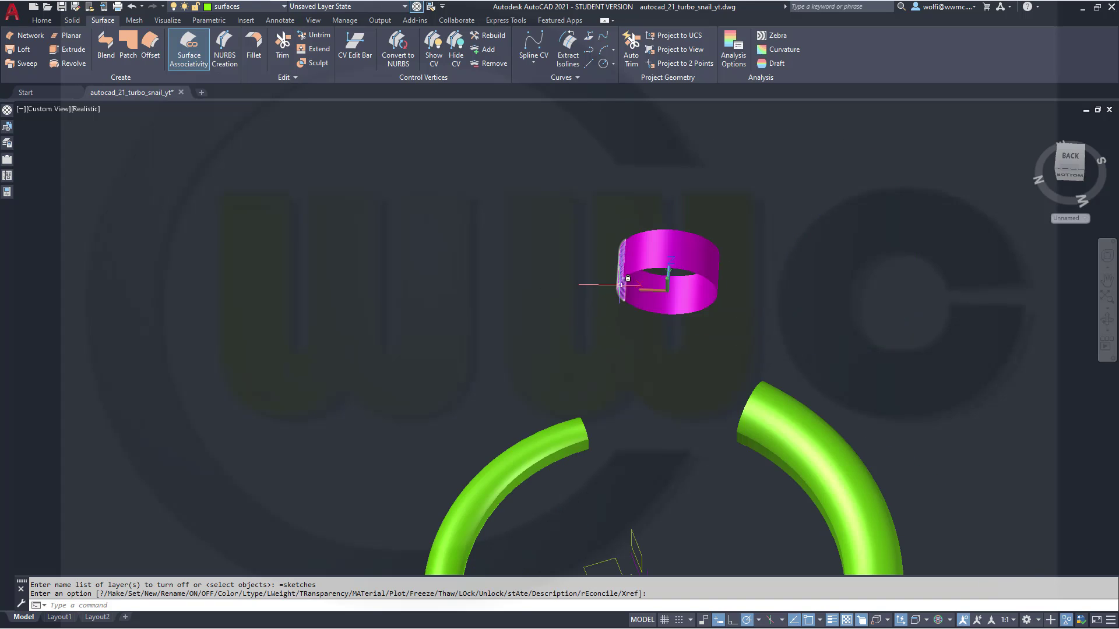
Move the cylinder's narrow side surface to the solid_minus layer and clear the selection.
key(Return)
click(627, 278)
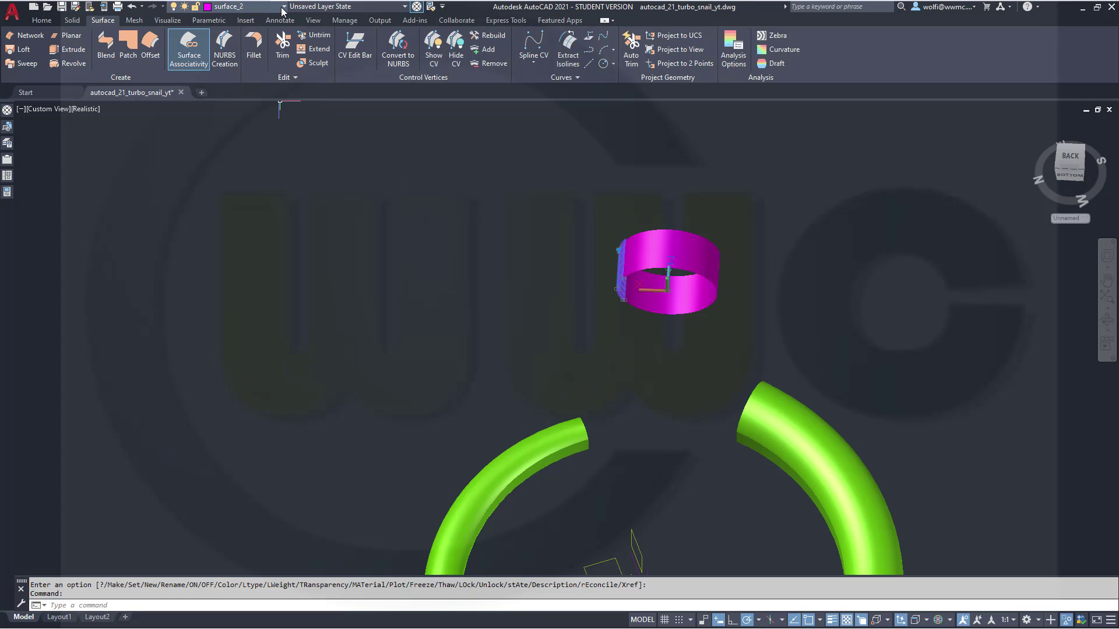
click(284, 8)
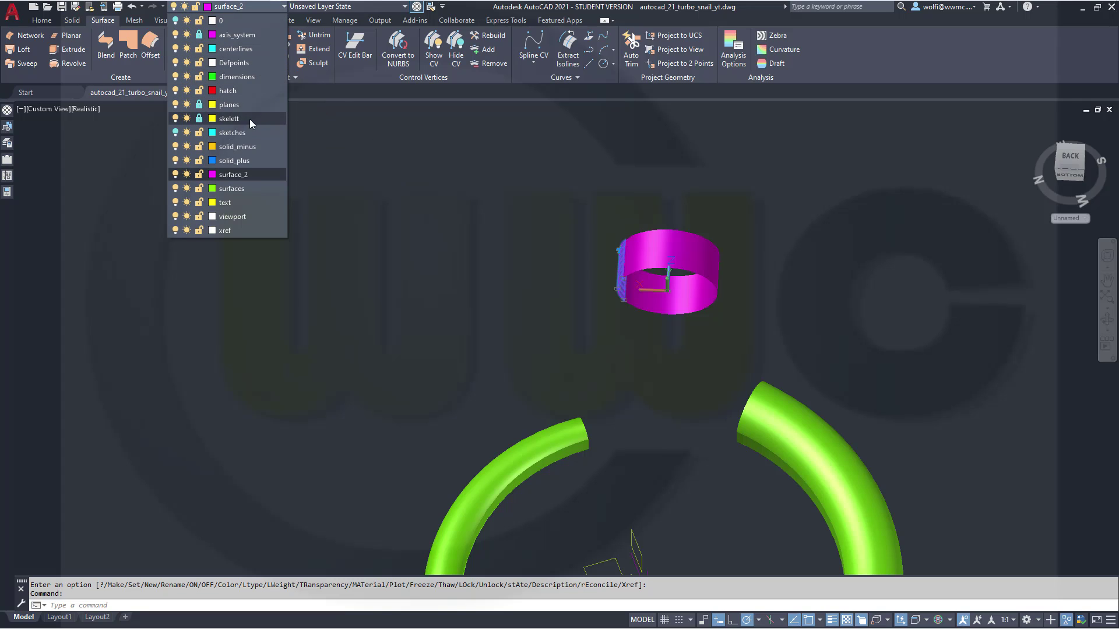
click(237, 148)
key(Escape)
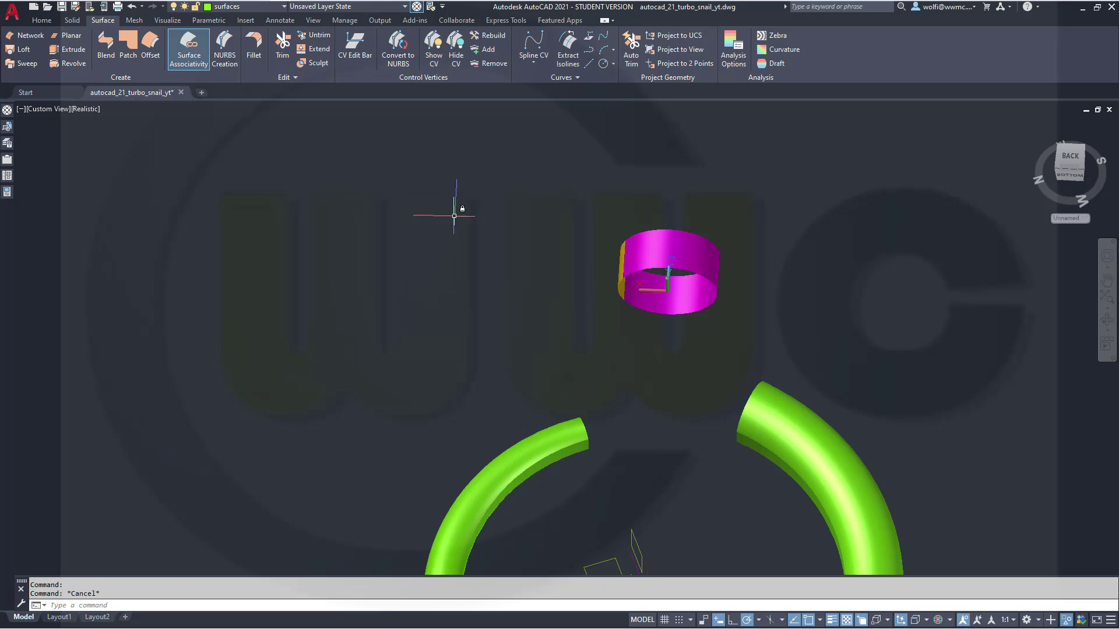
Start a surface loft with the large cylinder surface's edge facing the tubes as the first cross section, using Join multiple edges.
shift+middle_drag(515, 270, 633, 377)
scroll(633, 377, up, 3)
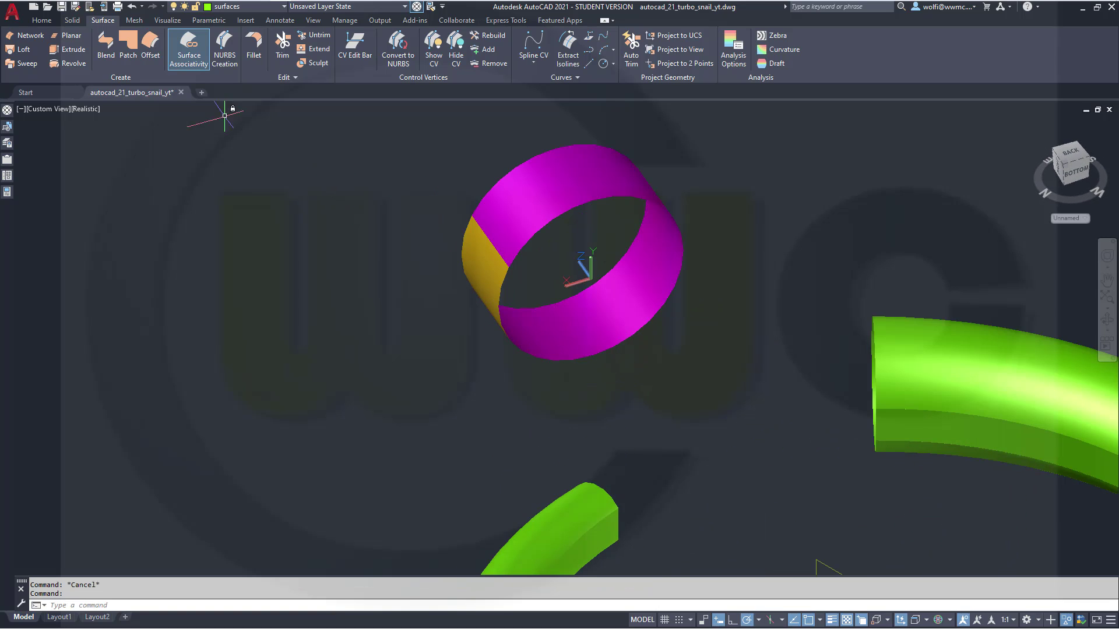
click(24, 50)
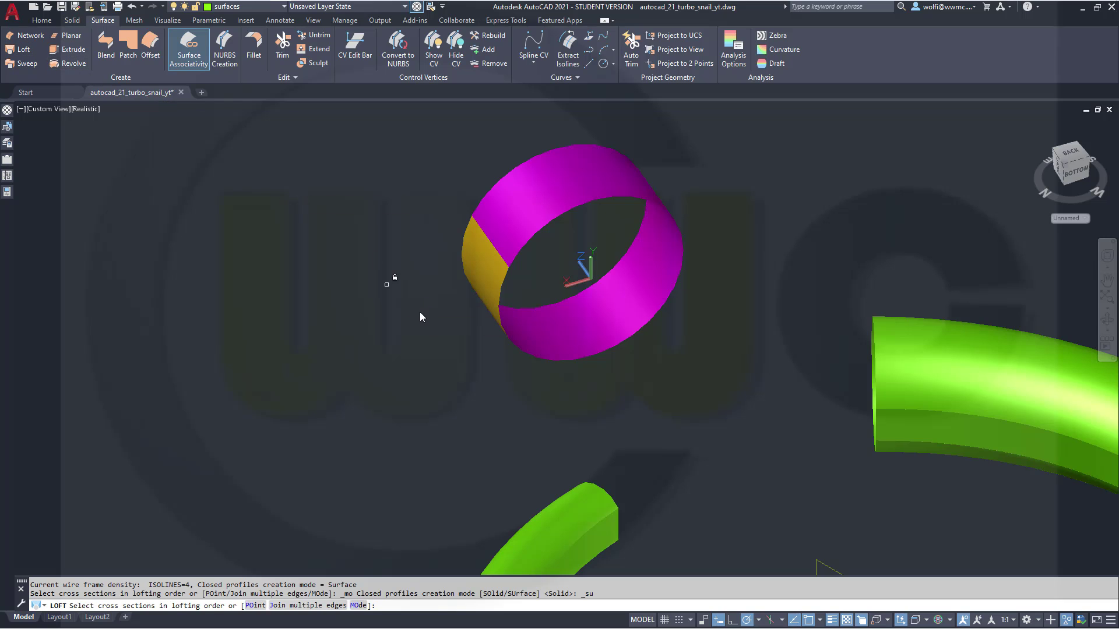
right_click(420, 313)
click(468, 363)
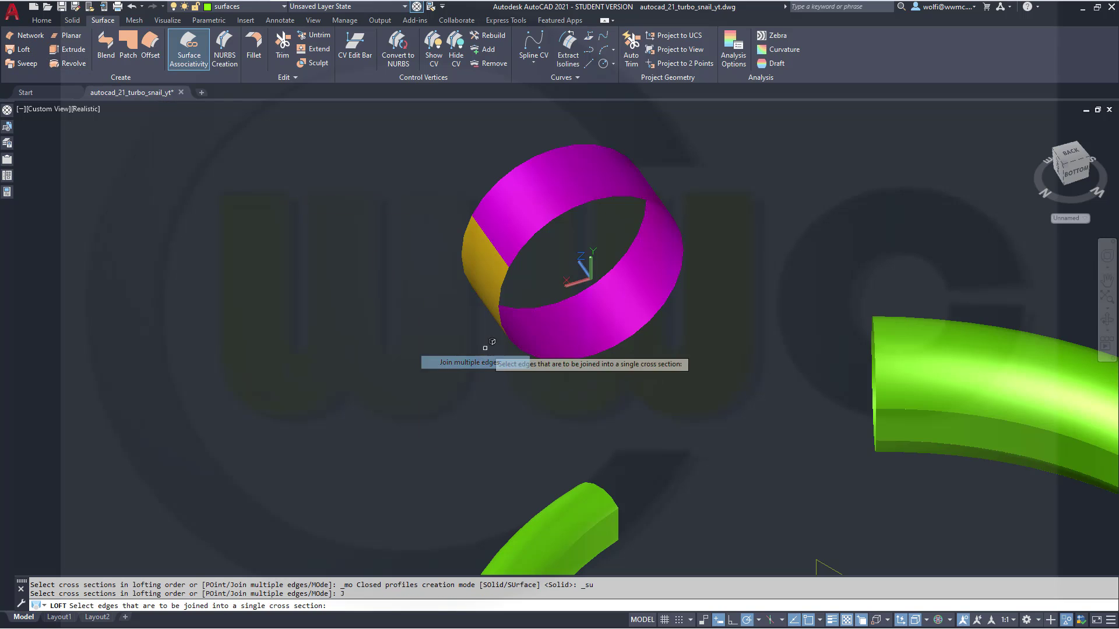
click(550, 220)
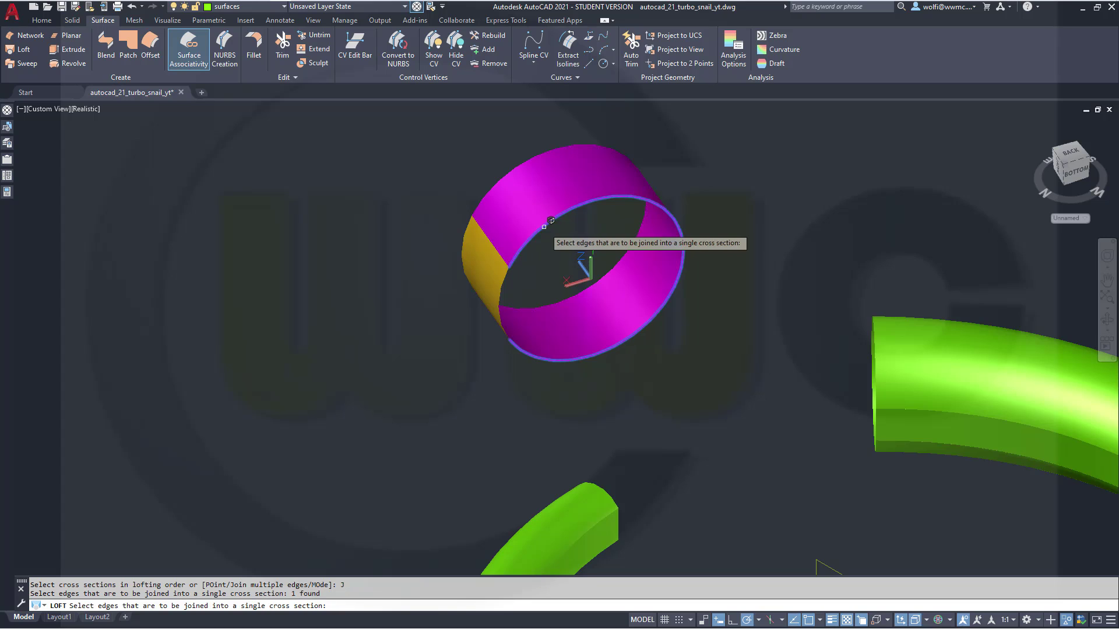
key(Return)
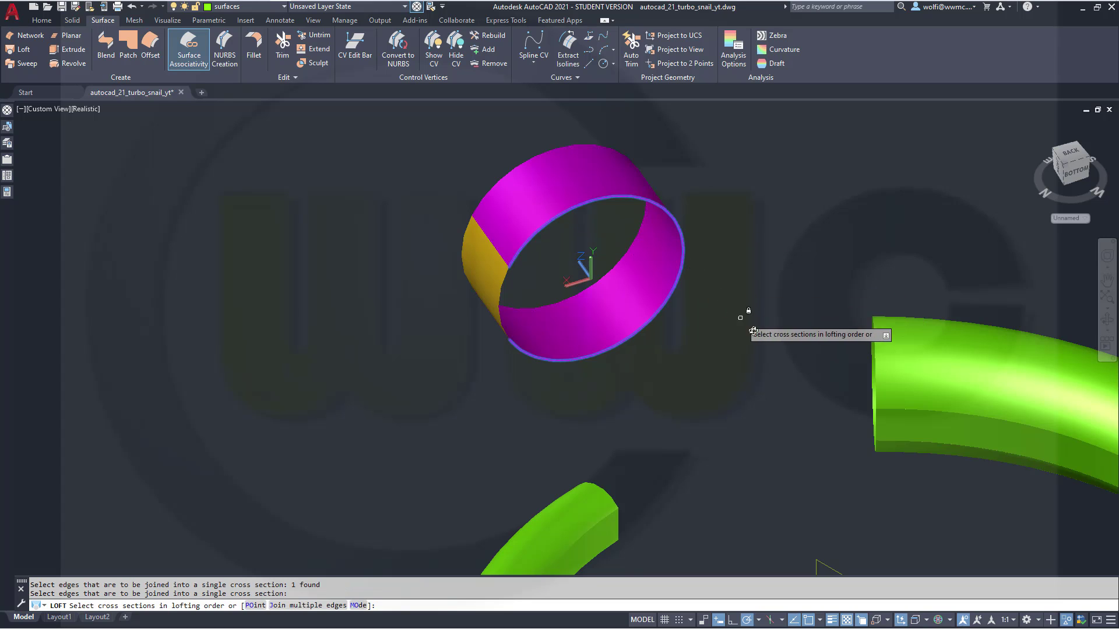
Join the edge pieces around the larger tube's open end into the loft's second cross section.
shift+middle_drag(743, 306, 794, 351)
right_click(794, 350)
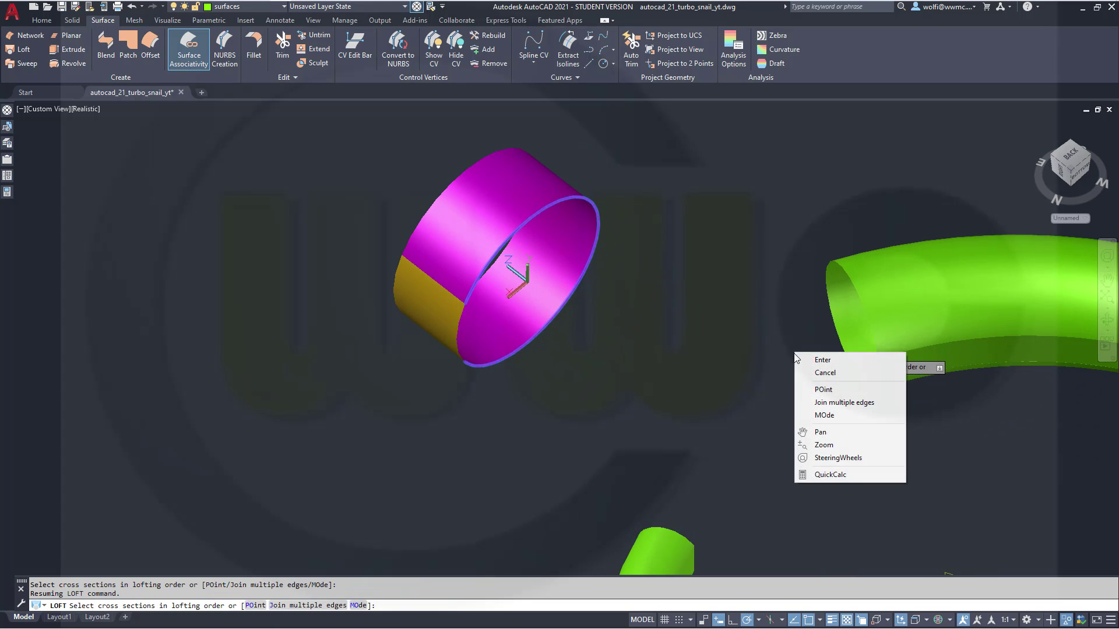
click(845, 399)
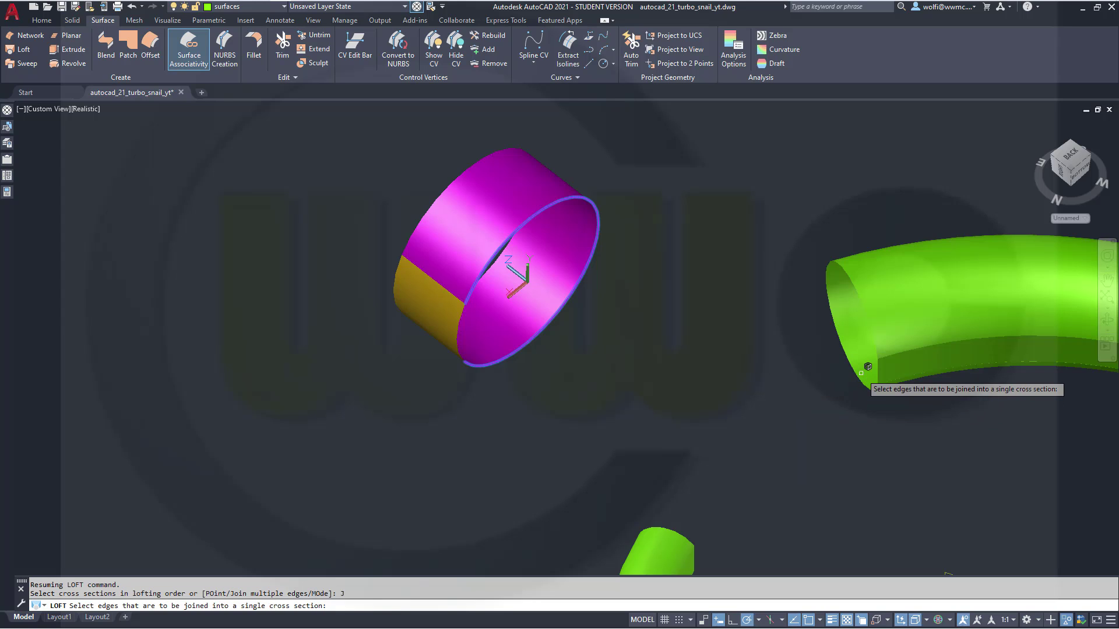
click(839, 321)
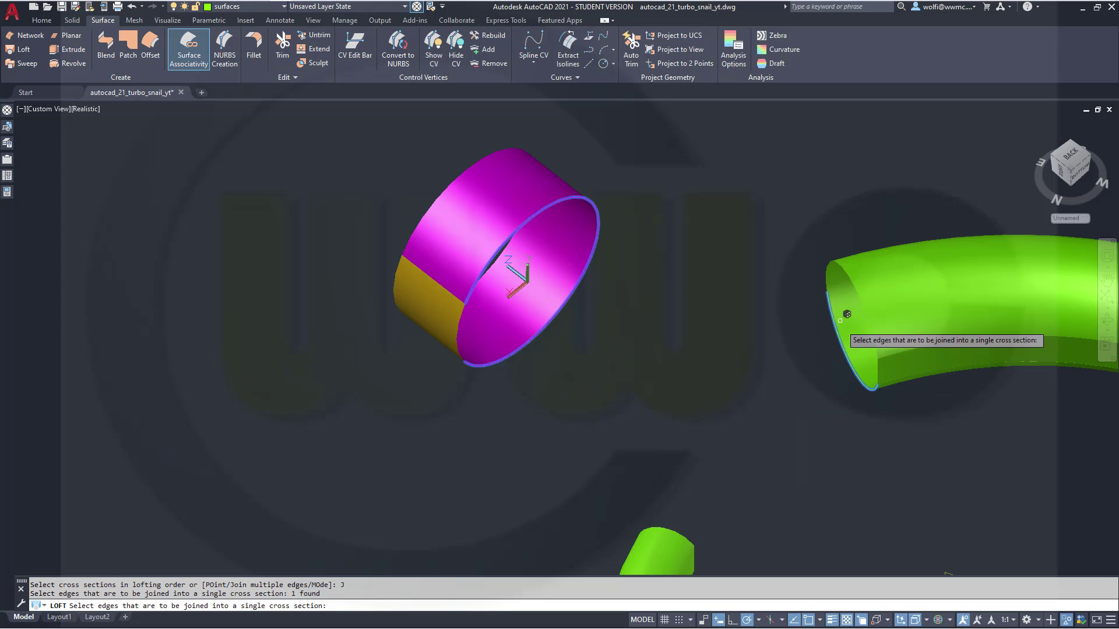
click(826, 284)
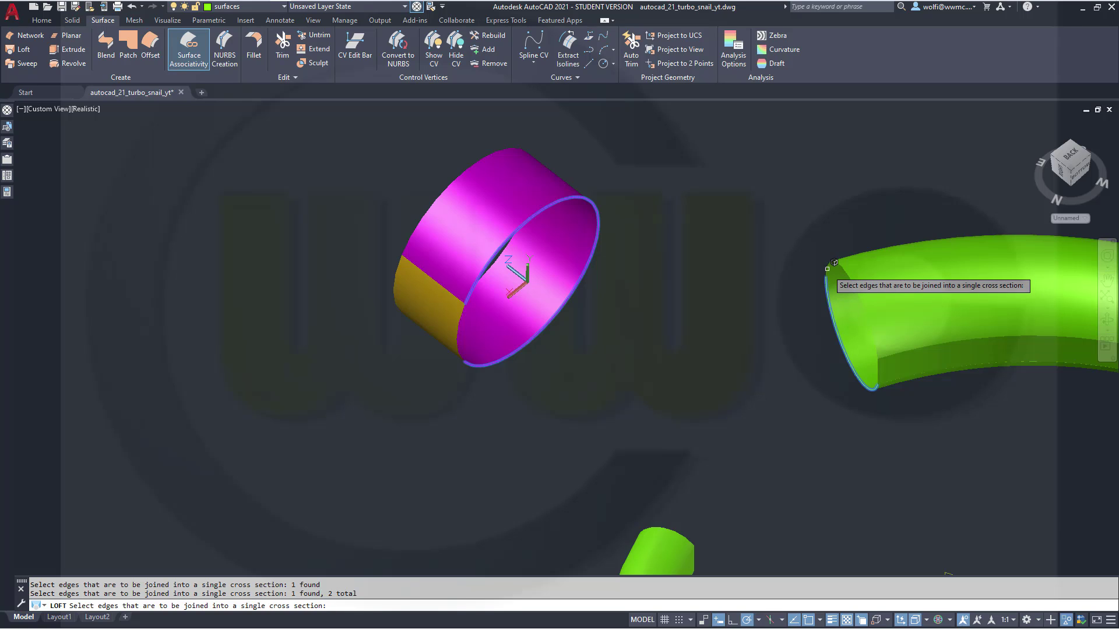
click(825, 270)
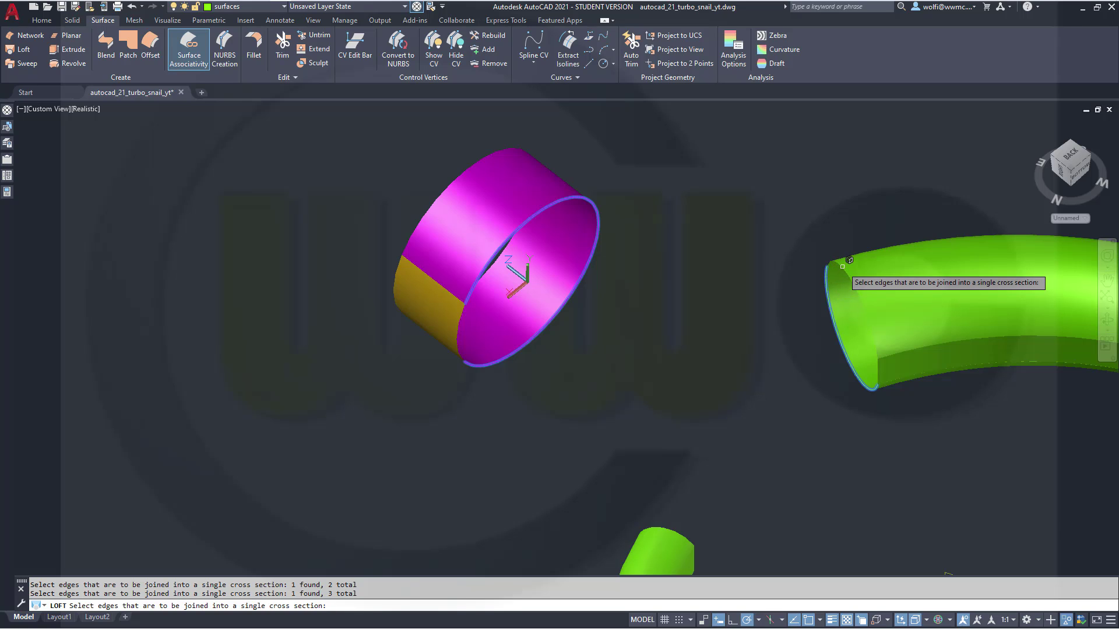
click(842, 267)
key(Return)
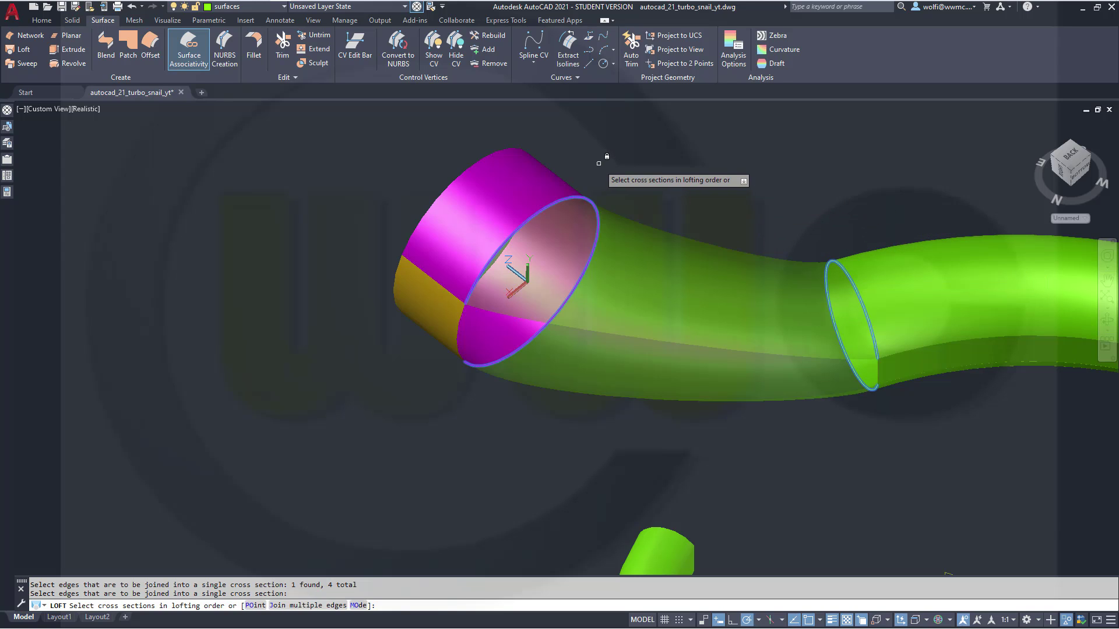
Accept both loft cross sections and set the start and end continuity to G1.
right_click(662, 155)
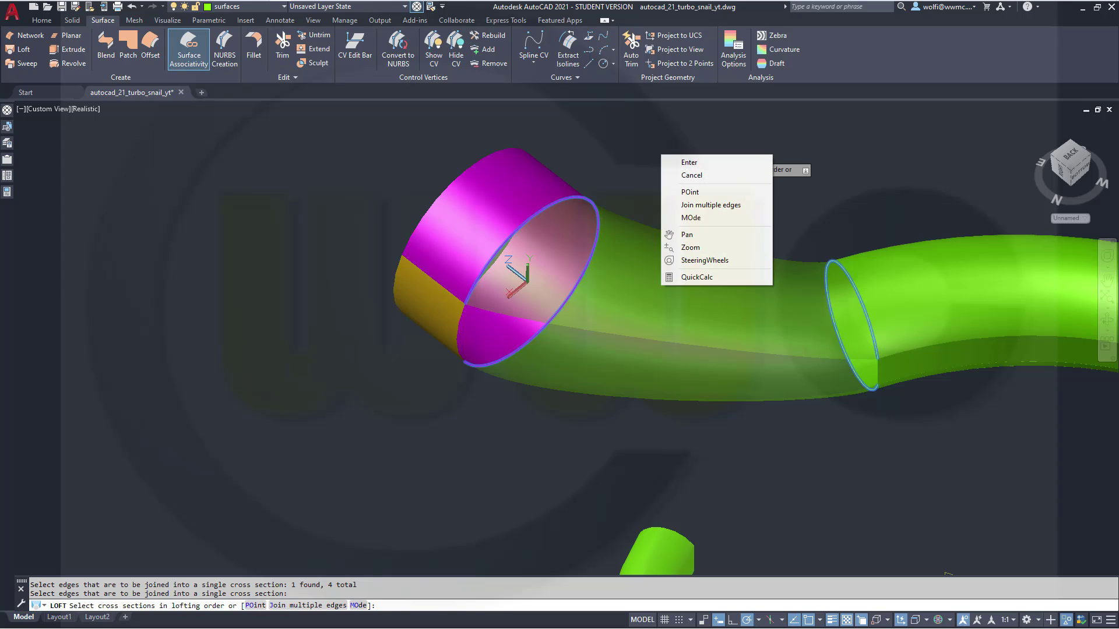
click(695, 158)
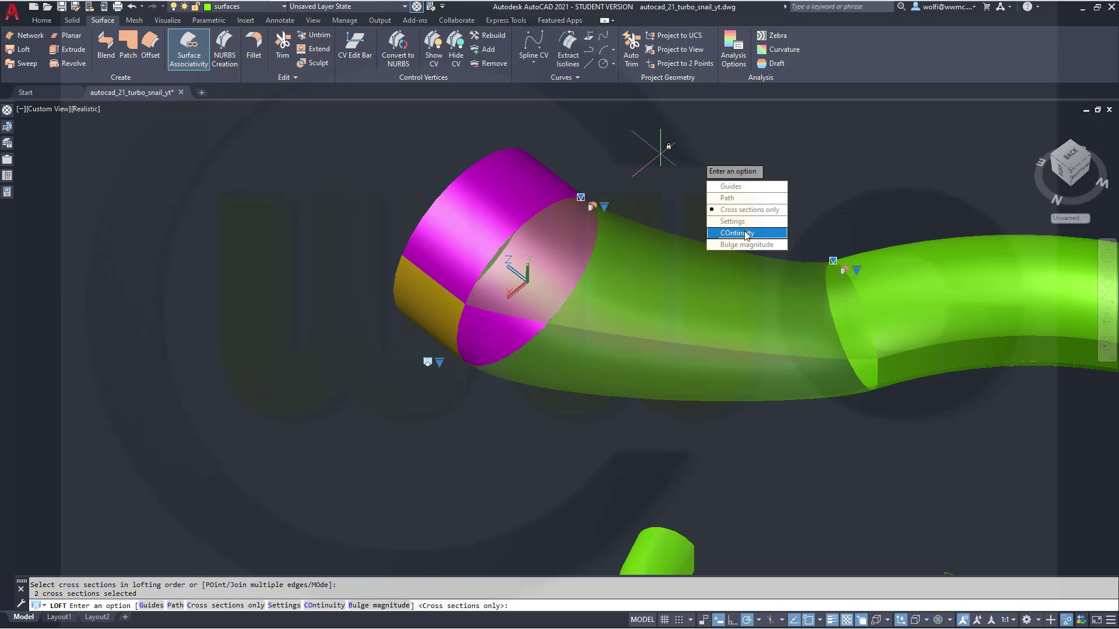
click(744, 233)
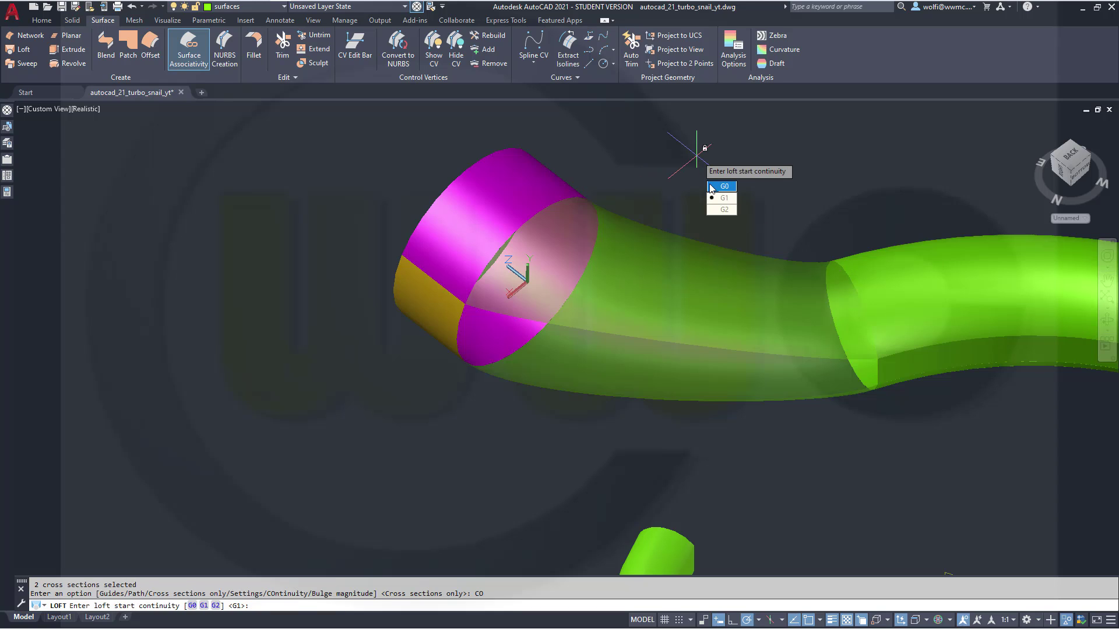
key(Return)
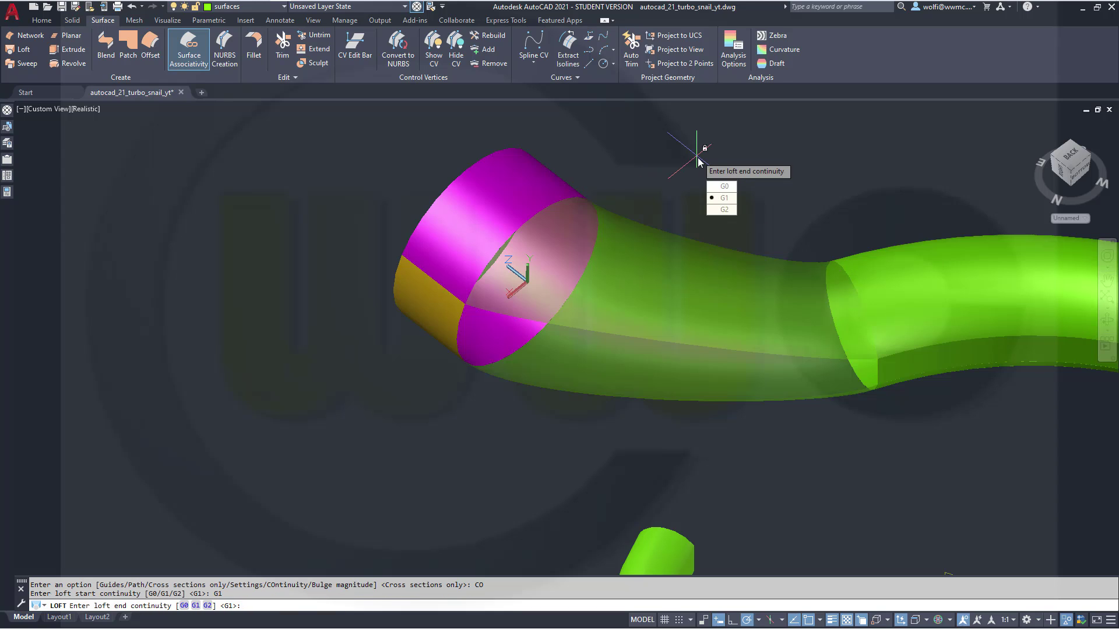
click(716, 199)
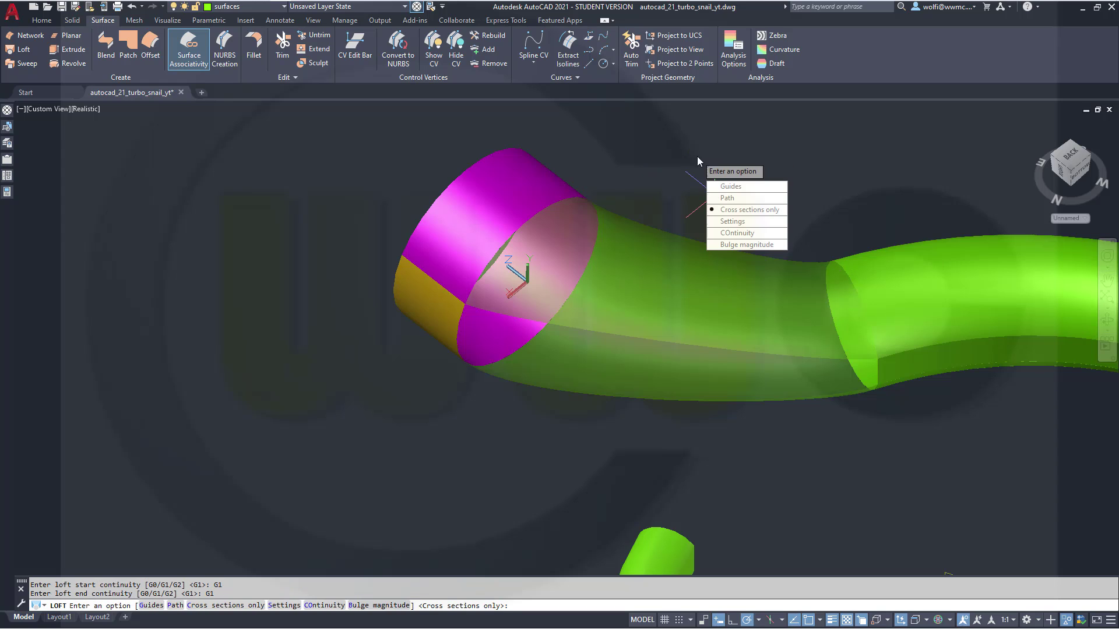
Set the loft's start and end bulge magnitude to 1 and create the surface.
click(733, 244)
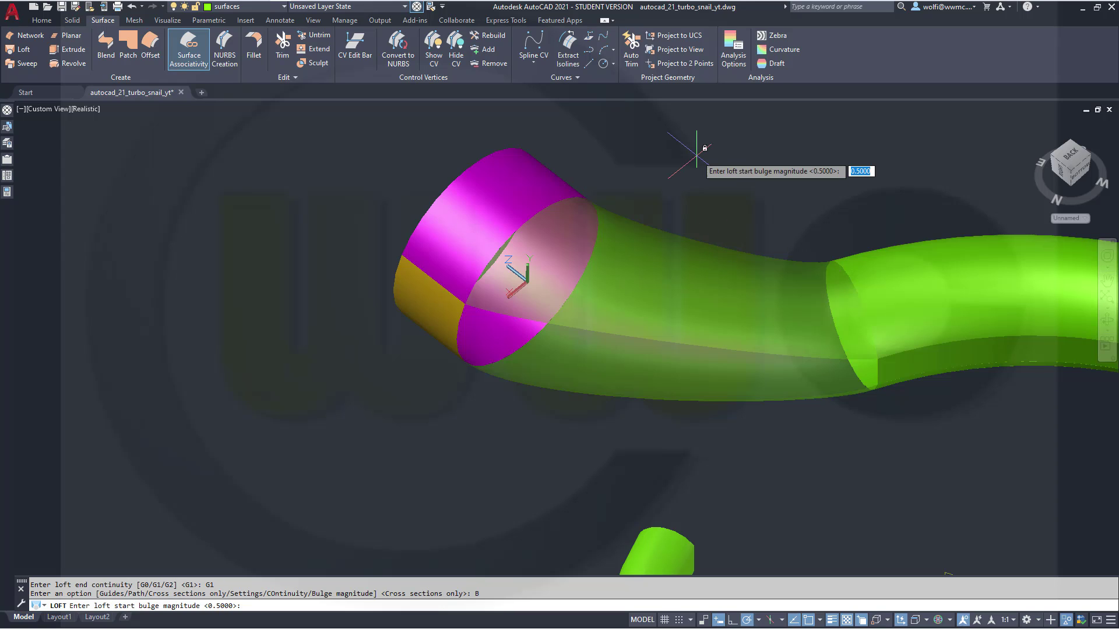
text(1)
key(Return)
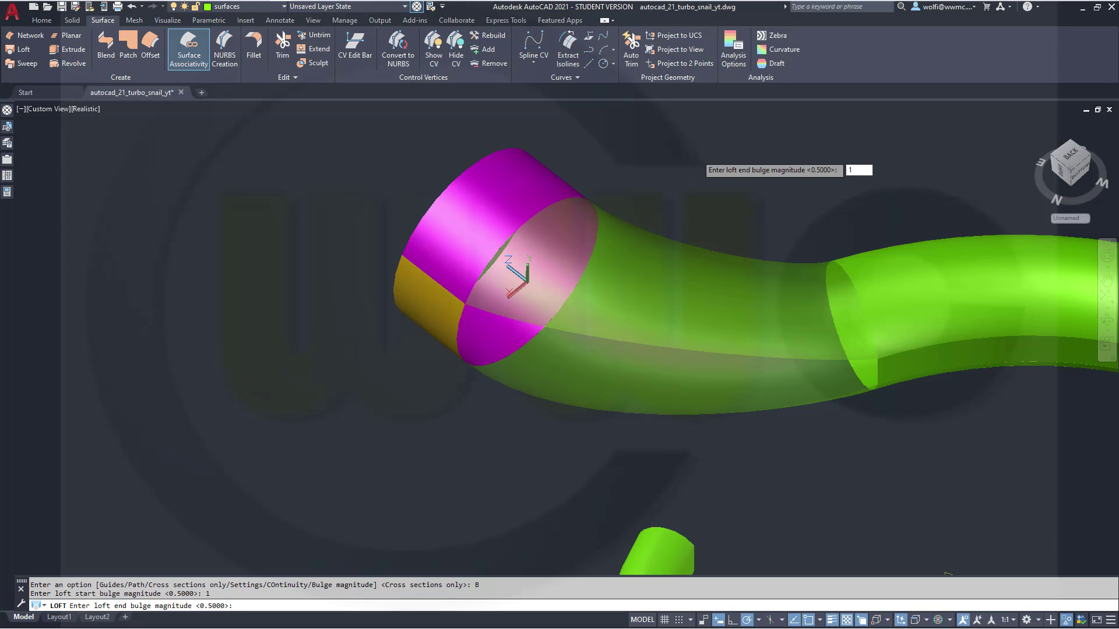
key(Return)
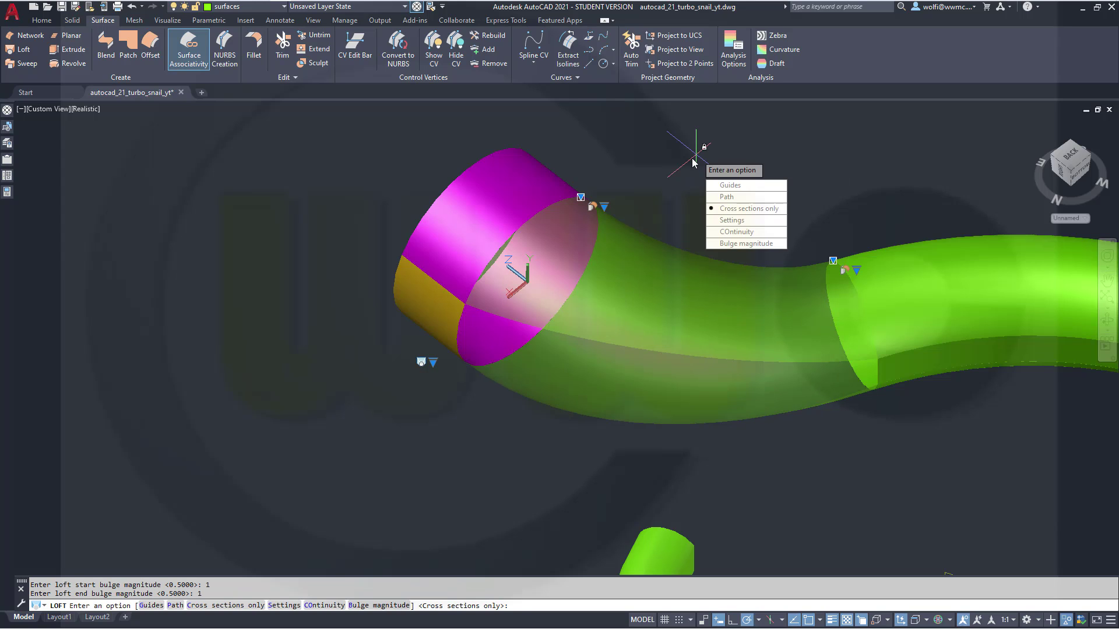
key(Return)
Inspect the lofted transition between the cylinder and the larger tube from the side, and erase it.
shift+middle_drag(662, 237, 693, 181)
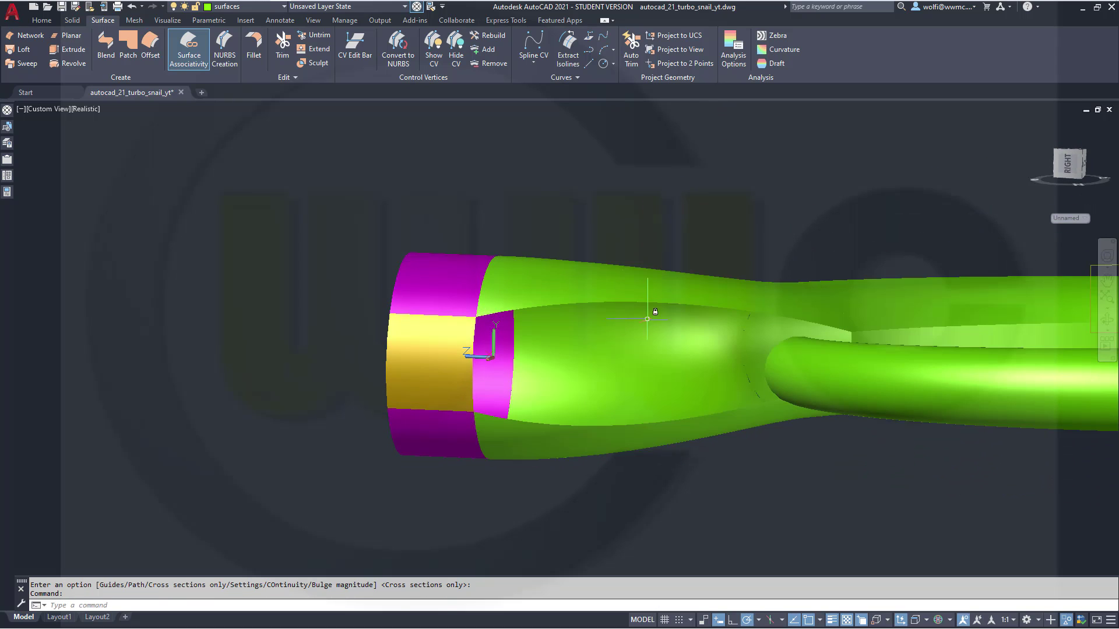
shift+middle_drag(547, 334, 551, 366)
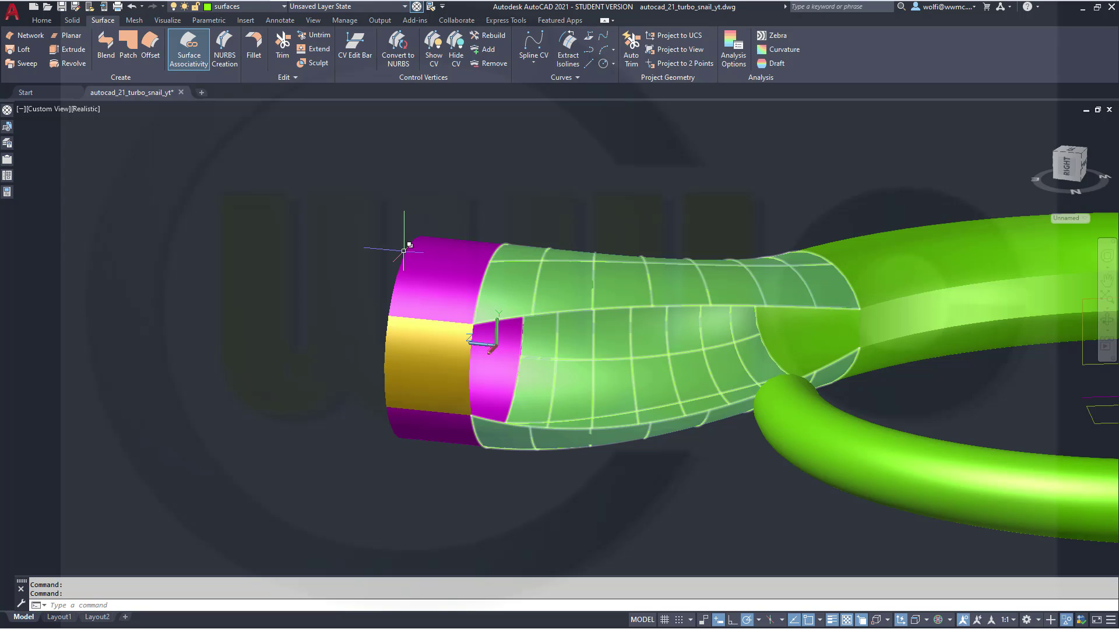
click(558, 274)
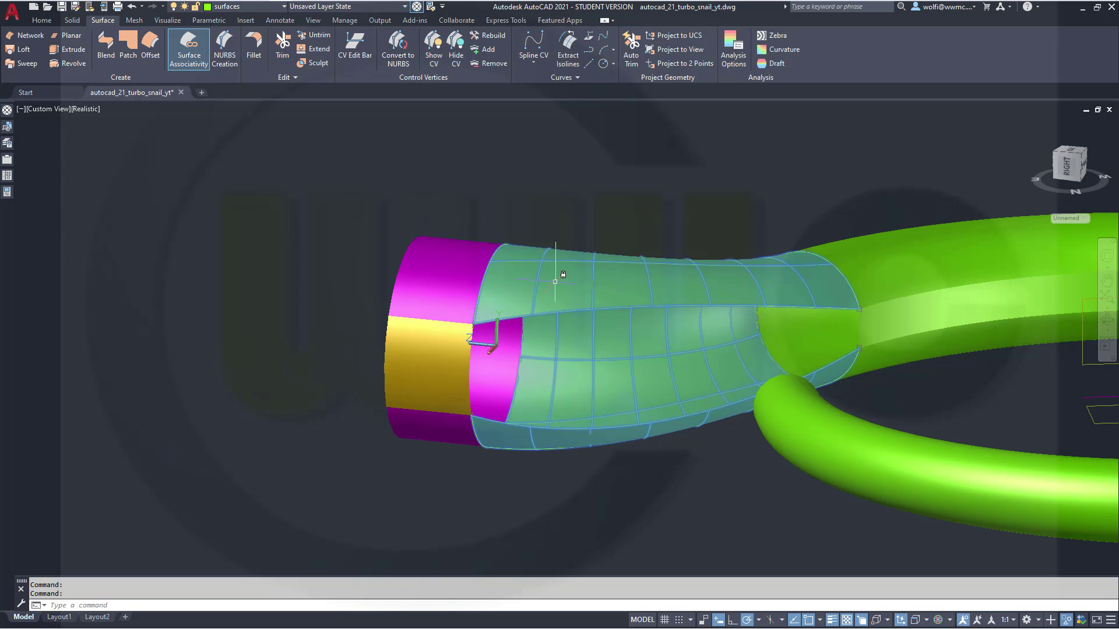
key(Delete)
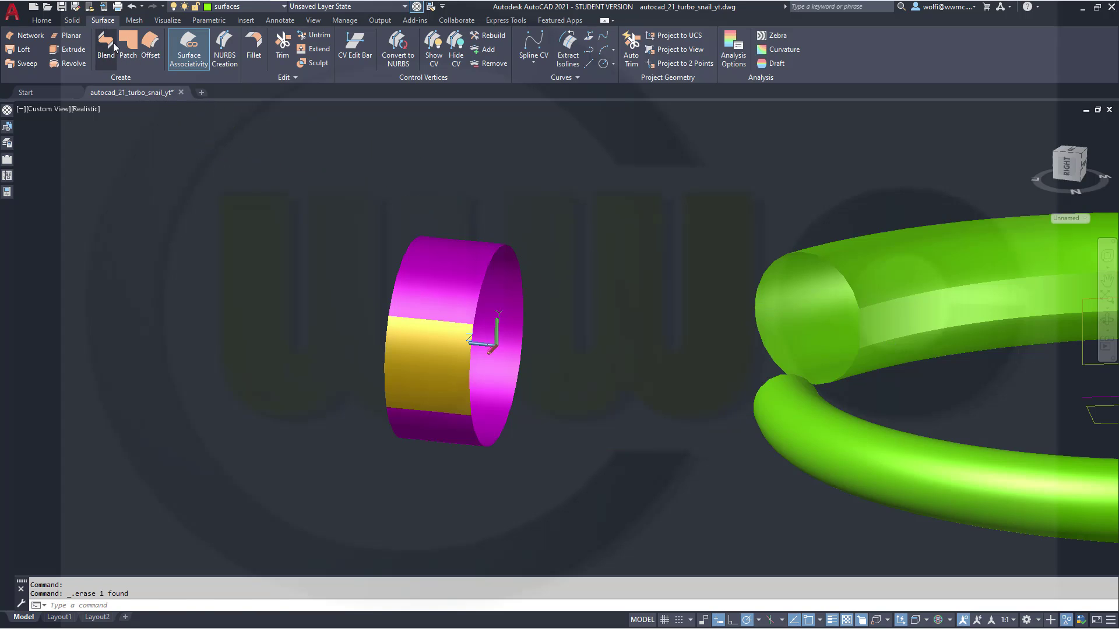
click(107, 45)
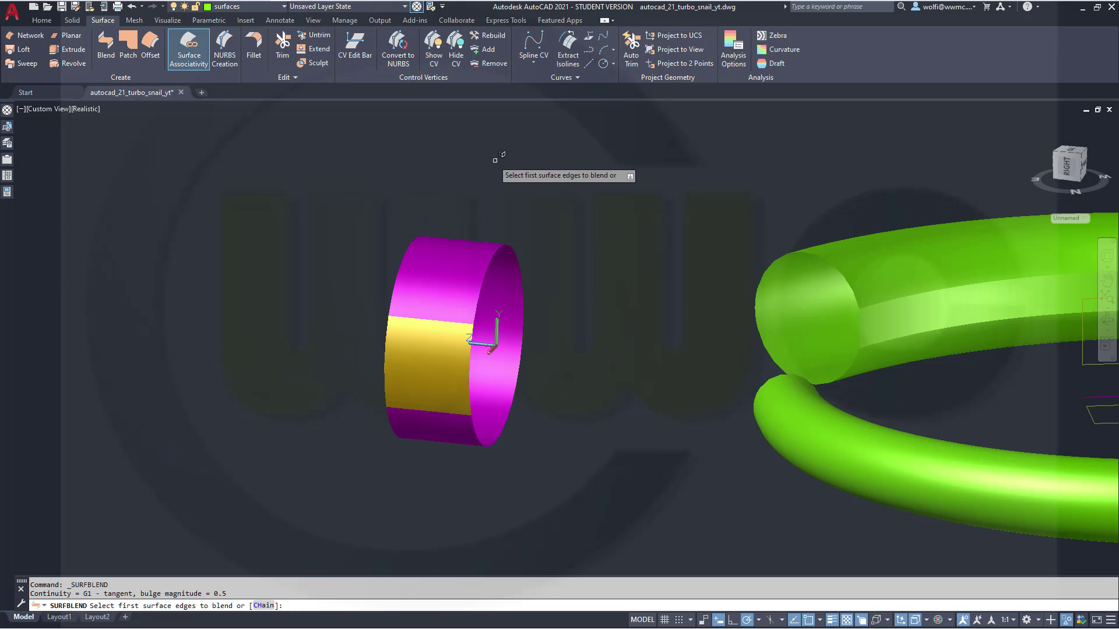
click(484, 282)
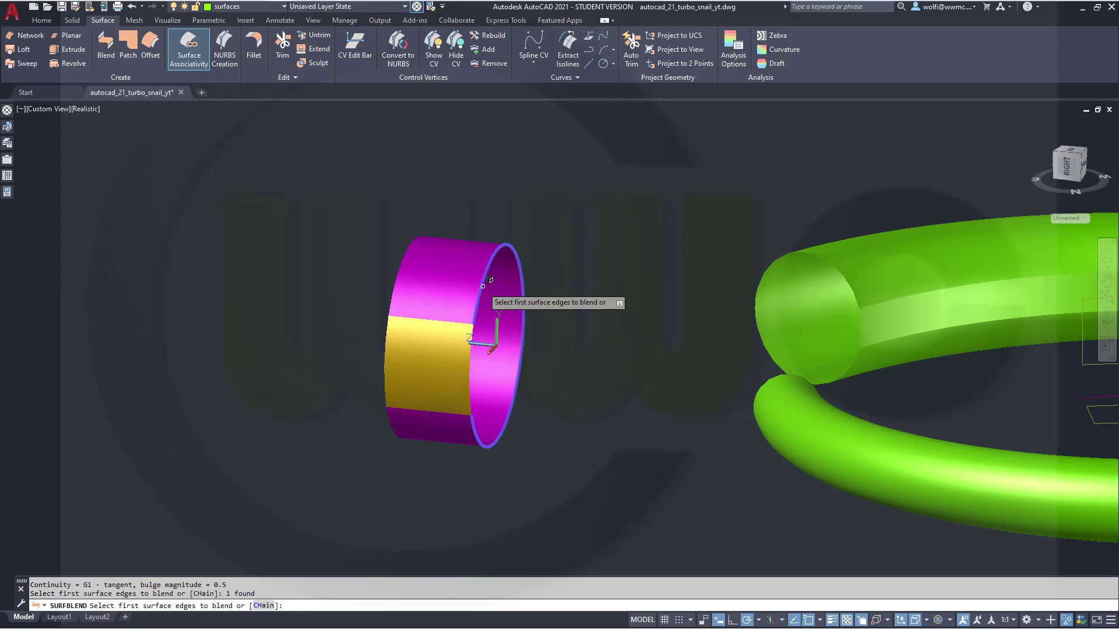
right_click(612, 214)
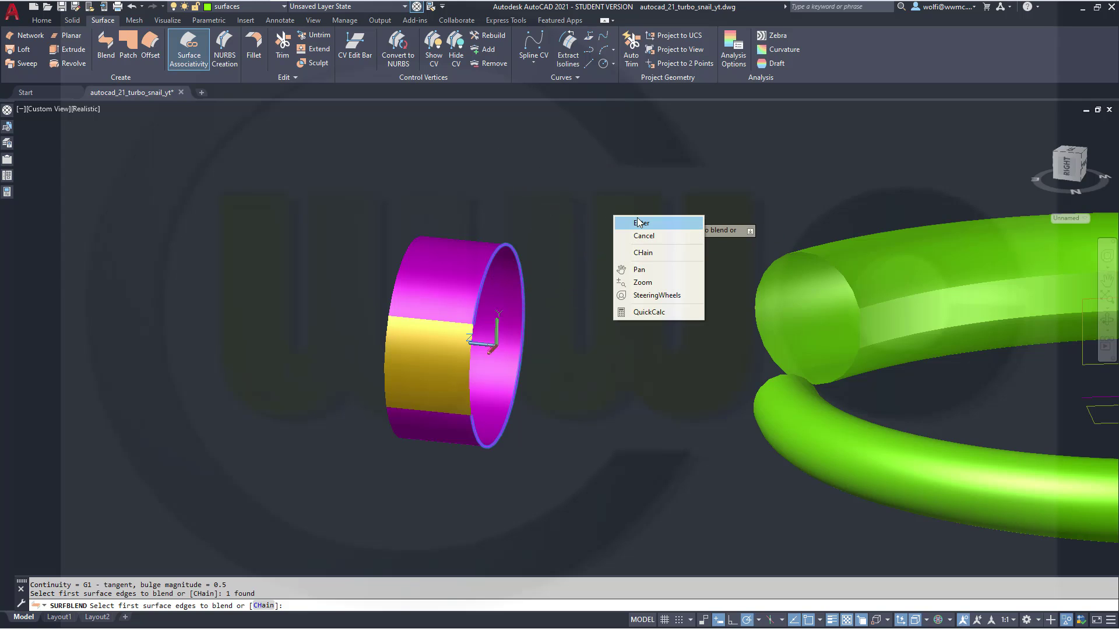
click(639, 222)
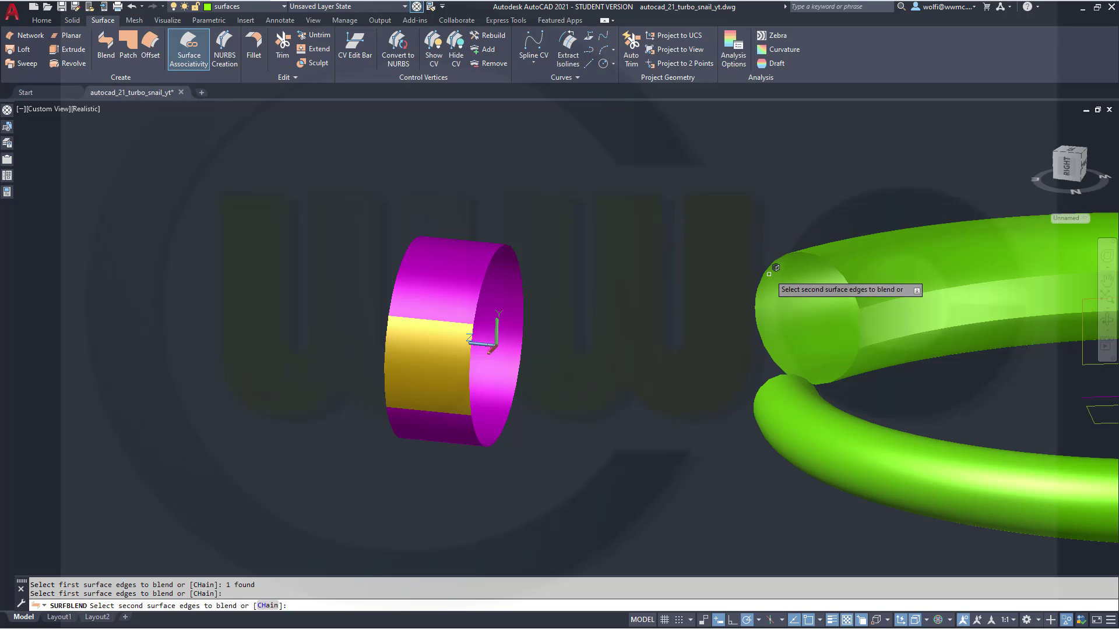
right_click(660, 215)
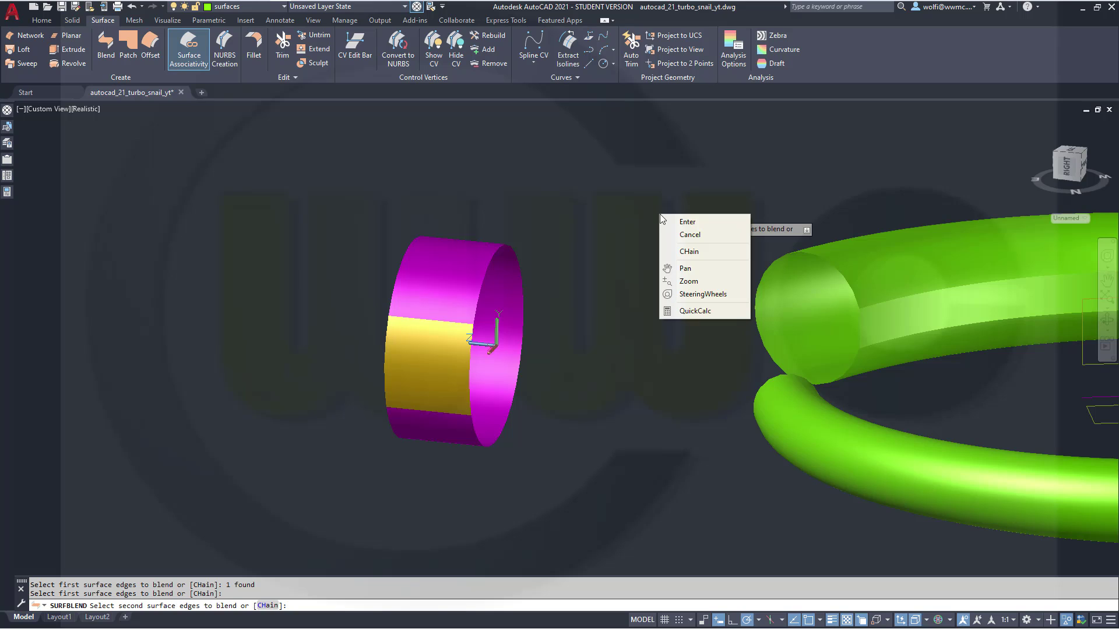
key(Escape)
scroll(728, 224, up, 1)
key(Escape)
scroll(722, 223, down, 2)
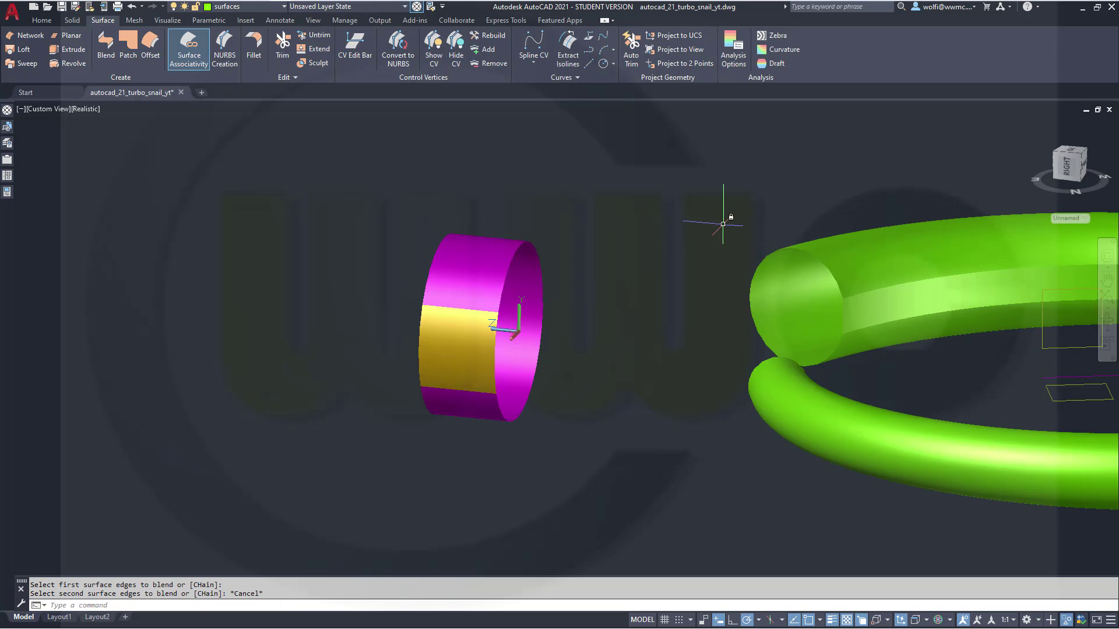
Union the four surfaces of the helical tube into one, leaving out the strip on its inner side.
scroll(723, 224, down, 2)
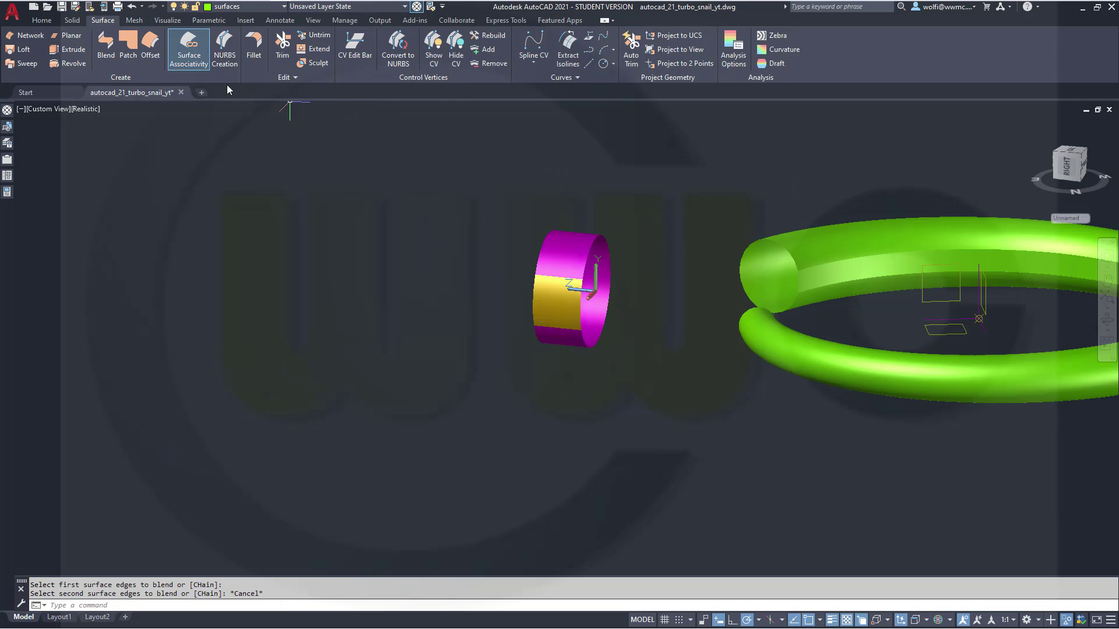
click(71, 22)
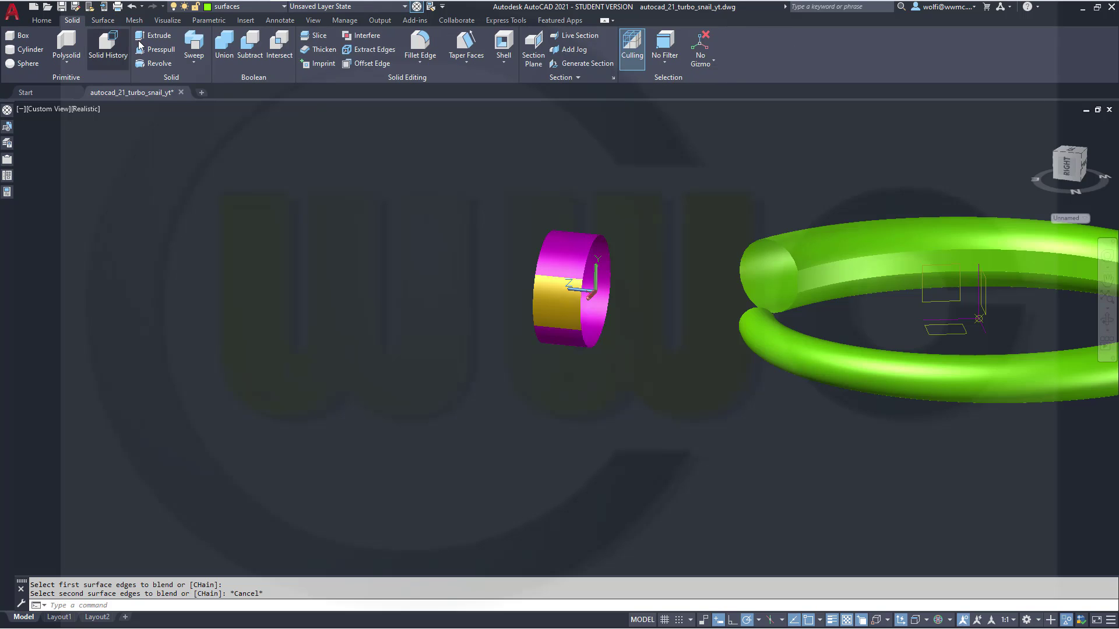
click(223, 45)
click(797, 250)
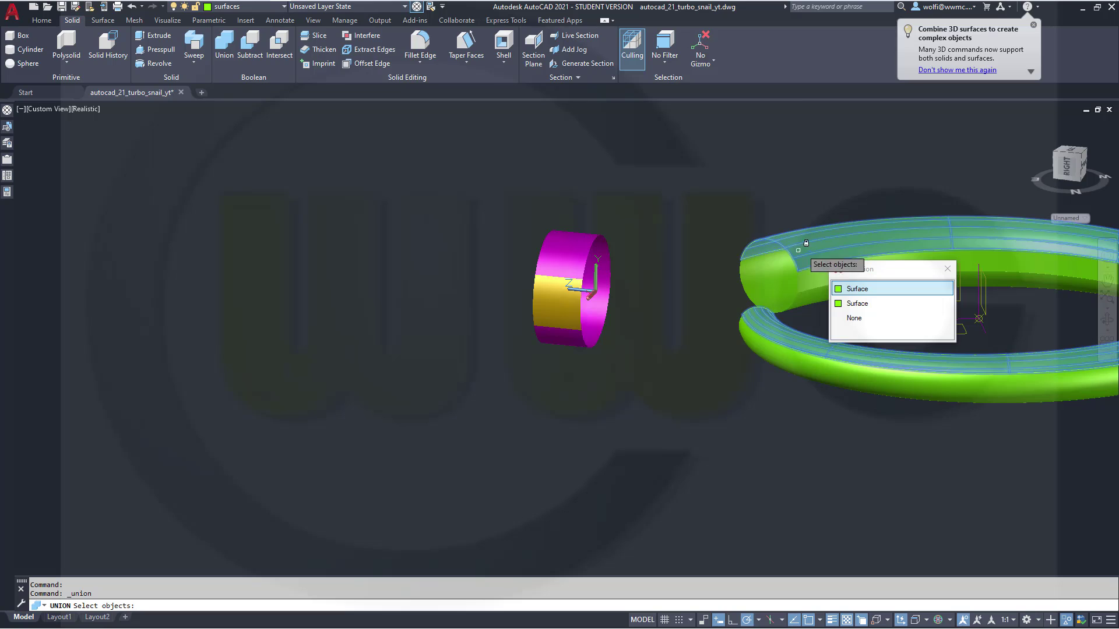
click(863, 289)
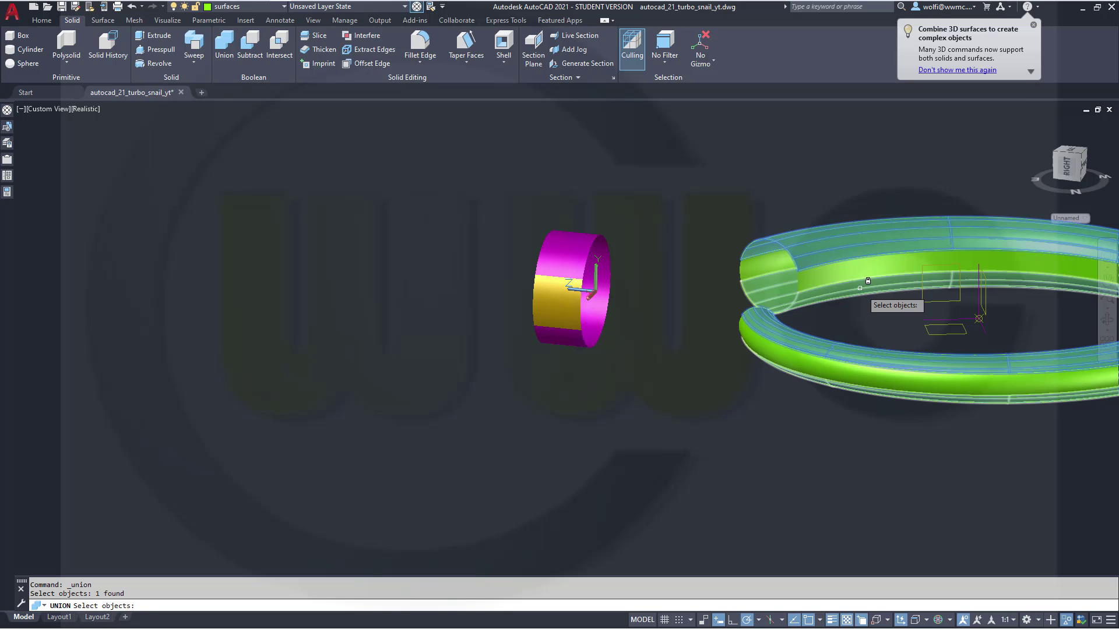
click(755, 271)
click(762, 289)
click(762, 288)
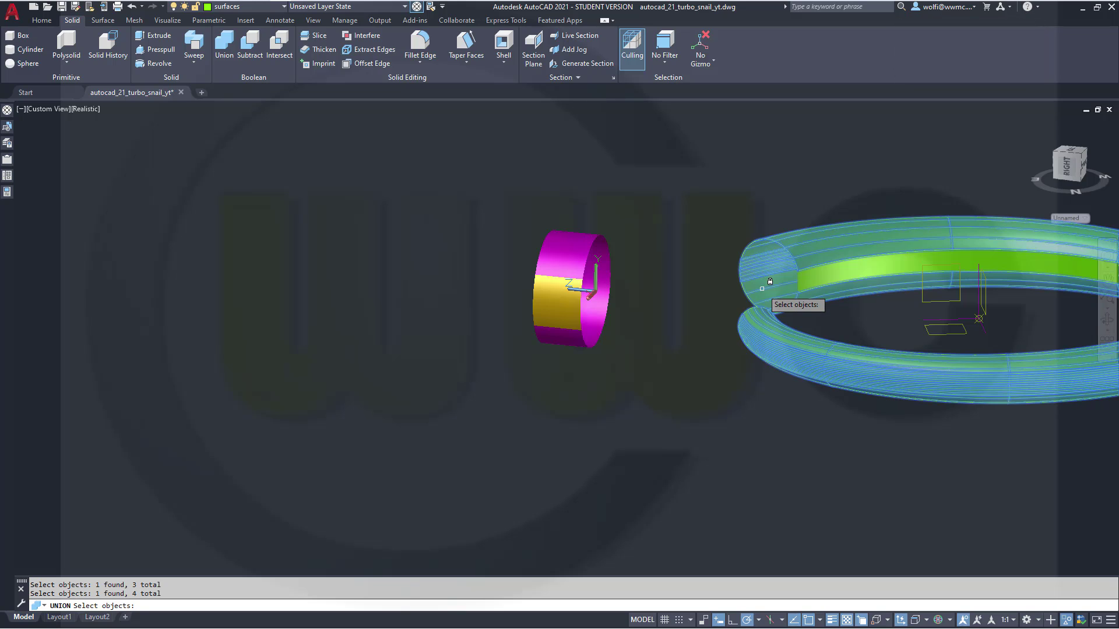
key(Return)
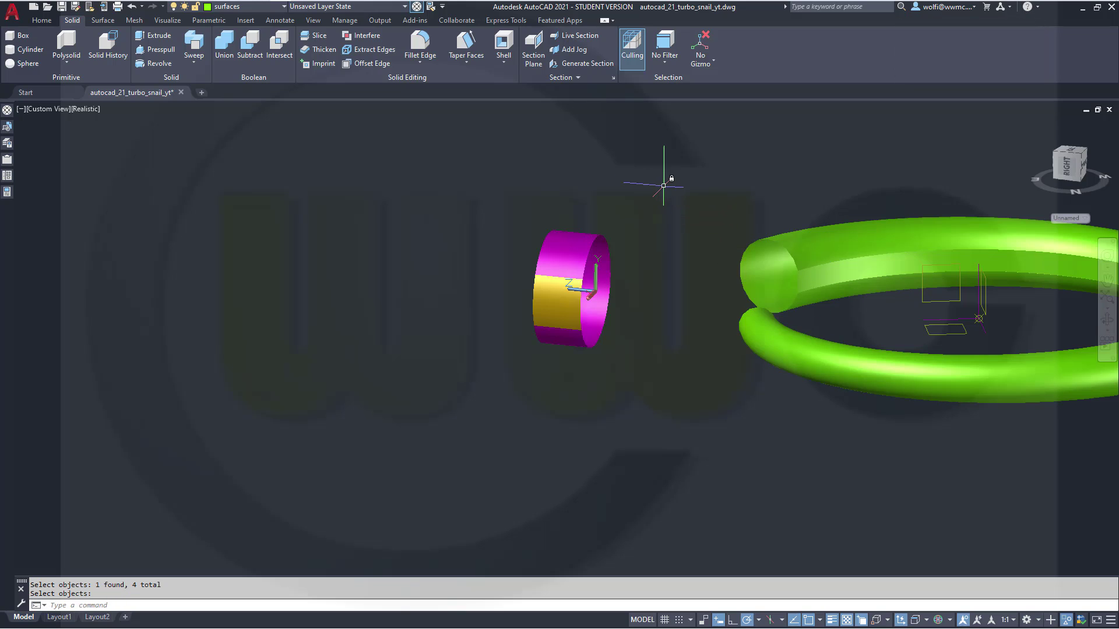
Start a blend surface from the magenta cylinder's open edge to the larger open end of the unioned tube.
click(103, 21)
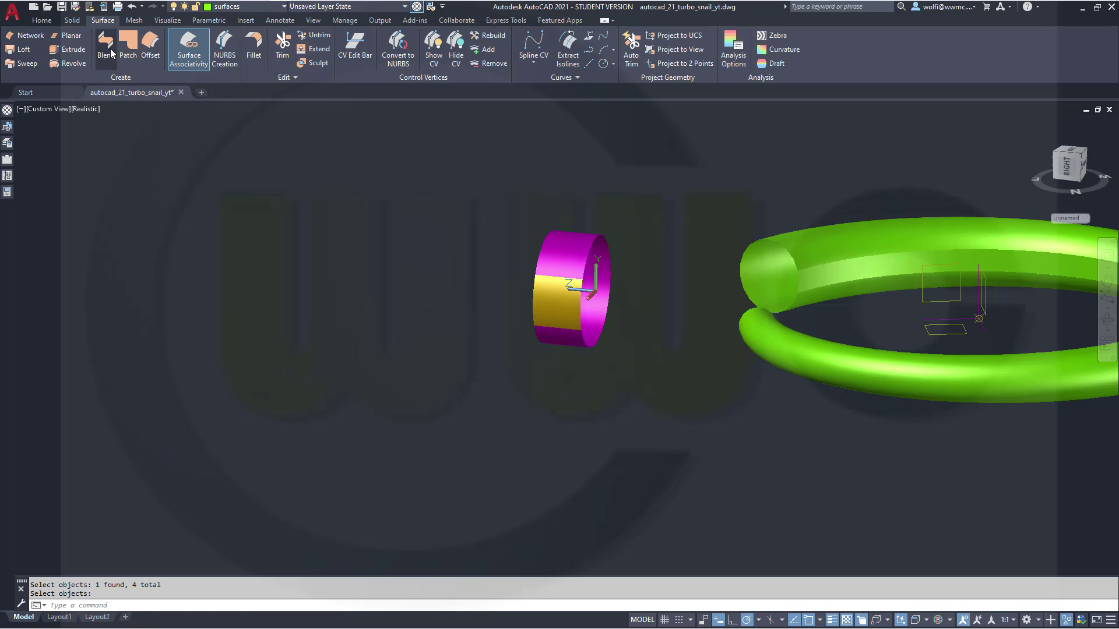
click(105, 48)
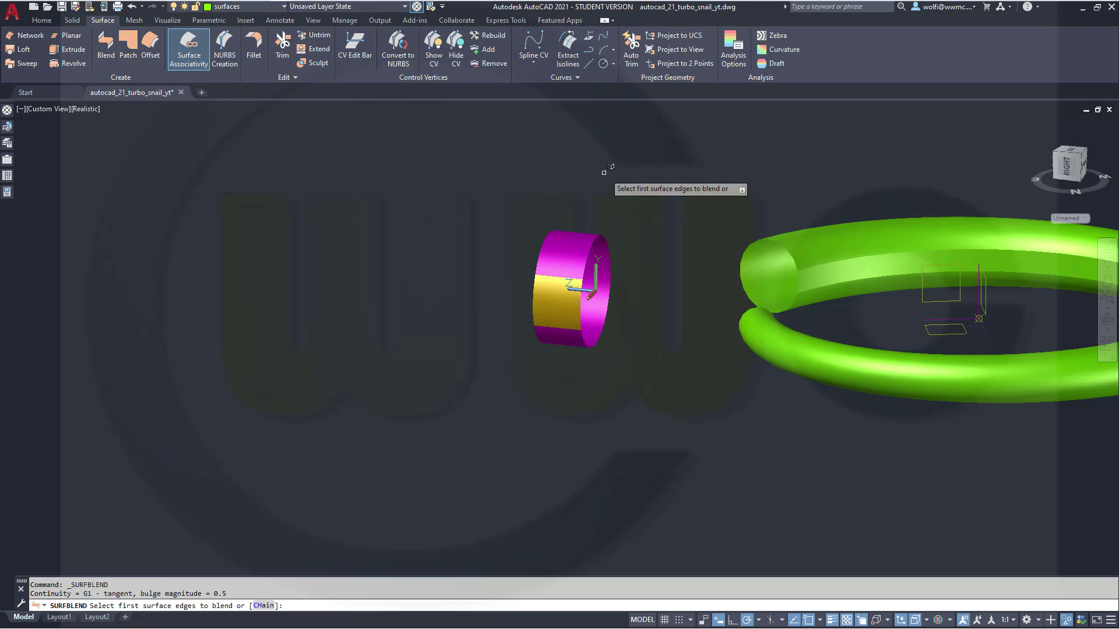
click(600, 240)
right_click(673, 196)
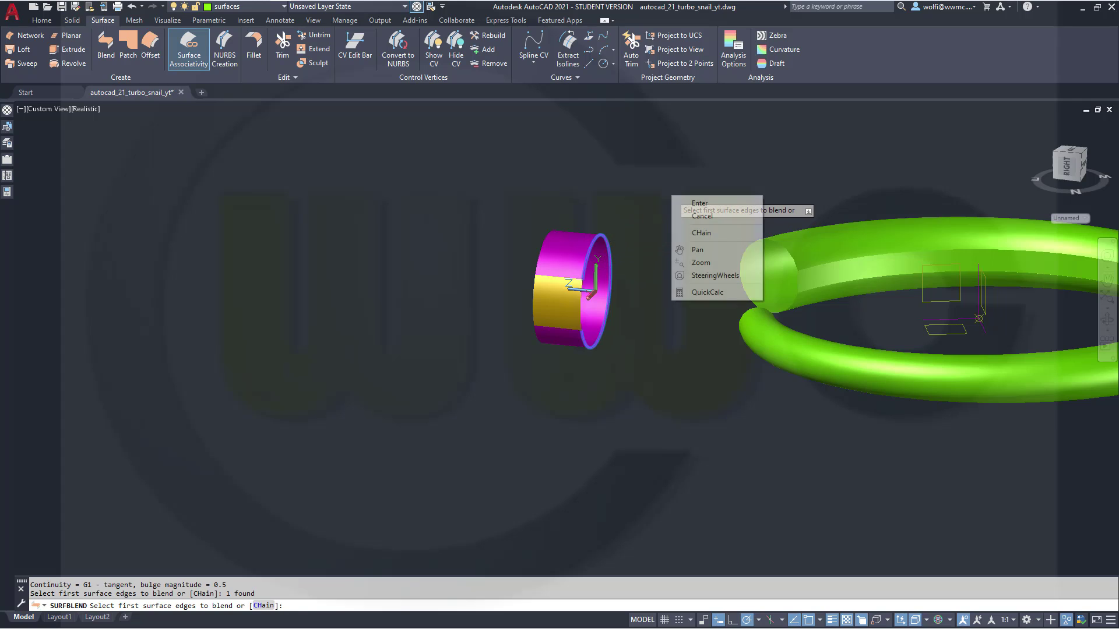
click(699, 203)
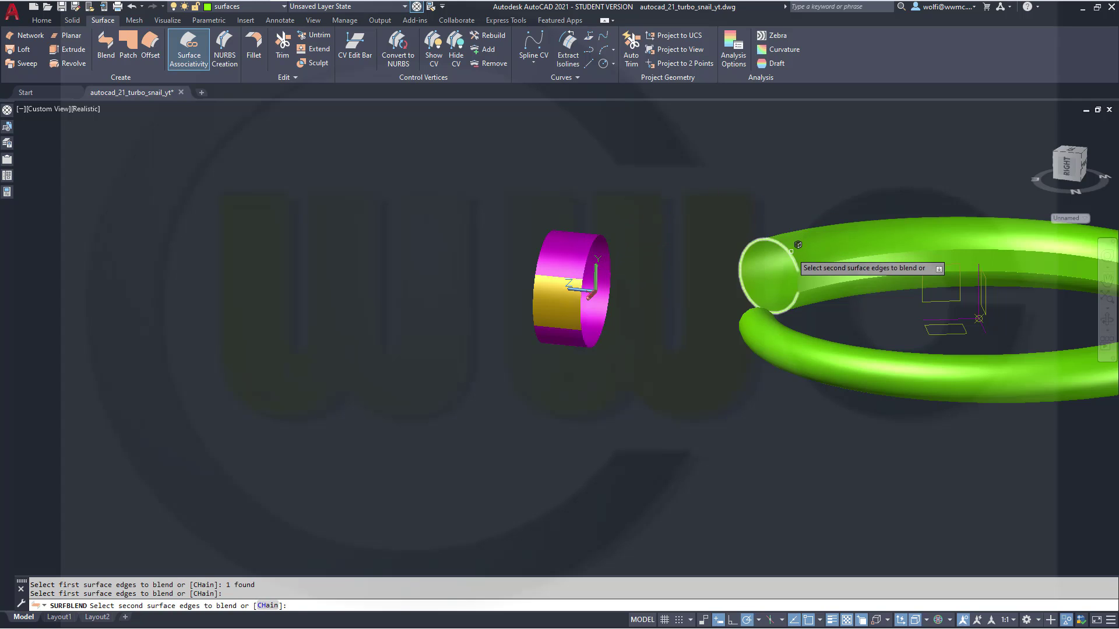
click(789, 256)
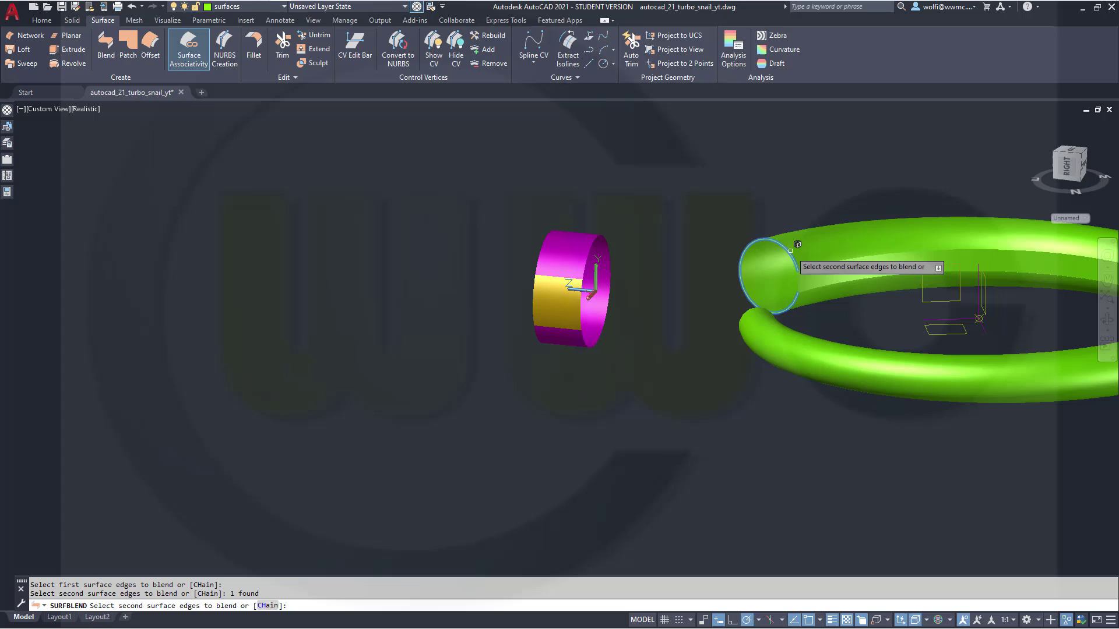
right_click(707, 181)
click(730, 188)
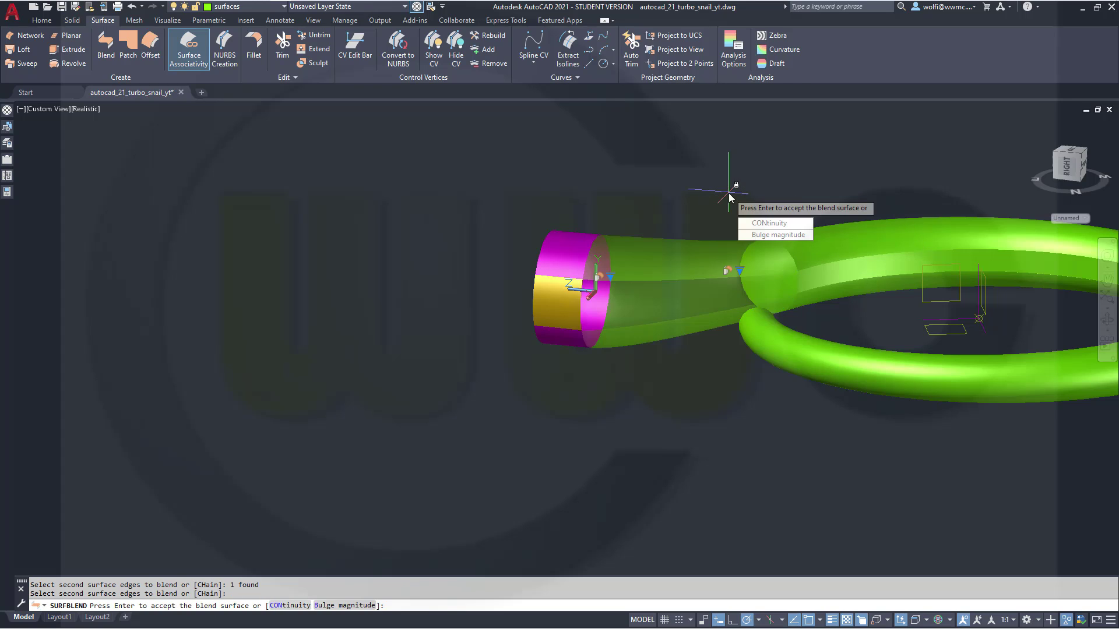
Set the blend surface's first and second edge continuity to G1.
key(Down)
key(Down)
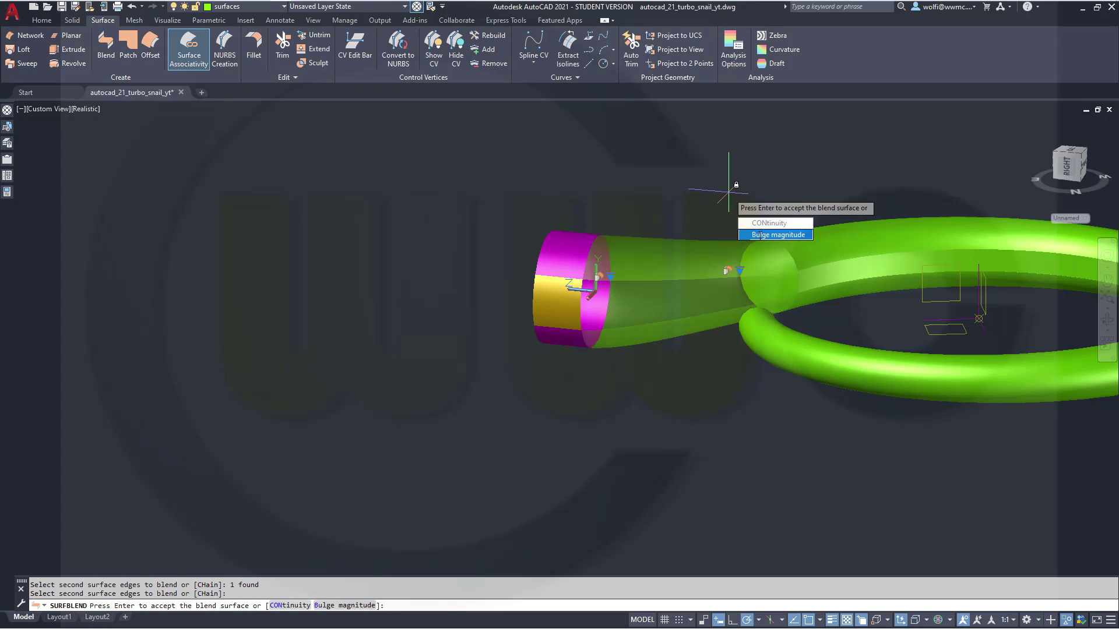
click(781, 225)
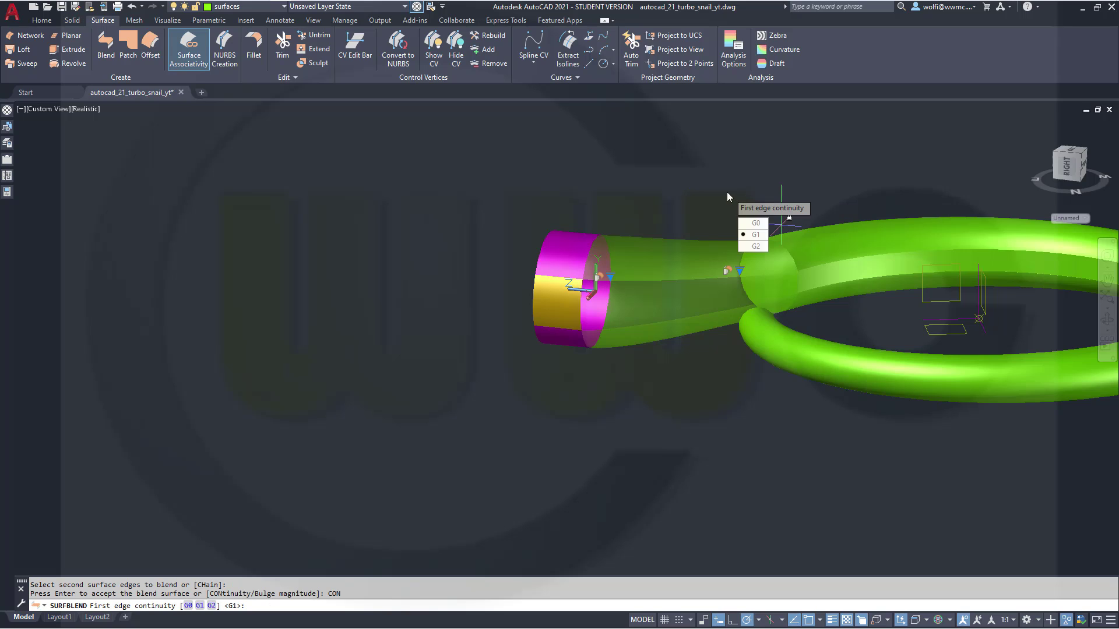
click(752, 234)
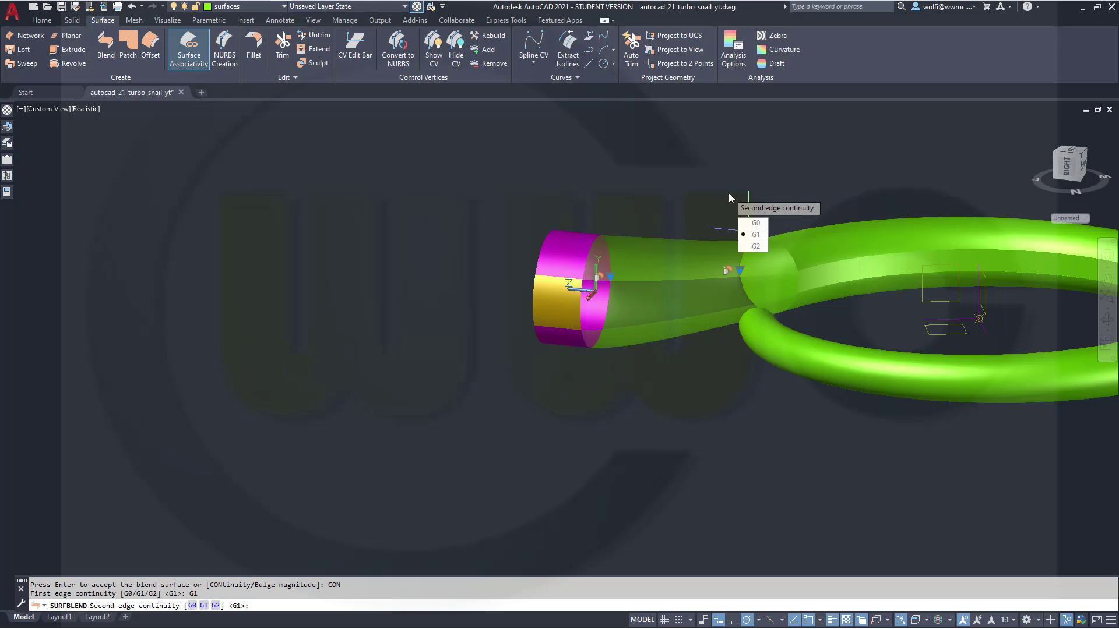
click(752, 234)
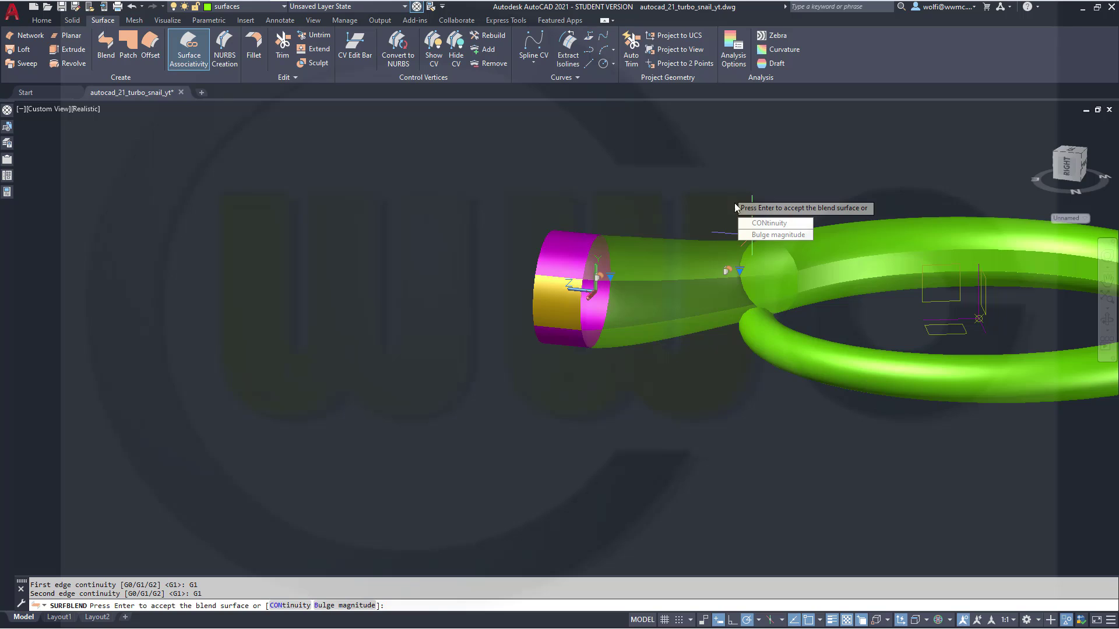
Set the blend's first and second edge bulge magnitude to 1 and create the surface.
click(764, 235)
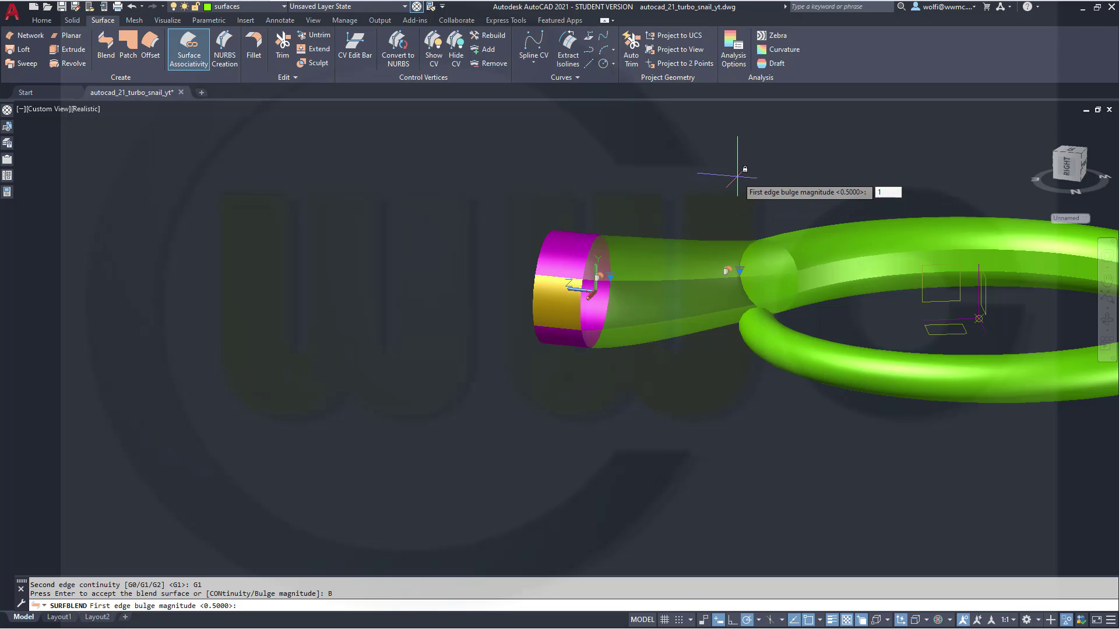
text(1)
key(Return)
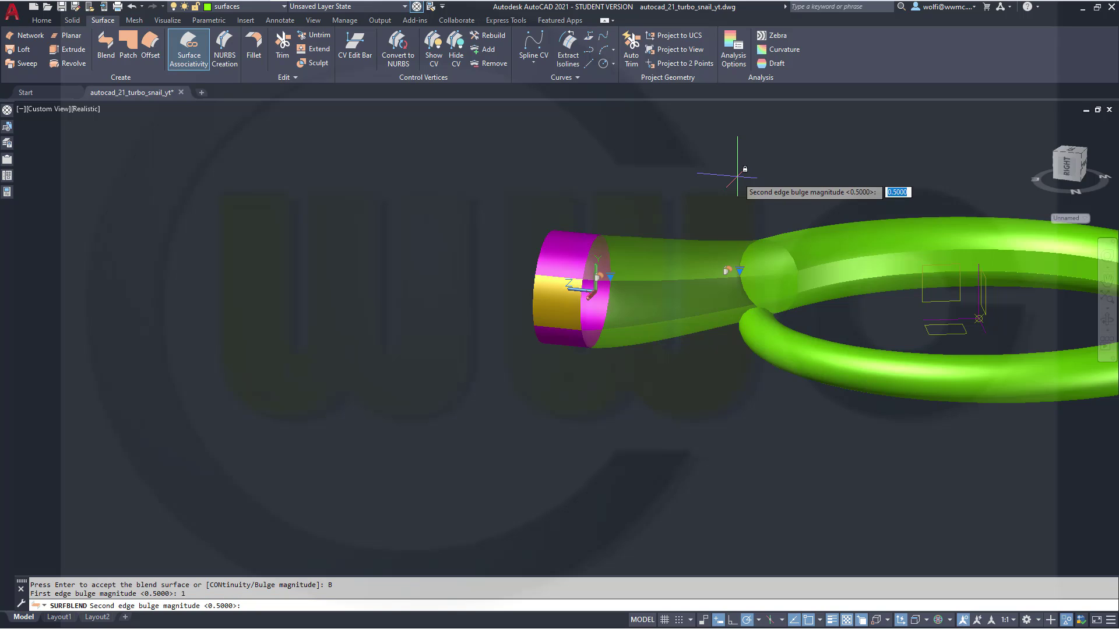
key(Return)
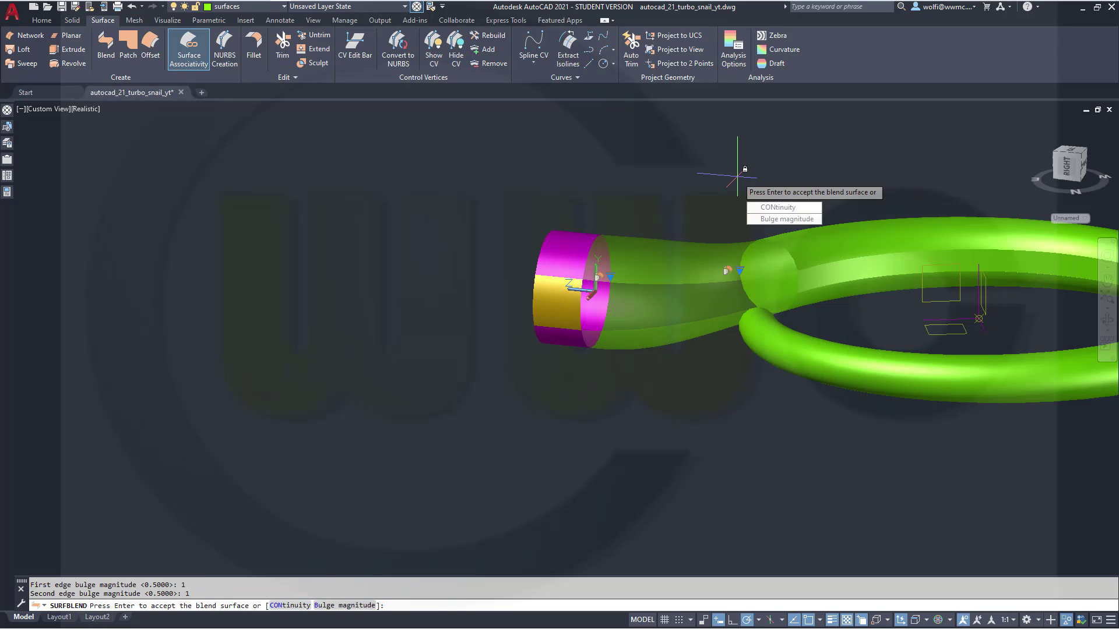
key(Return)
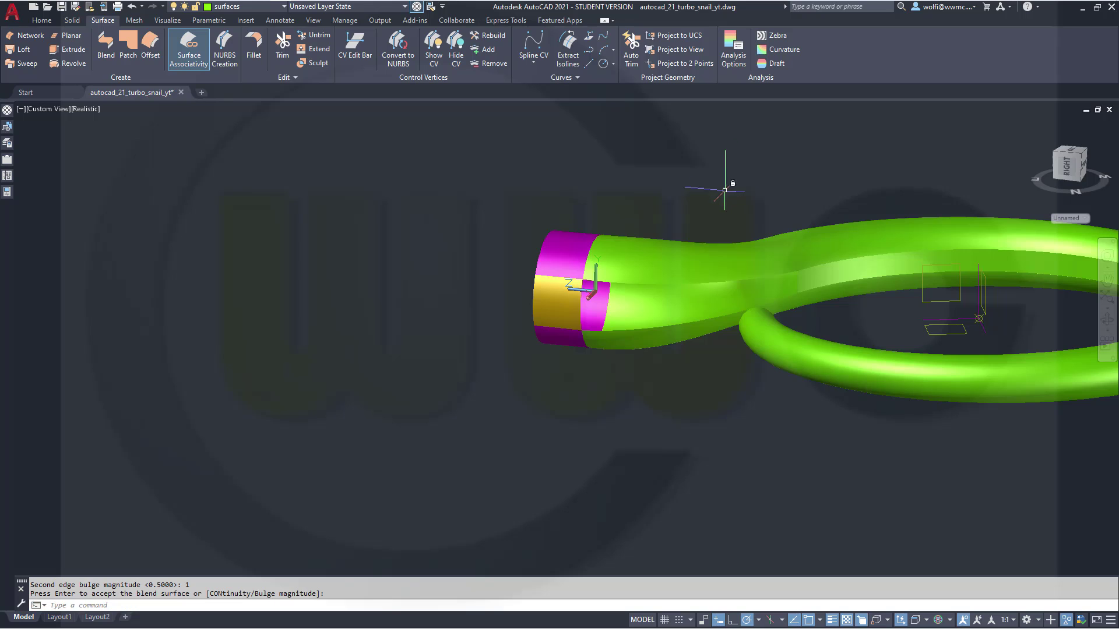
Start a surface loft using the end edge of the tube's inner strip as its first joined-edge cross section.
shift+middle_drag(612, 243, 597, 315)
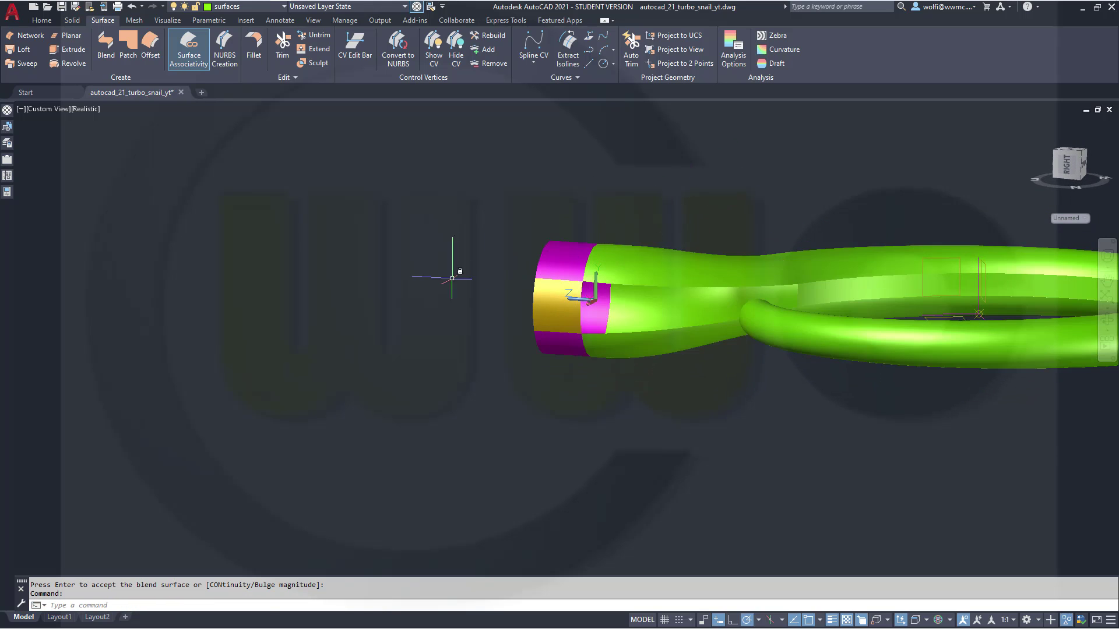
mouse_move(409, 316)
middle_down()
mouse_move(361, 306)
mouse_move(397, 225)
mouse_move(390, 197)
mouse_move(389, 224)
middle_up()
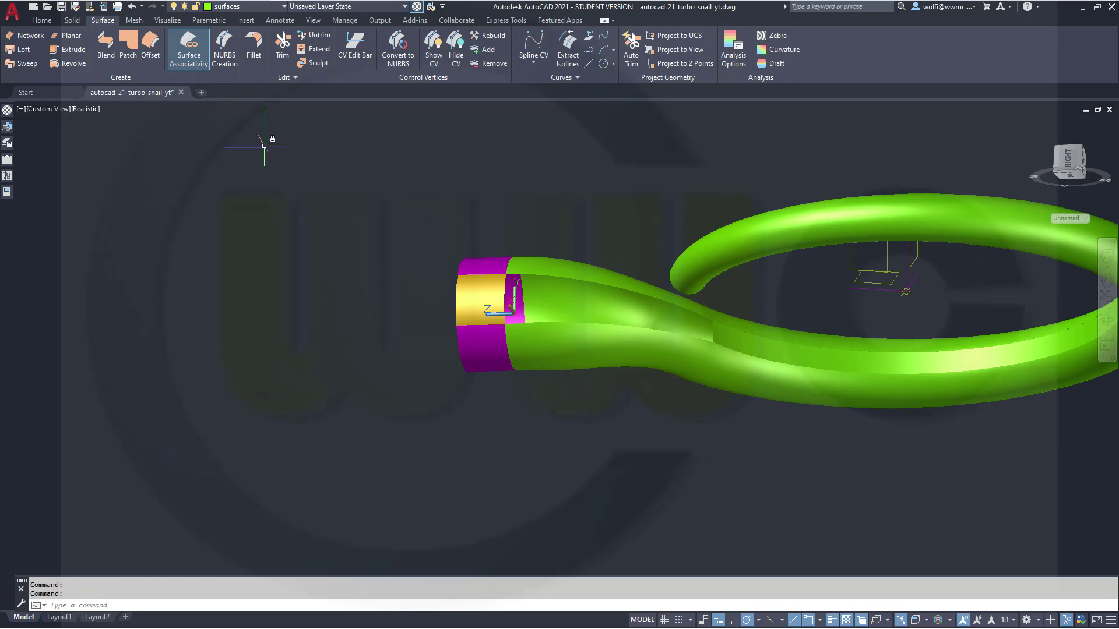
click(29, 50)
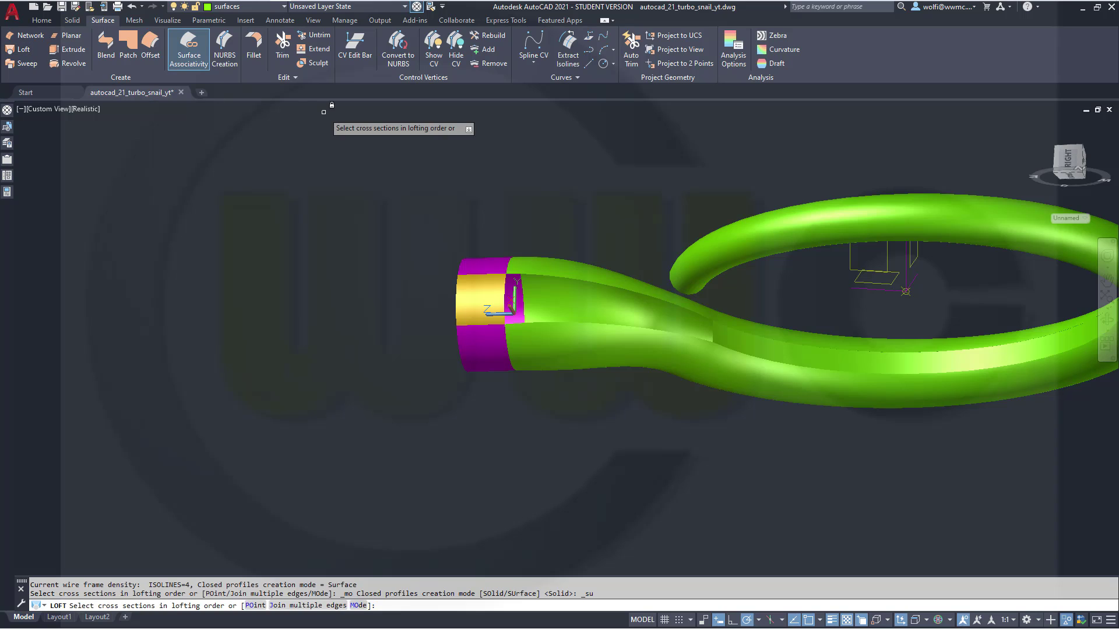
right_click(311, 172)
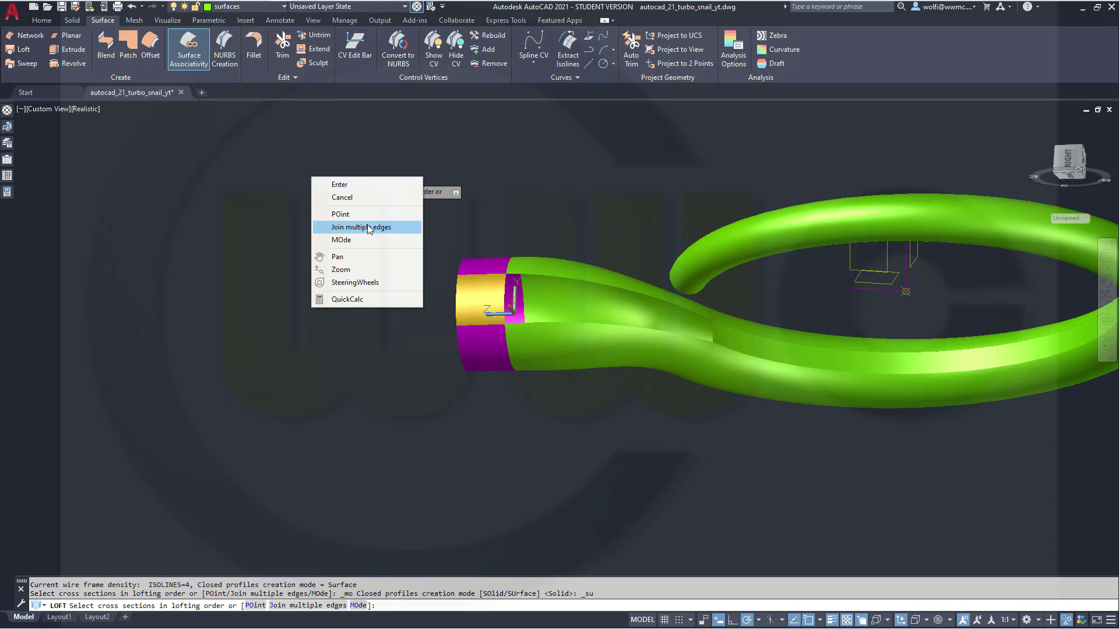
click(359, 227)
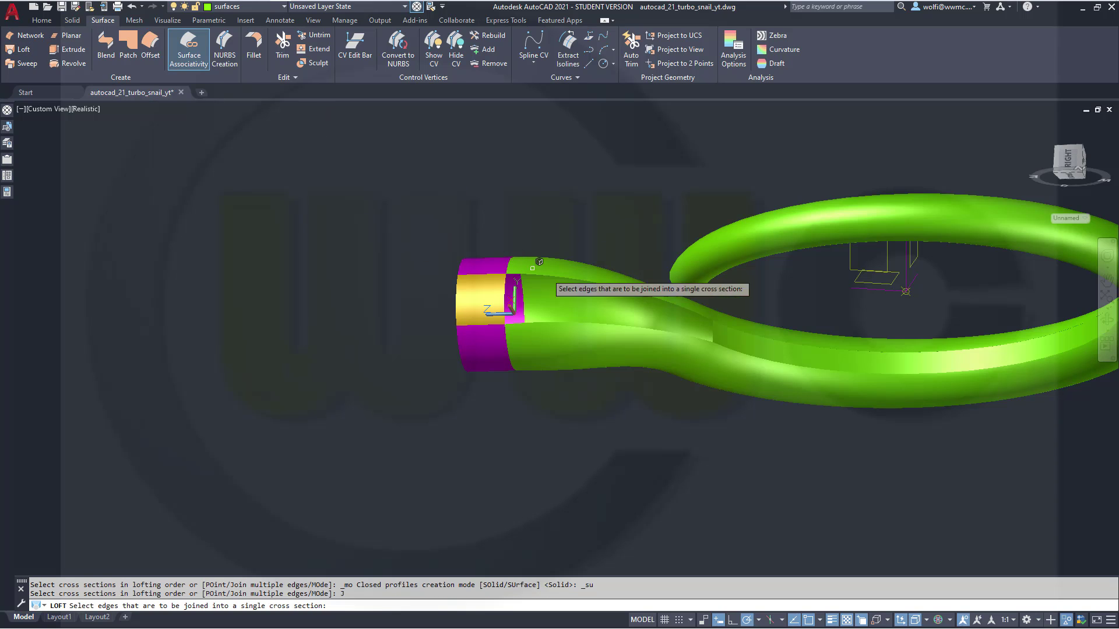
click(712, 336)
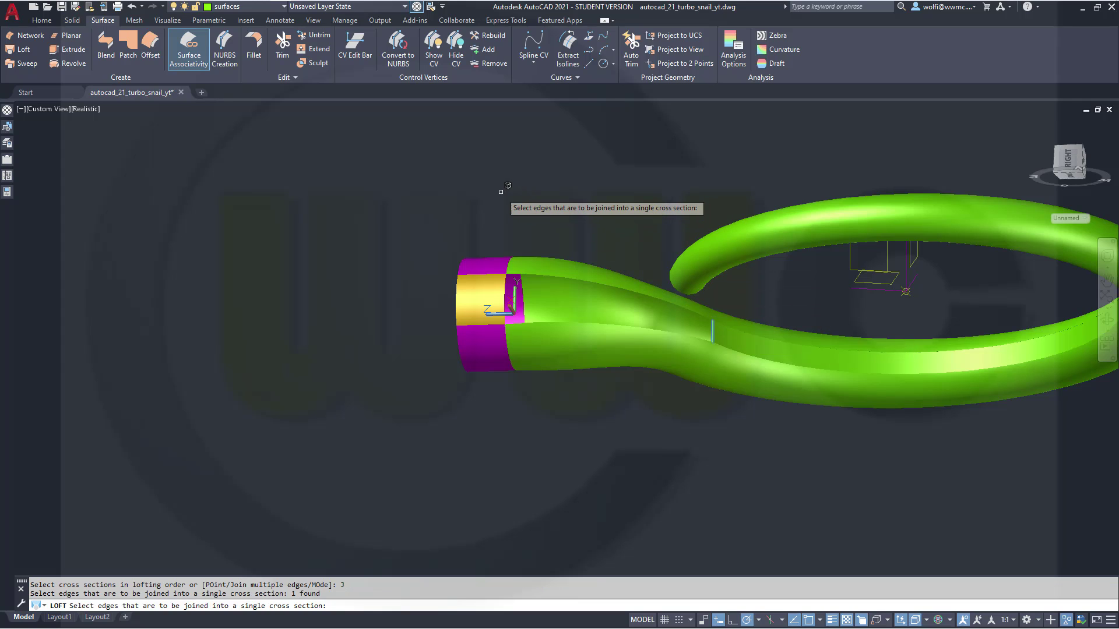
key(Return)
Add the yellow cylinder strip's edge facing the tube as the loft's second joined-edge cross section.
right_click(501, 192)
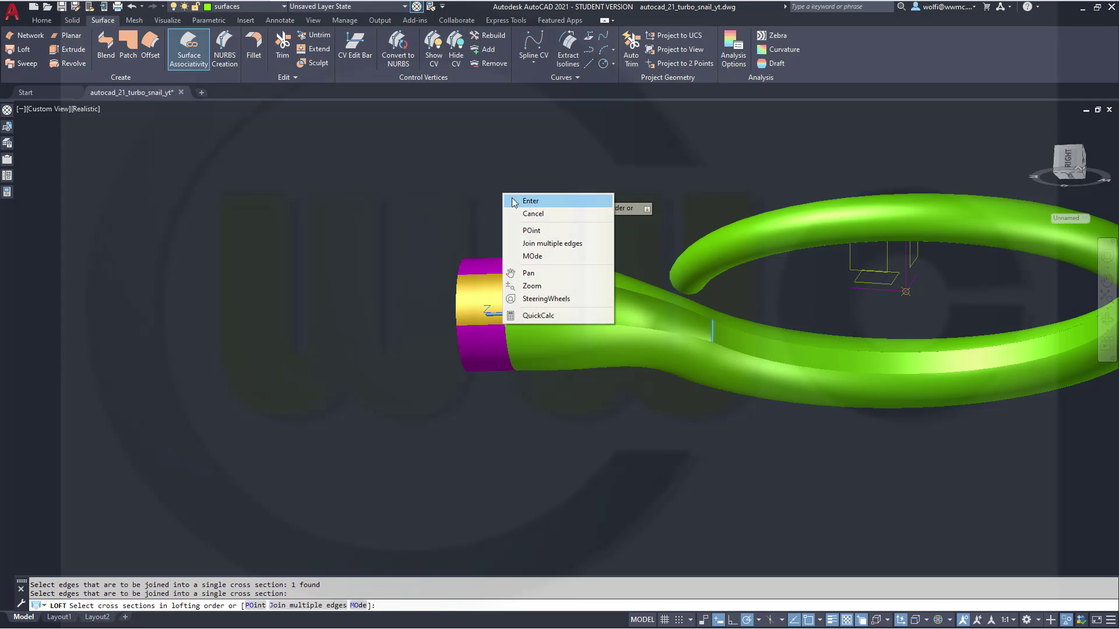
click(538, 243)
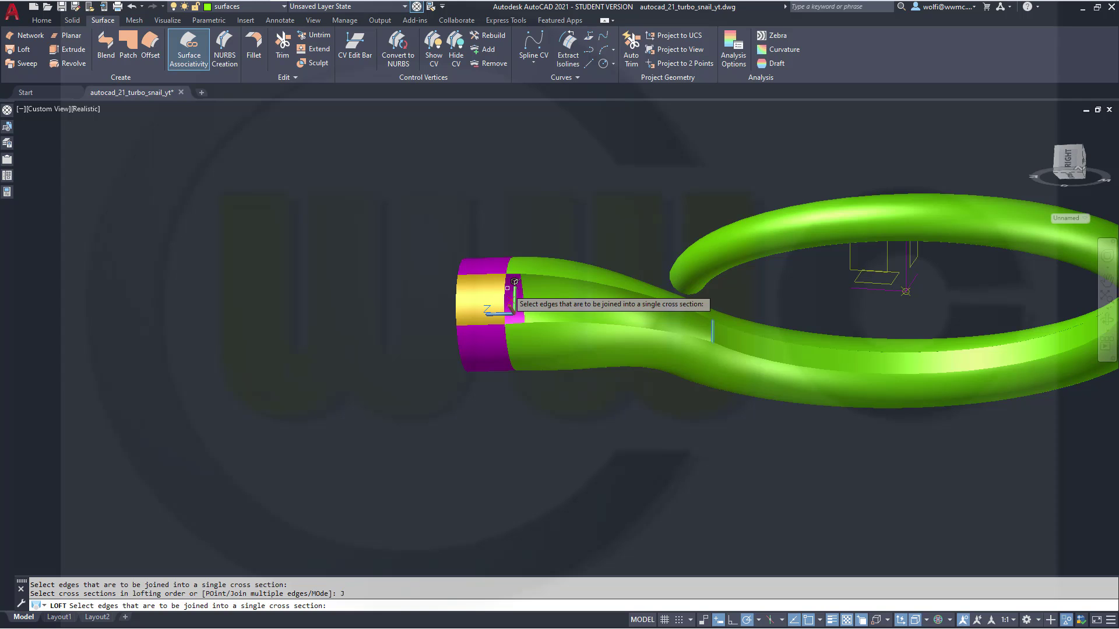
click(505, 292)
key(Return)
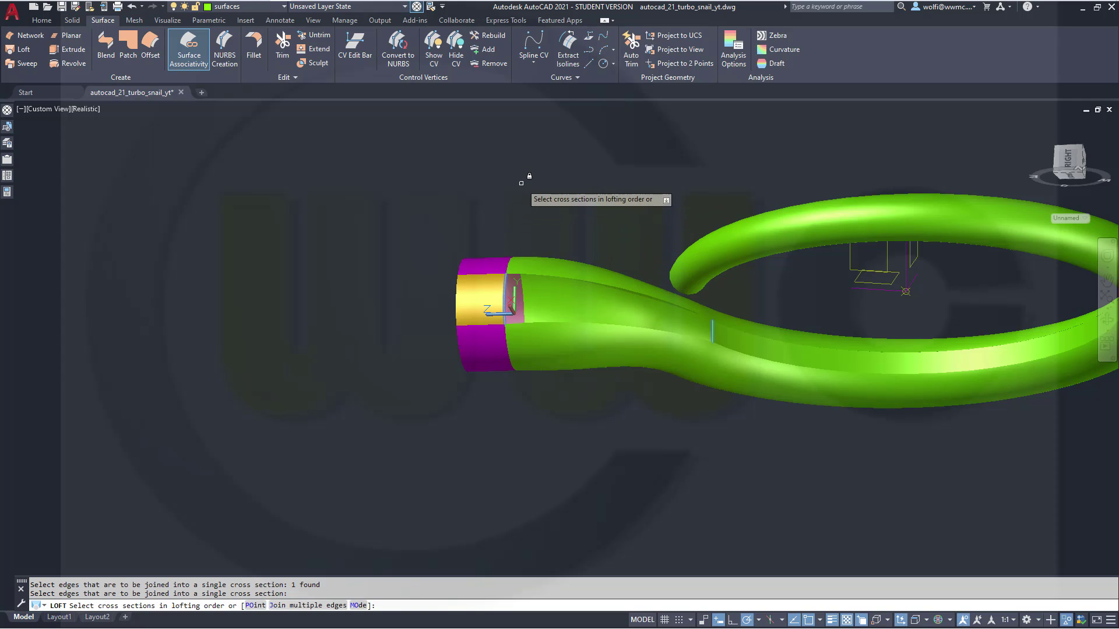
Finish the loft's cross-section selection, choose Guides, and add the blend edge along the gap's upper side as the first joined-edge guide.
right_click(521, 183)
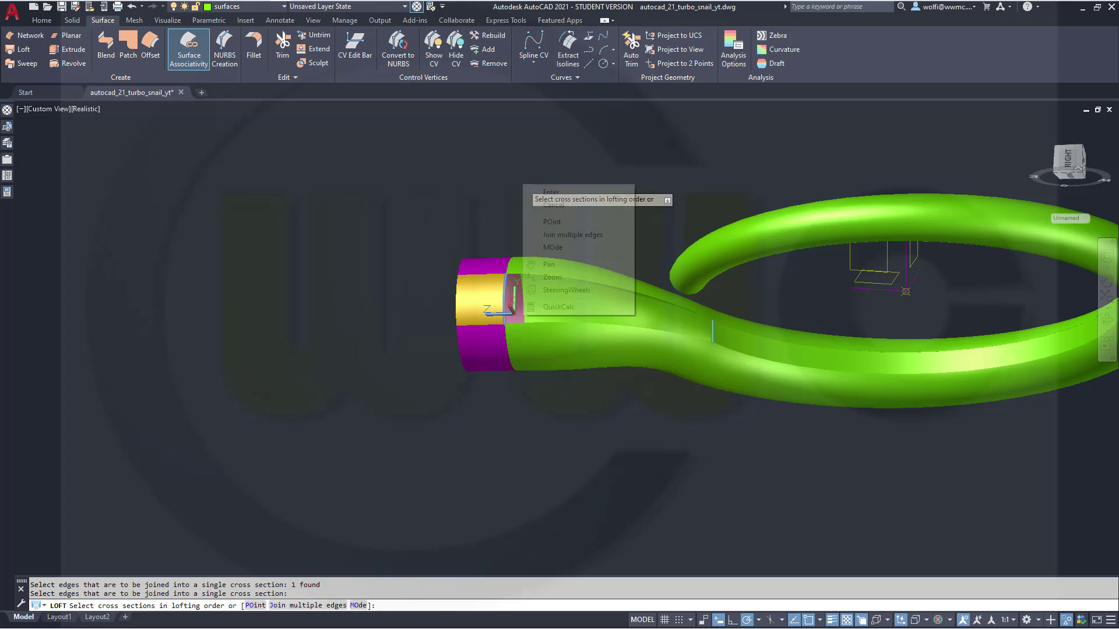
click(543, 192)
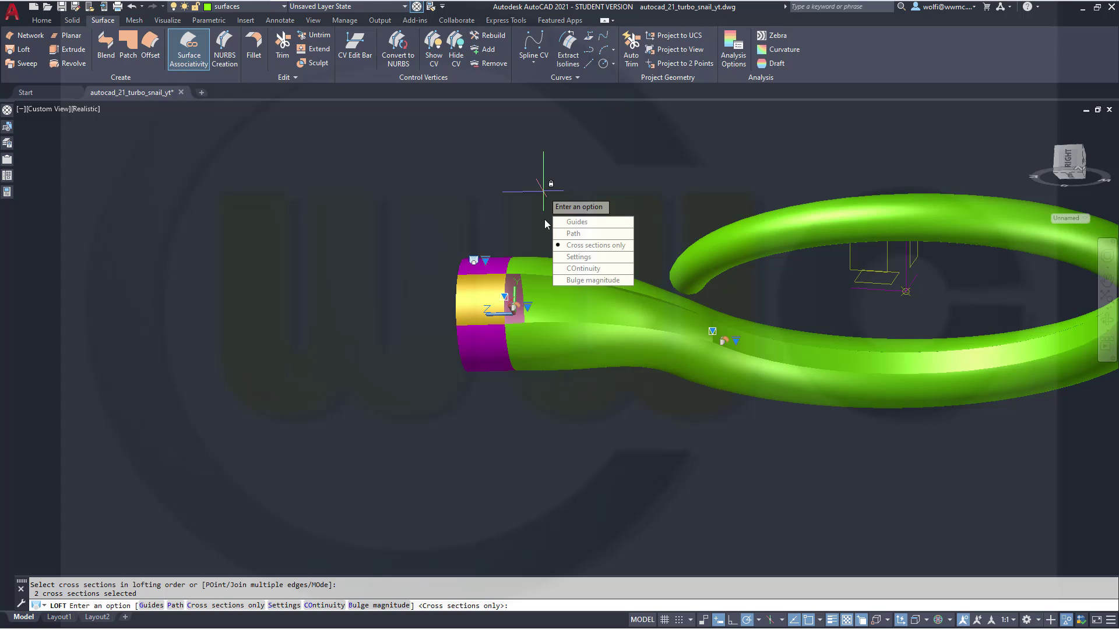
click(576, 222)
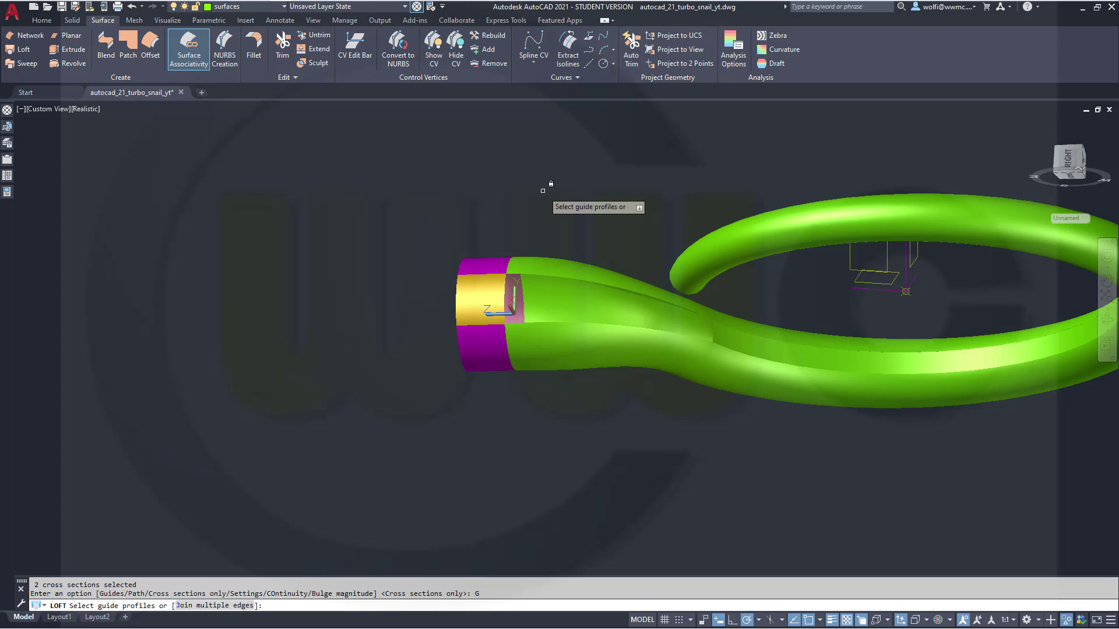
right_click(559, 184)
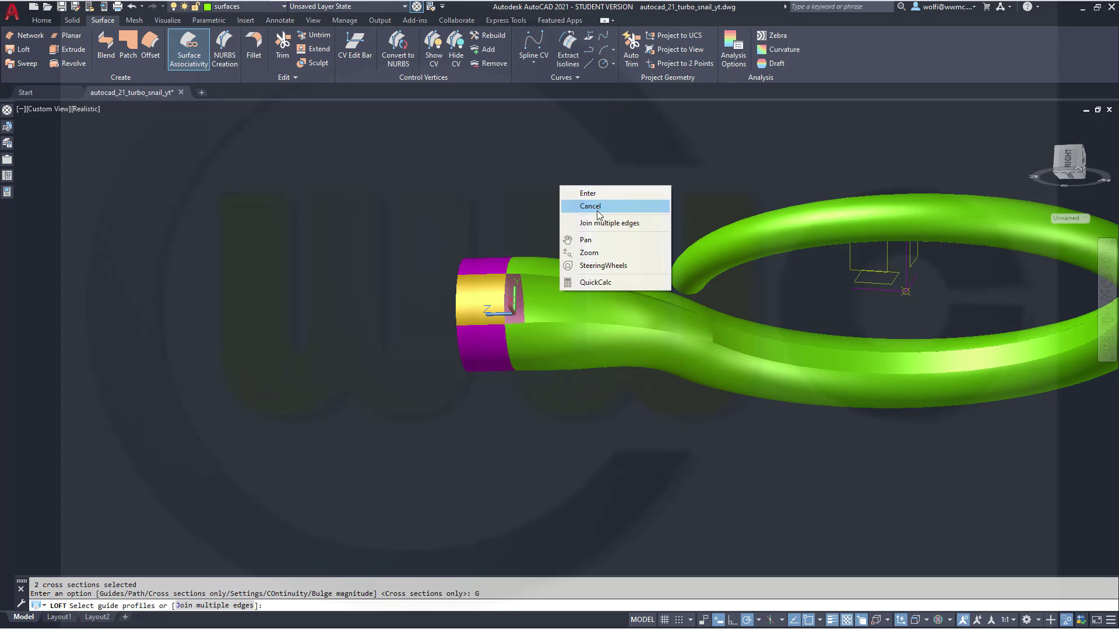
click(604, 221)
click(653, 295)
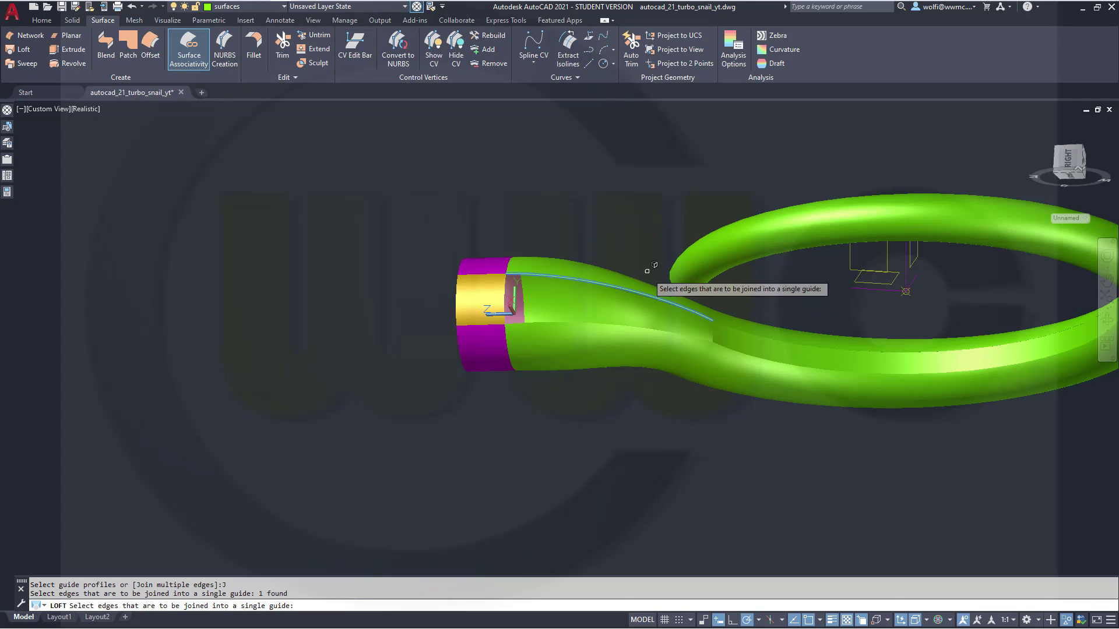
key(Return)
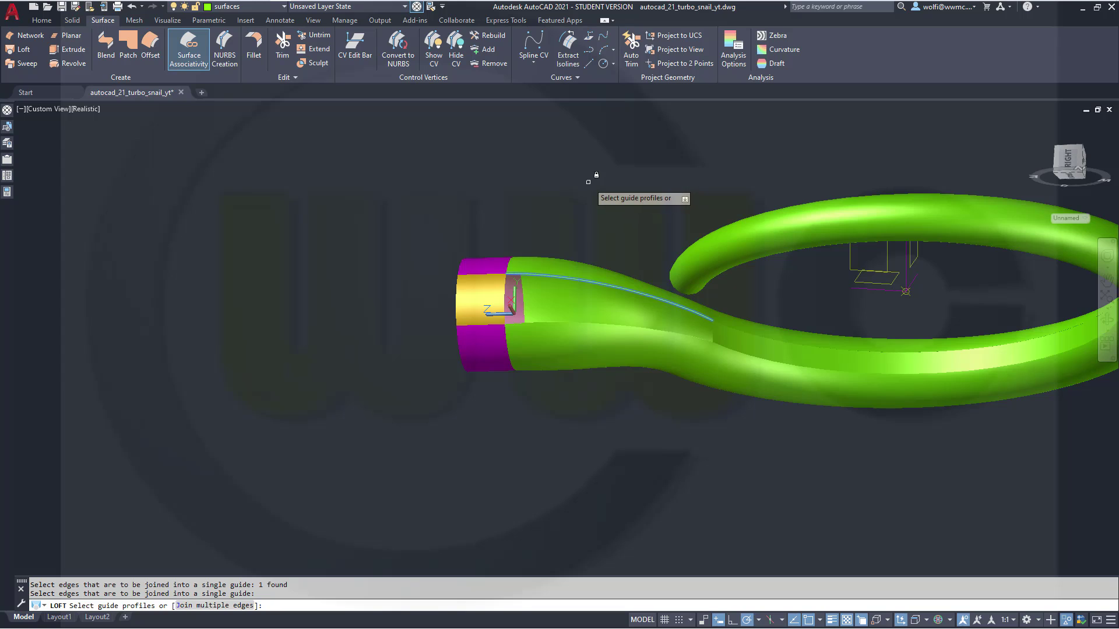
Add the blend edge along the gap's lower side as the second joined-edge guide and create the loft surface.
right_click(587, 181)
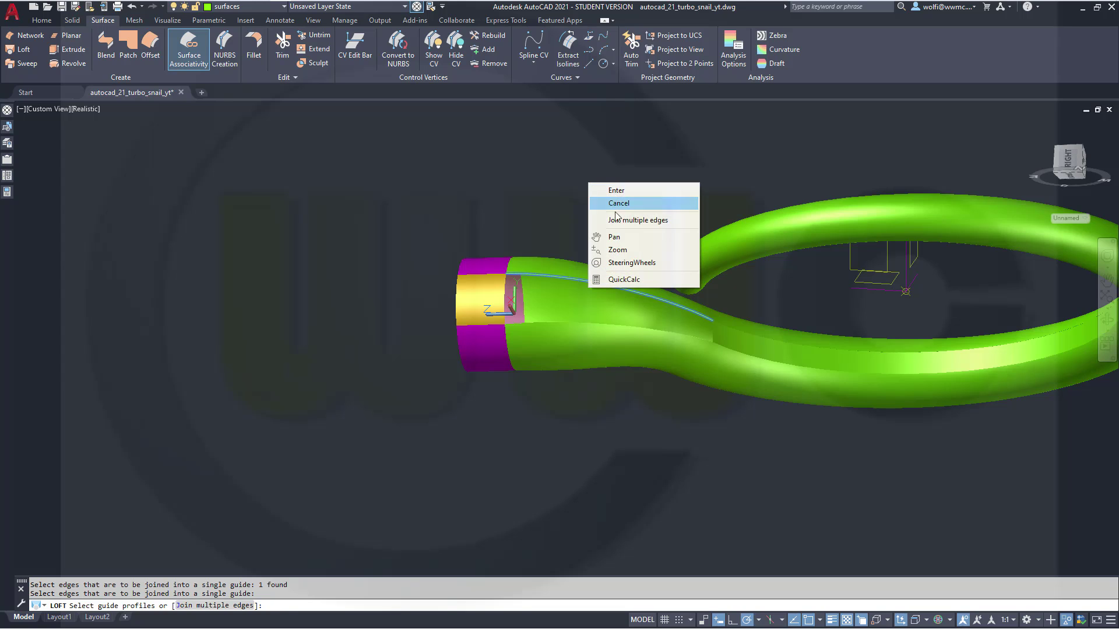
click(620, 220)
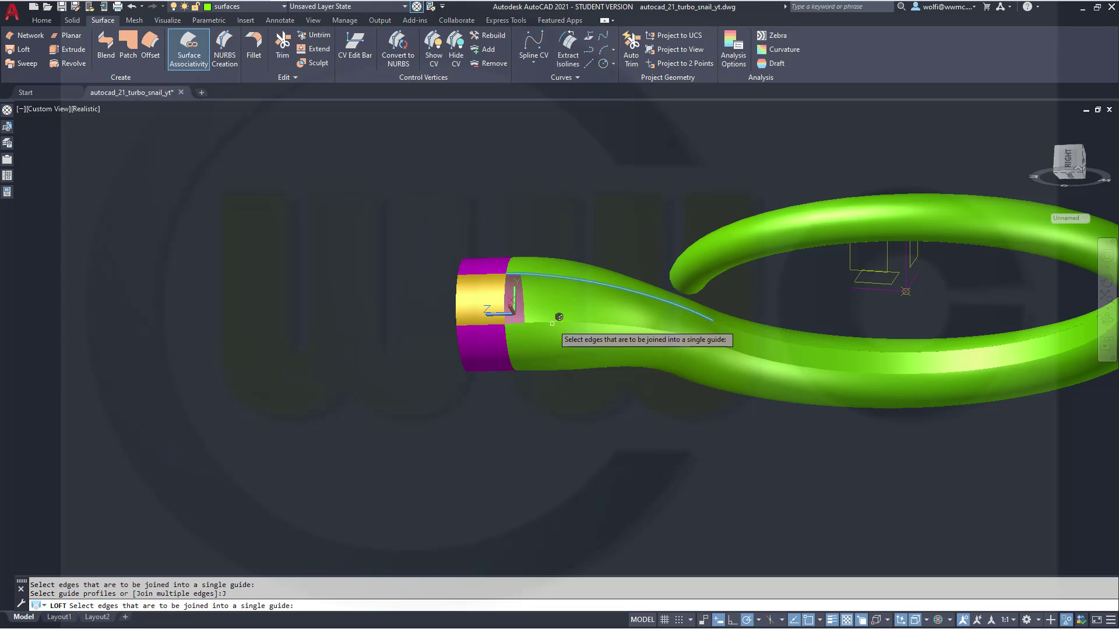
click(553, 320)
key(Return)
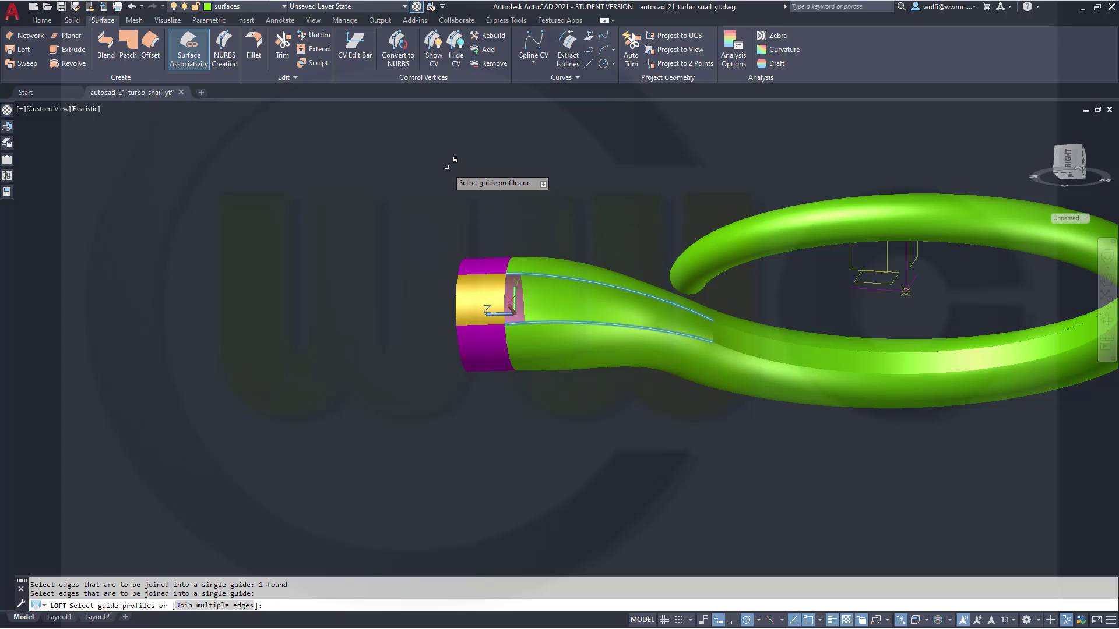
right_click(447, 166)
click(478, 175)
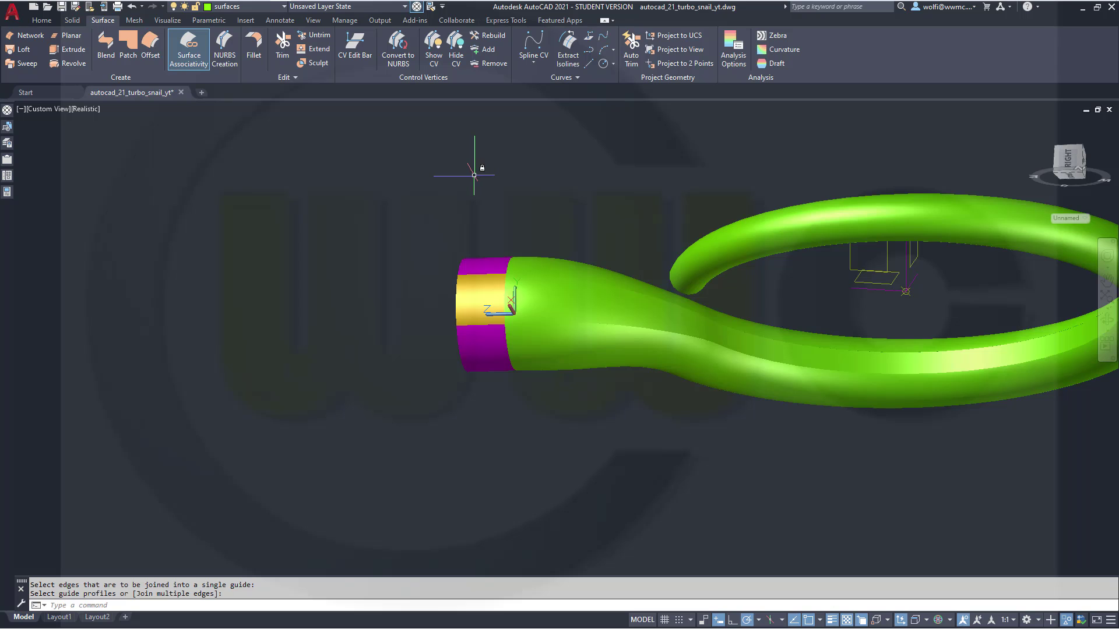
Move the magenta and yellow cylinder strips at the tube's wide end to layer 0.
shift+middle_drag(445, 225, 388, 231)
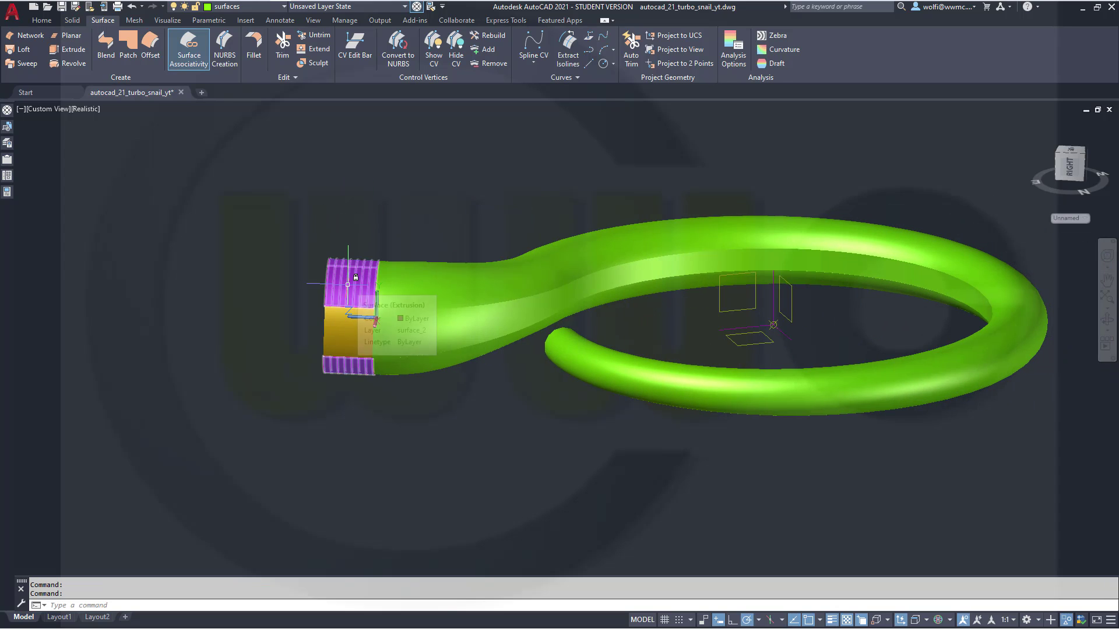
click(344, 326)
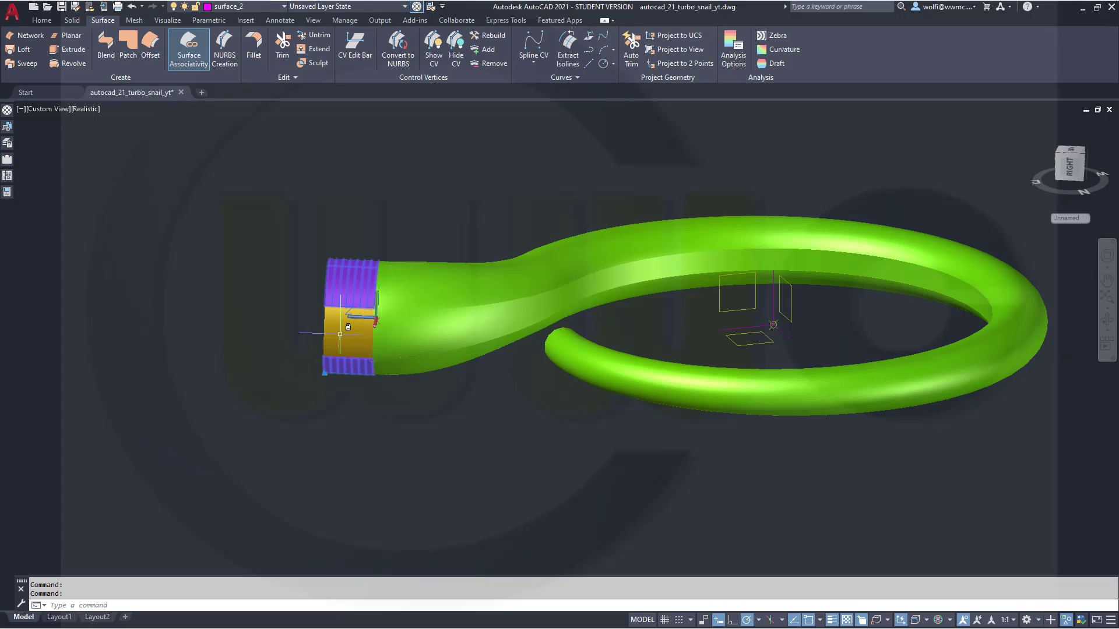
click(347, 328)
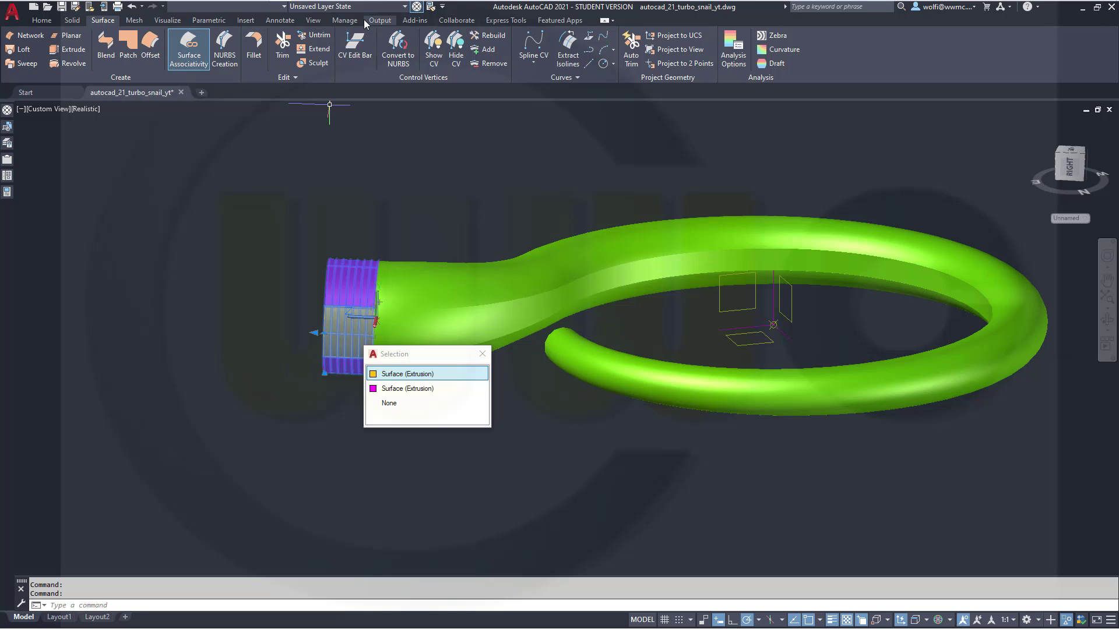
click(284, 7)
click(285, 7)
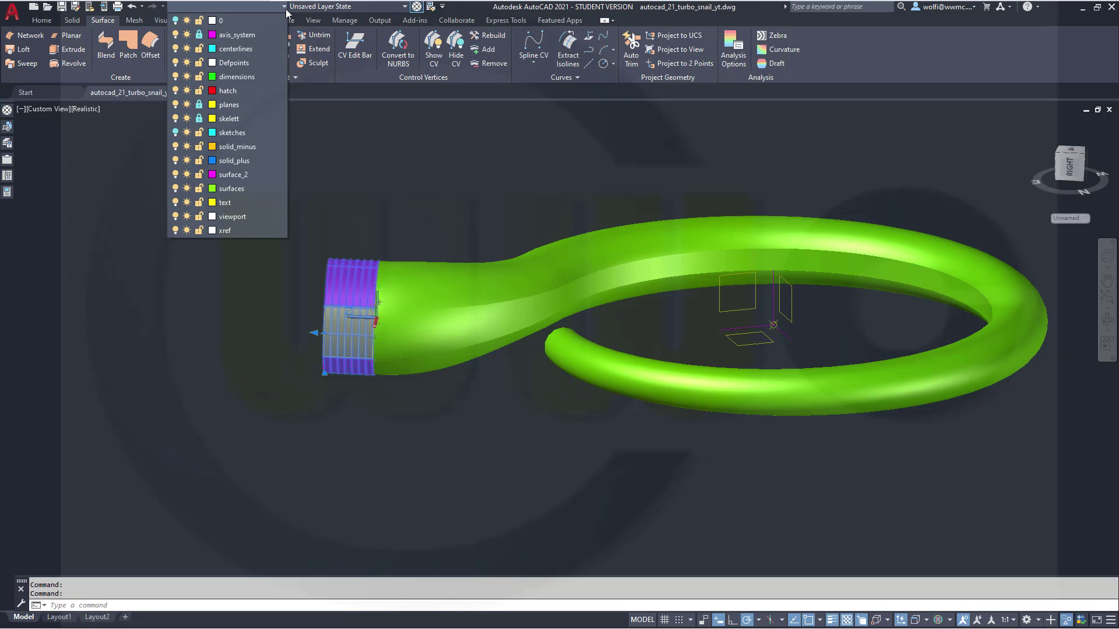
click(273, 21)
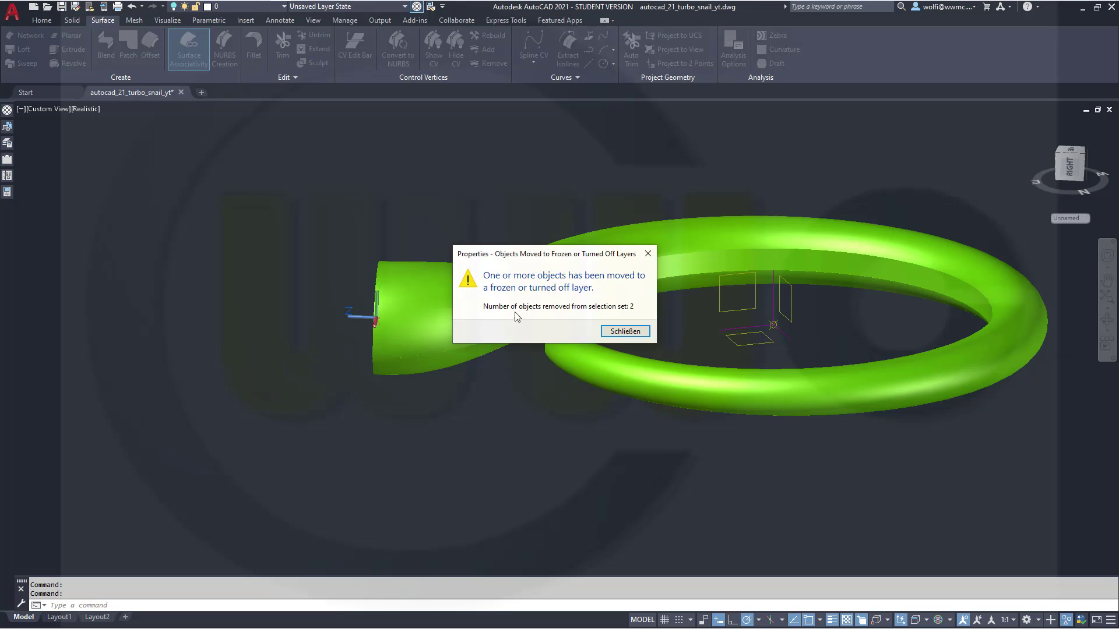
click(623, 332)
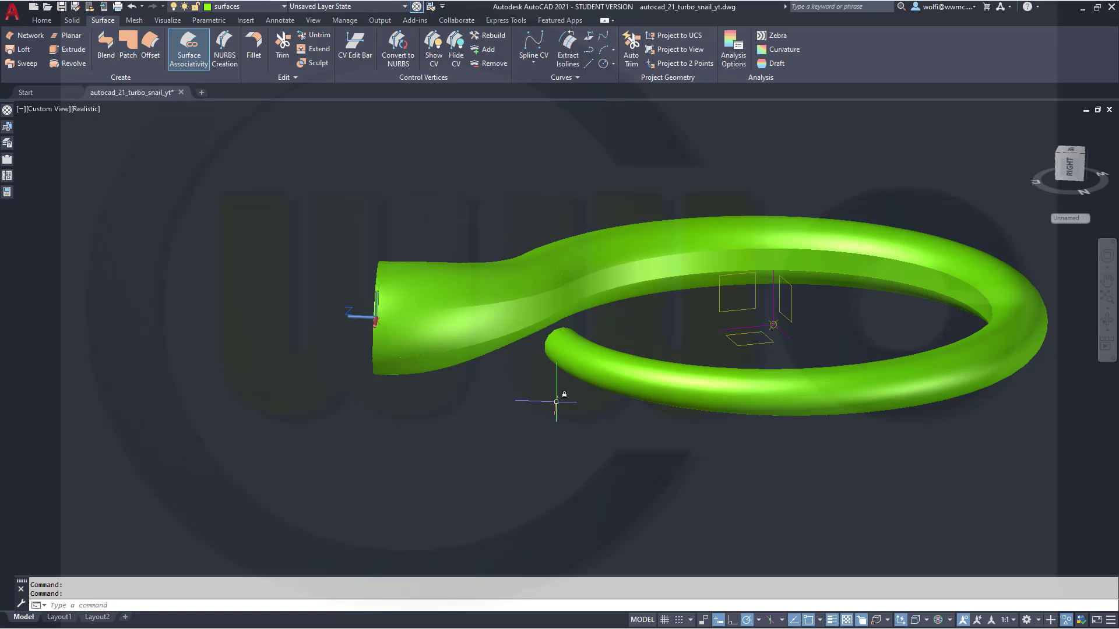
Select the new loft surface in the transition and examine its shape and its loft options.
shift+middle_drag(556, 402, 518, 325)
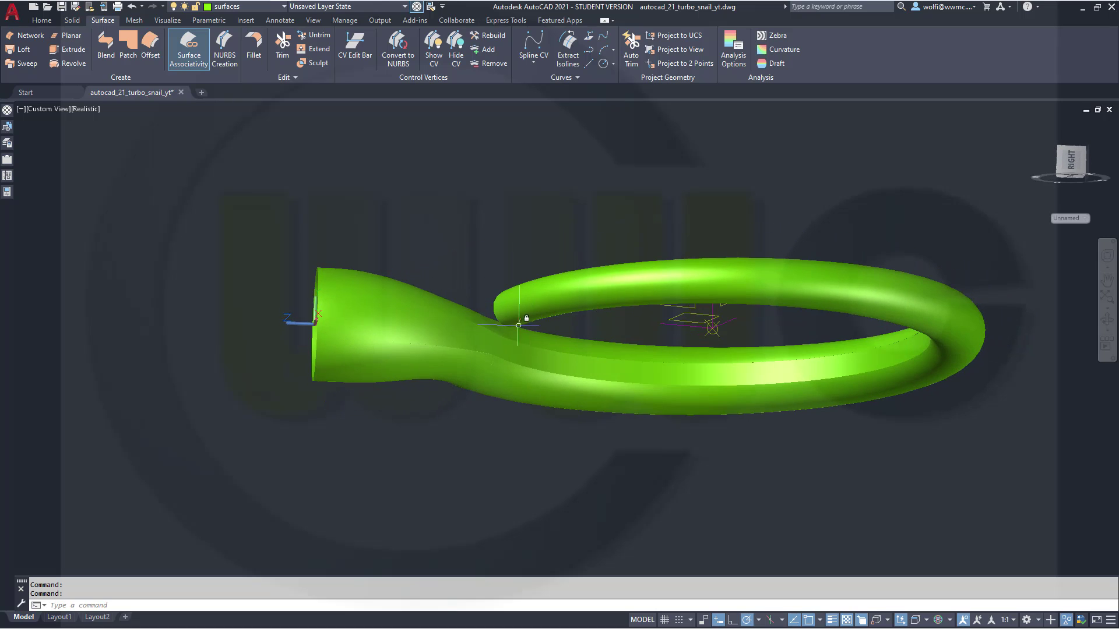
scroll(400, 313, up, 2)
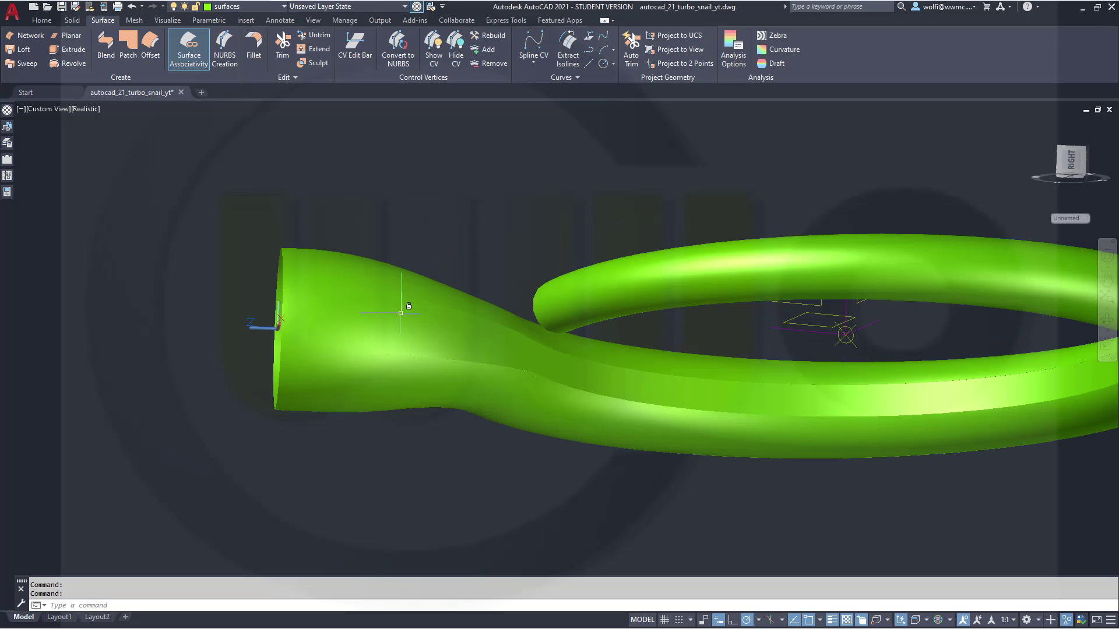
click(435, 326)
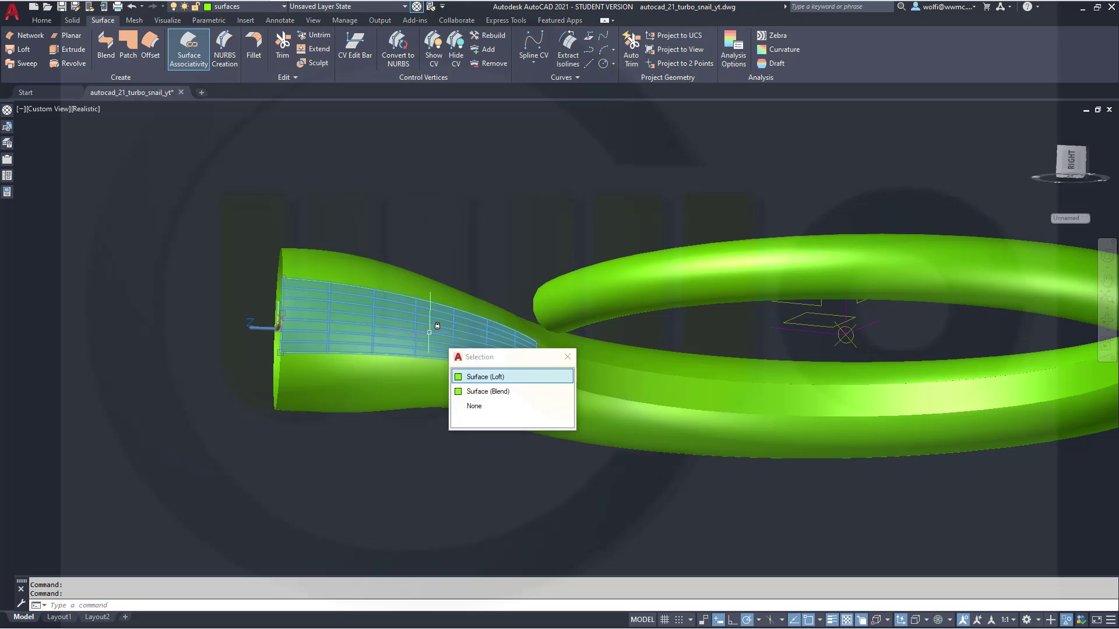
click(483, 377)
scroll(460, 331, up, 2)
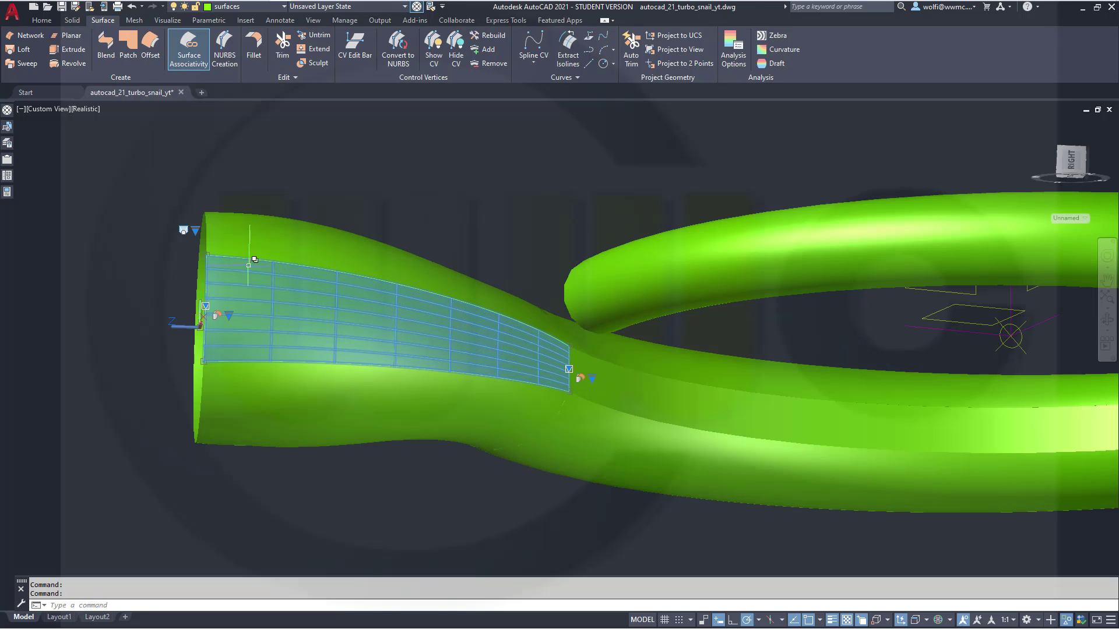
mouse_move(285, 268)
shift+middle_down()
mouse_move(280, 327)
mouse_move(282, 289)
shift+middle_up()
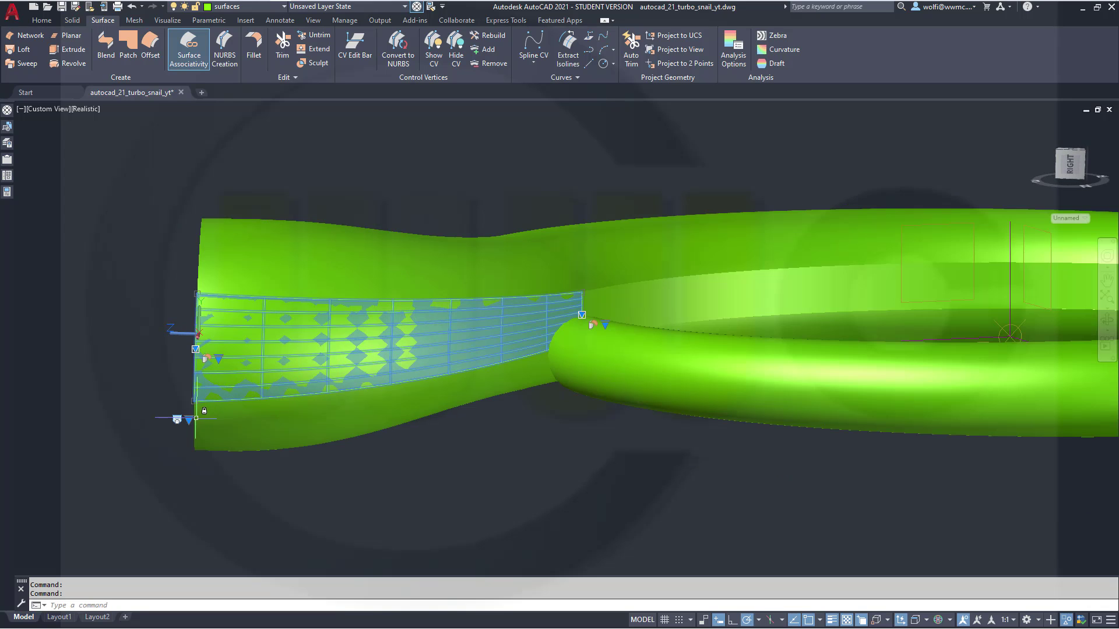
click(189, 419)
key(Escape)
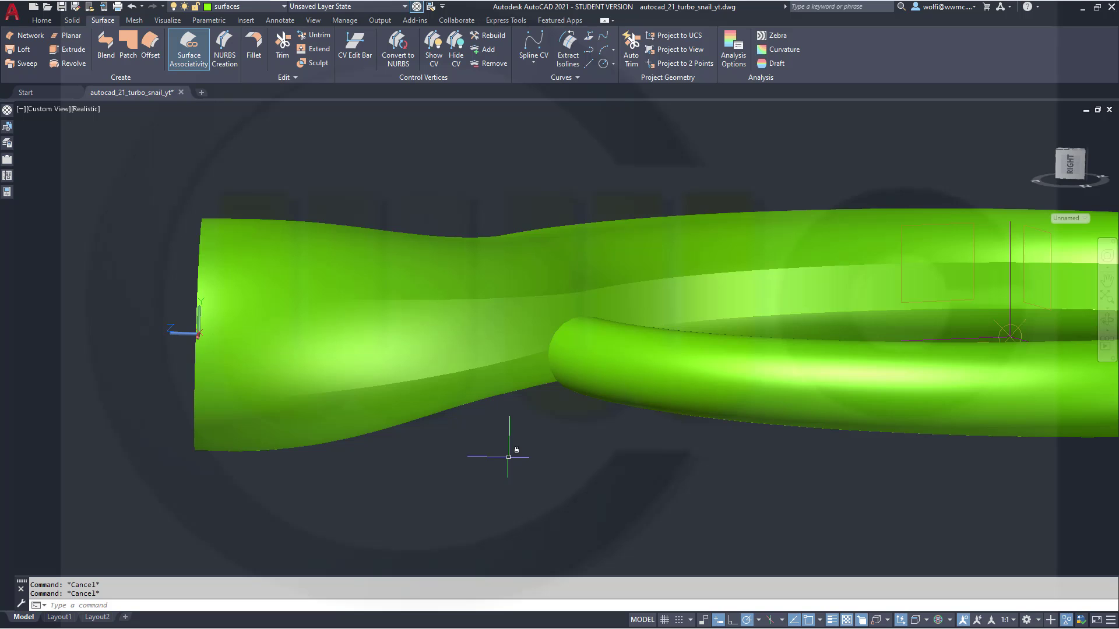
End the object isolation and view the complete snail tube with its transition from several sides.
shift+middle_drag(508, 457, 609, 325)
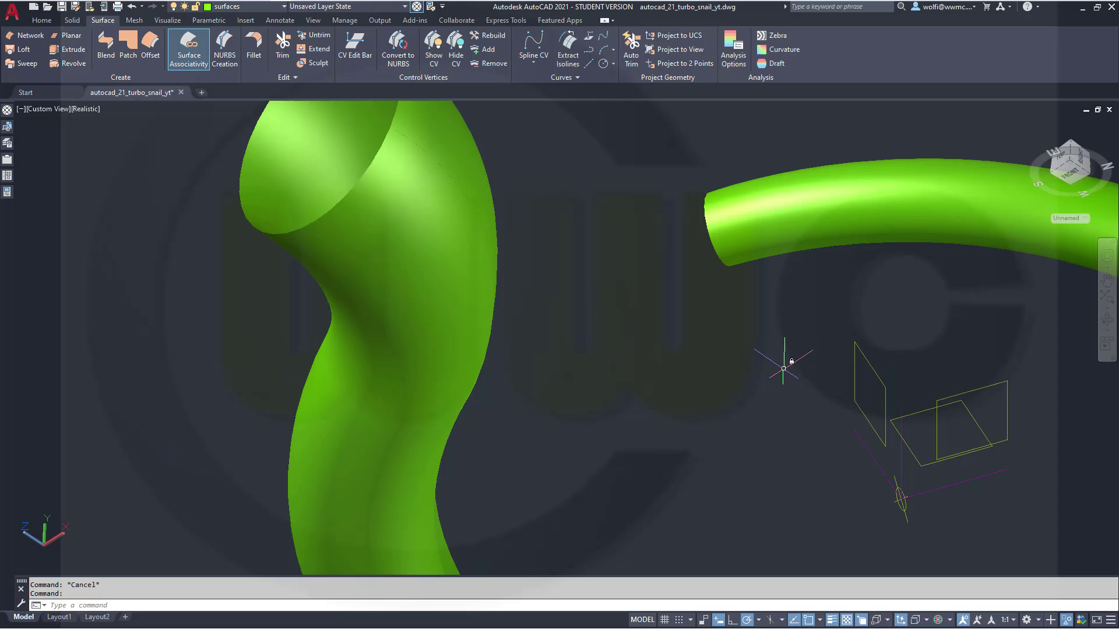
click(1070, 619)
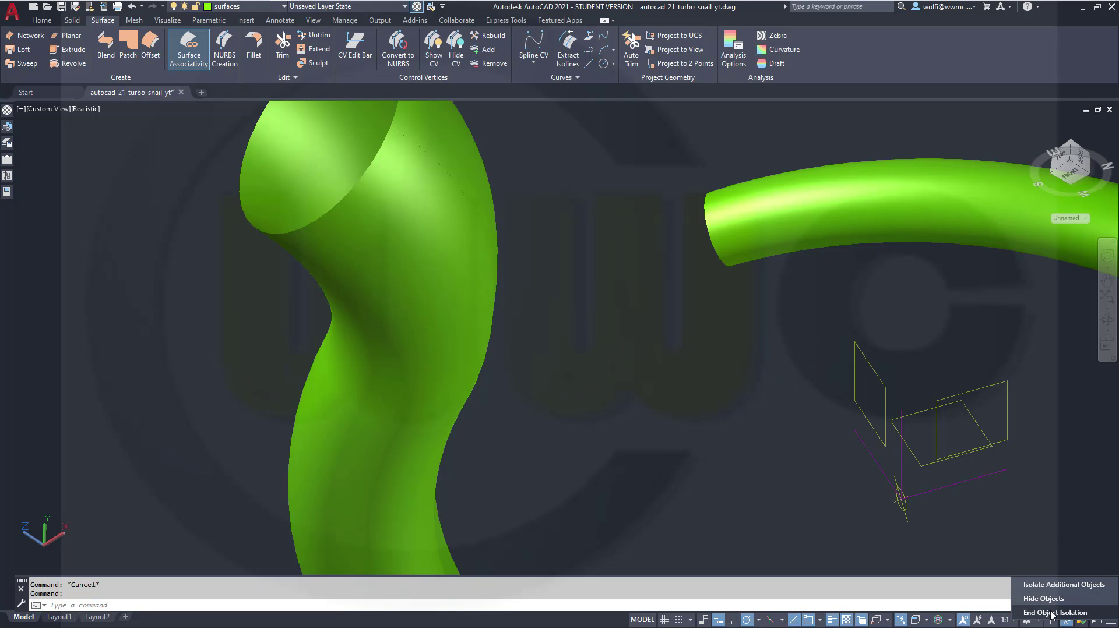
click(1052, 613)
shift+middle_drag(837, 514, 647, 524)
scroll(711, 491, up, 5)
scroll(723, 494, down, 10)
scroll(783, 498, up, 4)
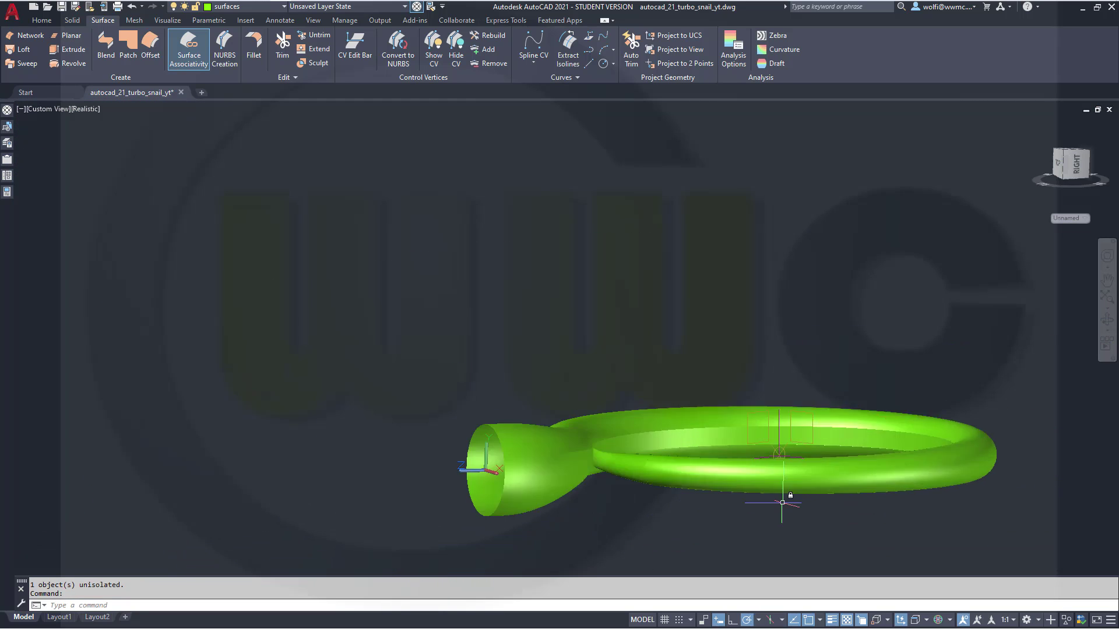
shift+middle_drag(794, 492, 496, 371)
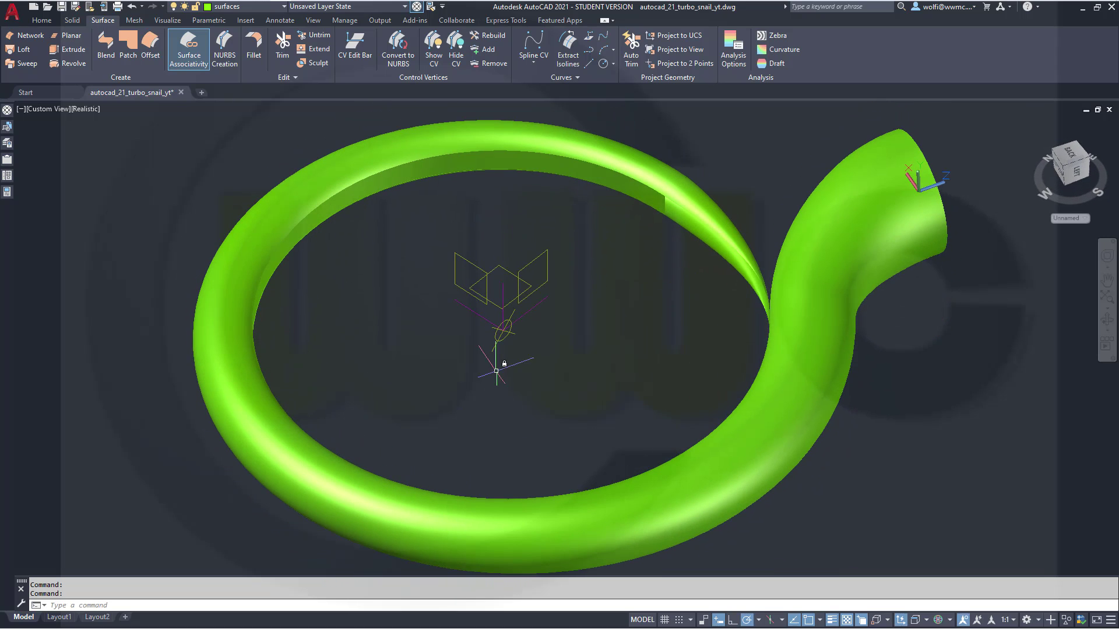